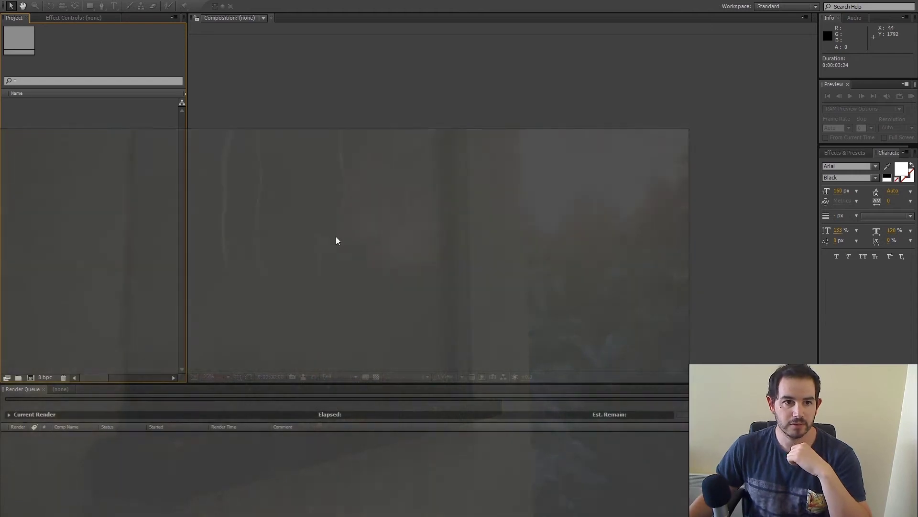
# Create a 4096 x 4096 px composition, and a second composition 128 px wide and 2048 px high.
pyautogui.hotkey('ctrl', 'n')
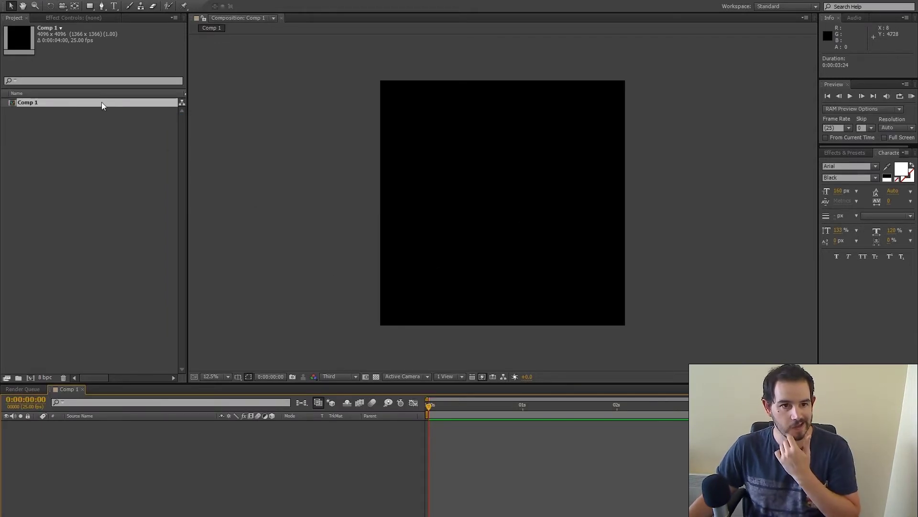
pyautogui.click(47, 2)
pyautogui.click(46, 7)
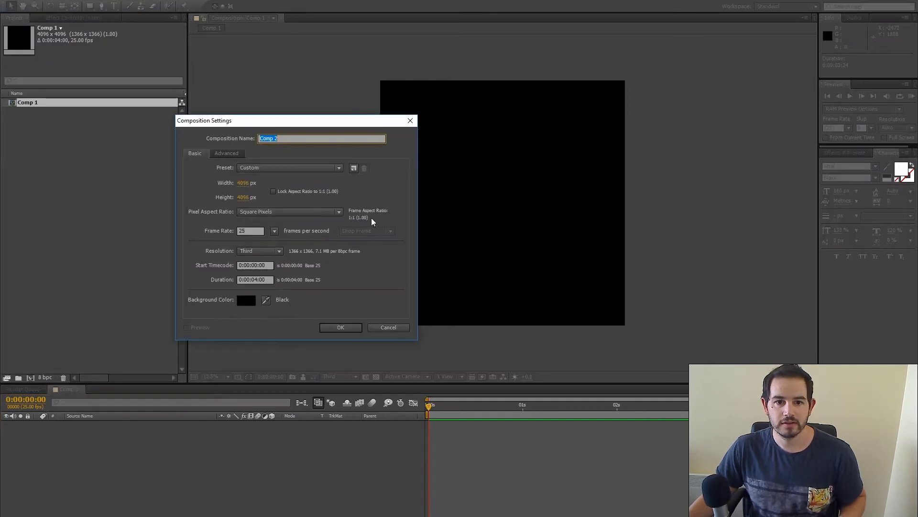
pyautogui.click(244, 185)
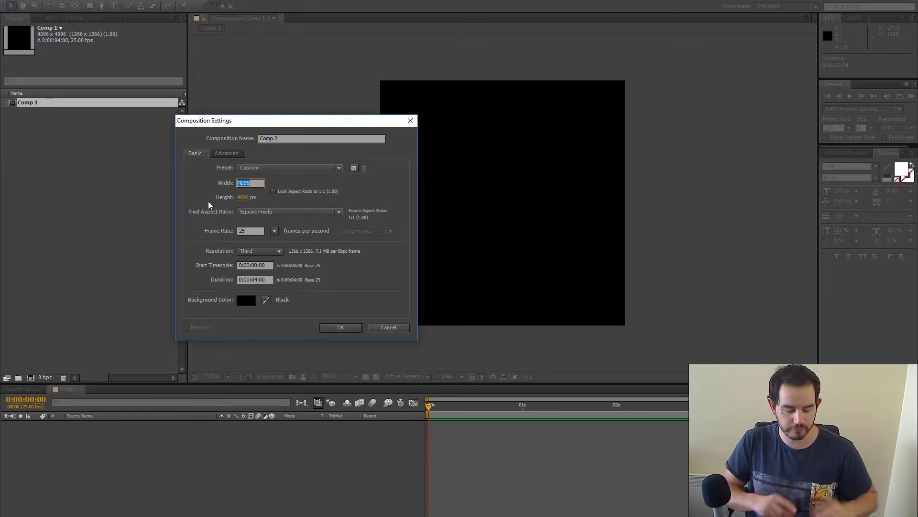
pyautogui.write('128')
pyautogui.press('Tab')
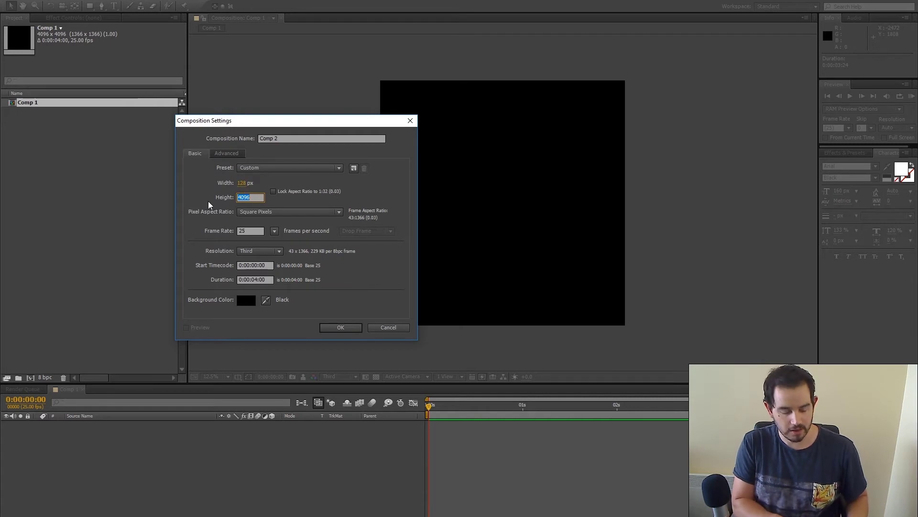
pyautogui.write('2048')
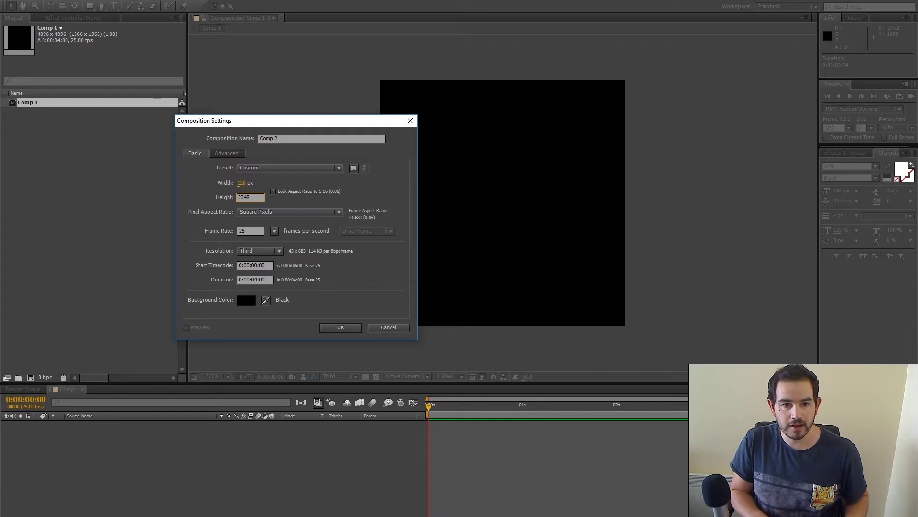
pyautogui.press('Return')
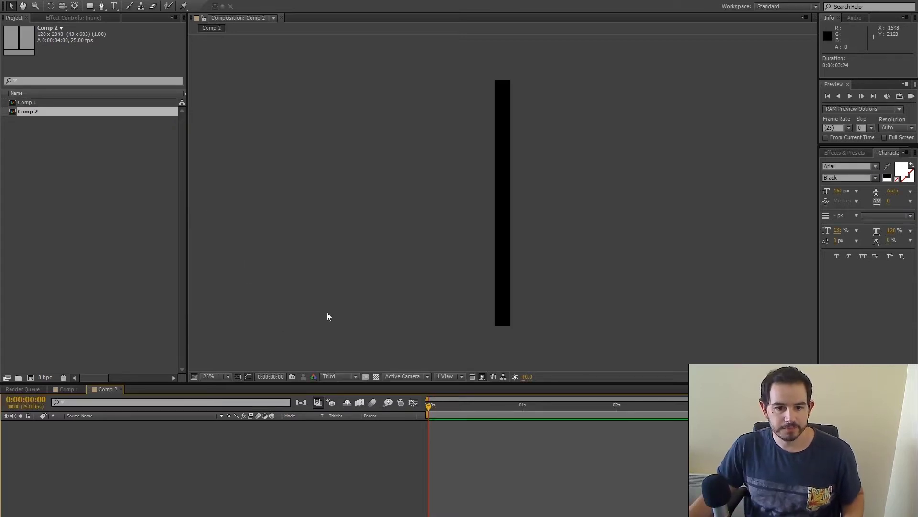
# Draw a thin, closed white drip shape with the Pen tool along almost the full height of Comp 2, widening at its lower end.
pyautogui.click(102, 6)
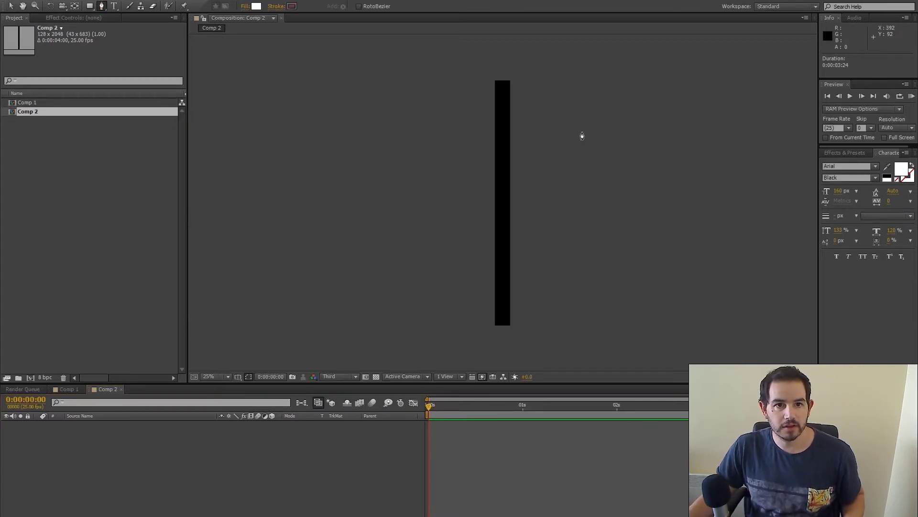
pyautogui.click(257, 6)
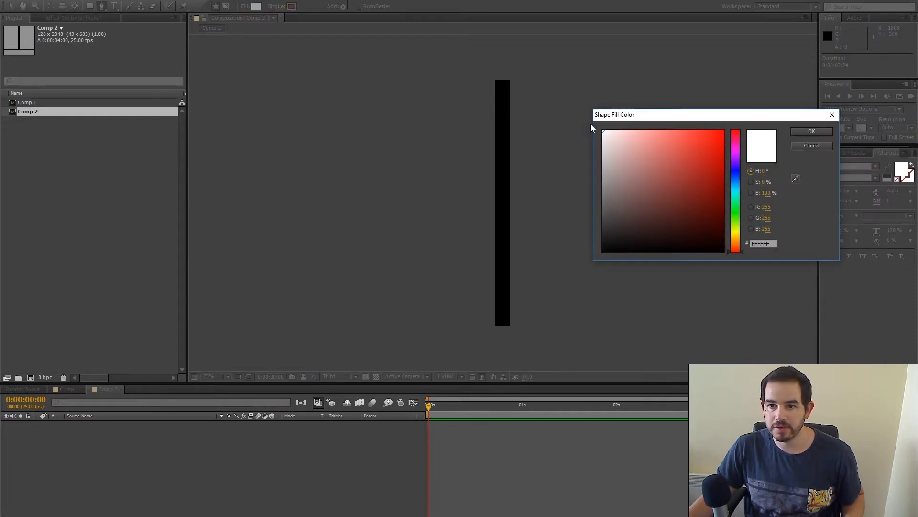
pyautogui.click(811, 131)
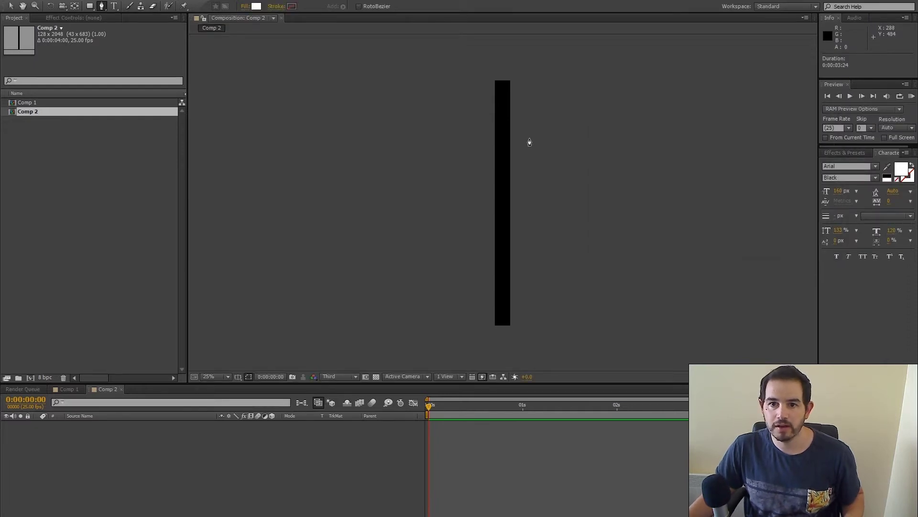
pyautogui.moveTo(502, 87); pyautogui.dragTo(500, 98)
pyautogui.moveTo(501, 181); pyautogui.dragTo(502, 194)
pyautogui.moveTo(501, 310); pyautogui.dragTo(503, 319)
pyautogui.moveTo(507, 275); pyautogui.dragTo(507, 254)
pyautogui.moveTo(503, 210); pyautogui.dragTo(506, 199)
pyautogui.moveTo(505, 129); pyautogui.dragTo(505, 119)
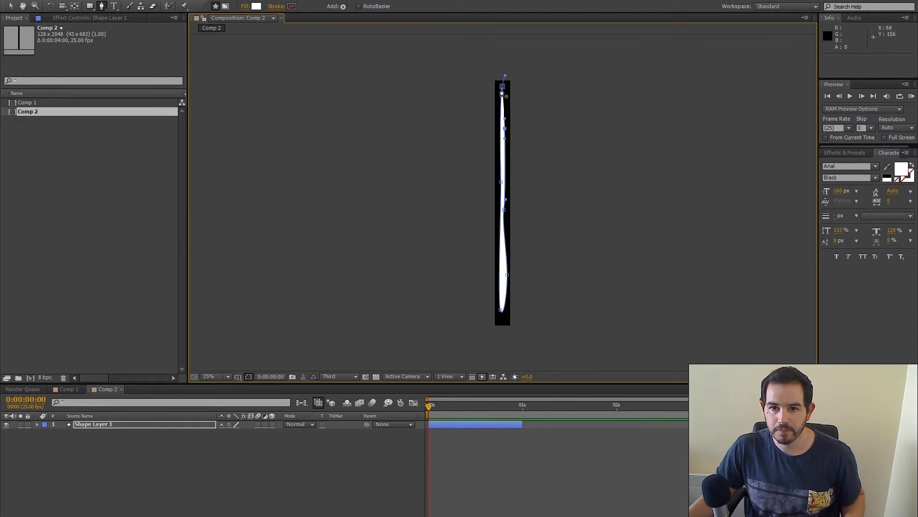
pyautogui.moveTo(503, 87); pyautogui.dragTo(504, 96)
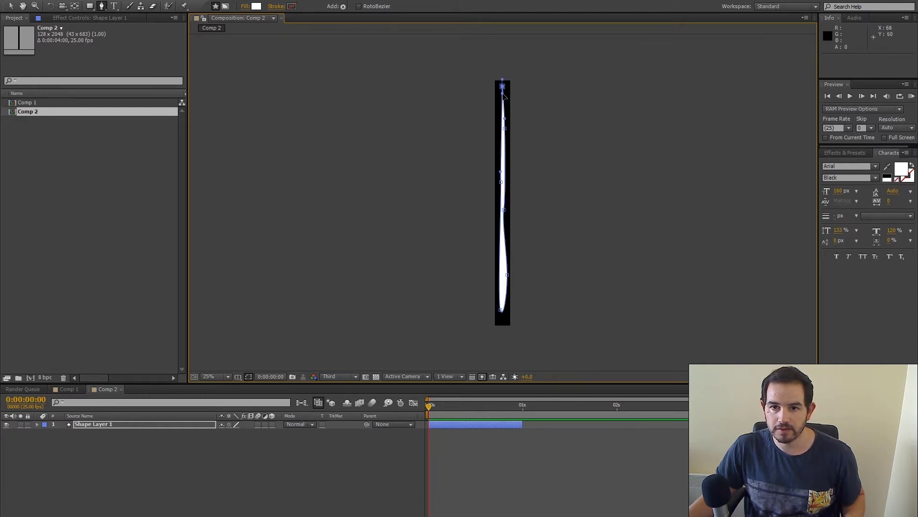
pyautogui.press('v')
pyautogui.click(562, 275)
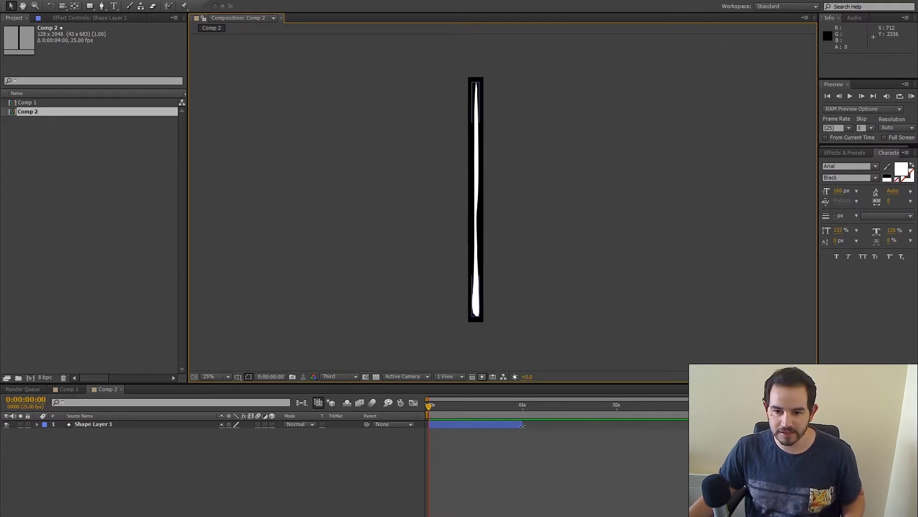
# Extend the drip's shape layer to the full 4-second length of the composition.
pyautogui.moveTo(522, 424); pyautogui.dragTo(714, 424)
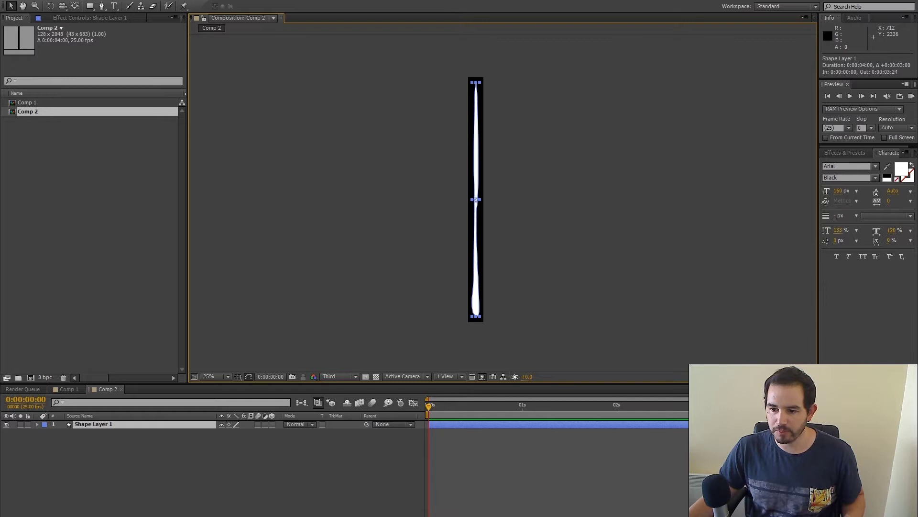
pyautogui.moveTo(503, 263); pyautogui.dragTo(495, 269)
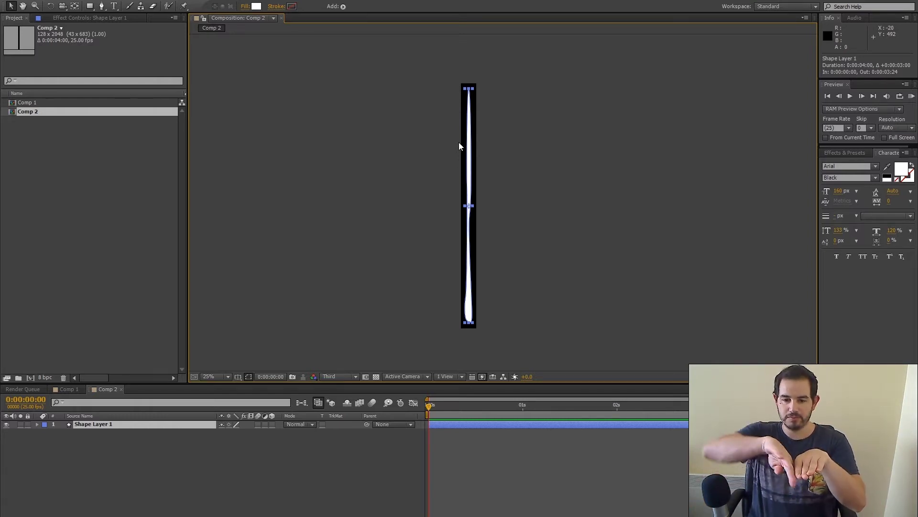
# Change the drip shape's fill type to Linear Gradient.
pyautogui.click(253, 6)
pyautogui.click(434, 234)
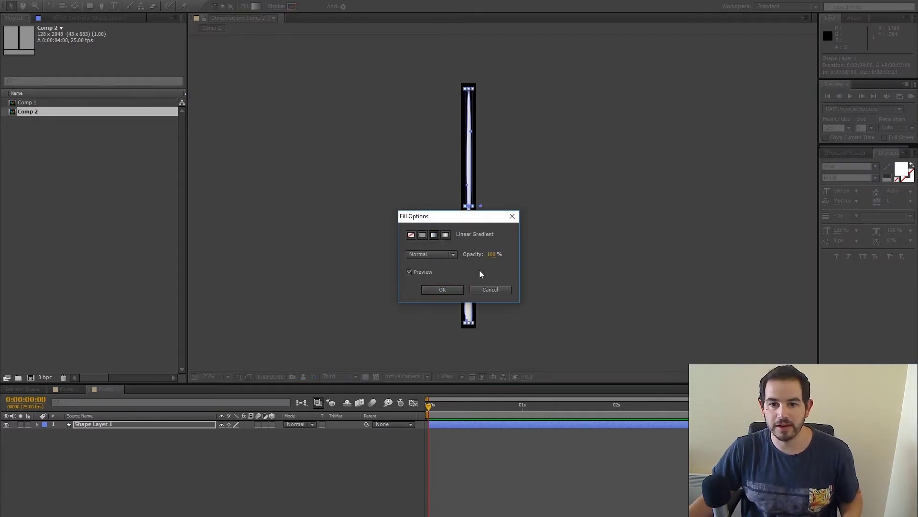
pyautogui.click(438, 290)
# Set the drip gradient's start colour to light grey and its end colour to dark grey 3B3B3B.
pyautogui.click(256, 6)
pyautogui.moveTo(598, 211); pyautogui.dragTo(588, 115)
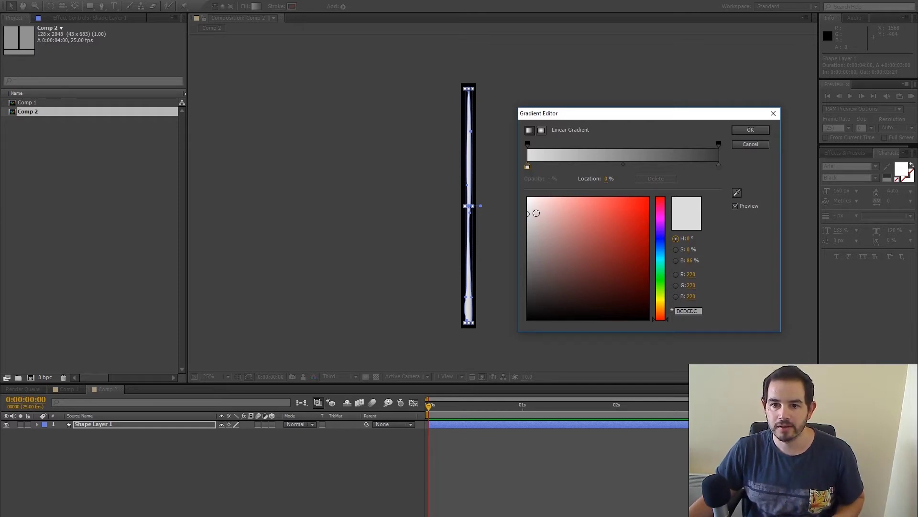
pyautogui.moveTo(534, 215); pyautogui.dragTo(508, 214)
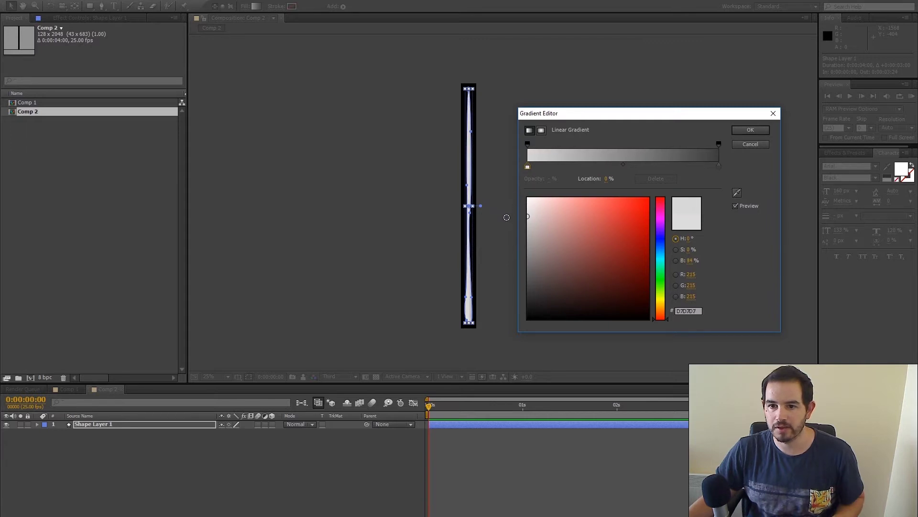
pyautogui.click(719, 166)
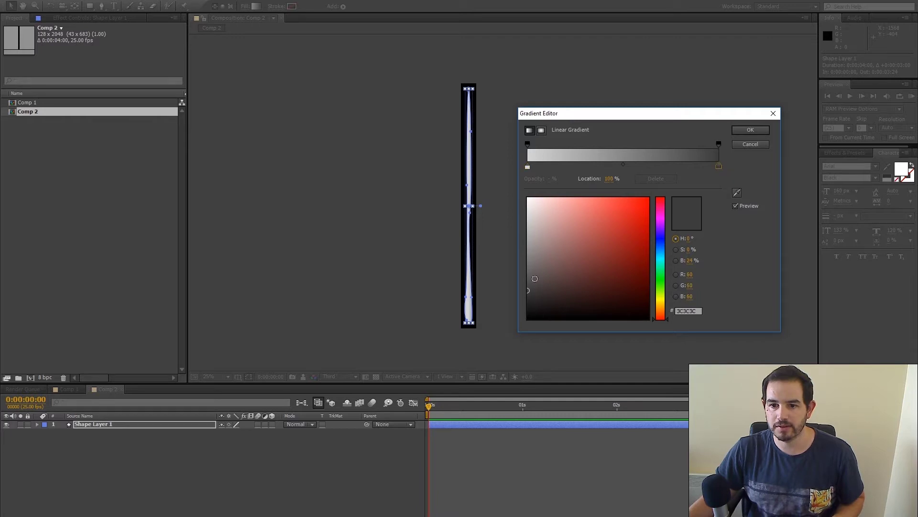
pyautogui.moveTo(532, 290); pyautogui.dragTo(499, 289)
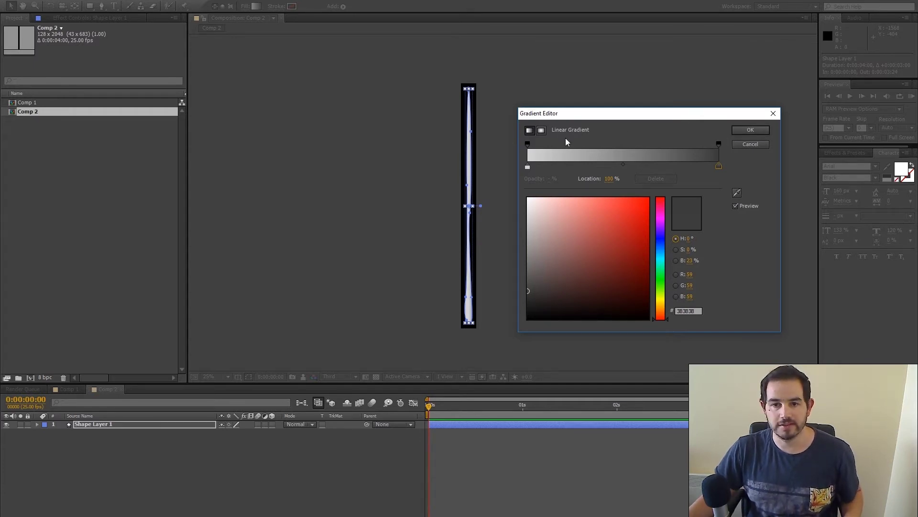
pyautogui.click(748, 130)
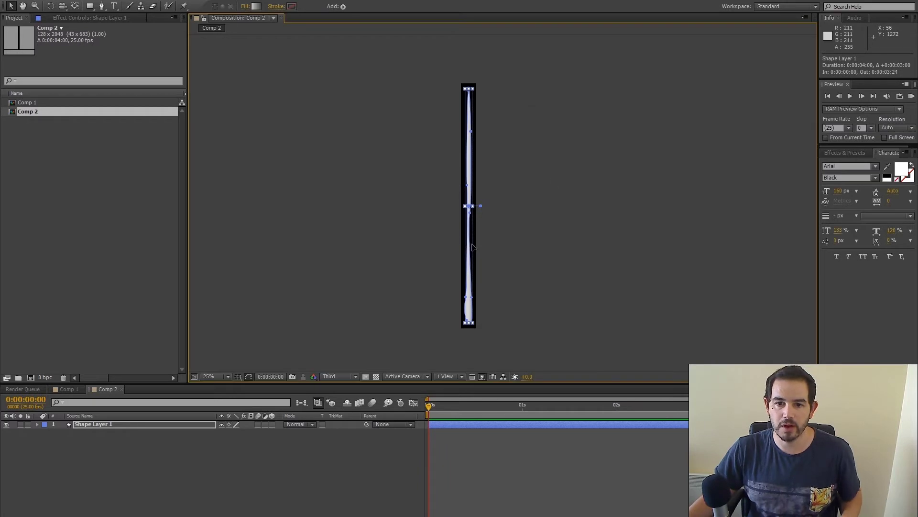
# Reposition the gradient fill's end points so it runs vertically, dark near the drip's upper tip and light near its bulbous lower end.
pyautogui.hotkey('ctrl', 'z')
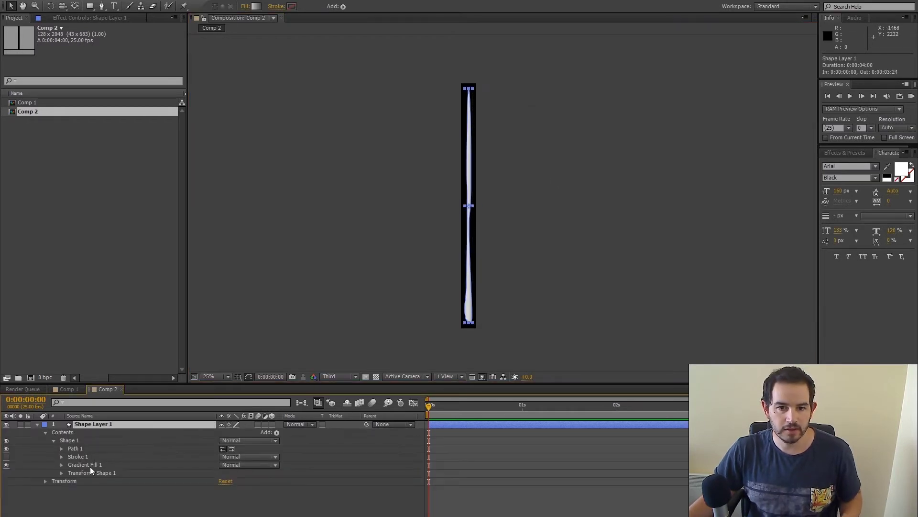
pyautogui.click(90, 466)
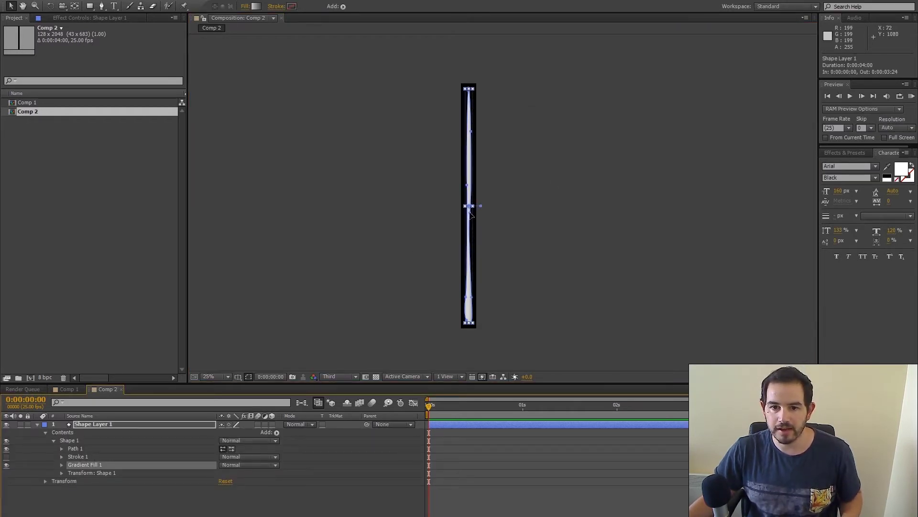
pyautogui.scroll(2, 471, 215)
pyautogui.moveTo(464, 304)
pyautogui.mouseDown()
pyautogui.moveTo(494, 275)
pyautogui.moveTo(453, 206)
pyautogui.moveTo(483, 82)
pyautogui.moveTo(442, 102)
pyautogui.mouseUp()
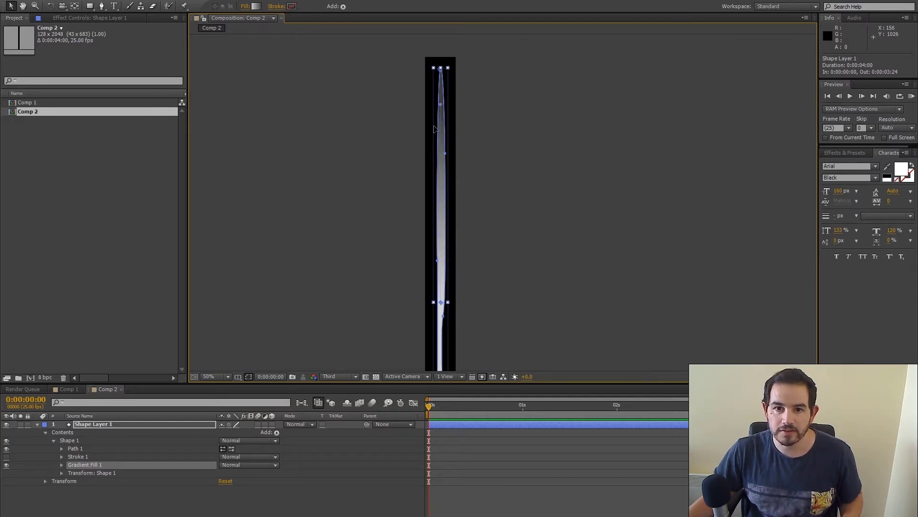
pyautogui.scroll(-5, 469, 109)
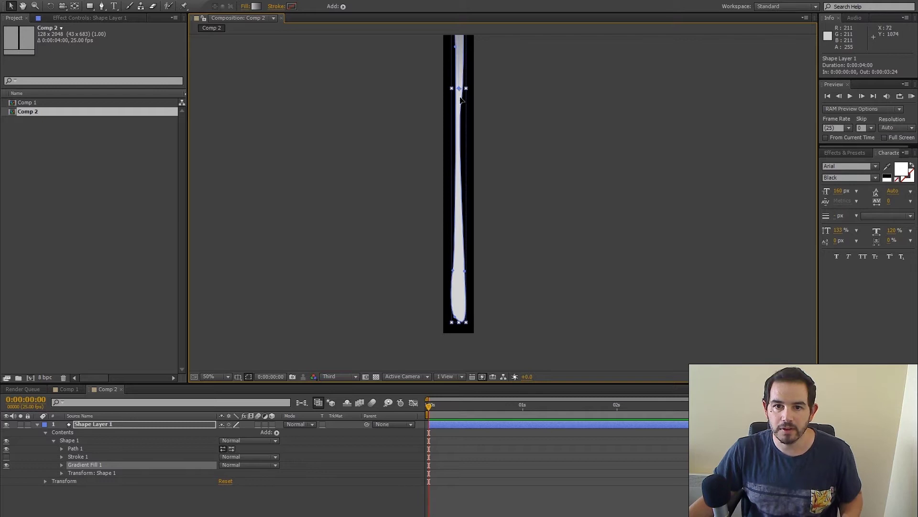
pyautogui.moveTo(459, 89); pyautogui.dragTo(456, 248)
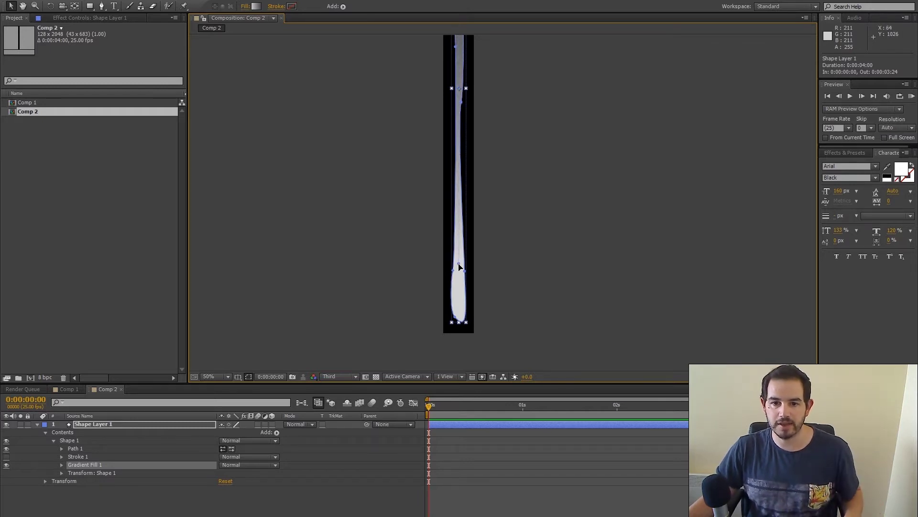
pyautogui.scroll(-2, 504, 97)
pyautogui.click(504, 97)
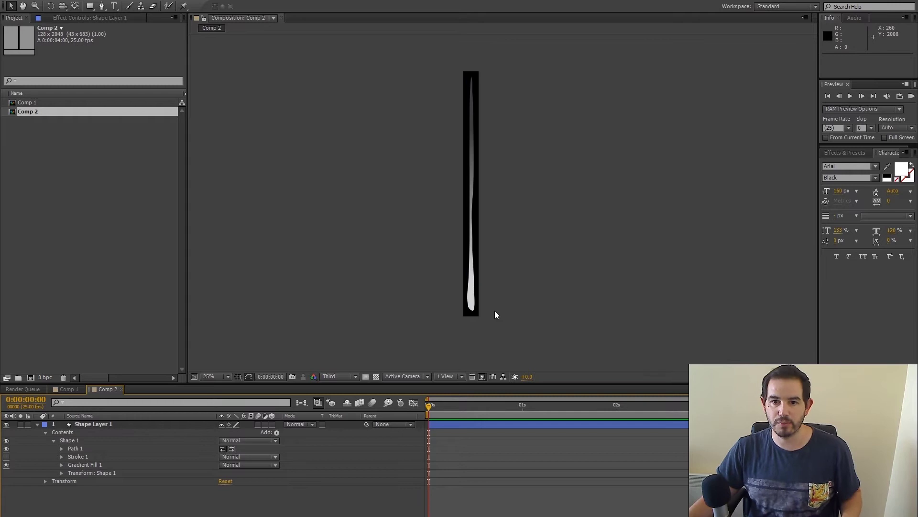
# Draw an elongated oval with the Pen tool on a new shape layer, inside the drip's bulbous lower end.
pyautogui.scroll(4, 529, 207)
pyautogui.moveTo(528, 225); pyautogui.dragTo(538, 198)
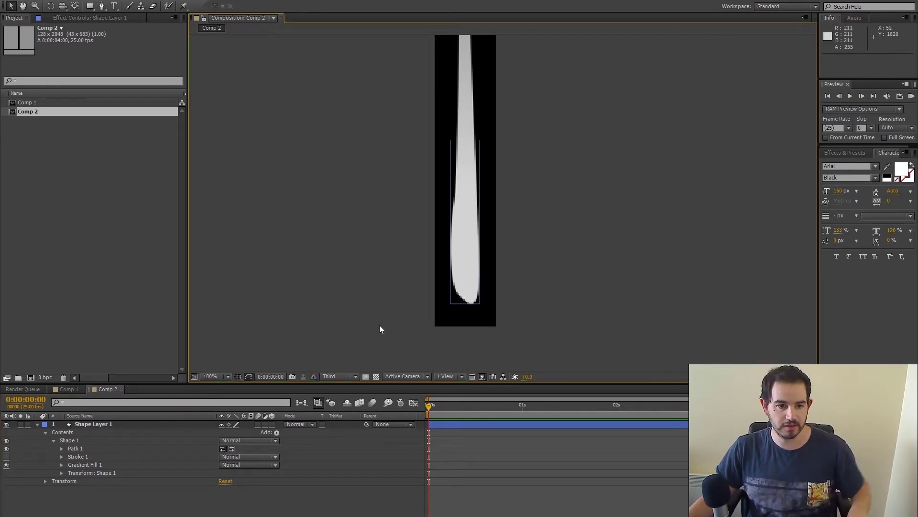
pyautogui.click(37, 423)
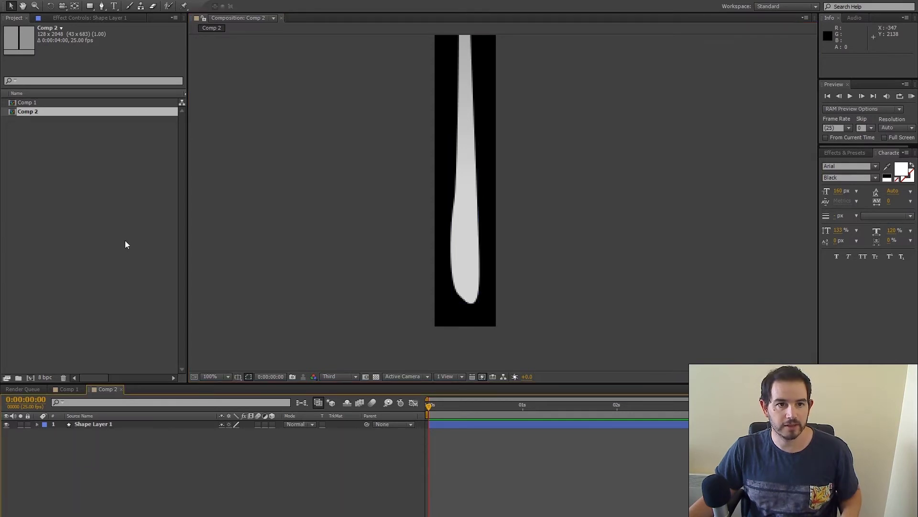
pyautogui.click(101, 6)
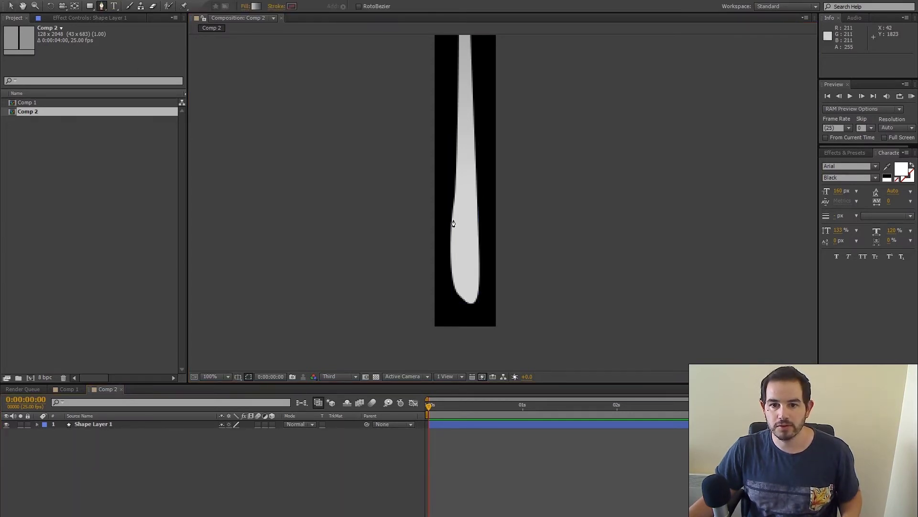
pyautogui.moveTo(453, 220); pyautogui.dragTo(450, 233)
pyautogui.moveTo(459, 290)
pyautogui.mouseDown()
pyautogui.moveTo(467, 299)
pyautogui.moveTo(477, 285)
pyautogui.mouseUp()
pyautogui.moveTo(476, 225); pyautogui.dragTo(457, 239)
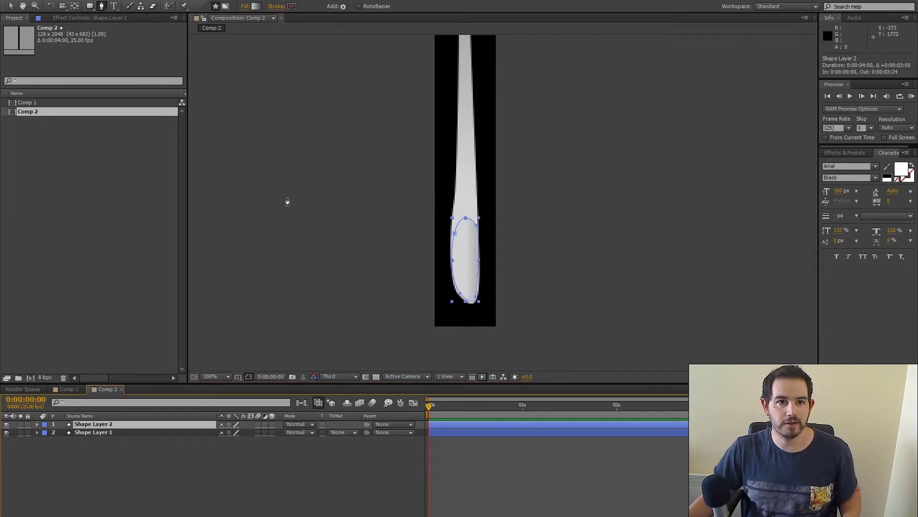
# Change the oval's fill from the gradient to solid white FFFFFF.
pyautogui.click(256, 6)
pyautogui.press('Escape')
pyautogui.click(245, 6)
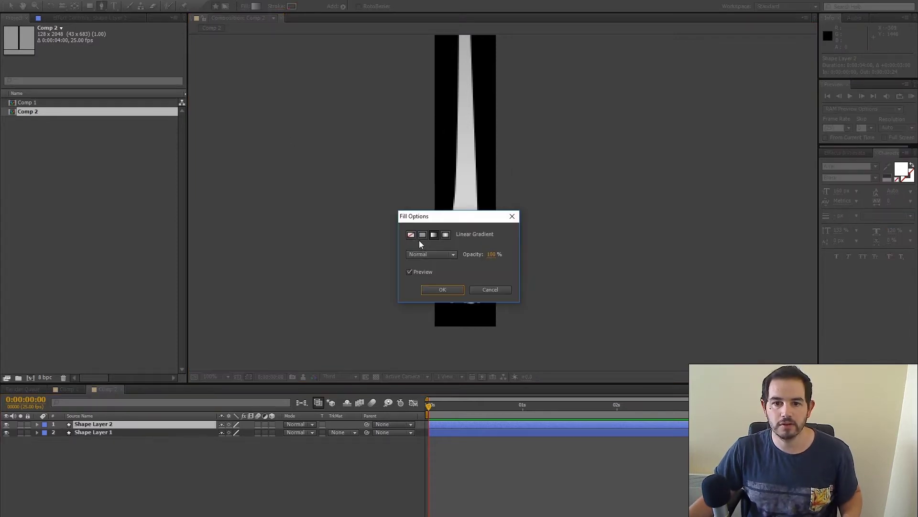
pyautogui.click(422, 234)
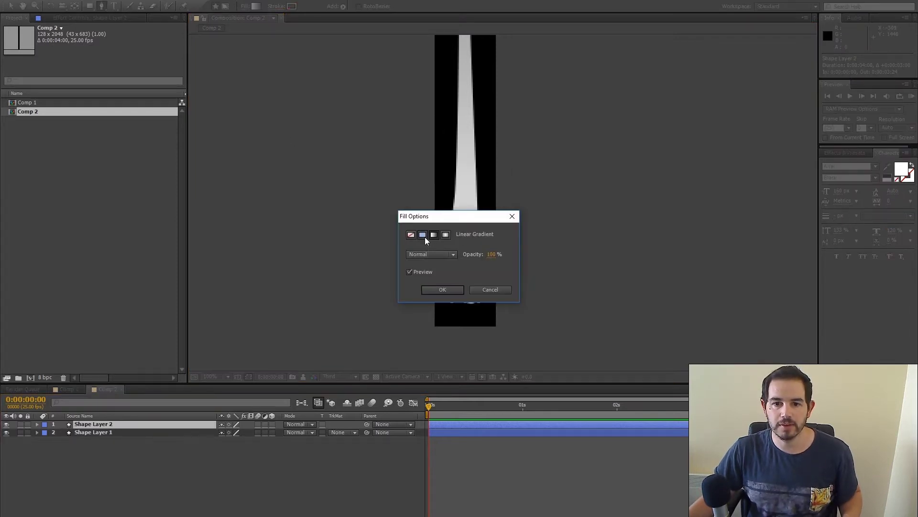
pyautogui.click(443, 290)
pyautogui.click(257, 6)
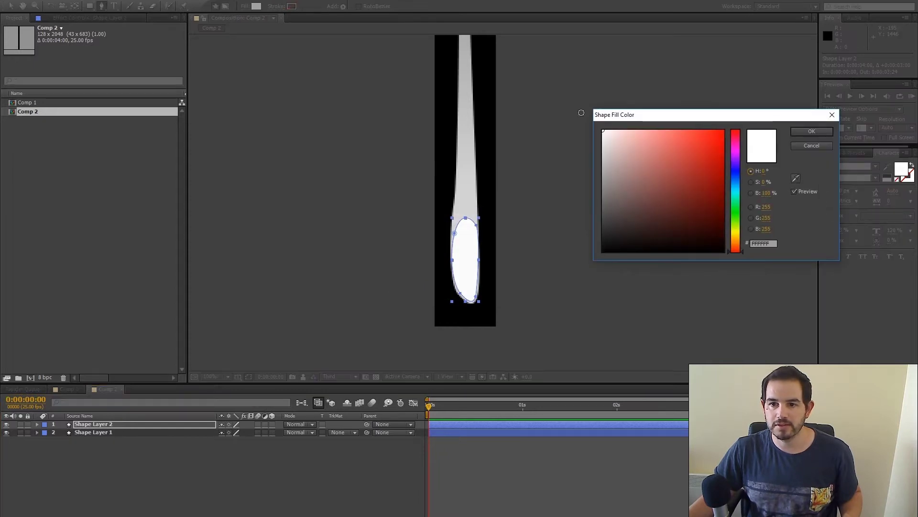
pyautogui.click(810, 134)
pyautogui.click(11, 6)
pyautogui.click(521, 284)
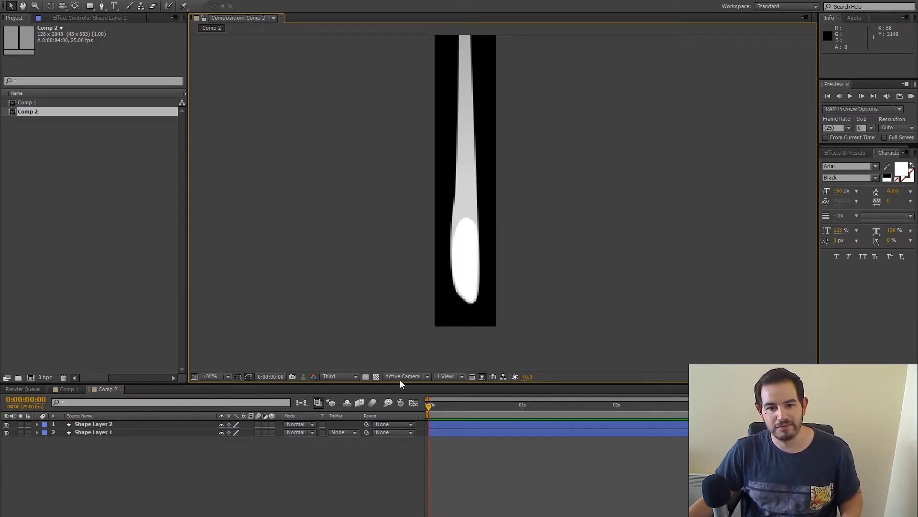
pyautogui.scroll(1, 469, 301)
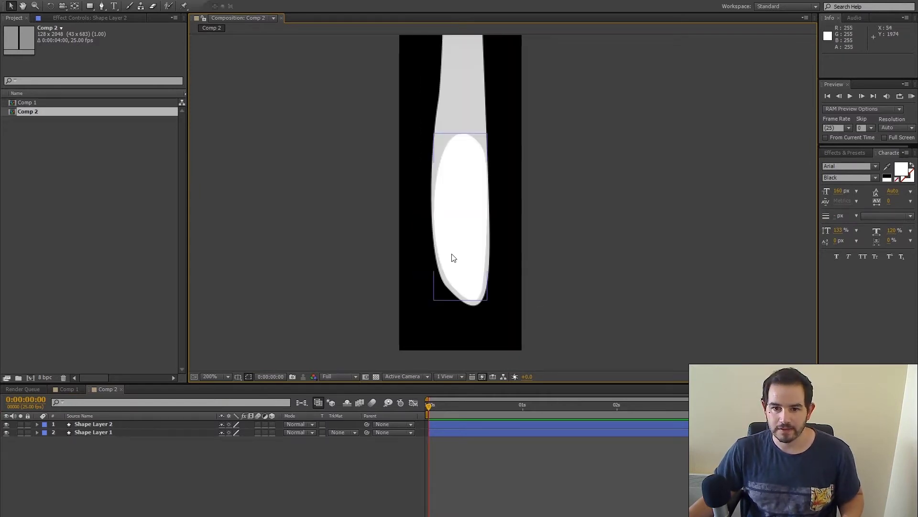
# Add an Inner Glow layer style to the white oval on Shape Layer 2.
pyautogui.click(76, 424)
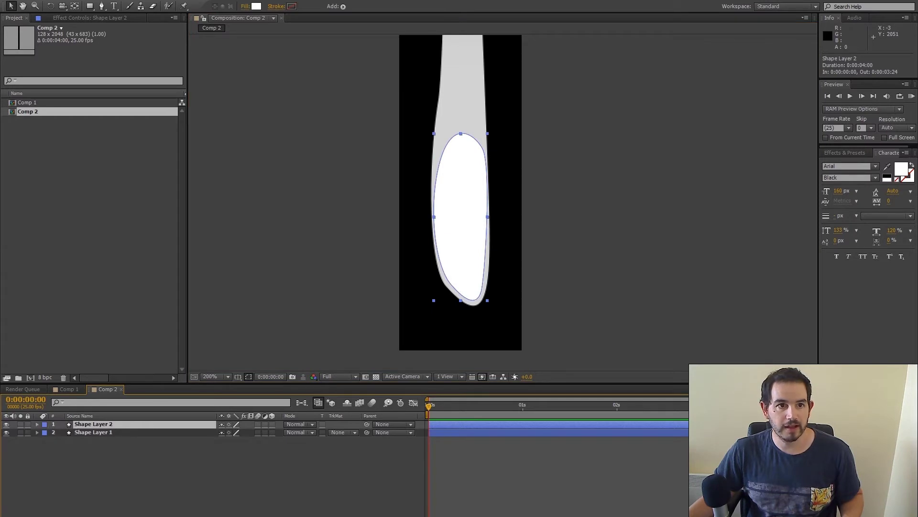
pyautogui.click(56, 2)
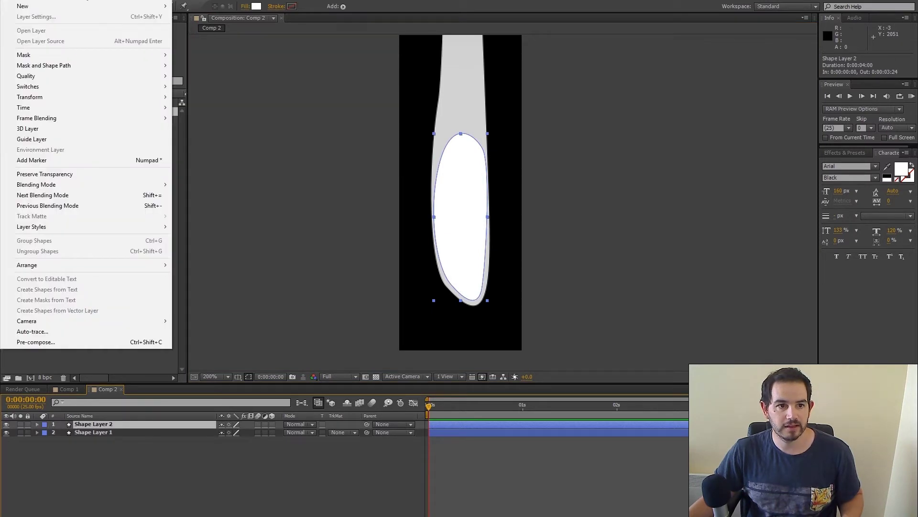
pyautogui.moveTo(51, 225)
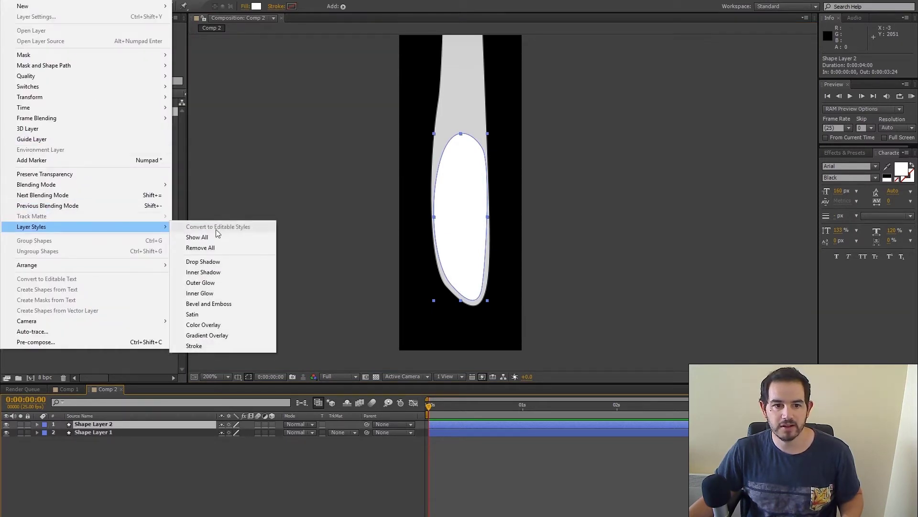
pyautogui.click(215, 293)
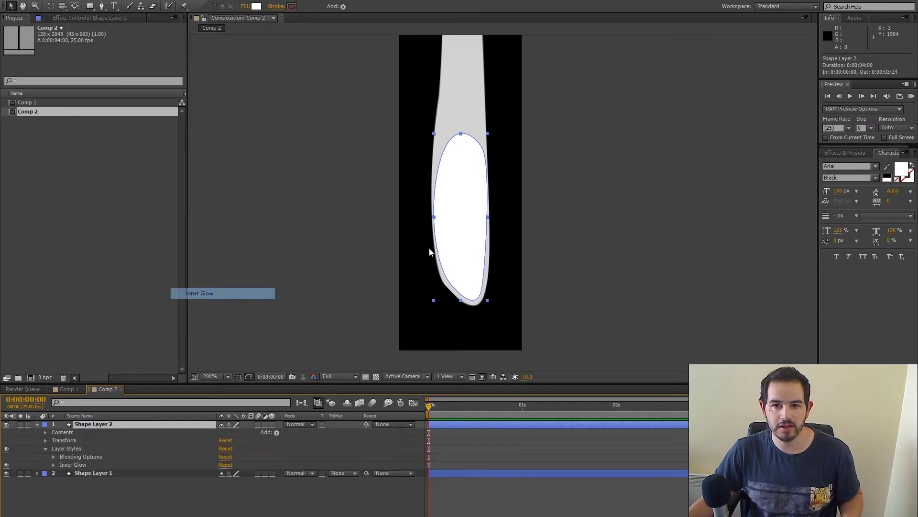
# Set the oval's inner glow to Normal blend mode and 100% opacity.
pyautogui.click(54, 464)
pyautogui.scroll(-3, 191, 478)
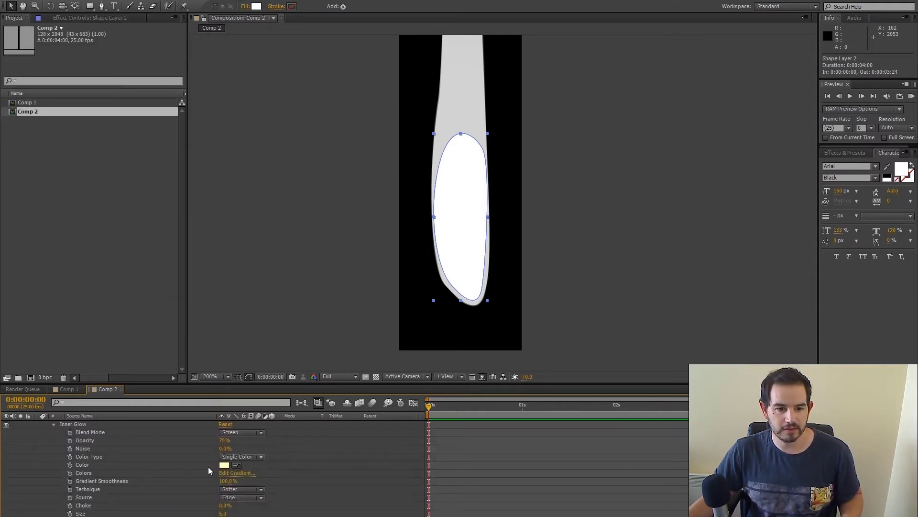
pyautogui.click(229, 433)
pyautogui.click(268, 129)
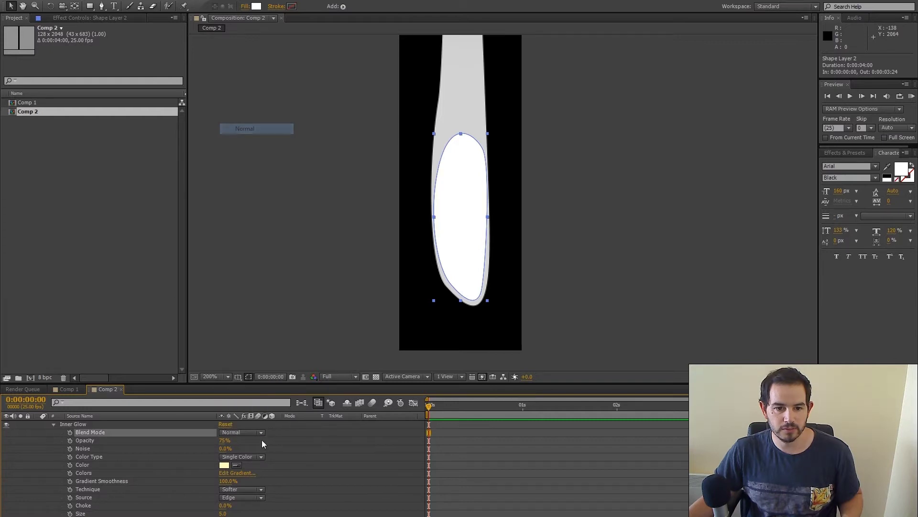
pyautogui.moveTo(223, 446); pyautogui.dragTo(338, 440)
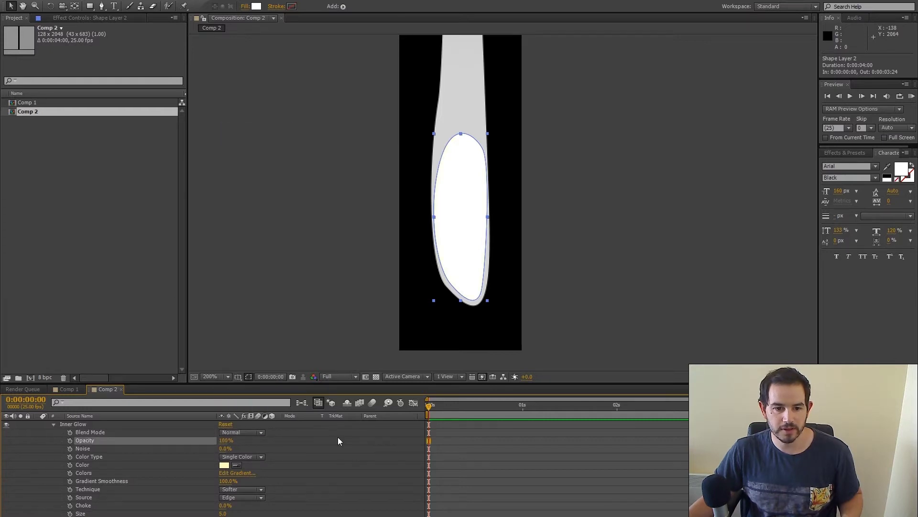
# Set the inner glow's colour to pure red FF0000.
pyautogui.click(225, 465)
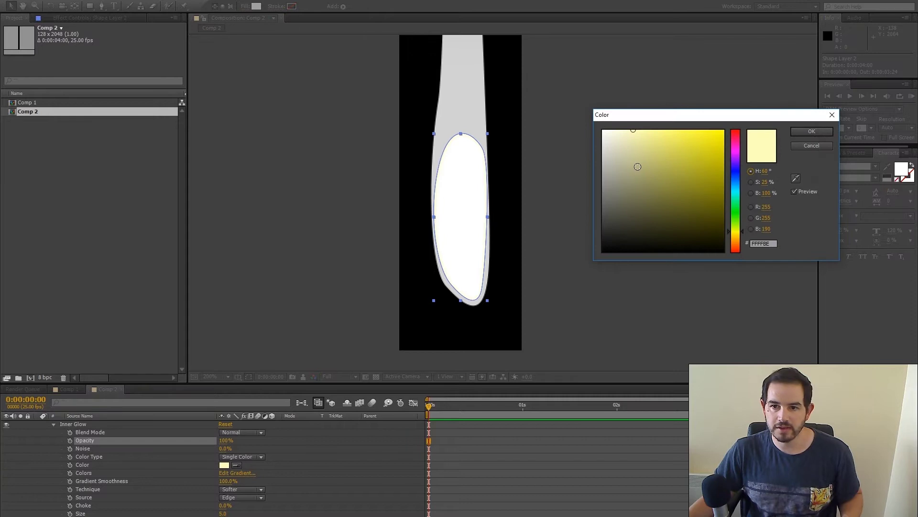
pyautogui.moveTo(735, 143); pyautogui.dragTo(737, 126)
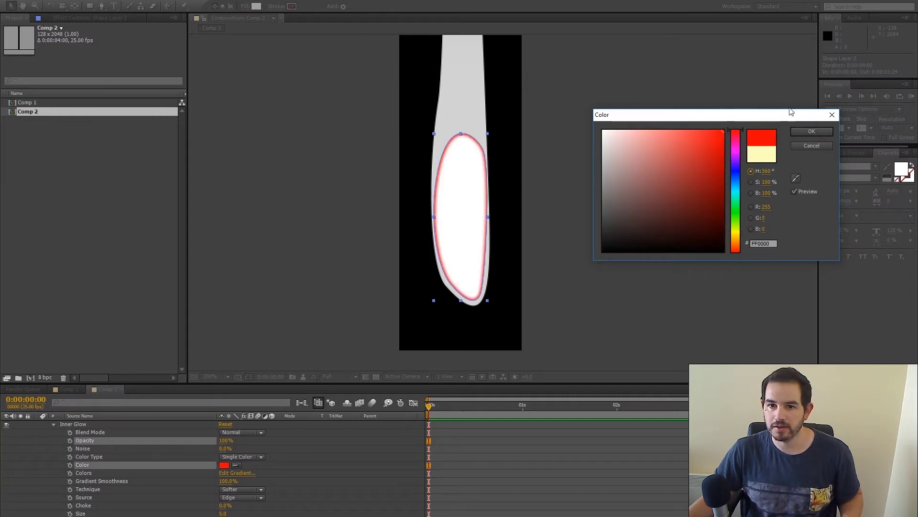
pyautogui.click(810, 131)
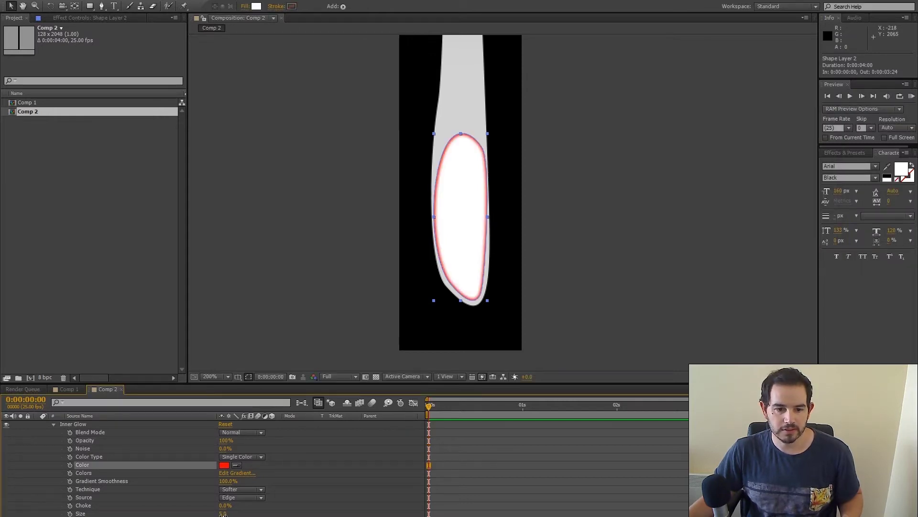
# Increase the inner glow's size to 27 so it spreads well inside the oval.
pyautogui.moveTo(223, 514); pyautogui.dragTo(228, 515)
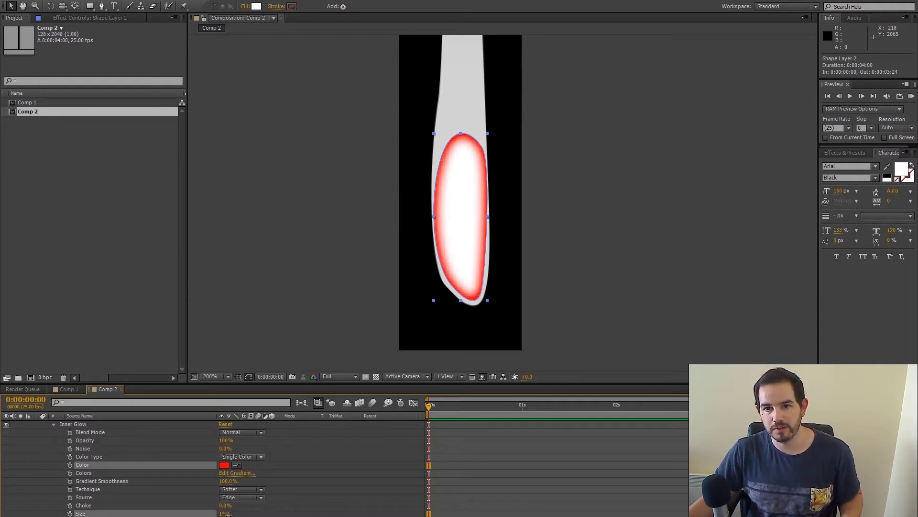
pyautogui.moveTo(230, 514); pyautogui.dragTo(234, 514)
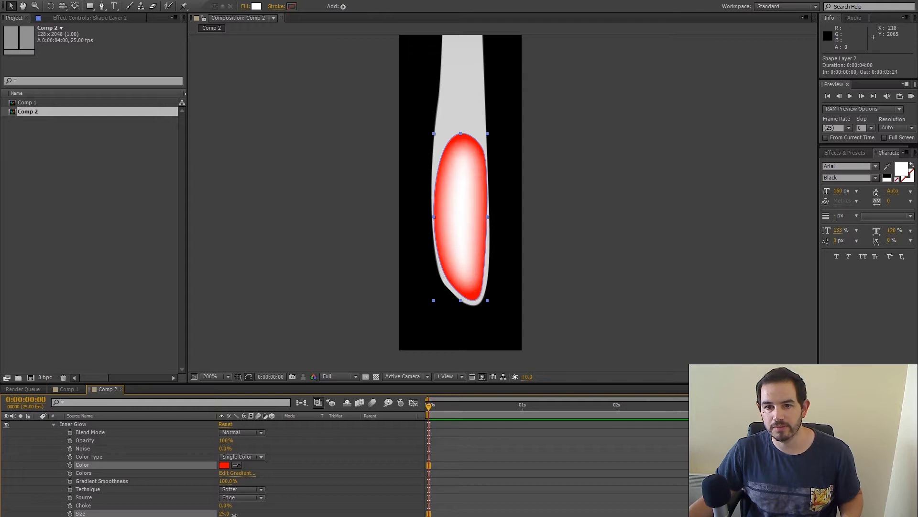
pyautogui.moveTo(234, 514); pyautogui.dragTo(238, 514)
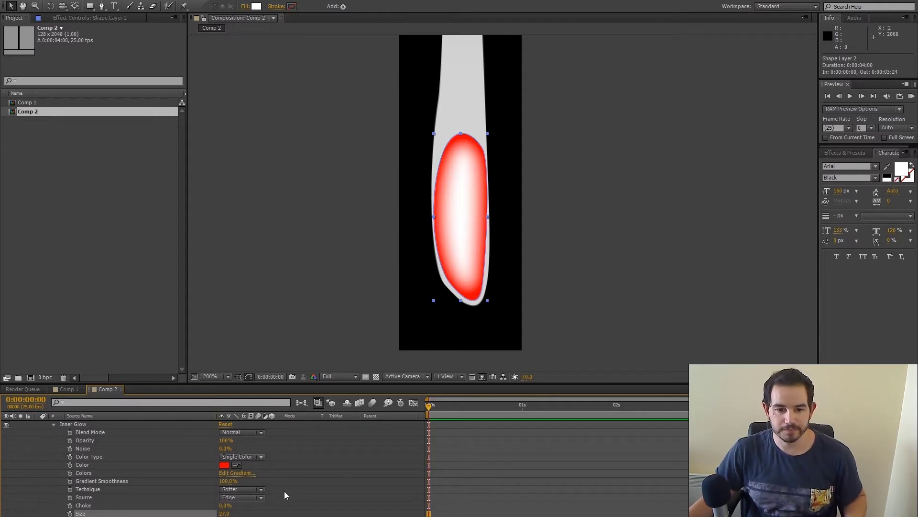
# Sample the drip's light grey beside the oval as the inner glow colour, then collapse and deselect the layer.
pyautogui.click(237, 464)
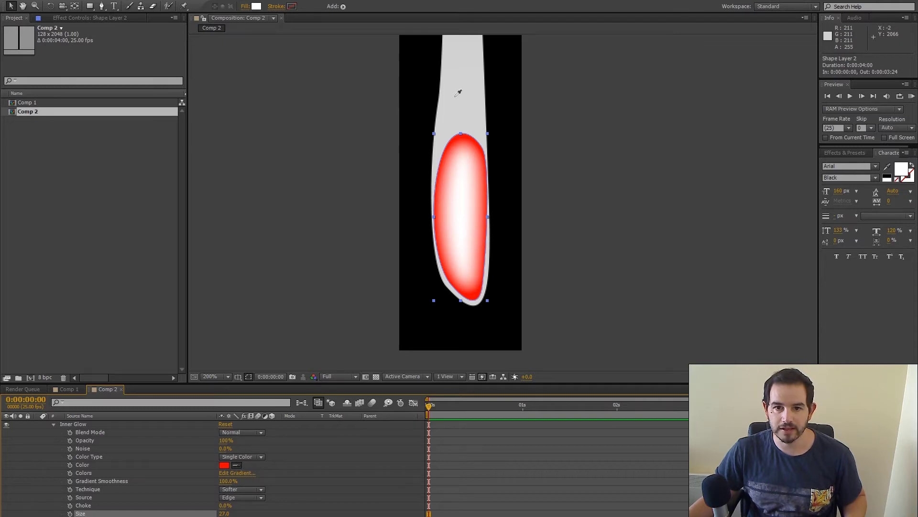
pyautogui.click(441, 151)
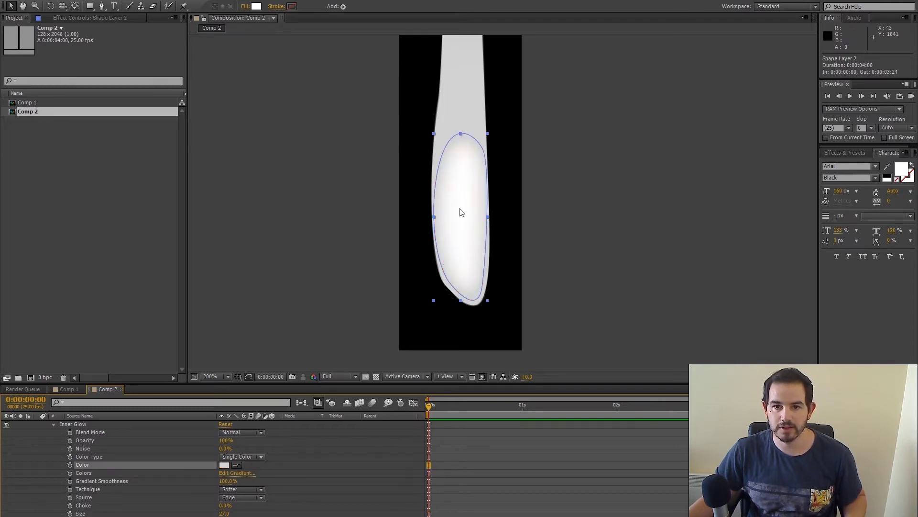
pyautogui.scroll(3, 76, 445)
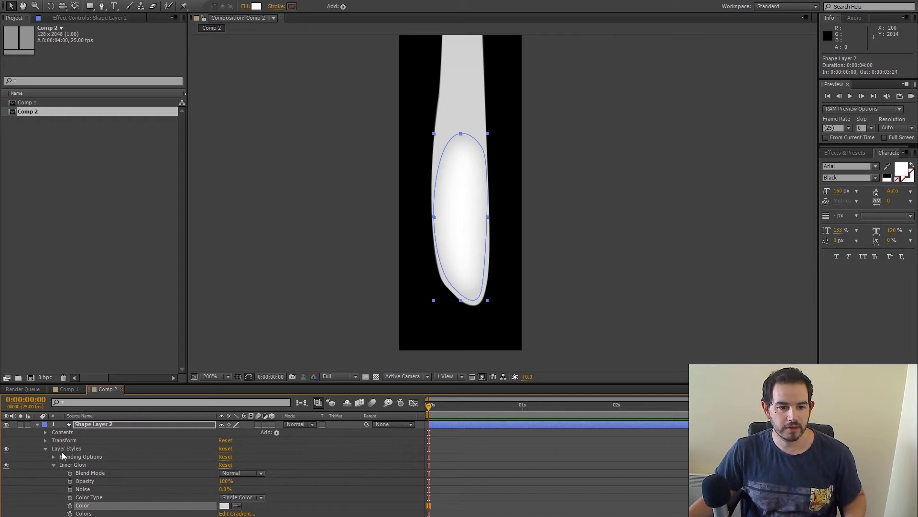
pyautogui.click(40, 423)
pyautogui.click(734, 193)
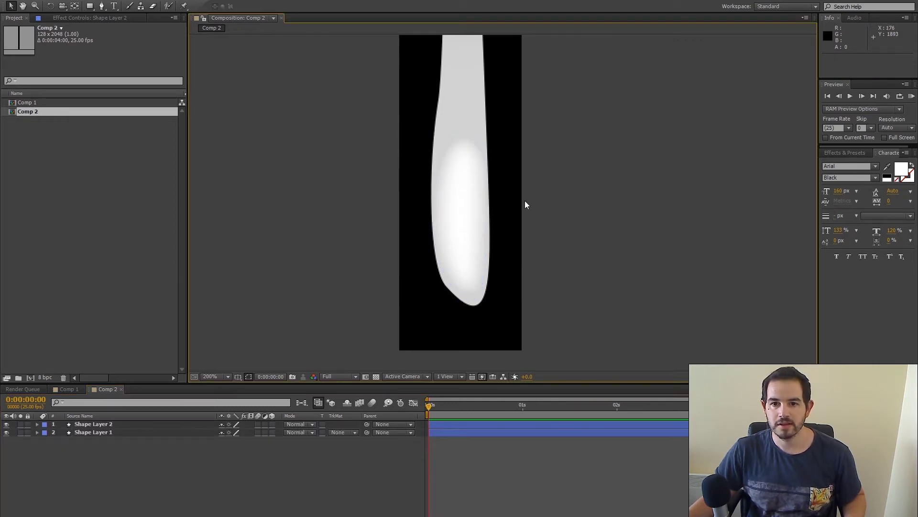
pyautogui.scroll(-1, 574, 213)
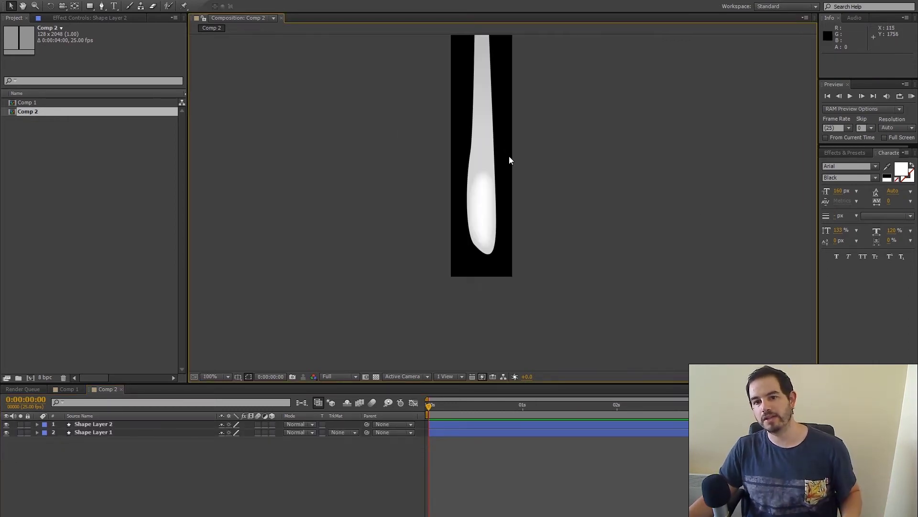
pyautogui.scroll(-2, 488, 197)
pyautogui.scroll(1, 562, 223)
pyautogui.scroll(-1, 540, 254)
pyautogui.scroll(1, 539, 225)
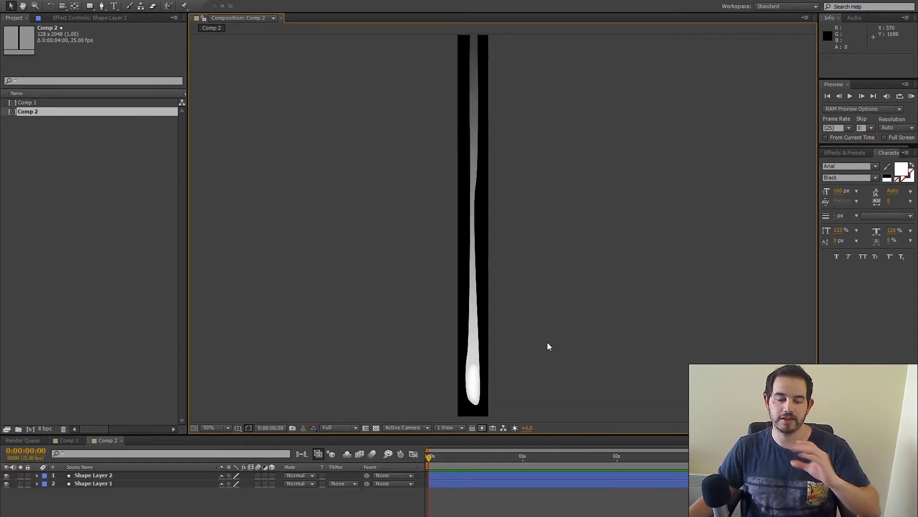
# Rename the drip composition Comp 2 as Trail.
pyautogui.rightClick(25, 111)
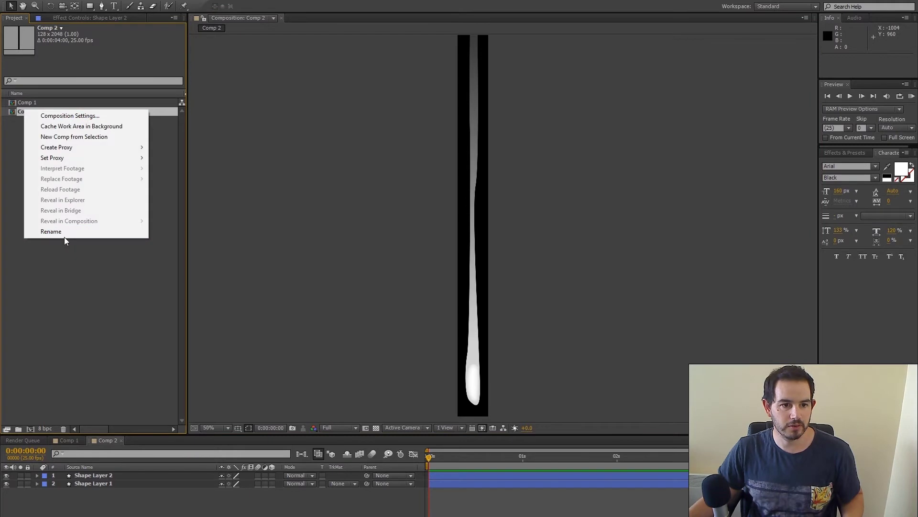
pyautogui.click(64, 233)
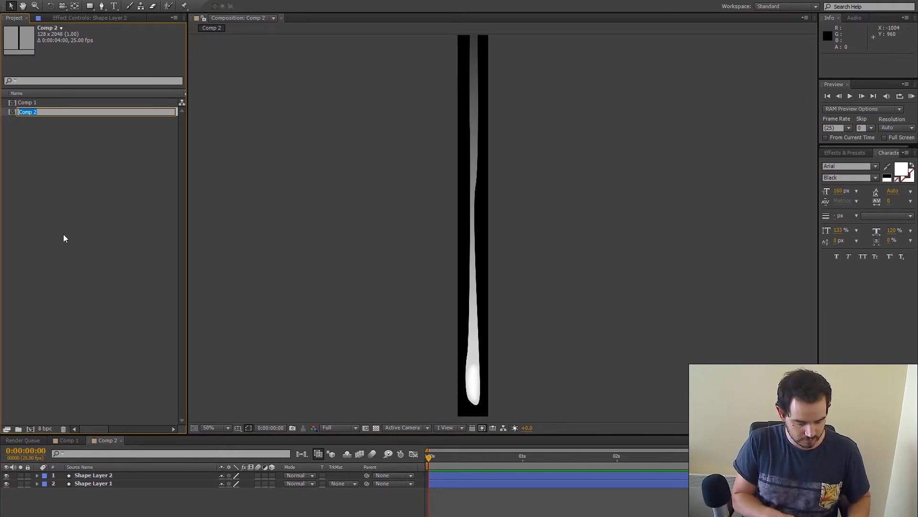
pyautogui.write('Trail')
pyautogui.press('Return')
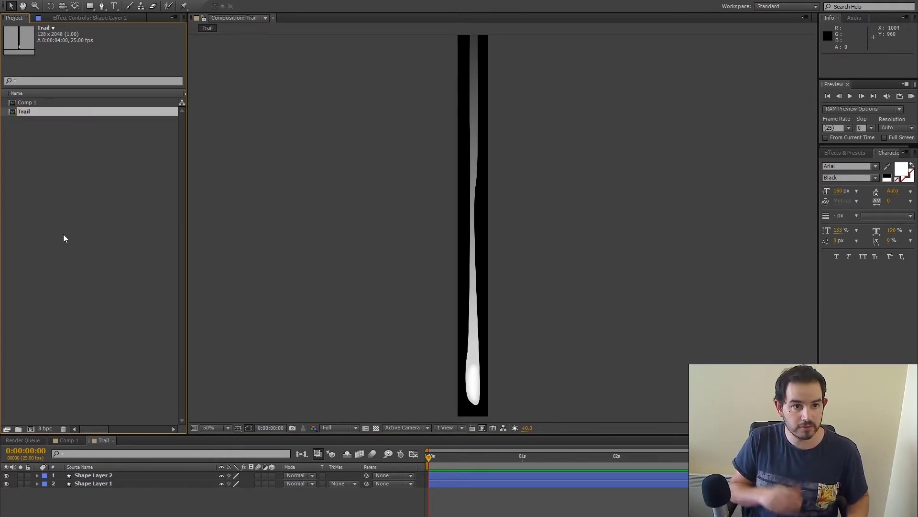
# Open the 4096 x 4096 composition Comp 1 and rename it as Trails_animated.
pyautogui.doubleClick(25, 103)
pyautogui.rightClick(29, 103)
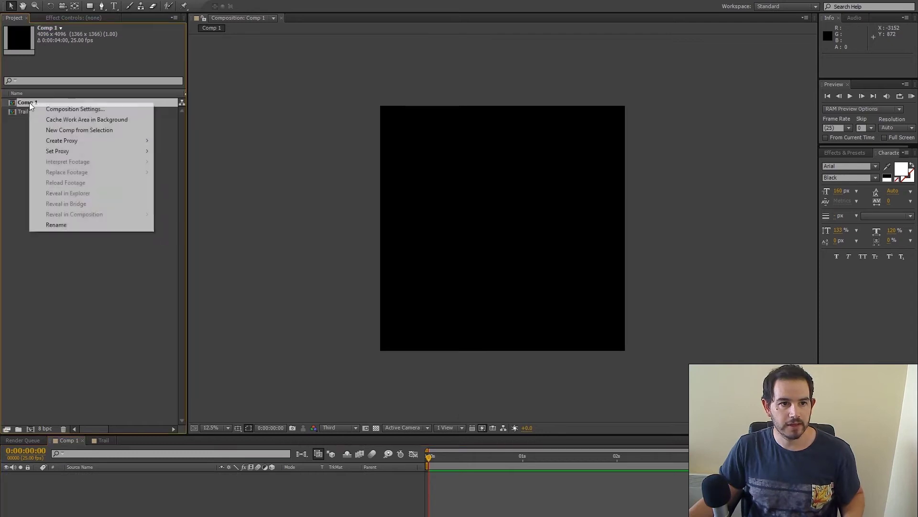
pyautogui.click(64, 225)
pyautogui.write('Trails_animated')
pyautogui.press('Return')
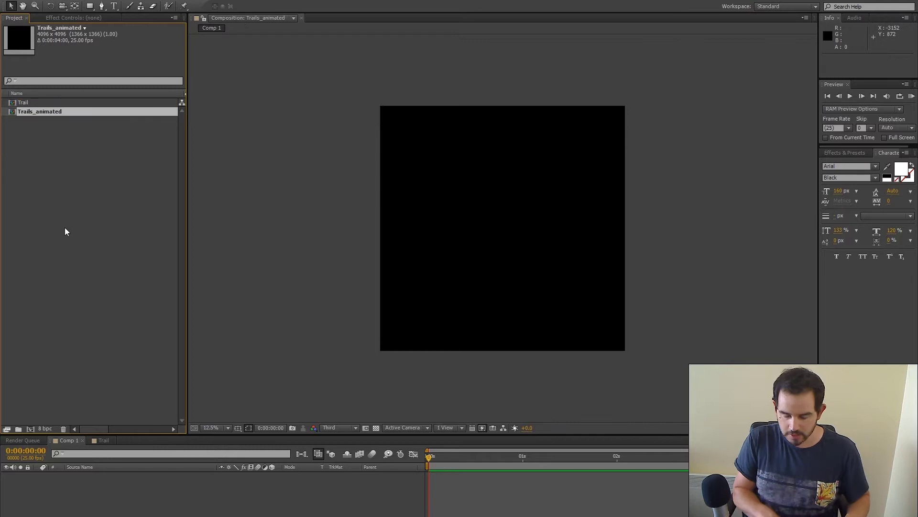
pyautogui.click(139, 143)
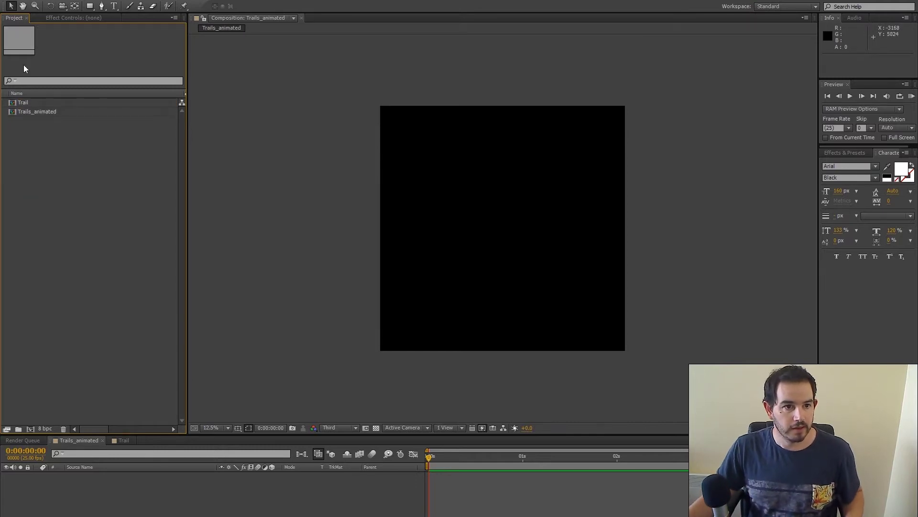
# Add the Trail composition as a layer in Trails_animated and set a position keyframe for it at the first frame.
pyautogui.moveTo(21, 103); pyautogui.dragTo(120, 478)
pyautogui.moveTo(287, 435); pyautogui.dragTo(287, 379)
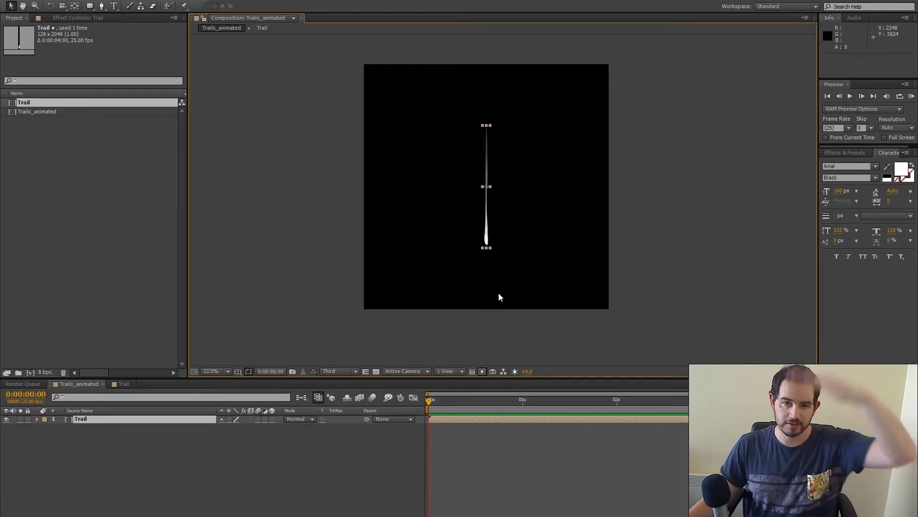
pyautogui.click(37, 419)
pyautogui.click(61, 443)
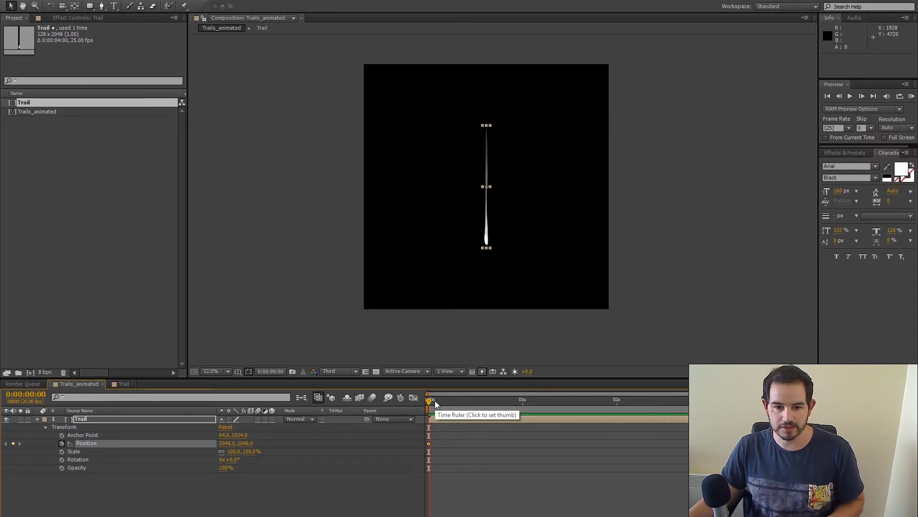
# Move the current time to the composition's last frame, 0:00:03:24.
pyautogui.moveTo(440, 401); pyautogui.dragTo(717, 402)
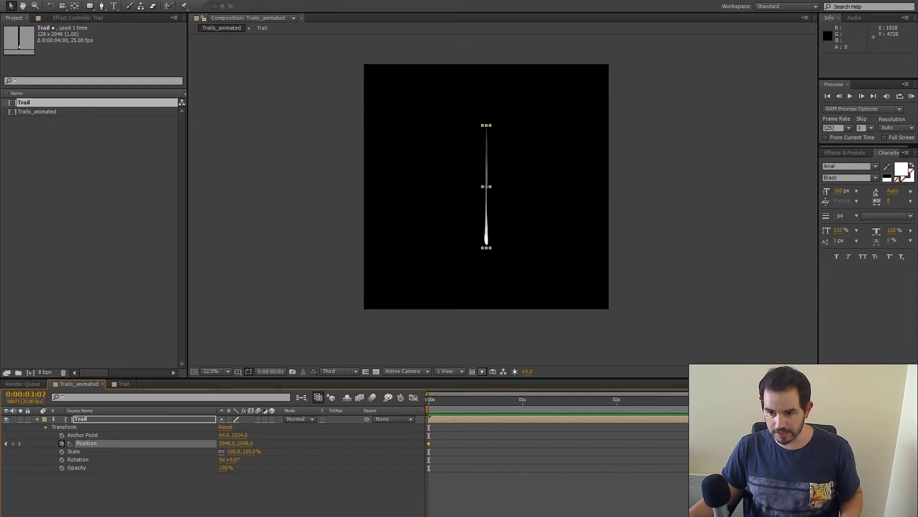
pyautogui.press('h')
pyautogui.moveTo(664, 240); pyautogui.dragTo(636, 214)
pyautogui.press('v')
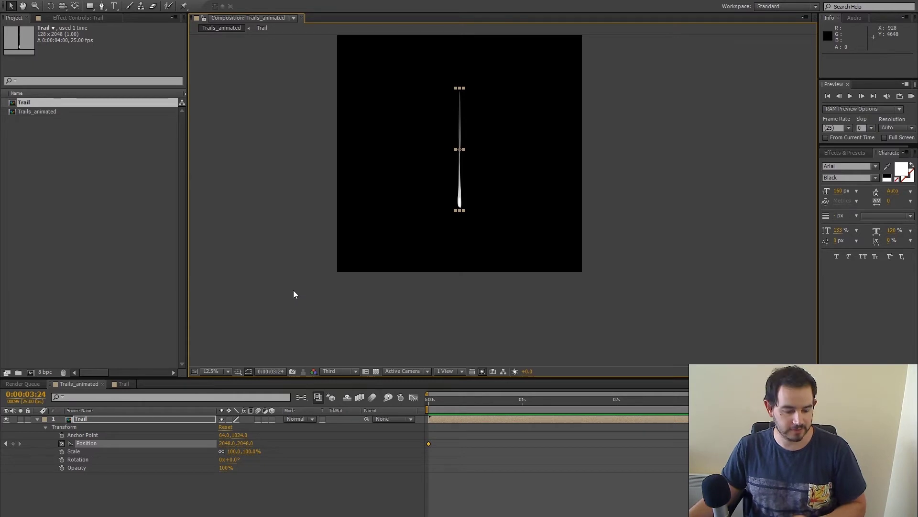
# Switch to Calculator, add 4096 to 2048 to work out the trail's final vertical position, and return to After Effects.
pyautogui.press('XF86Calculator')
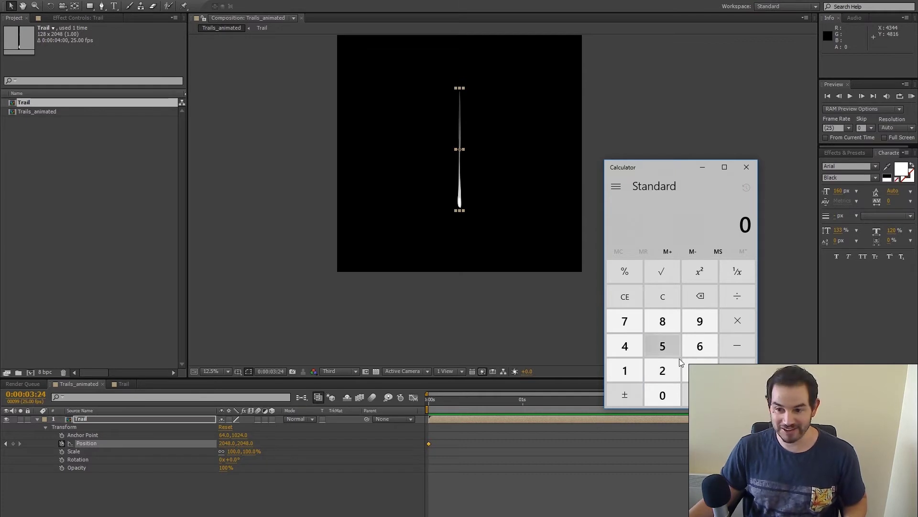
pyautogui.click(663, 372)
pyautogui.click(663, 395)
pyautogui.click(627, 346)
pyautogui.click(671, 323)
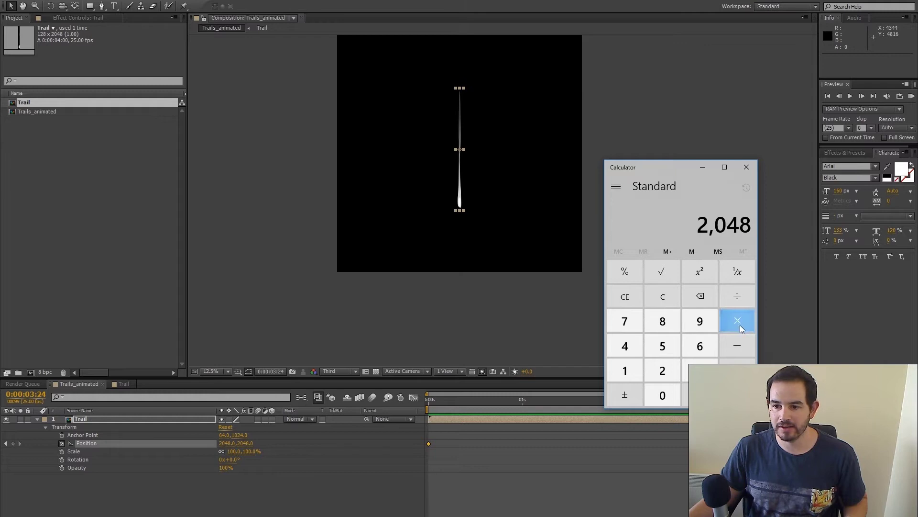
pyautogui.click(727, 364)
pyautogui.click(625, 345)
pyautogui.click(664, 394)
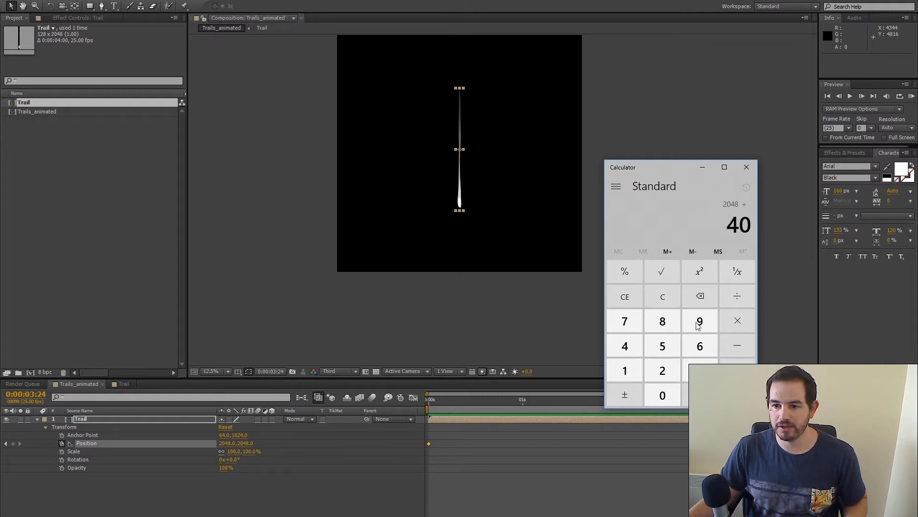
pyautogui.click(700, 321)
pyautogui.click(700, 346)
pyautogui.click(737, 361)
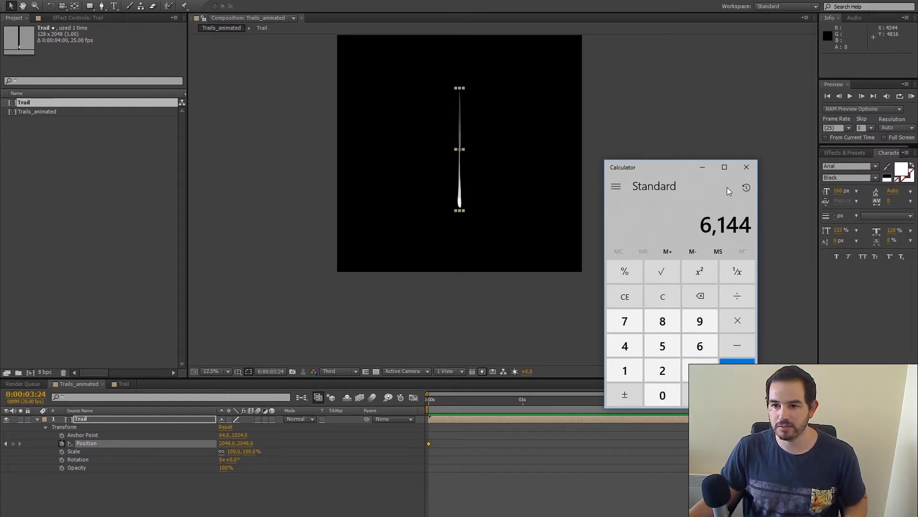
pyautogui.click(476, 2)
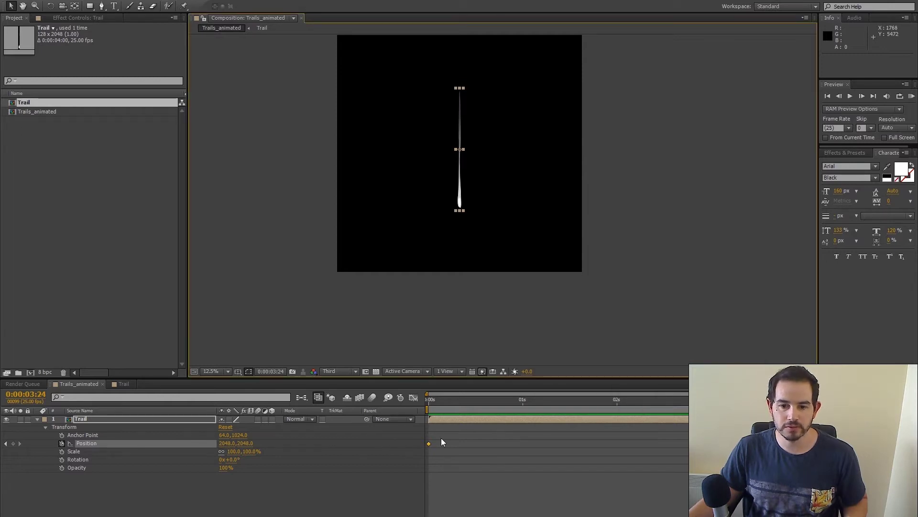
# Set the Trail layer's vertical position to 6144 at the last frame, keyframing its downward movement.
pyautogui.click(246, 443)
pyautogui.write('6144')
pyautogui.press('Return')
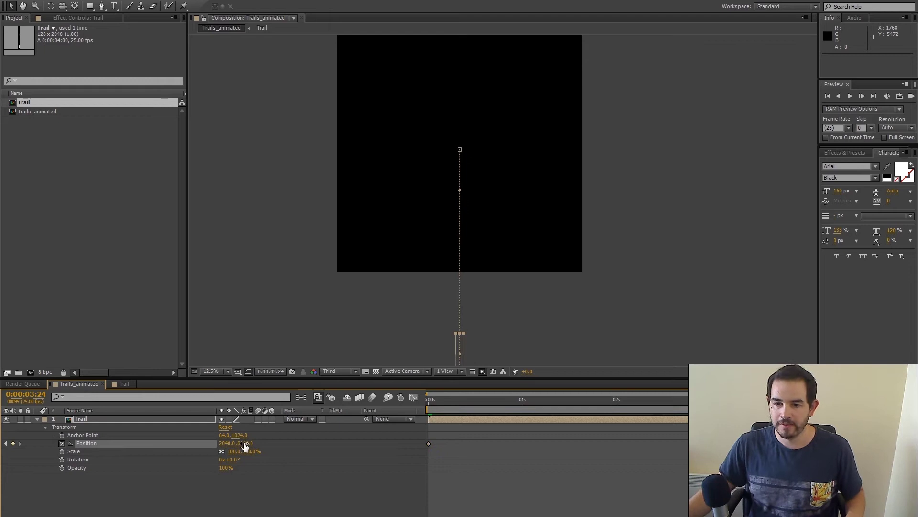
# Play back and scrub through the trail's downward movement, and return to the first frame.
pyautogui.press('space')
pyautogui.moveTo(619, 175); pyautogui.dragTo(635, 142)
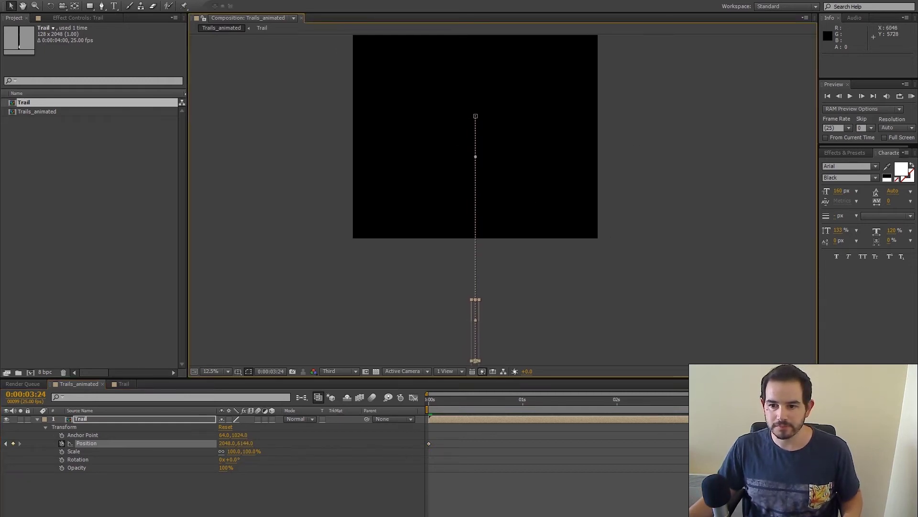
pyautogui.press('space')
pyautogui.press('space')
pyautogui.press('Home')
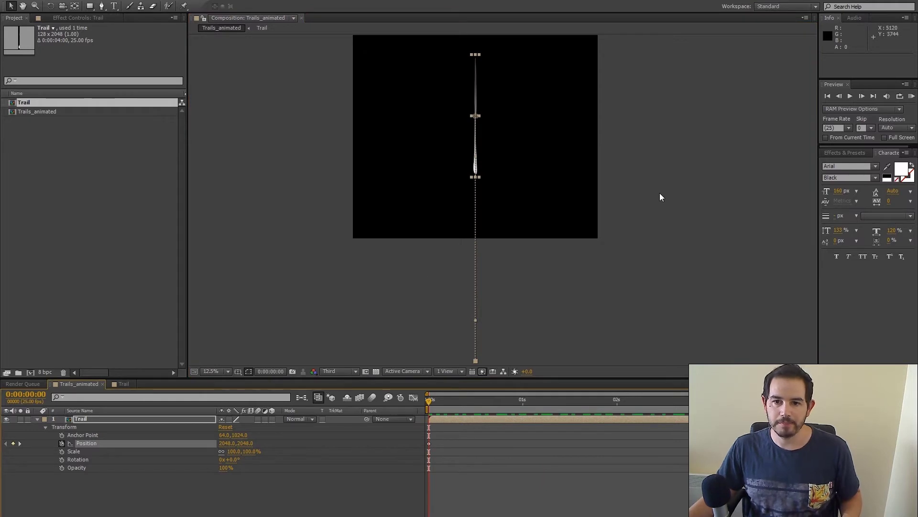
pyautogui.press('space')
pyautogui.moveTo(450, 399); pyautogui.dragTo(557, 399)
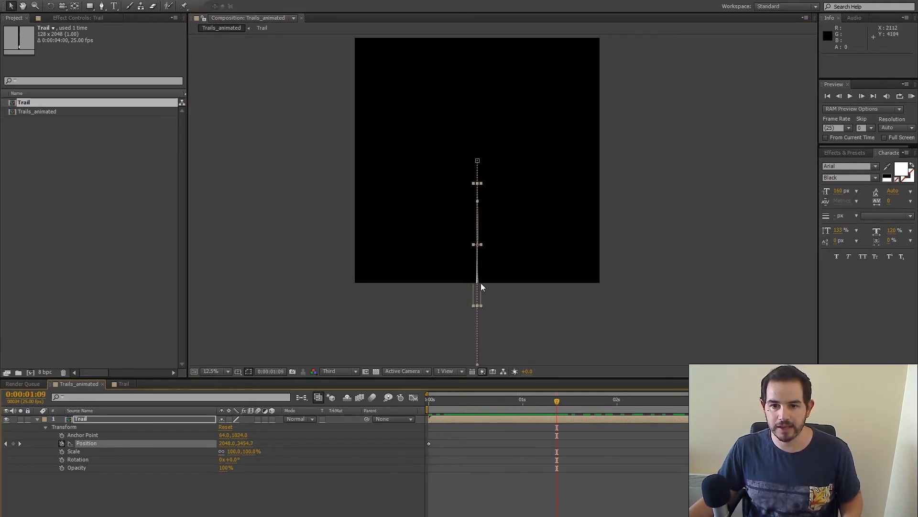
pyautogui.press('space')
pyautogui.moveTo(641, 127); pyautogui.dragTo(644, 149)
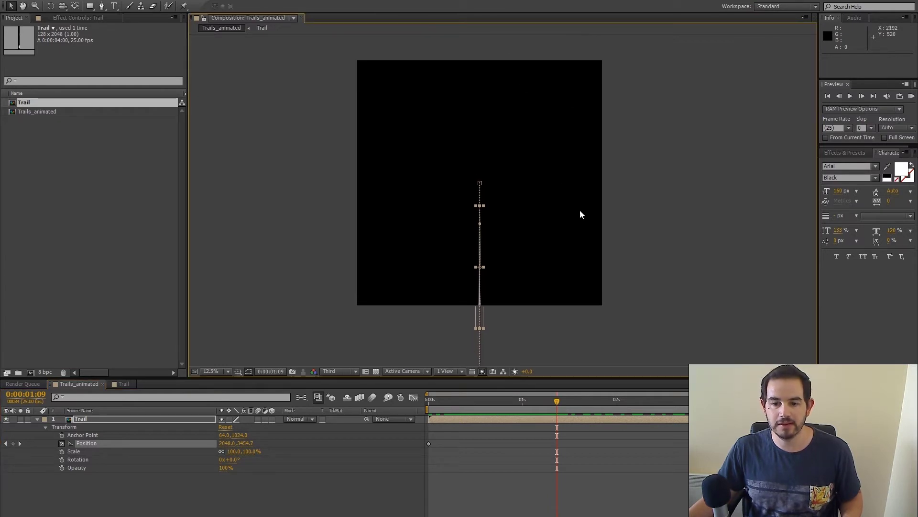
pyautogui.press('Home')
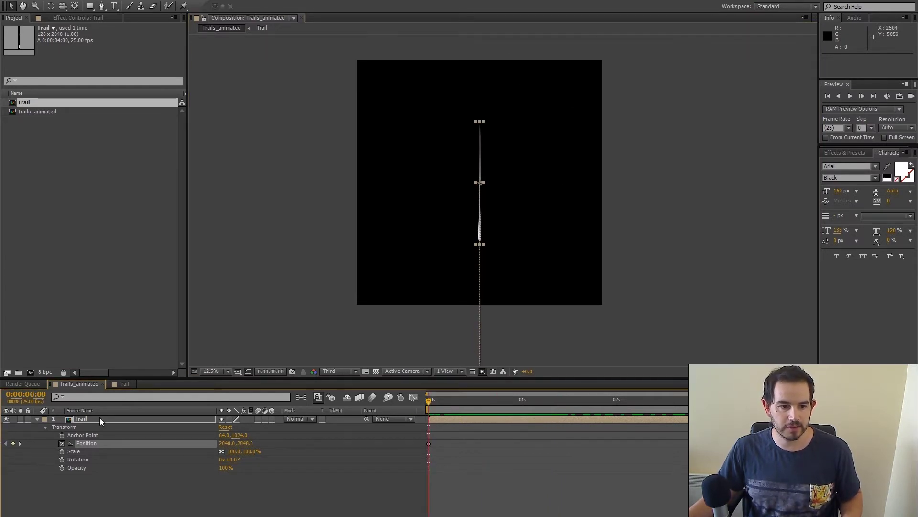
# Duplicate the Trail layer in Trails_animated and expand the copy's transform properties.
pyautogui.click(94, 419)
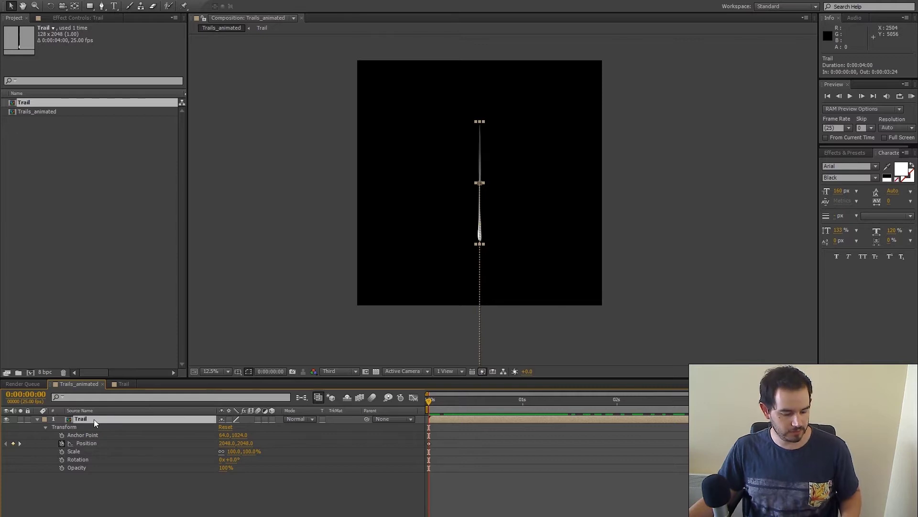
pyautogui.hotkey('ctrl', 'd')
pyautogui.click(38, 425)
pyautogui.click(38, 419)
pyautogui.click(45, 427)
# Try to move the duplicated trail up and to the right at 0:00:00:17, undo the move and go back to the first frame.
pyautogui.click(478, 437)
pyautogui.moveTo(459, 400); pyautogui.dragTo(493, 402)
pyautogui.moveTo(481, 270); pyautogui.dragTo(543, 187)
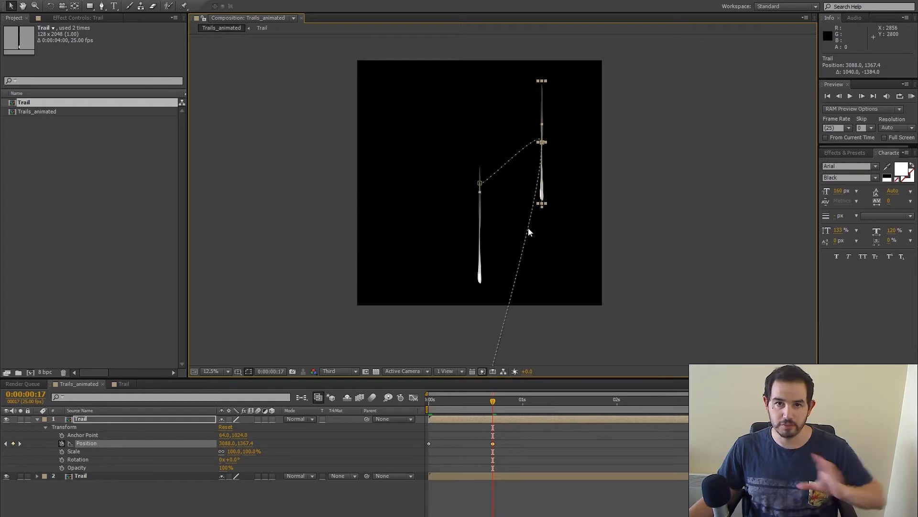
pyautogui.hotkey('ctrl', 'z')
pyautogui.moveTo(474, 404); pyautogui.dragTo(443, 401)
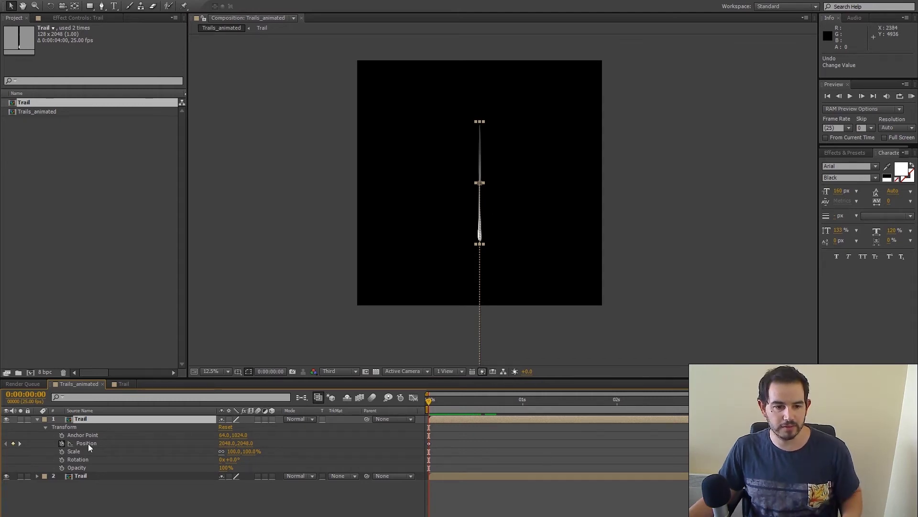
# Shift both position keyframes of the duplicated trail straight up together, giving it a vertical position of -2048 at the first frame.
pyautogui.click(103, 443)
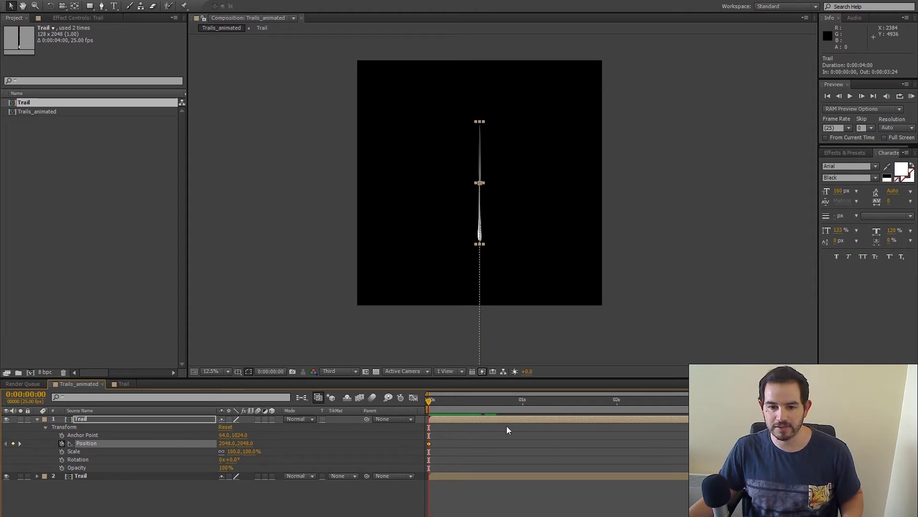
pyautogui.moveTo(480, 232); pyautogui.dragTo(526, 154)
pyautogui.hotkey('ctrl', 'z')
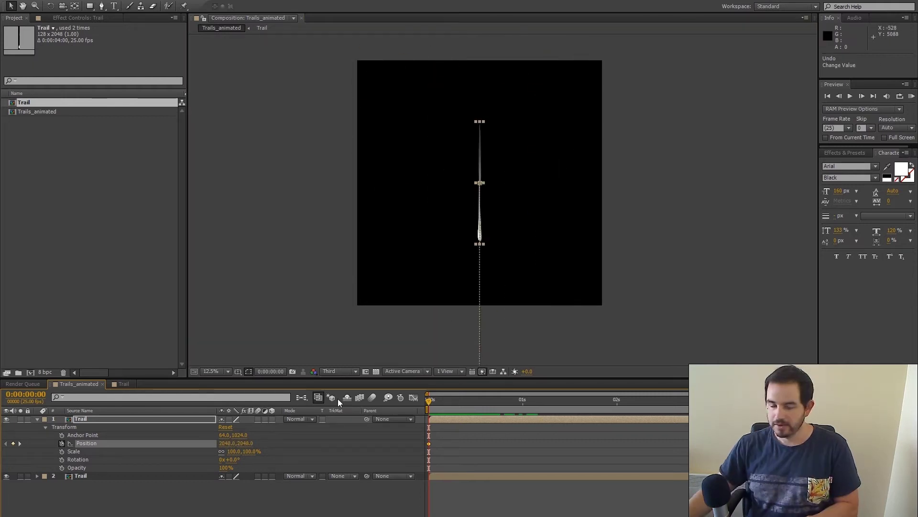
pyautogui.hotkey('shift', 'Up')
pyautogui.hotkey('shift', 'Up')
pyautogui.hotkey('shift', 'Up')
pyautogui.hotkey('shift', 'Up')
pyautogui.hotkey('shift', 'Up')
pyautogui.hotkey('shift', 'Up')
pyautogui.hotkey('shift', 'Up')
pyautogui.hotkey('shift', 'Up')
pyautogui.hotkey('shift', 'Up')
pyautogui.hotkey('shift', 'Up')
pyautogui.hotkey('shift', 'Up')
pyautogui.hotkey('shift', 'Up')
pyautogui.hotkey('shift', 'Up')
pyautogui.hotkey('shift', 'Up')
pyautogui.hotkey('shift', 'Up')
pyautogui.hotkey('shift', 'Up')
pyautogui.hotkey('shift', 'Up')
pyautogui.hotkey('shift', 'Up')
pyautogui.hotkey('shift', 'Up')
pyautogui.hotkey('shift', 'Up')
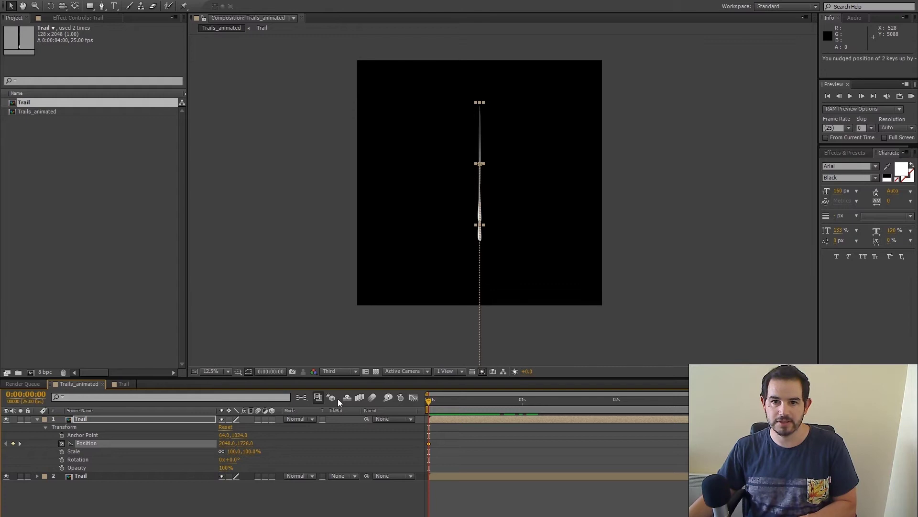
pyautogui.hotkey('shift', 'Up')
pyautogui.hotkey('shift', 'Up')
pyautogui.hotkey('shift', 'Up')
pyautogui.hotkey('shift', 'Up')
pyautogui.hotkey('shift', 'Up')
pyautogui.hotkey('shift', 'Up')
pyautogui.hotkey('shift', 'Up')
pyautogui.hotkey('shift', 'Up')
pyautogui.hotkey('shift', 'Up')
pyautogui.hotkey('shift', 'Up')
pyautogui.hotkey('shift', 'Up')
pyautogui.hotkey('shift', 'Up')
pyautogui.hotkey('shift', 'Up')
pyautogui.hotkey('shift', 'Up')
pyautogui.hotkey('shift', 'Up')
pyautogui.hotkey('shift', 'Up')
pyautogui.hotkey('shift', 'Up')
pyautogui.hotkey('shift', 'Up')
pyautogui.hotkey('shift', 'Up')
pyautogui.hotkey('shift', 'Up')
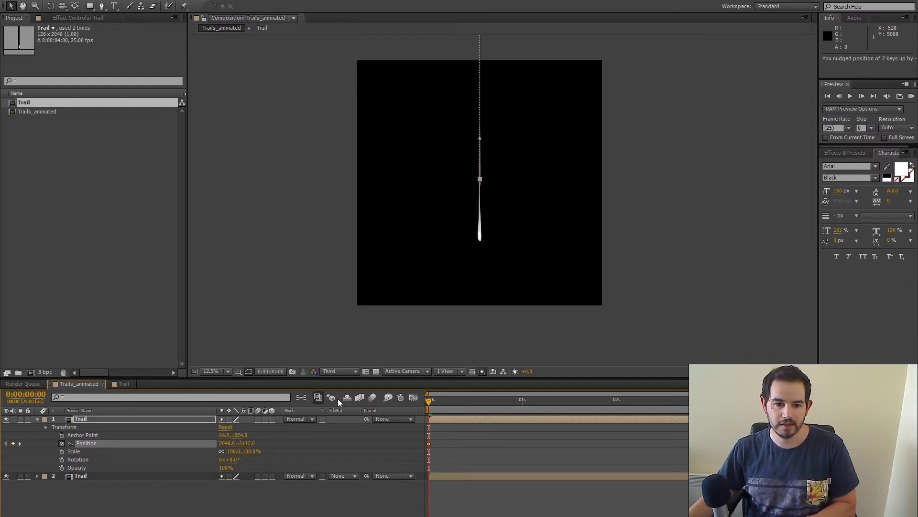
pyautogui.hotkey('shift', 'Down')
pyautogui.hotkey('shift', 'Up')
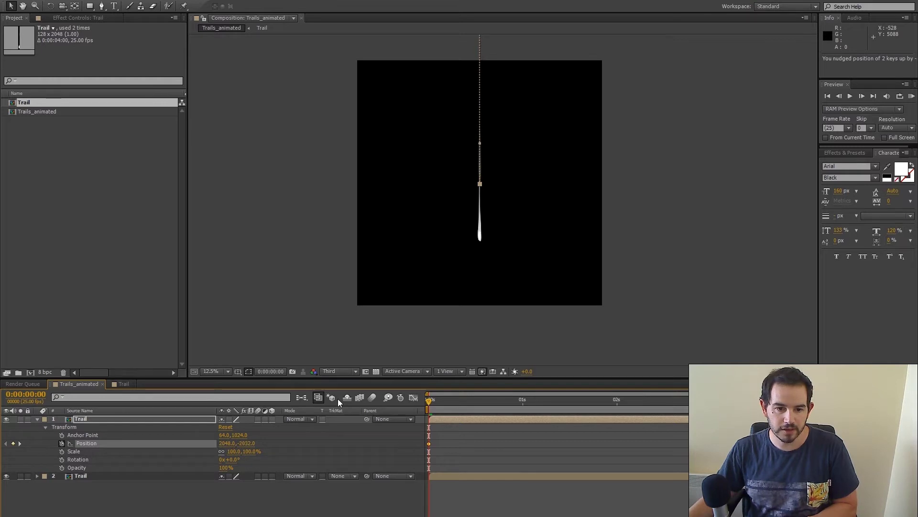
pyautogui.moveTo(609, 138); pyautogui.dragTo(515, 187)
pyautogui.scroll(1, 507, 177)
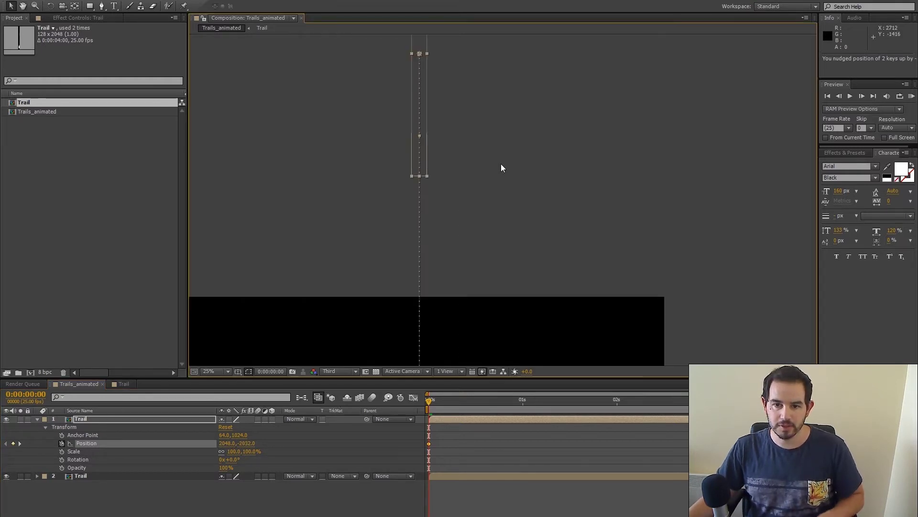
pyautogui.hotkey('shift', 'Up')
pyautogui.press('Up')
pyautogui.press('Up')
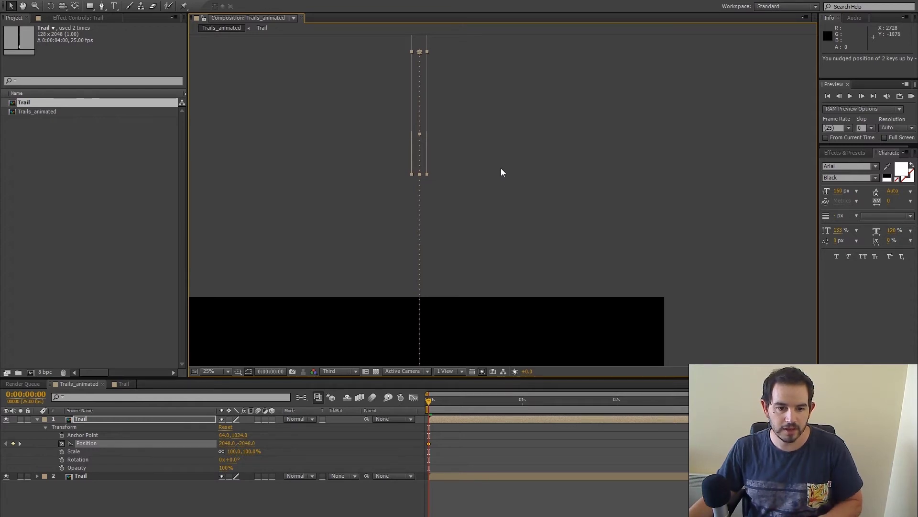
# Collapse the duplicated layer's properties and run a RAM preview of both trails moving through the composition.
pyautogui.scroll(-4, 526, 204)
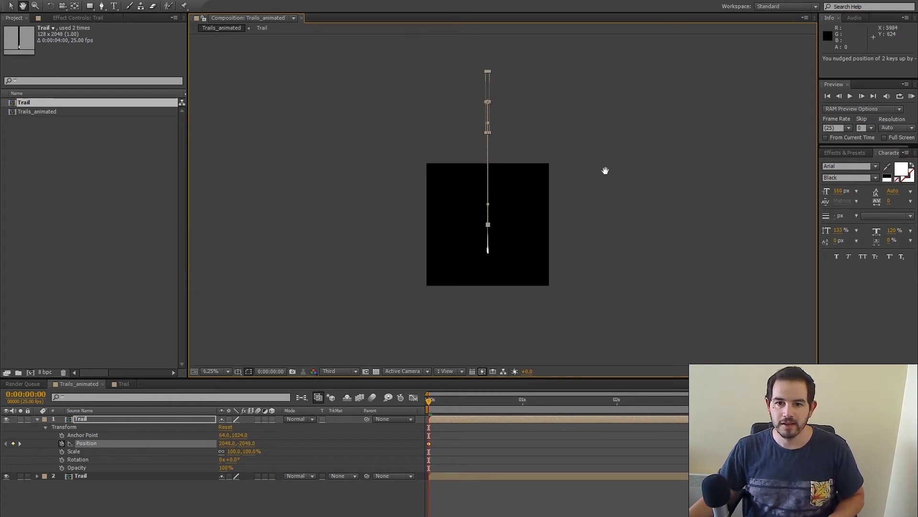
pyautogui.click(37, 425)
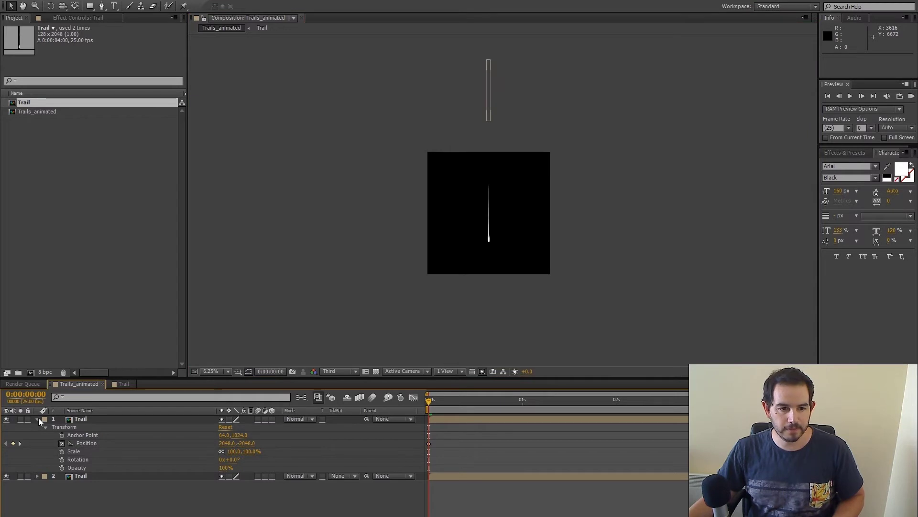
pyautogui.click(38, 419)
pyautogui.scroll(2, 569, 230)
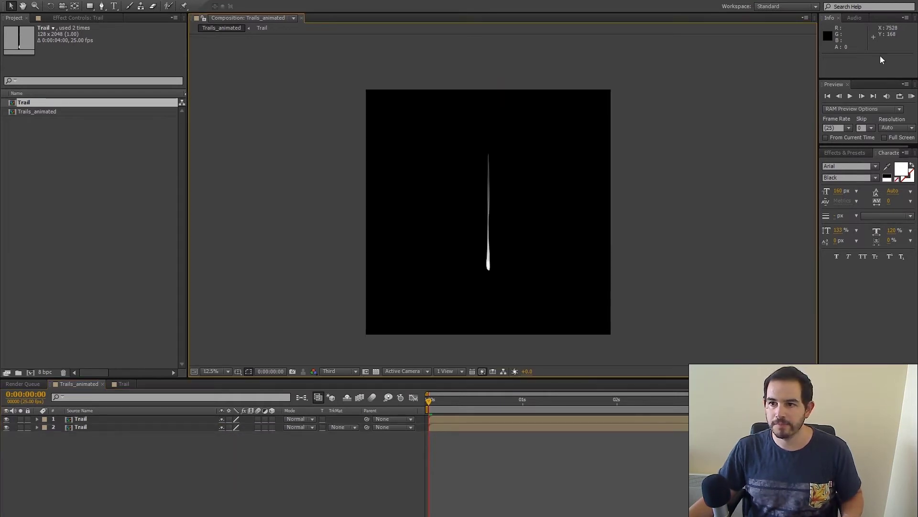
pyautogui.click(912, 96)
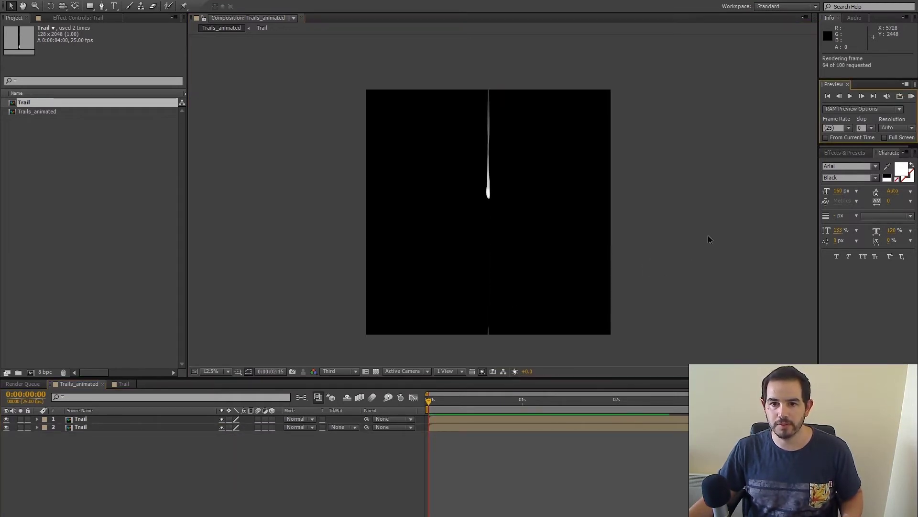
pyautogui.click(565, 185)
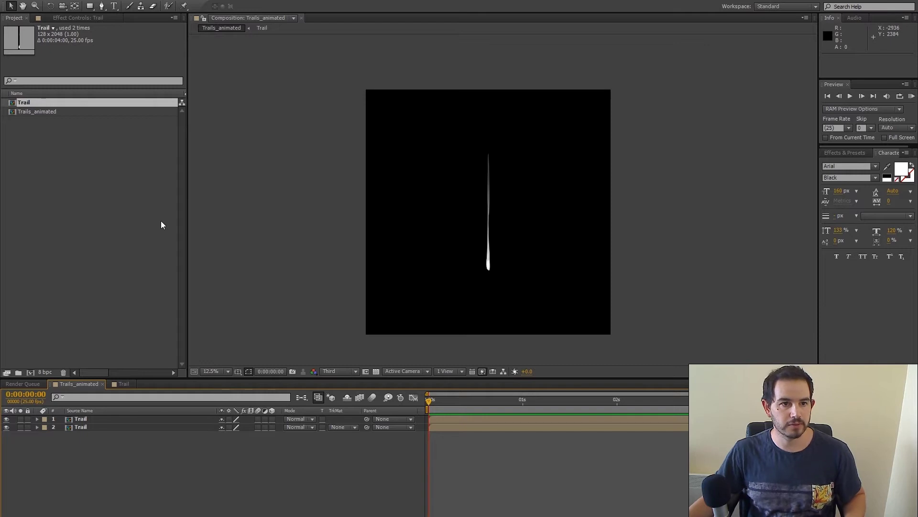
pyautogui.moveTo(643, 186); pyautogui.dragTo(662, 180)
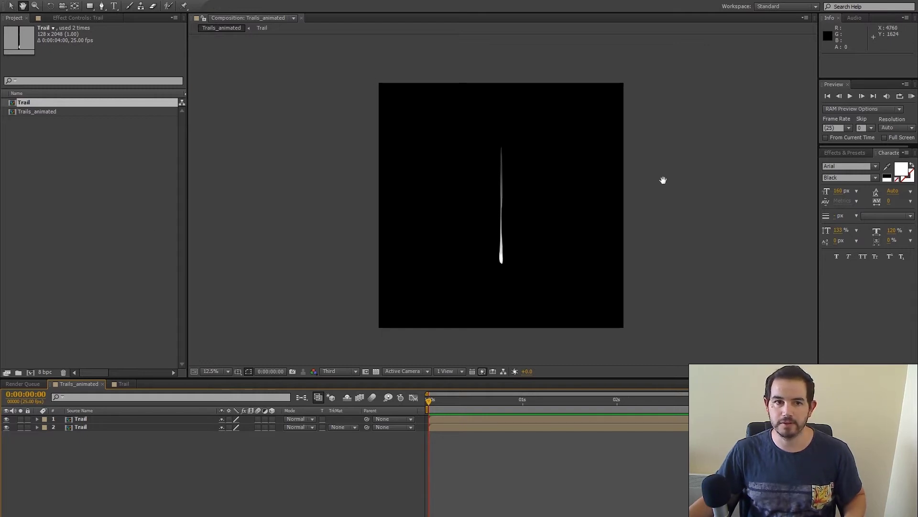
# Create a new composition with a width and height of 4096 px.
pyautogui.click(61, 3)
pyautogui.click(52, 7)
pyautogui.click(243, 183)
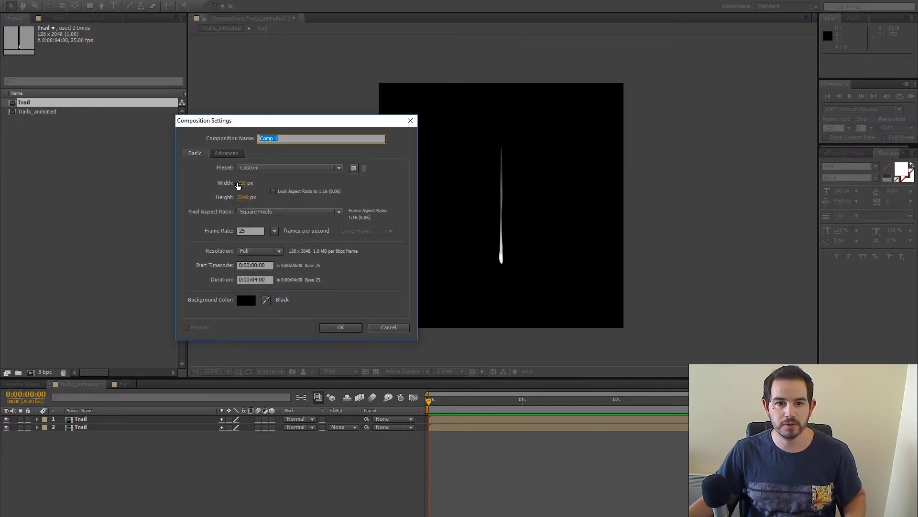
pyautogui.write('4096')
pyautogui.press('Tab')
pyautogui.write('4096')
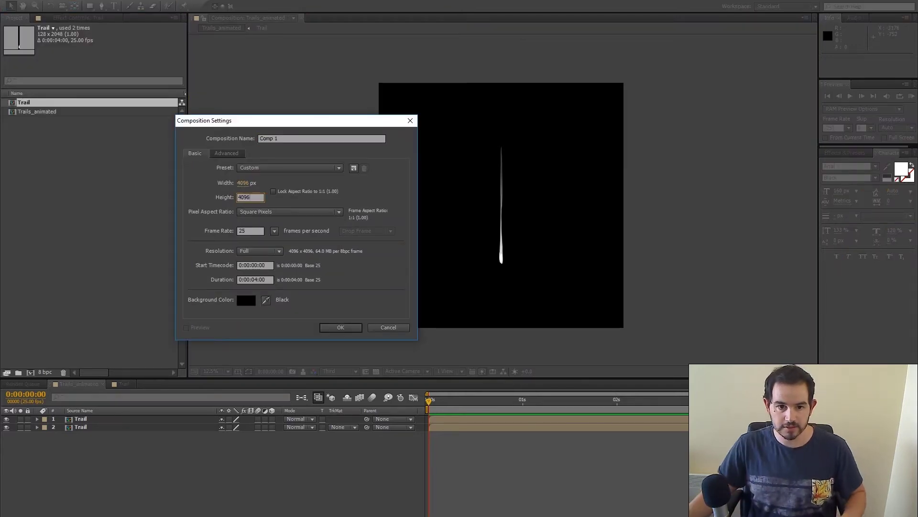
pyautogui.click(339, 328)
# Add a black solid layer with colour 000000 to the Comp 1 composition.
pyautogui.rightClick(120, 462)
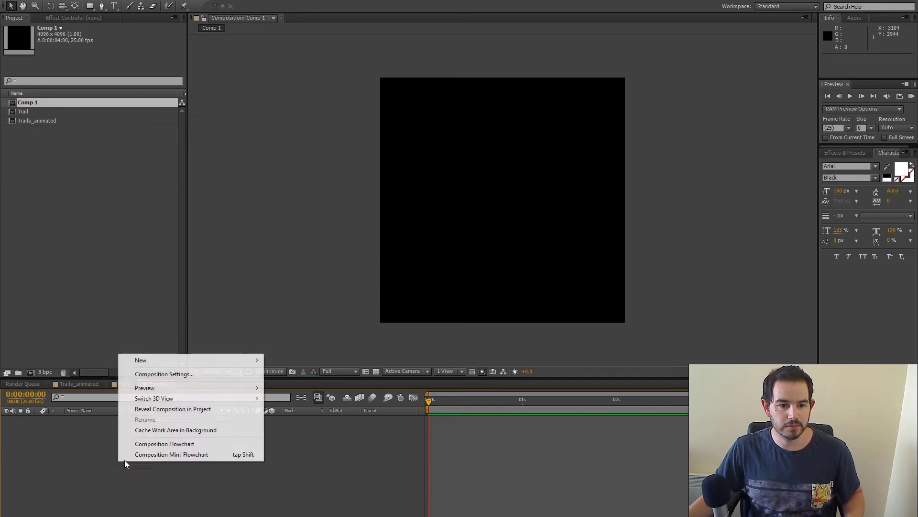
pyautogui.moveTo(171, 360)
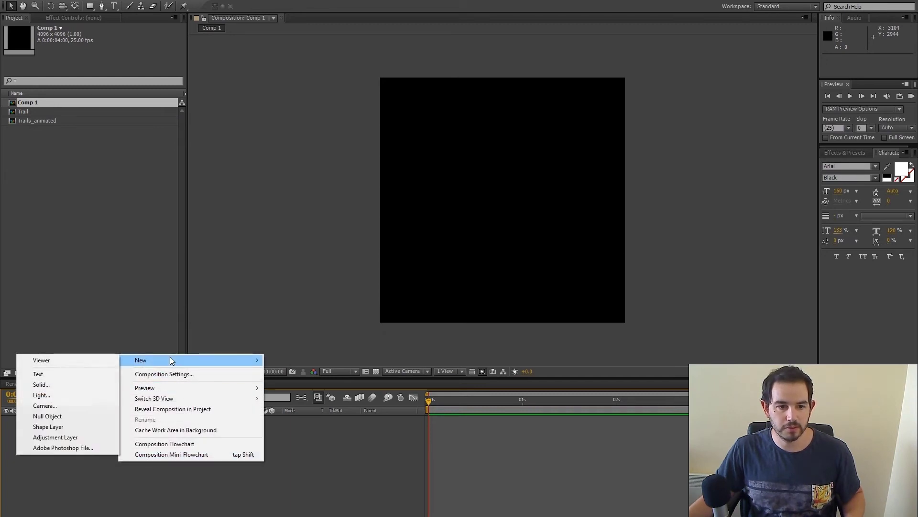
pyautogui.click(50, 385)
pyautogui.click(452, 320)
pyautogui.write('000000')
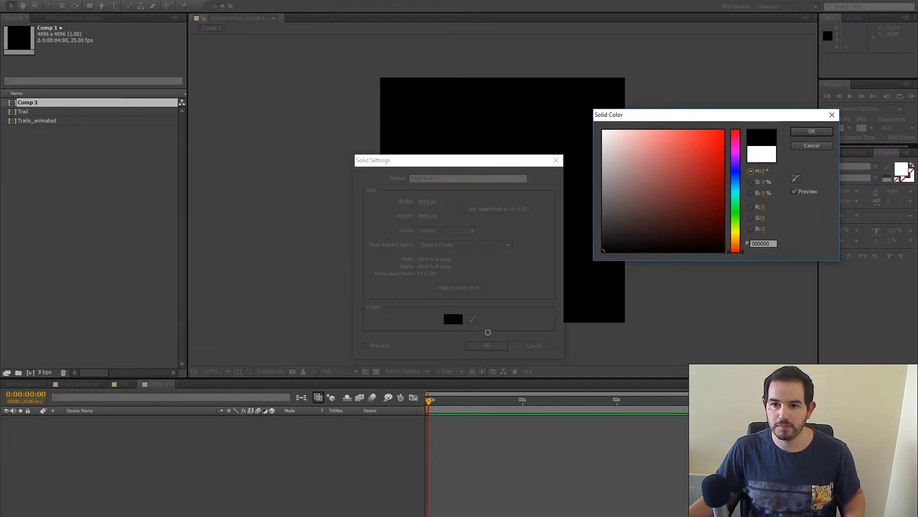
pyautogui.click(799, 134)
pyautogui.click(486, 345)
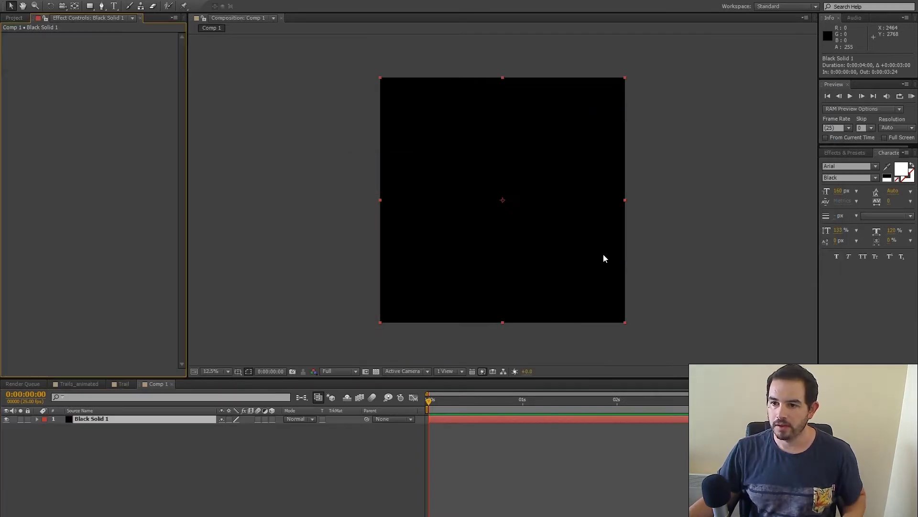
# Find the Fractal Noise effect and apply it to the black solid.
pyautogui.click(836, 154)
pyautogui.click(858, 166)
pyautogui.write('fracta')
pyautogui.moveTo(857, 199); pyautogui.dragTo(463, 418)
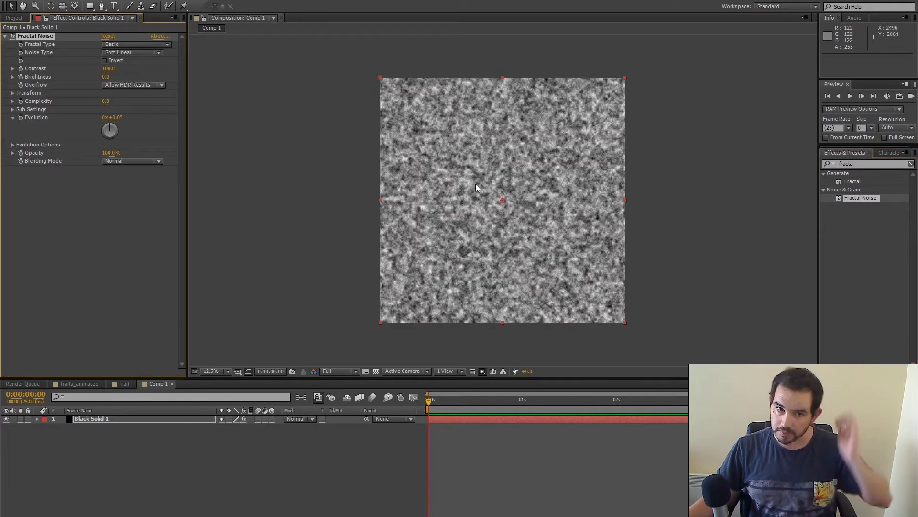
pyautogui.moveTo(476, 184); pyautogui.dragTo(481, 174)
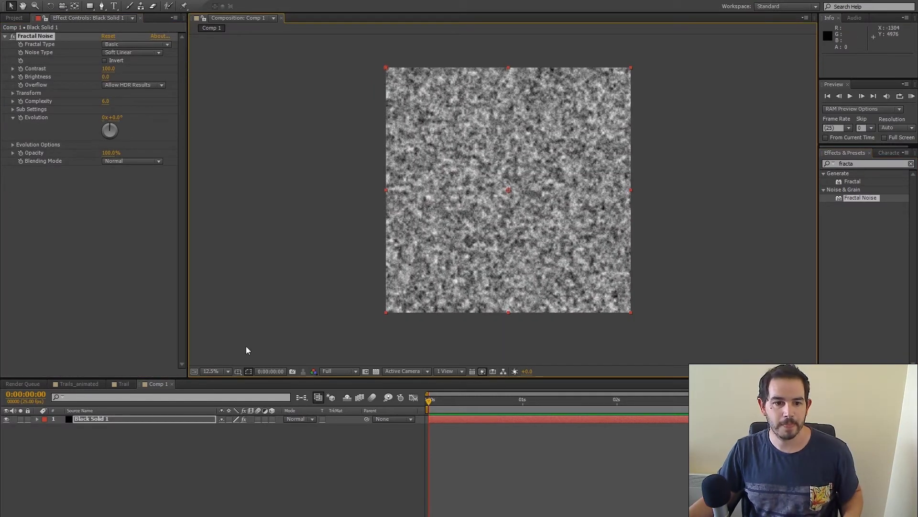
# Reorder the open compositions so that Trails_animated comes after Comp 1, and return to Comp 1.
pyautogui.click(81, 384)
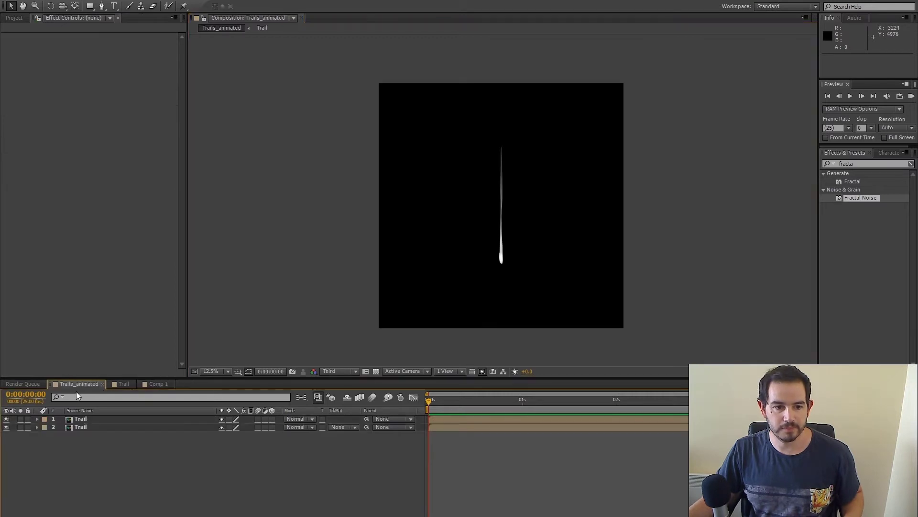
pyautogui.moveTo(74, 382); pyautogui.dragTo(130, 391)
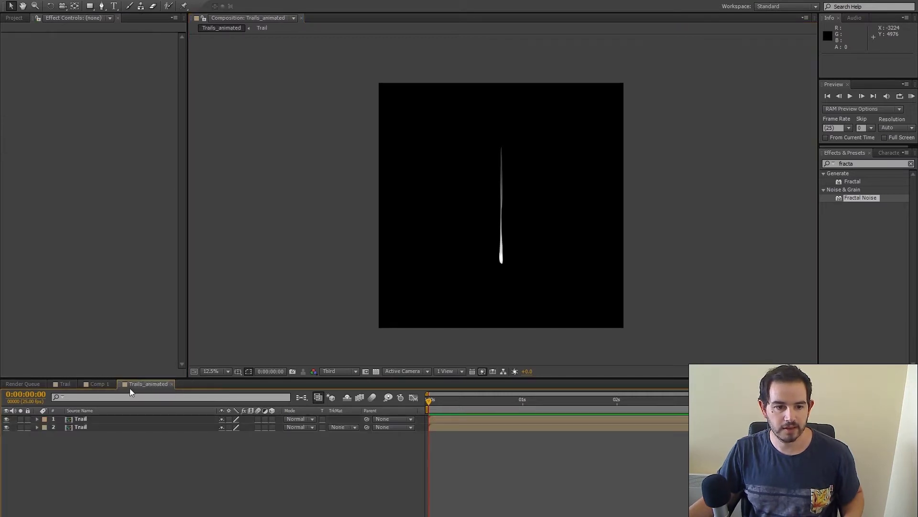
pyautogui.click(98, 384)
# Rename the Comp 1 composition as Disp and switch to the Trails_animated composition.
pyautogui.click(14, 18)
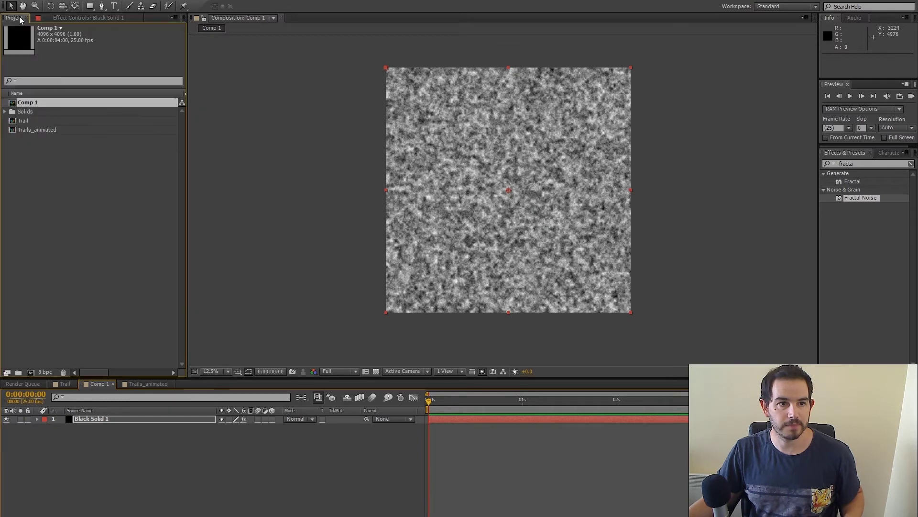
pyautogui.rightClick(27, 101)
pyautogui.click(63, 223)
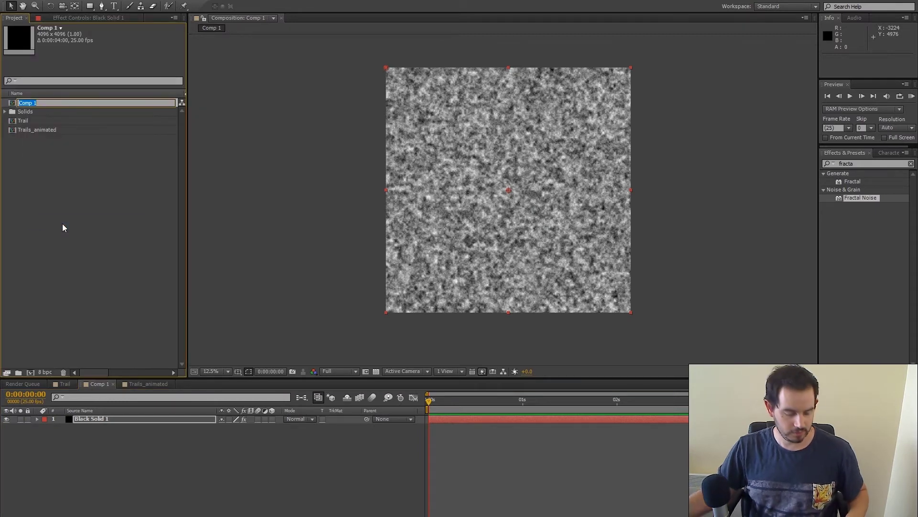
pyautogui.write('Disp')
pyautogui.press('Return')
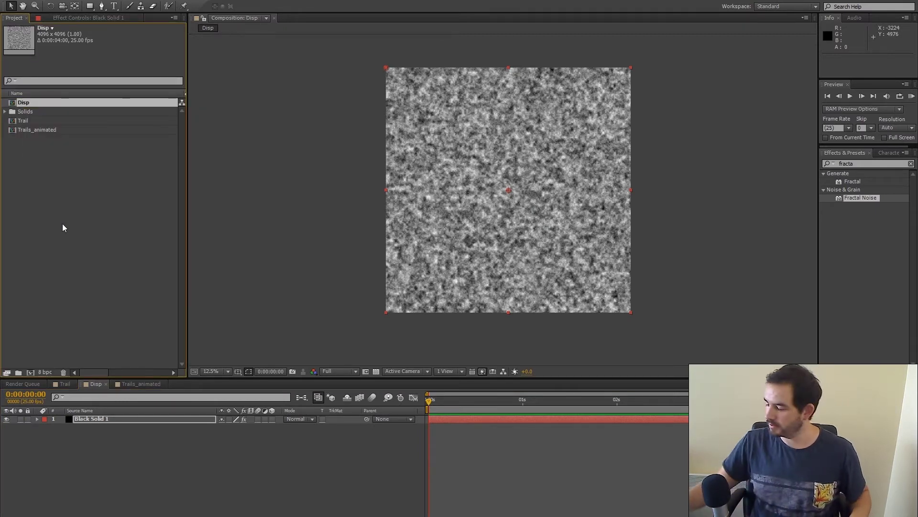
pyautogui.click(146, 385)
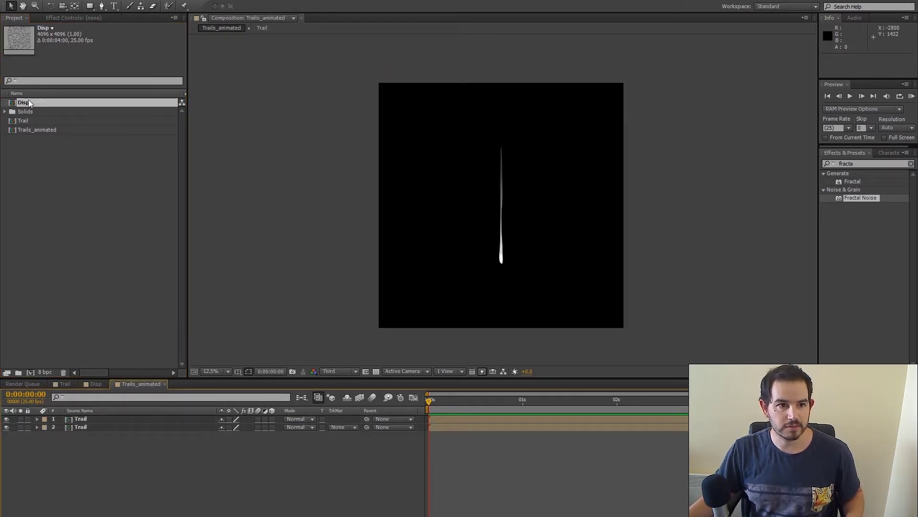
# Add the Disp composition as a hidden layer above the Trail layers in Trails_animated, and create an adjustment layer above it.
pyautogui.moveTo(109, 102); pyautogui.dragTo(88, 416)
pyautogui.click(6, 419)
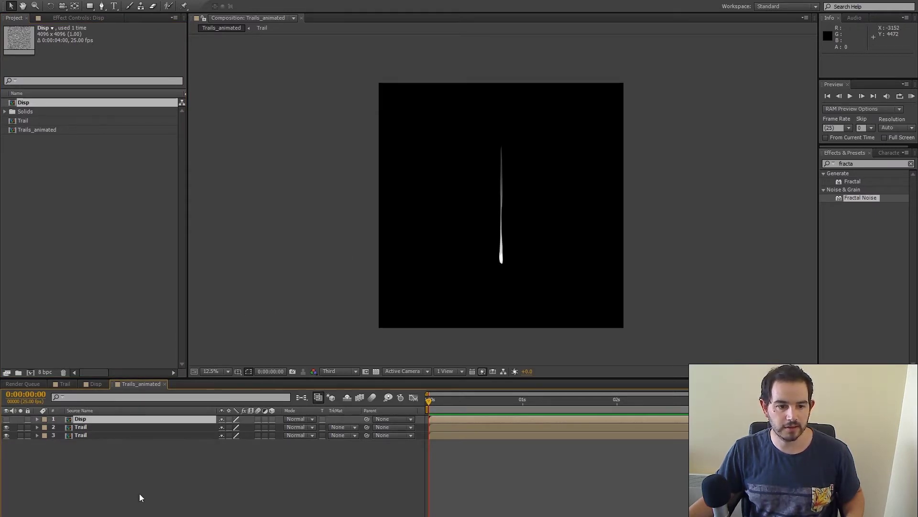
pyautogui.rightClick(126, 478)
pyautogui.moveTo(176, 378)
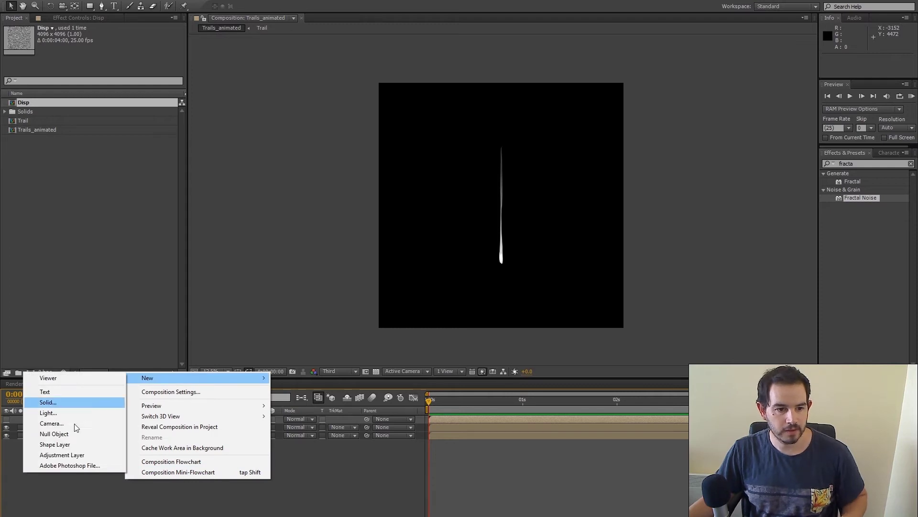
pyautogui.click(56, 454)
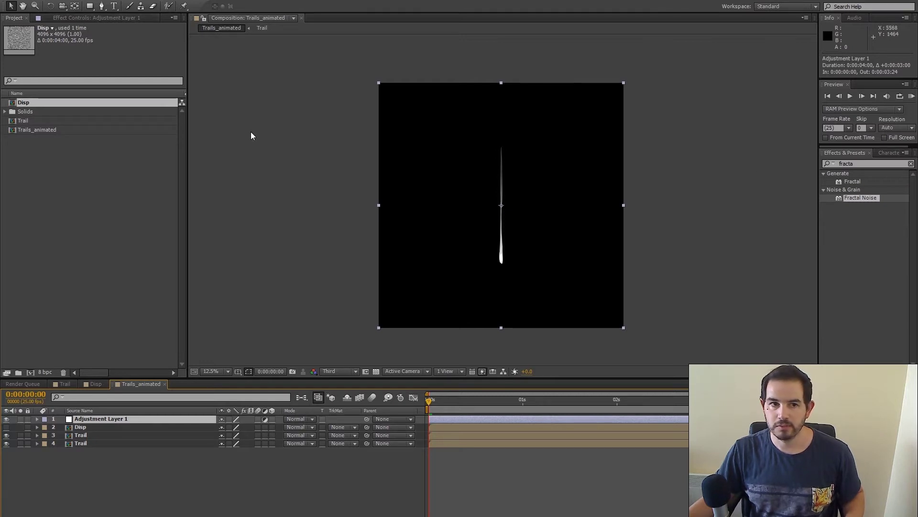
# Find the Displacement Map effect and apply it to the adjustment layer.
pyautogui.click(863, 165)
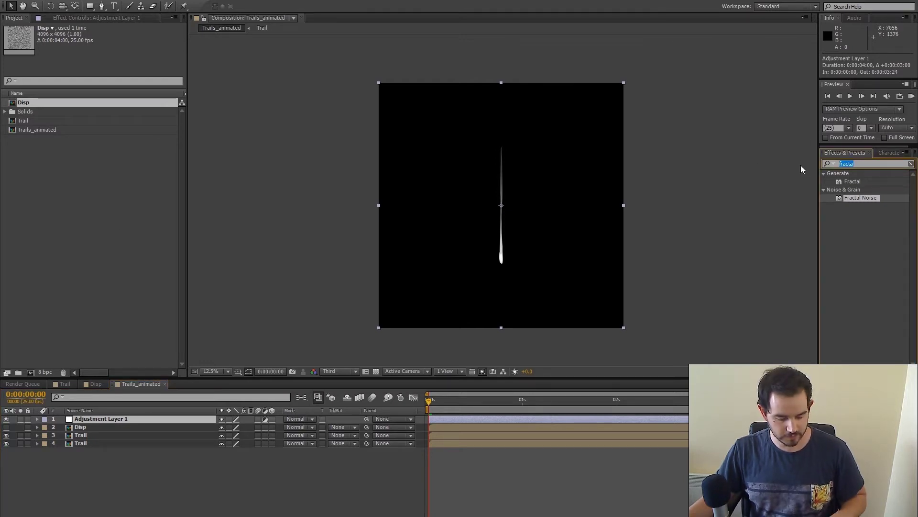
pyautogui.write('displ')
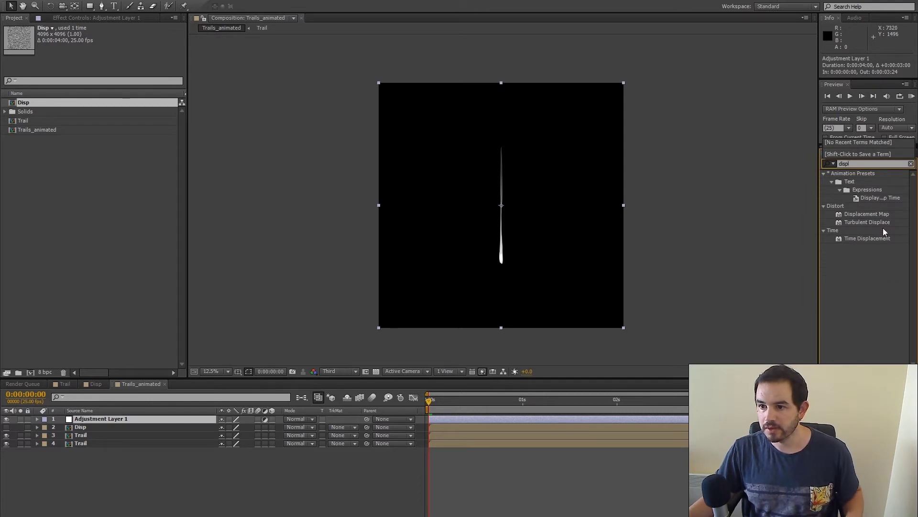
pyautogui.moveTo(860, 214); pyautogui.dragTo(534, 419)
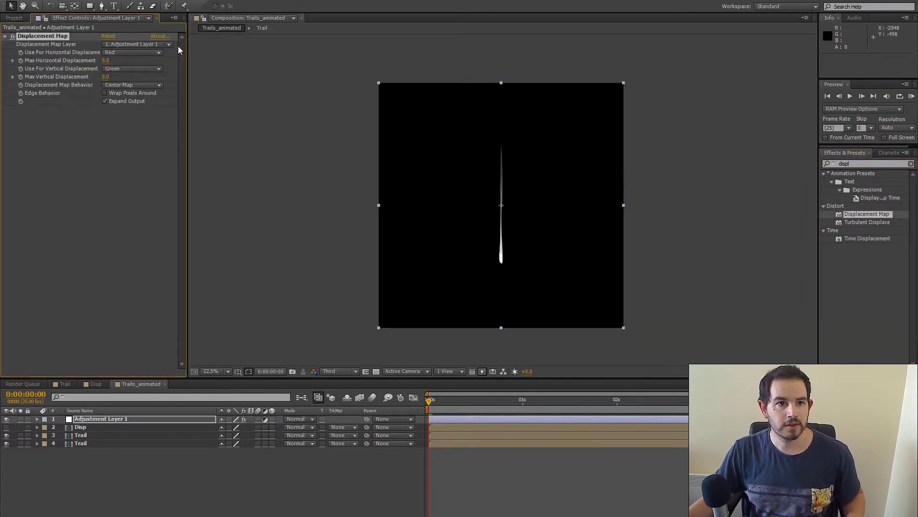
# Drive horizontal and vertical displacement by Luminance, with the Disp layer as the displacement map.
pyautogui.click(128, 53)
pyautogui.click(133, 105)
pyautogui.click(128, 69)
pyautogui.click(133, 122)
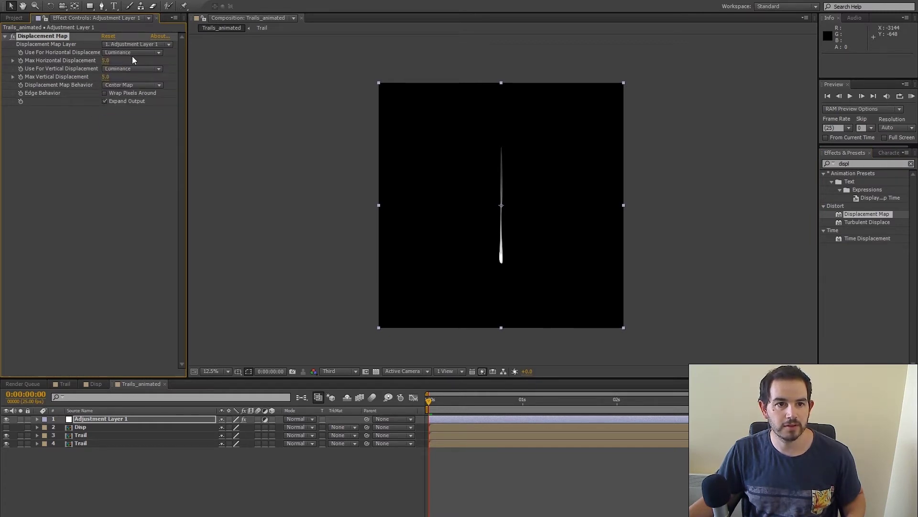
pyautogui.click(149, 45)
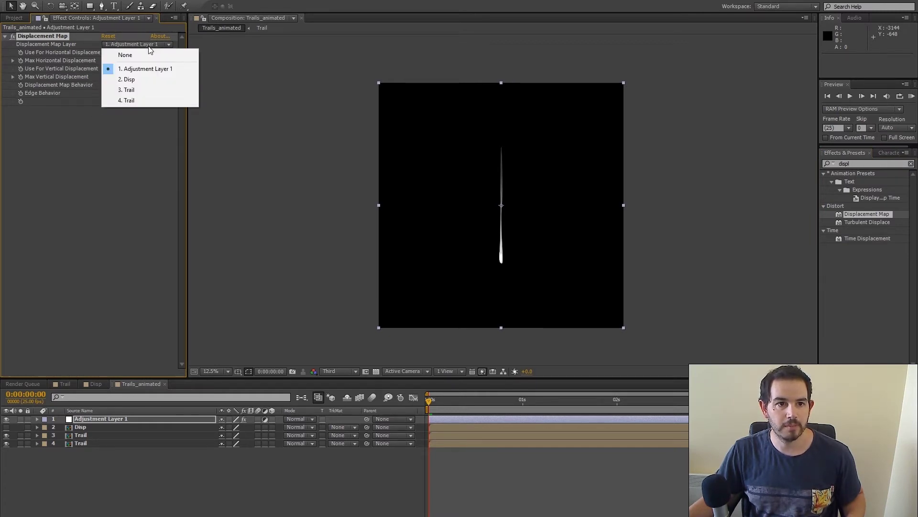
pyautogui.click(143, 78)
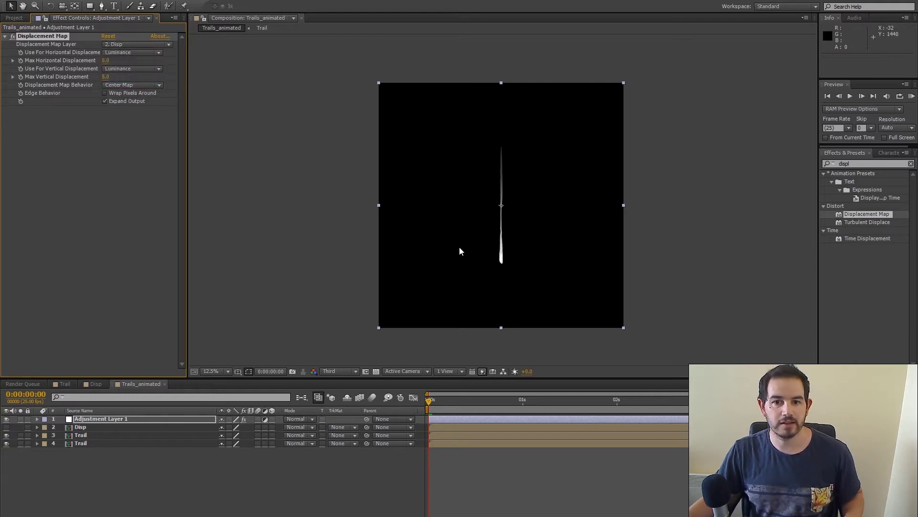
# Set the Trails_animated preview resolution to Full and inspect the trail up close.
pyautogui.scroll(4, 511, 260)
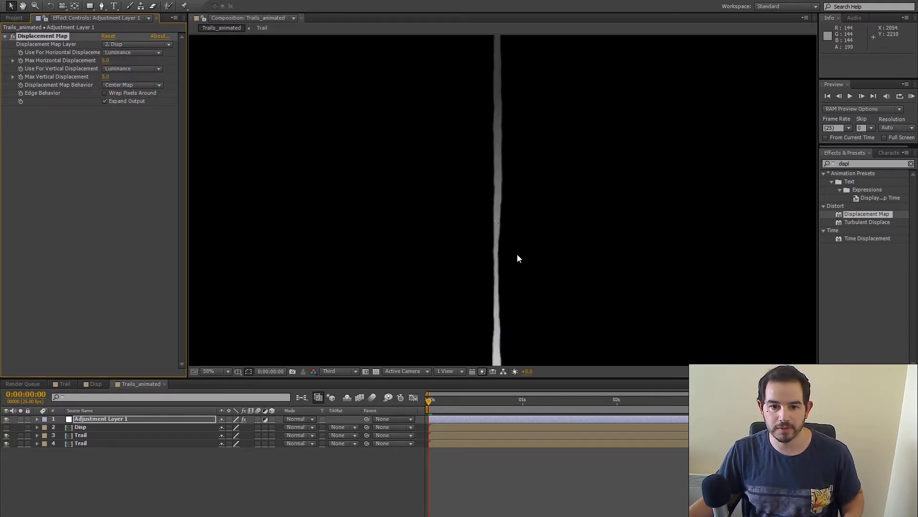
pyautogui.press('space')
pyautogui.click(358, 371)
pyautogui.click(354, 393)
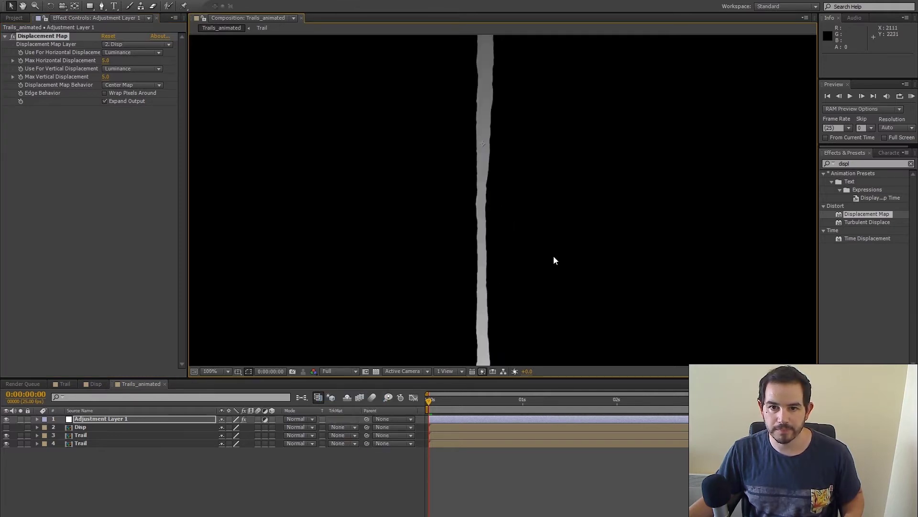
# Set the maximum horizontal displacement to 32 and the vertical to 64, and examine the distorted trail.
pyautogui.press(',')
pyautogui.moveTo(121, 60); pyautogui.dragTo(129, 60)
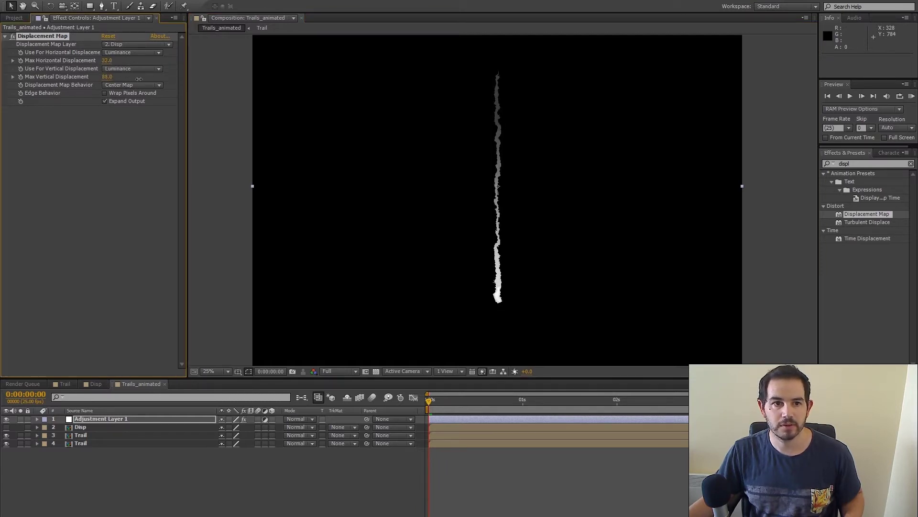
pyautogui.press('.')
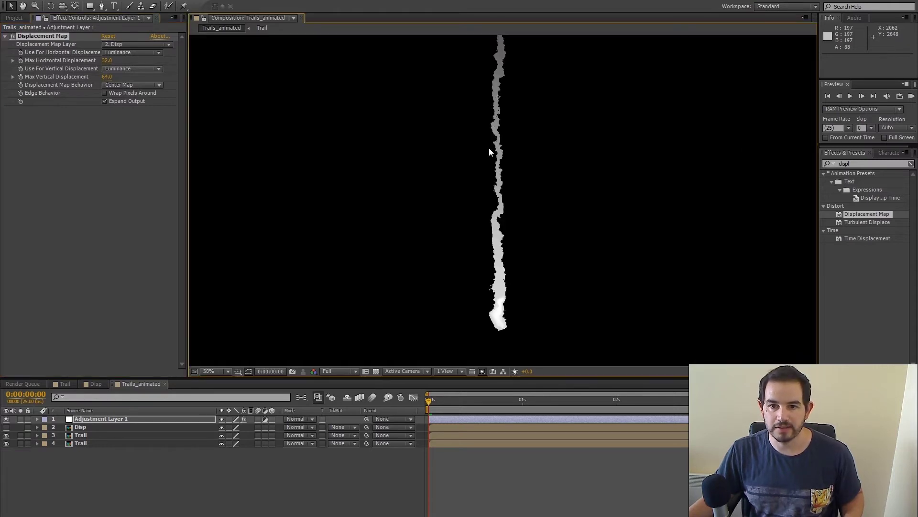
pyautogui.press('.')
pyautogui.press('.')
pyautogui.press('.')
pyautogui.press(',')
pyautogui.press(',')
pyautogui.press(',')
pyautogui.press(',')
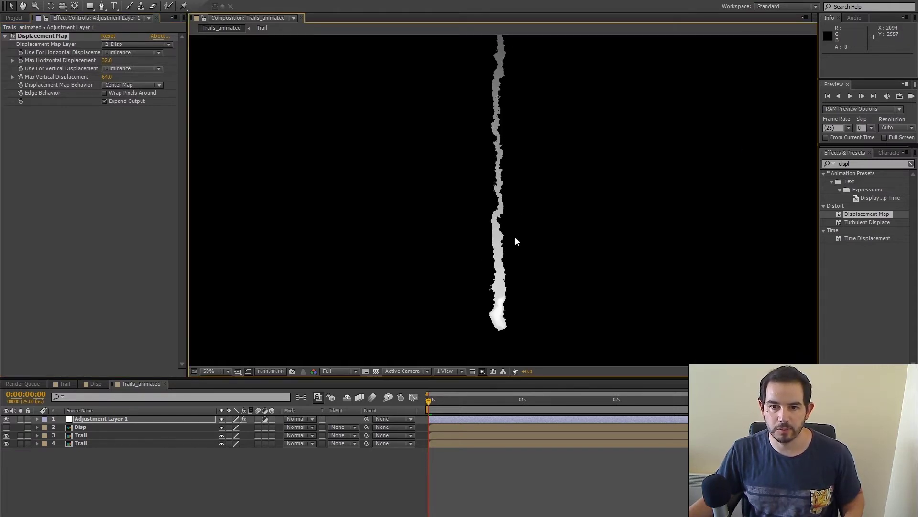
# Set the Fractal Noise scale to 455 in the Disp composition.
pyautogui.click(93, 384)
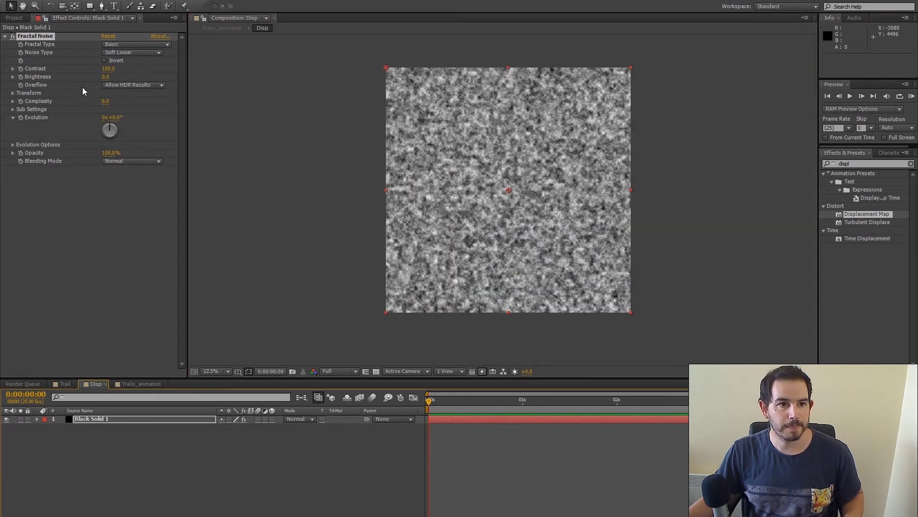
pyautogui.click(12, 94)
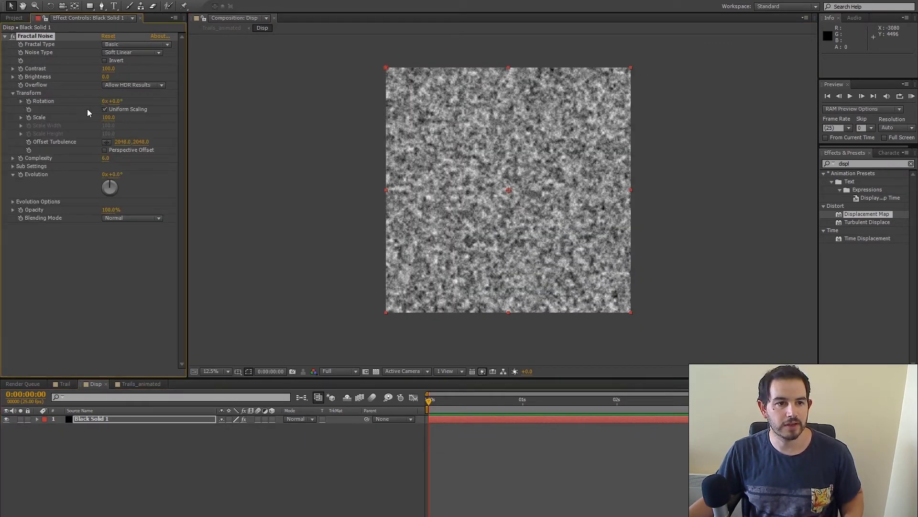
pyautogui.moveTo(109, 118); pyautogui.dragTo(285, 125)
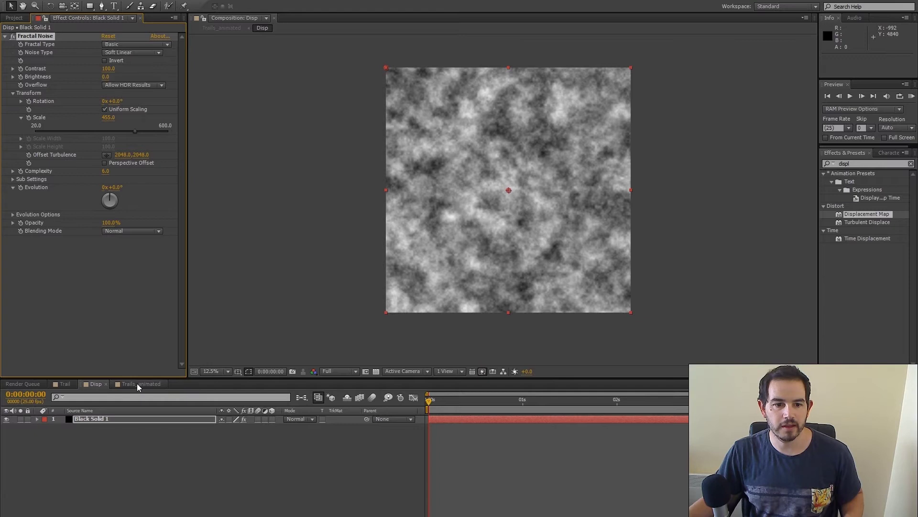
# Raise the adjustment layer's maximum displacement in Trails_animated to 107 horizontally and 92 vertically.
pyautogui.click(136, 383)
pyautogui.moveTo(107, 61); pyautogui.dragTo(140, 61)
pyautogui.click(107, 77)
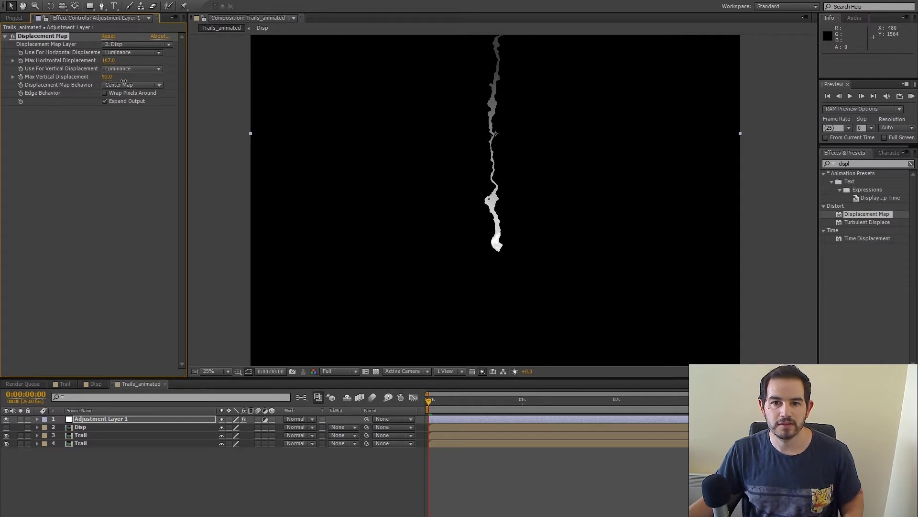
# Set the Fractal Noise complexity to 4 in Disp and increase its scale to about 806.
pyautogui.click(96, 383)
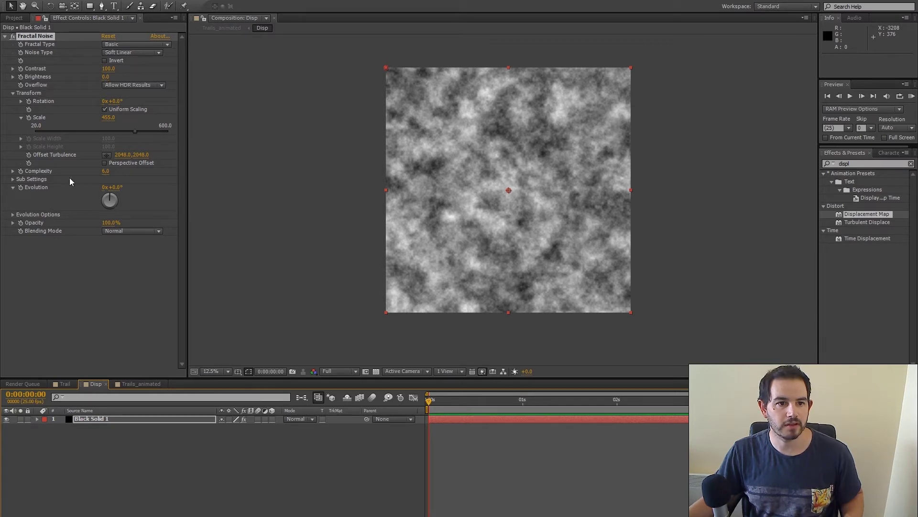
pyautogui.click(105, 171)
pyautogui.write('4')
pyautogui.press('Return')
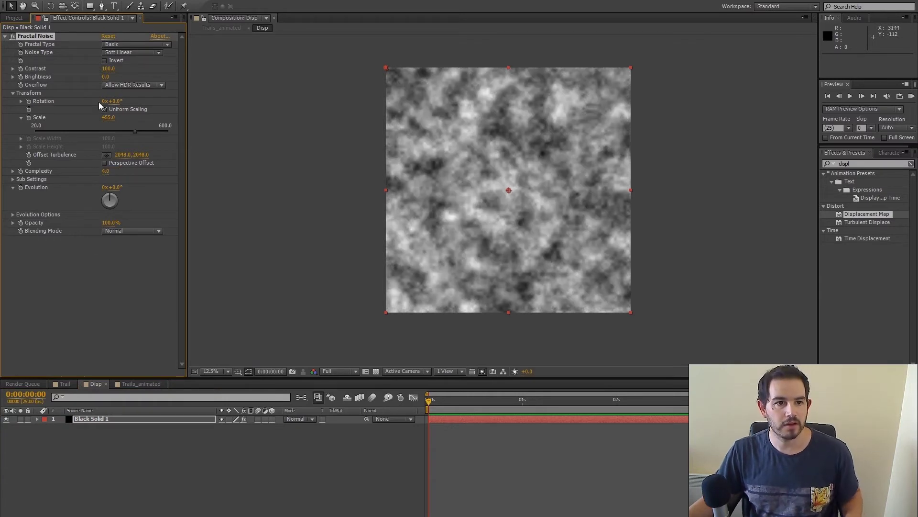
pyautogui.moveTo(133, 117); pyautogui.dragTo(279, 117)
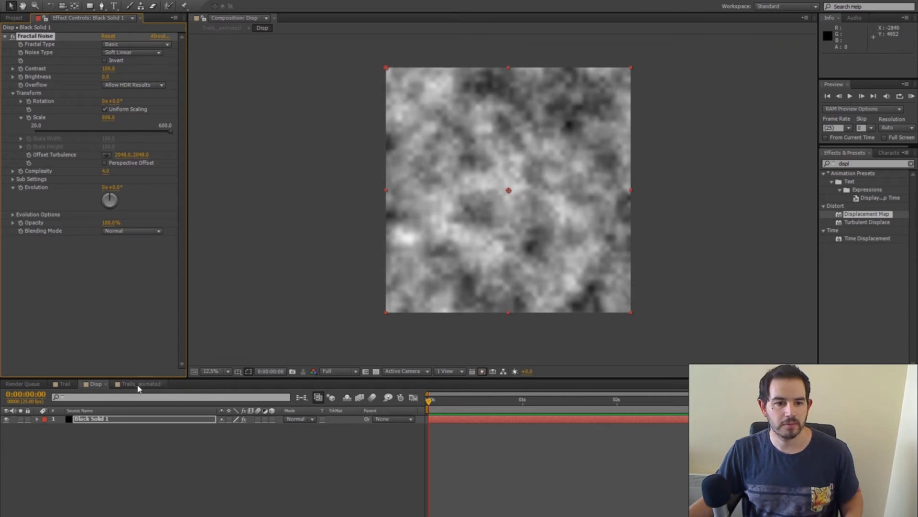
# Set the maximum displacement in Trails_animated to about 115 horizontally and 100 vertically, and raise the Disp noise scale to about 812.
pyautogui.click(138, 384)
pyautogui.scroll(-1, 506, 194)
pyautogui.scroll(1, 522, 203)
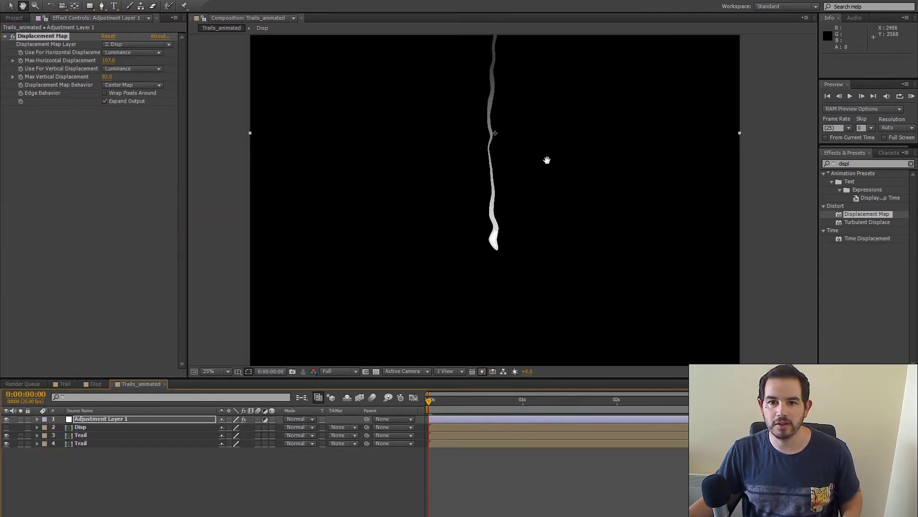
pyautogui.click(109, 61)
pyautogui.click(96, 384)
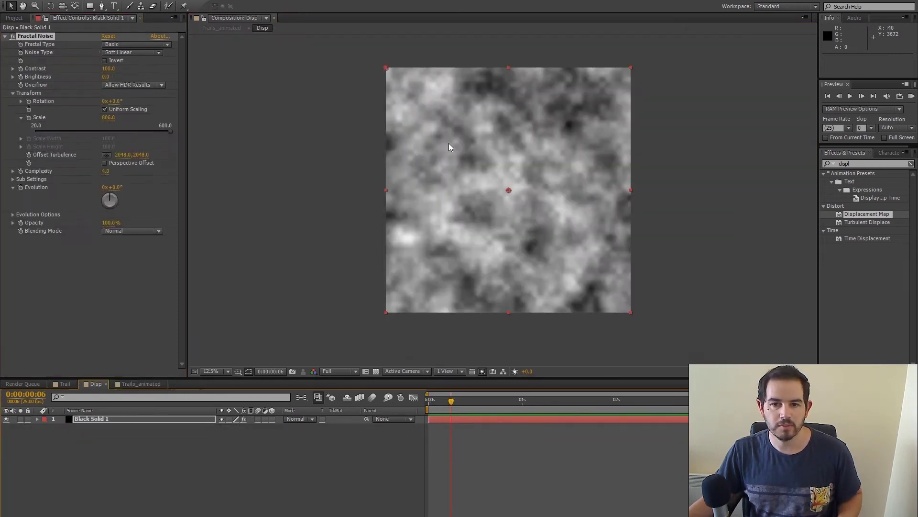
pyautogui.moveTo(113, 122); pyautogui.dragTo(144, 122)
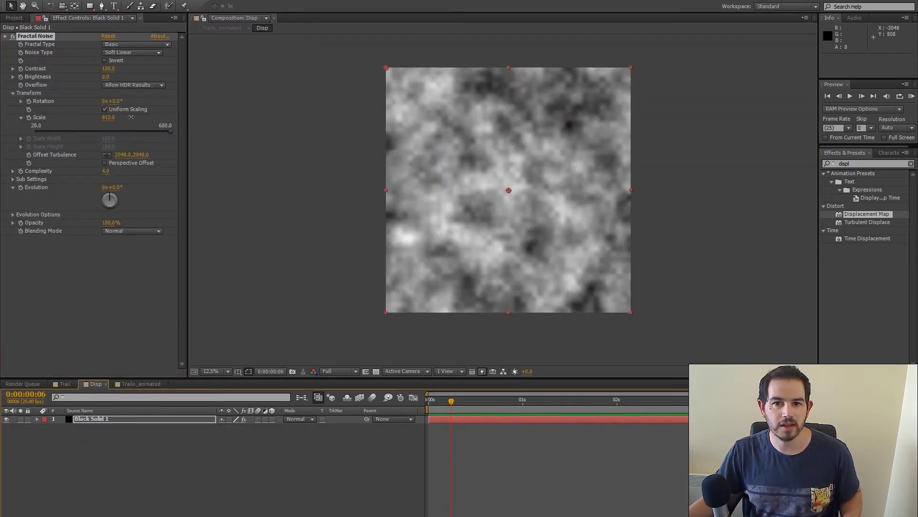
# Play back the Trails_animated composition from the first frame to review the displaced trail's motion.
pyautogui.click(142, 384)
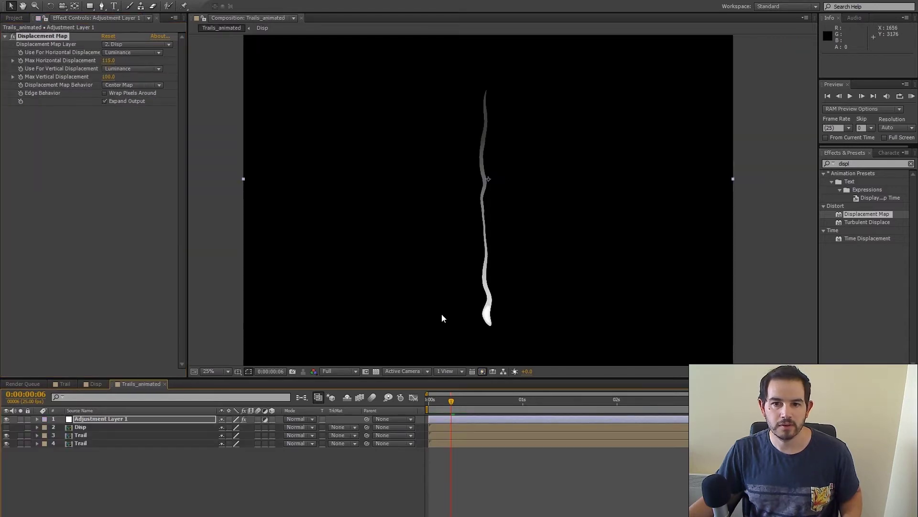
pyautogui.scroll(-1, 527, 297)
pyautogui.moveTo(454, 401); pyautogui.dragTo(427, 402)
pyautogui.scroll(1, 515, 246)
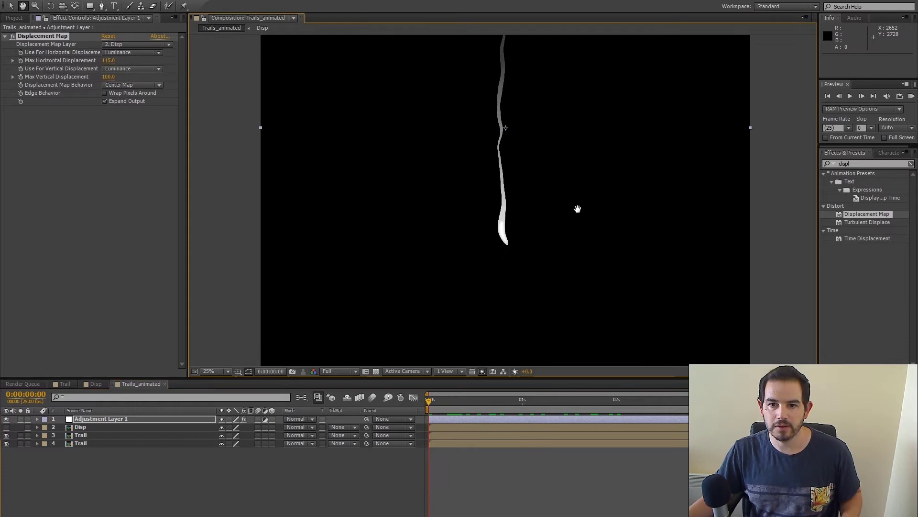
pyautogui.click(854, 96)
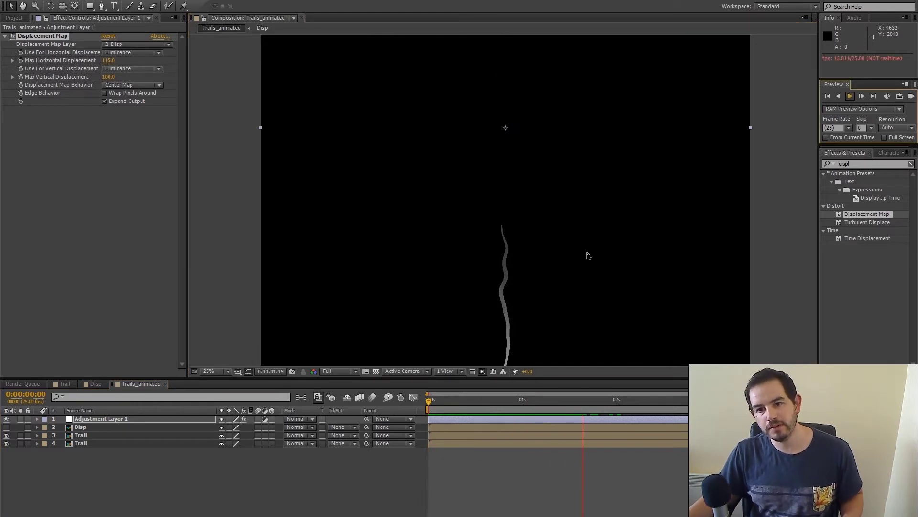
pyautogui.scroll(-1, 352, 217)
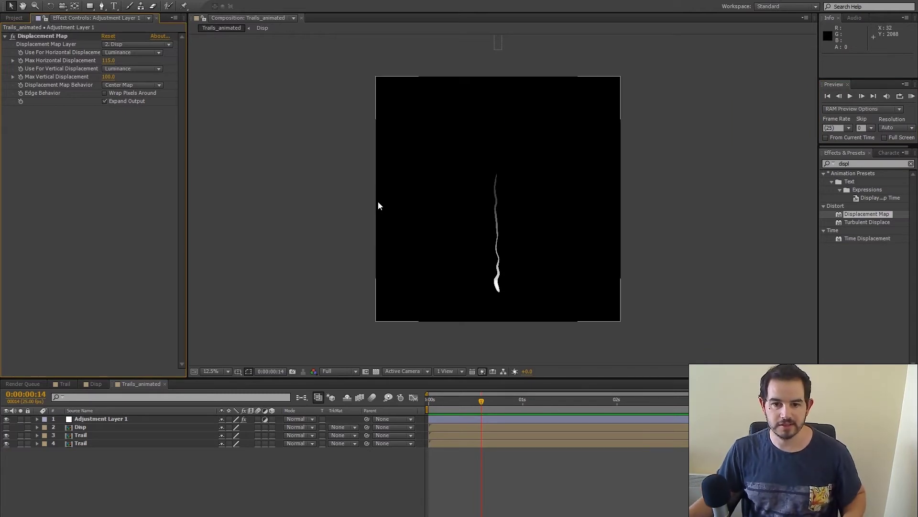
# Create a new composition from Trails_animated and rename it Trails_Drops.
pyautogui.click(14, 18)
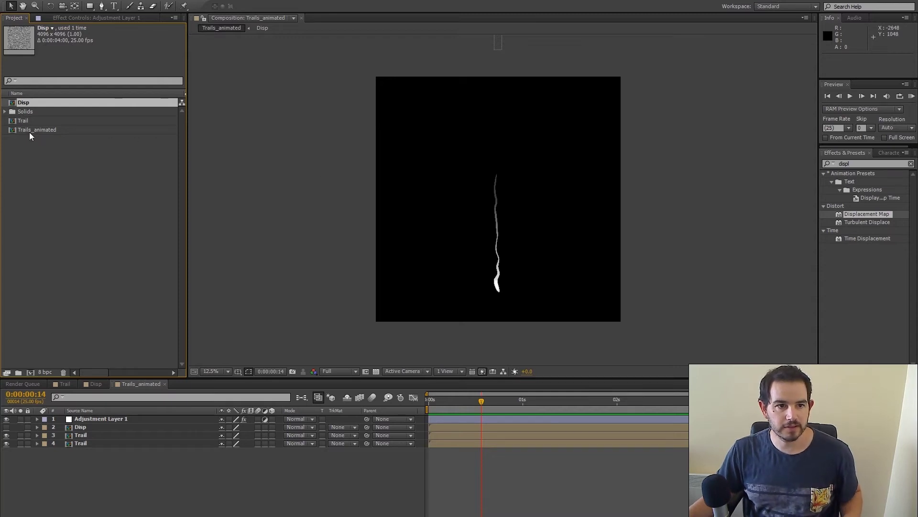
pyautogui.moveTo(30, 130); pyautogui.dragTo(30, 372)
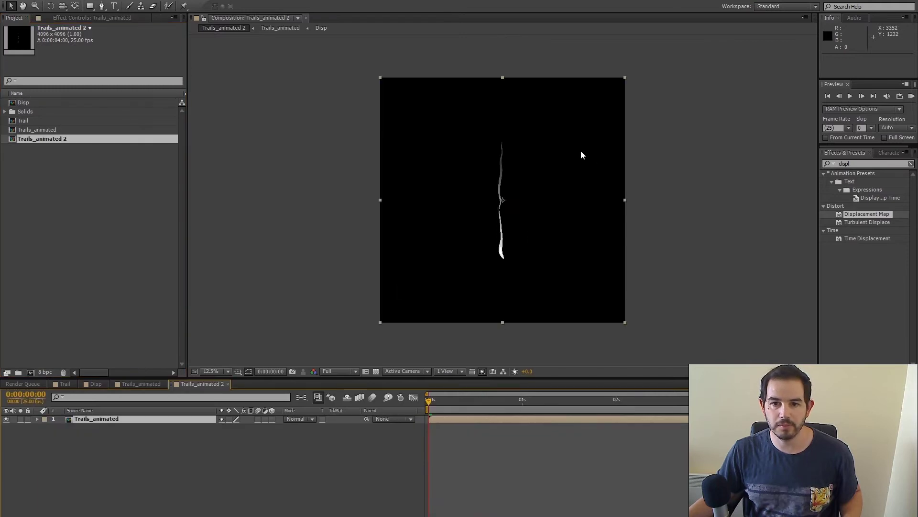
pyautogui.rightClick(48, 138)
pyautogui.click(61, 257)
pyautogui.write('Trails_Drops')
pyautogui.press('Return')
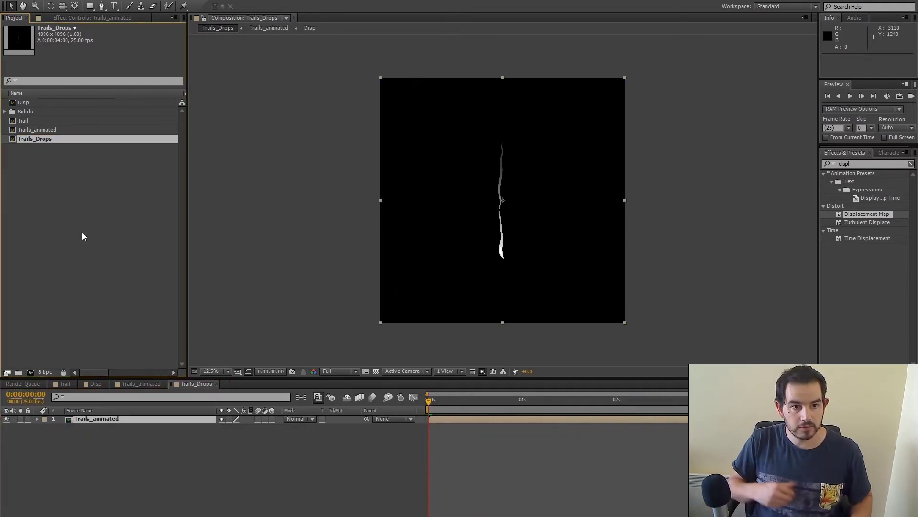
# Draw a small white freeform drop above the trail's tail at 0:00:00:15 with the Pen tool, and extend its layer to four seconds.
pyautogui.scroll(1, 482, 255)
pyautogui.moveTo(443, 398); pyautogui.dragTo(402, 410)
pyautogui.moveTo(455, 398); pyautogui.dragTo(421, 398)
pyautogui.moveTo(577, 116); pyautogui.dragTo(587, 214)
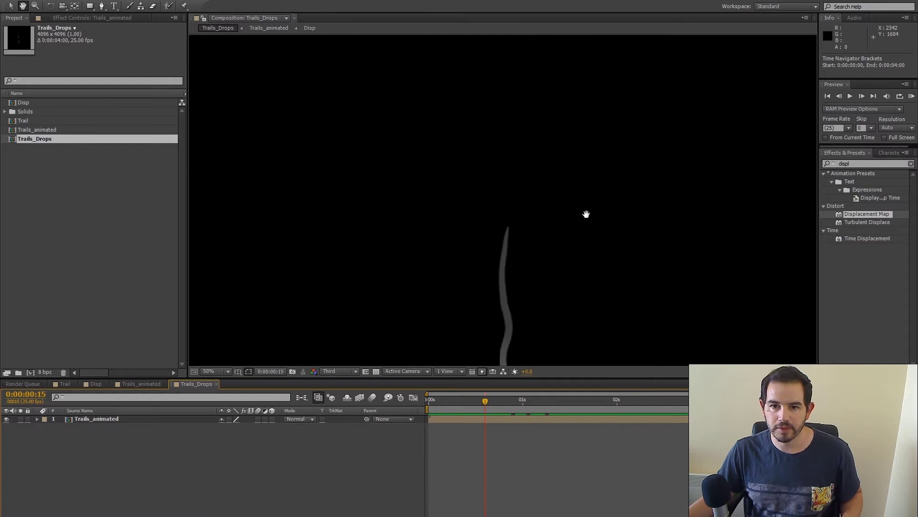
pyautogui.moveTo(503, 164)
pyautogui.mouseDown()
pyautogui.moveTo(500, 180)
pyautogui.moveTo(515, 165)
pyautogui.moveTo(503, 160)
pyautogui.mouseUp()
pyautogui.click(506, 156)
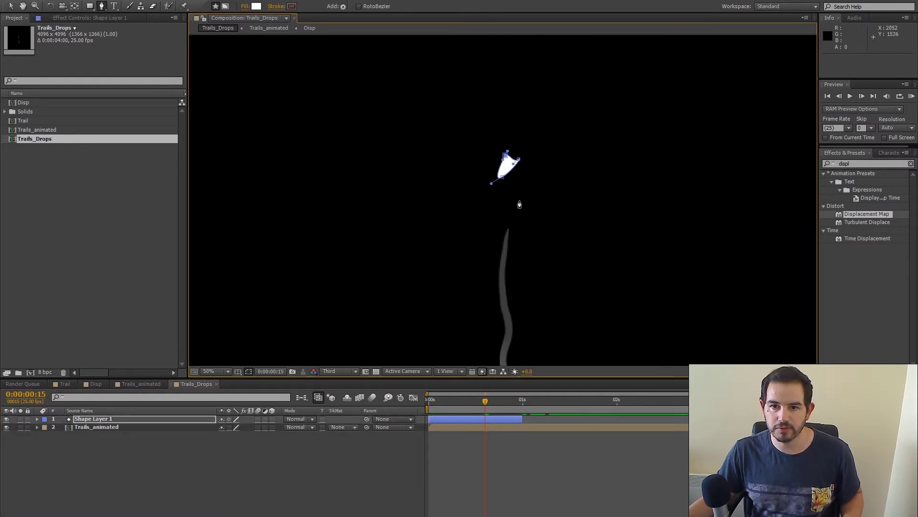
pyautogui.moveTo(591, 396); pyautogui.dragTo(644, 398)
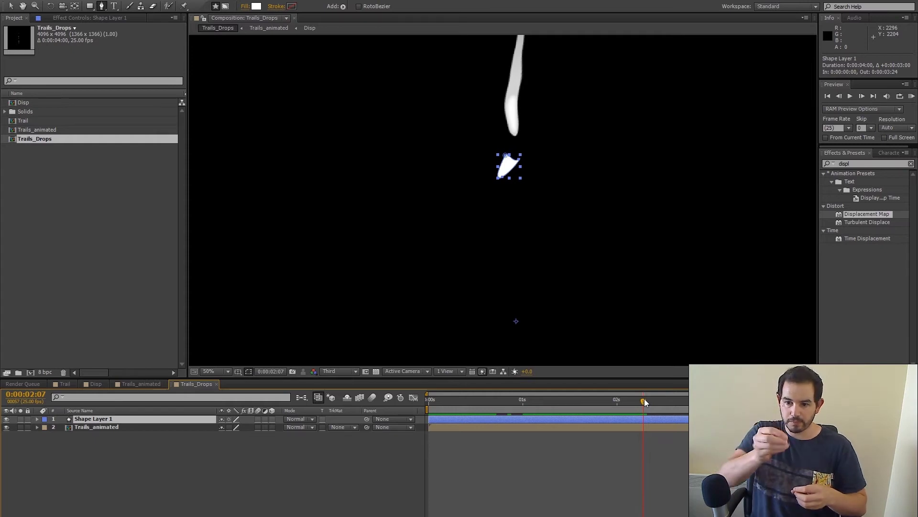
pyautogui.moveTo(644, 398)
pyautogui.mouseDown()
pyautogui.moveTo(613, 413)
pyautogui.moveTo(641, 405)
pyautogui.mouseUp()
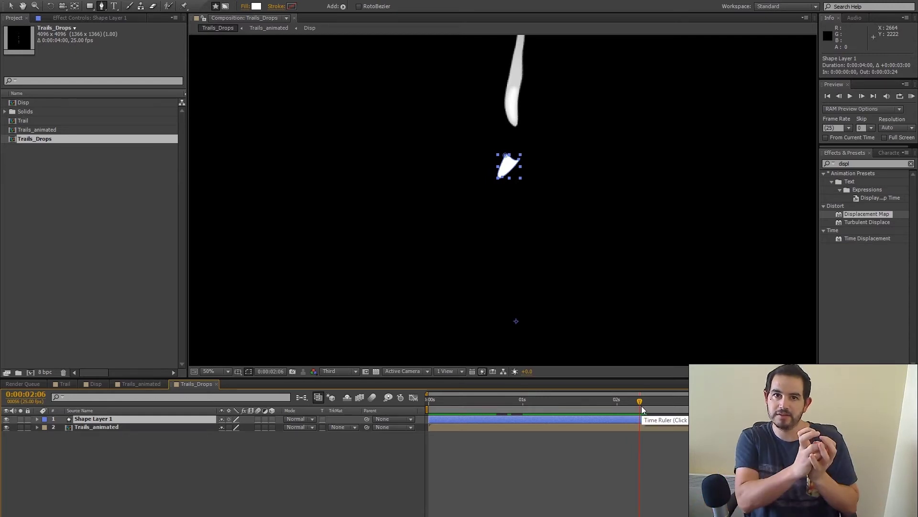
# Expand the drop's shape contents in Shape Layer 1 and add a Path keyframe at 0:00:02:06.
pyautogui.scroll(2, 580, 228)
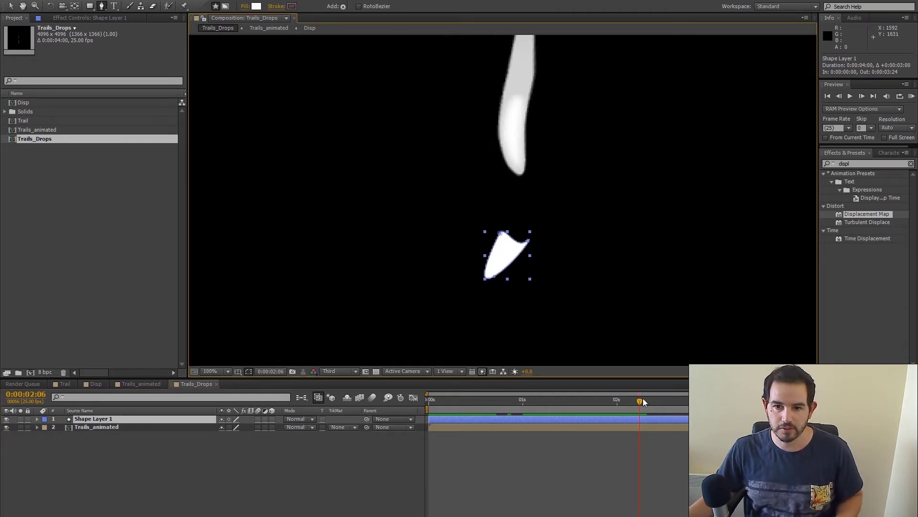
pyautogui.click(36, 419)
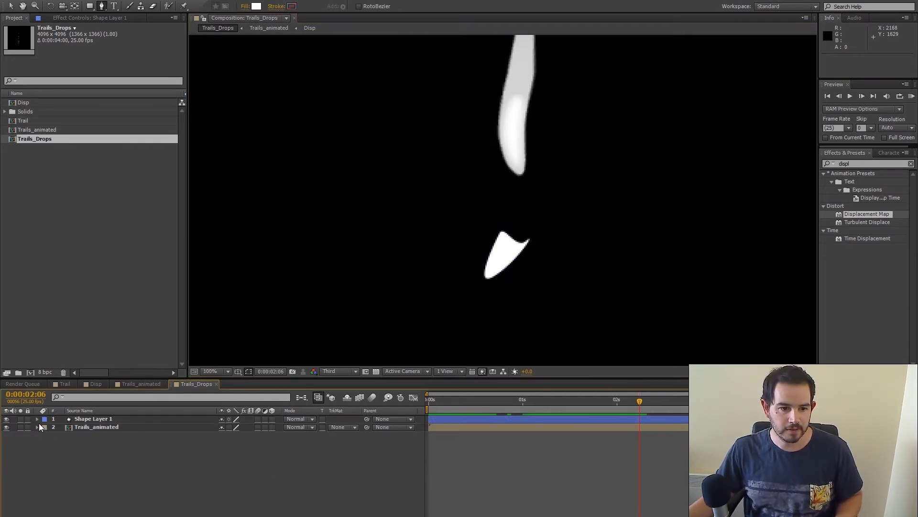
pyautogui.click(46, 427)
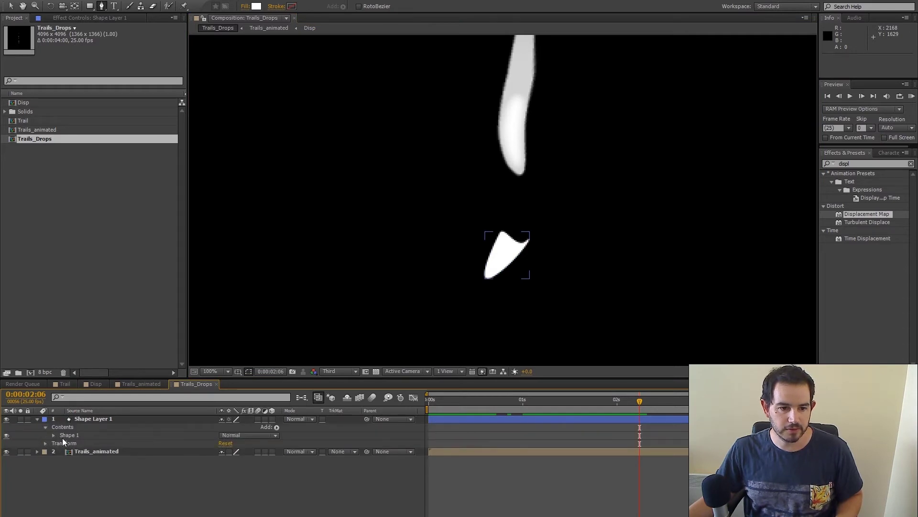
pyautogui.click(53, 436)
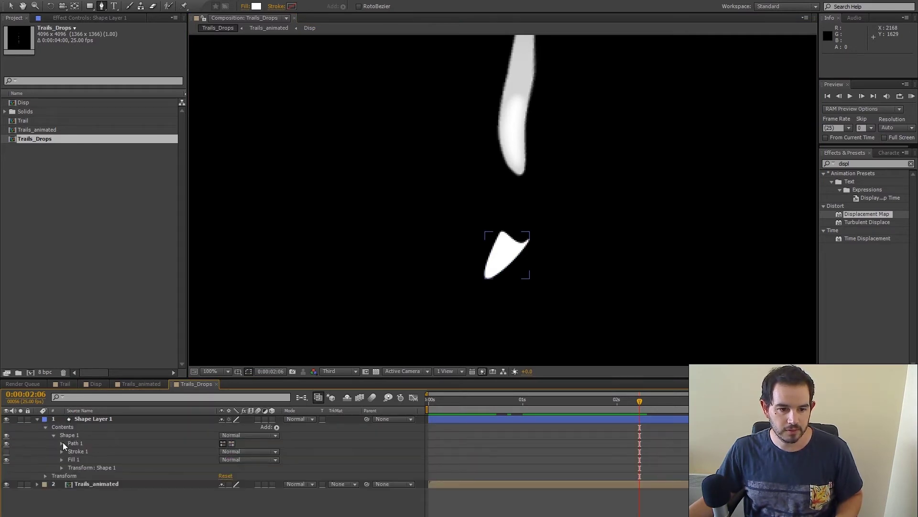
pyautogui.click(62, 443)
pyautogui.click(78, 451)
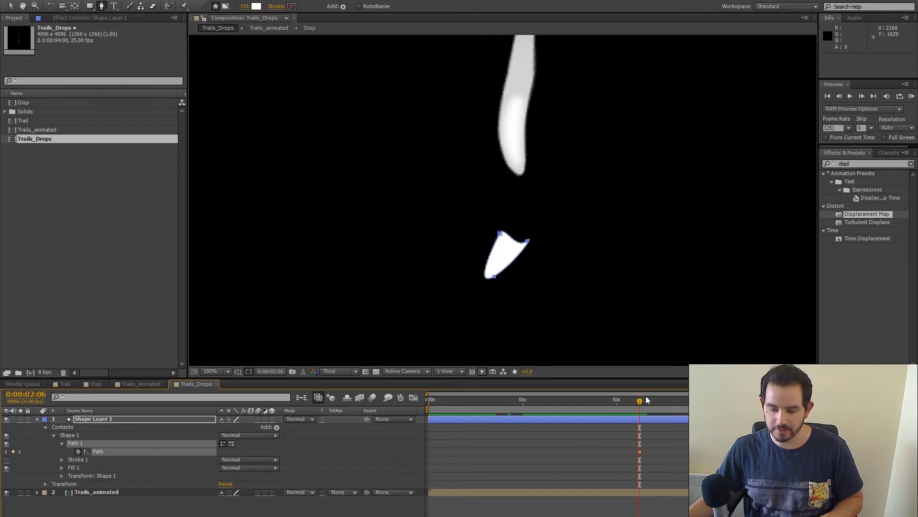
# At 0:00:02:08, reshape the drop's path by stretching its upper points up into the trail's tip and rounding the curves.
pyautogui.press('pagedown')
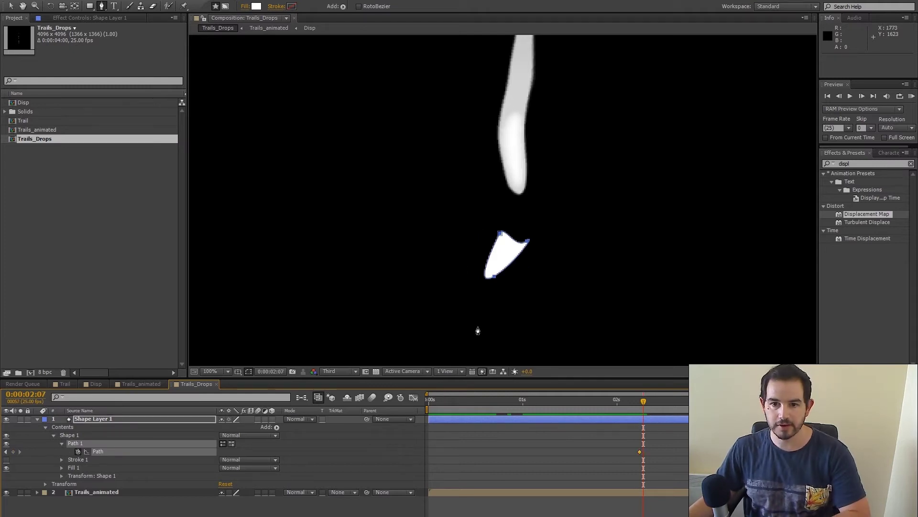
pyautogui.press('pagedown')
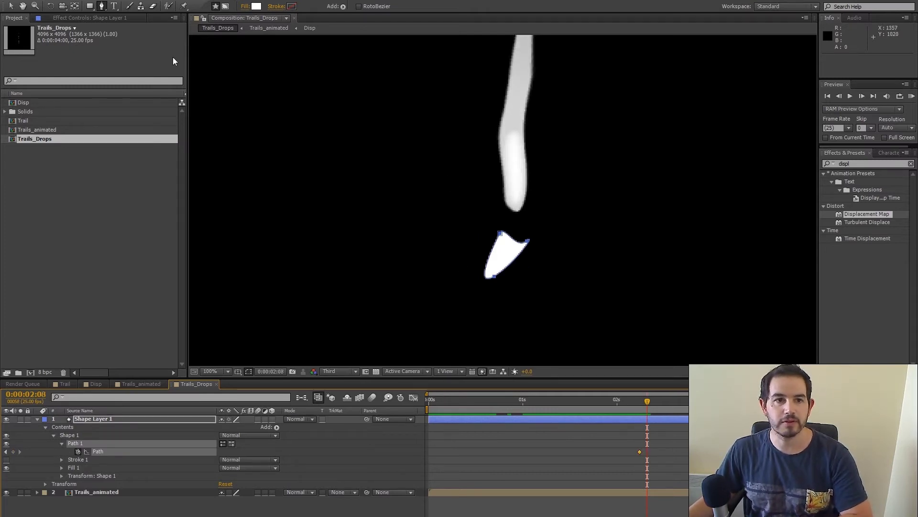
pyautogui.press('v')
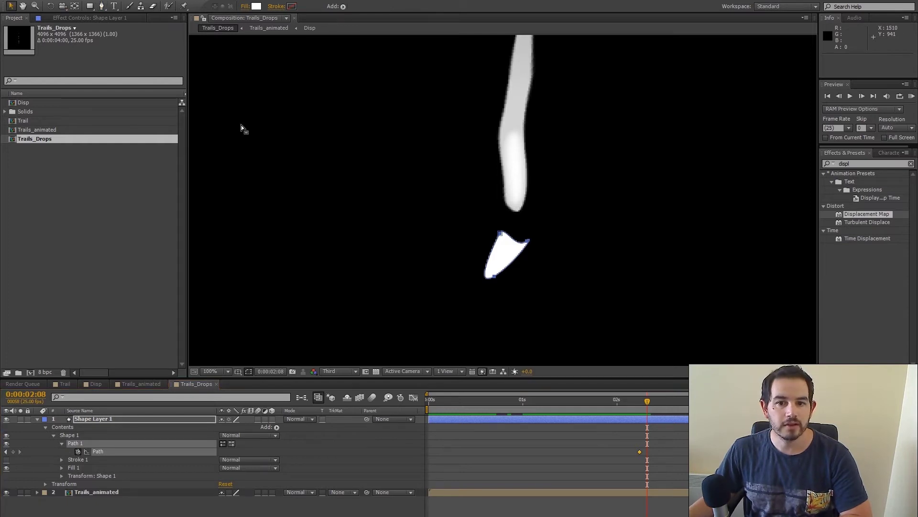
pyautogui.moveTo(500, 234); pyautogui.dragTo(509, 201)
pyautogui.moveTo(516, 251); pyautogui.dragTo(525, 223)
pyautogui.moveTo(528, 254); pyautogui.dragTo(521, 268)
pyautogui.press('j')
pyautogui.press('pagedown')
pyautogui.press('pagedown')
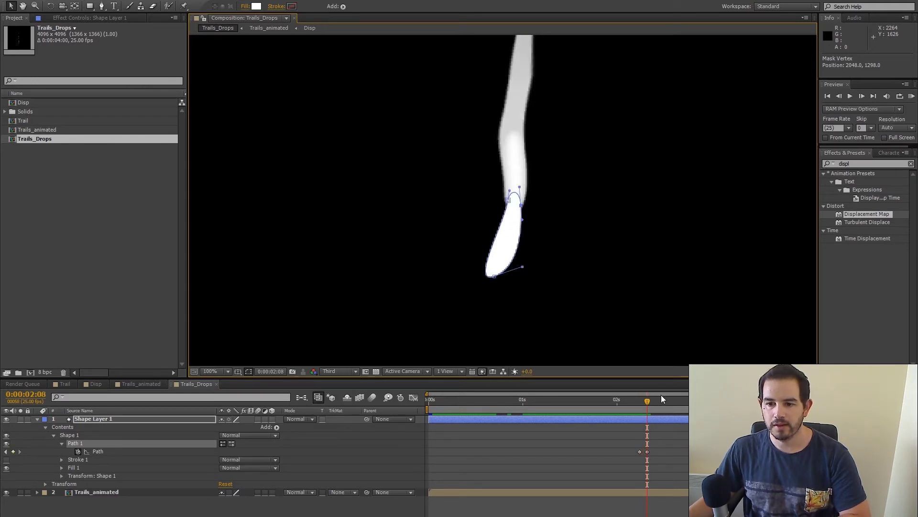
# At 0:00:02:09 and 0:00:02:10, pull the drop's lower point up so the shape is absorbed into the trail's tip.
pyautogui.moveTo(649, 402); pyautogui.dragTo(652, 403)
pyautogui.click(494, 276)
pyautogui.moveTo(495, 279); pyautogui.dragTo(510, 245)
pyautogui.press('pagedown')
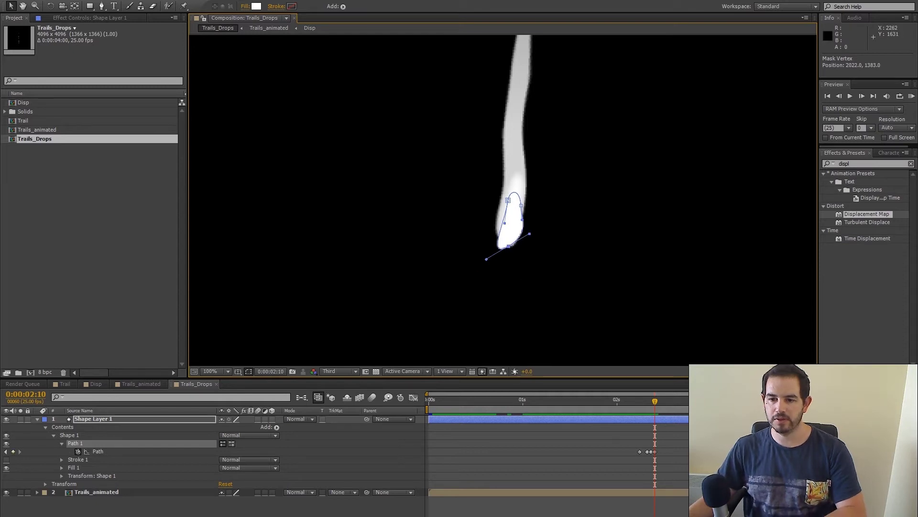
pyautogui.press('pagedown')
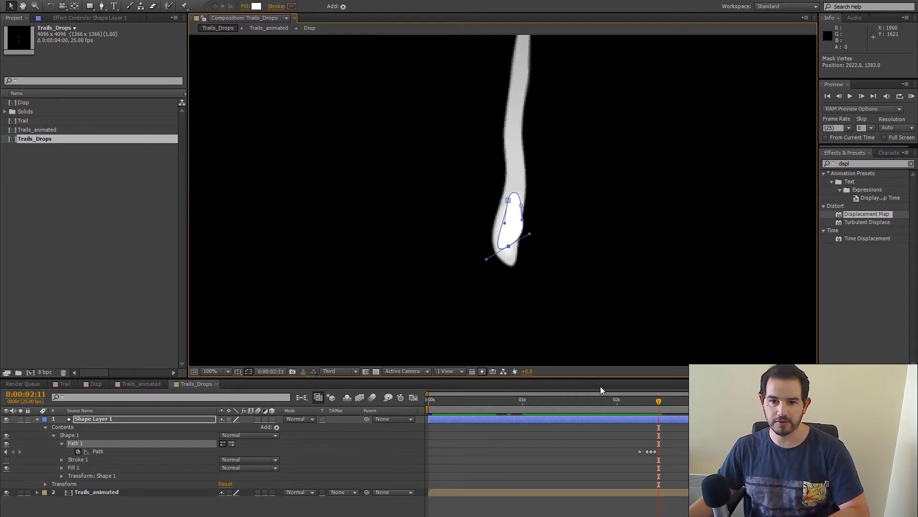
# Open the drop layer's Transform properties and hide the drop from 0:00:02:10, then scrub back to 0:00:02:05.
pyautogui.click(45, 483)
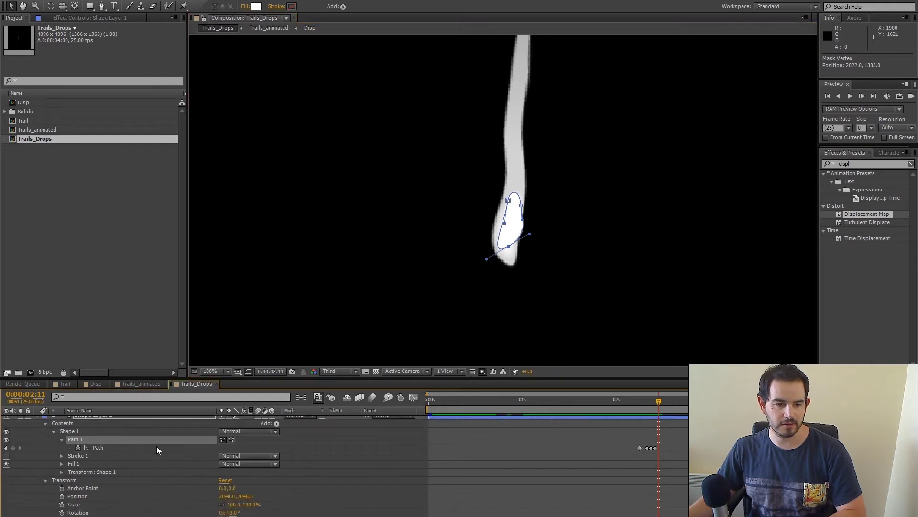
pyautogui.click(153, 472)
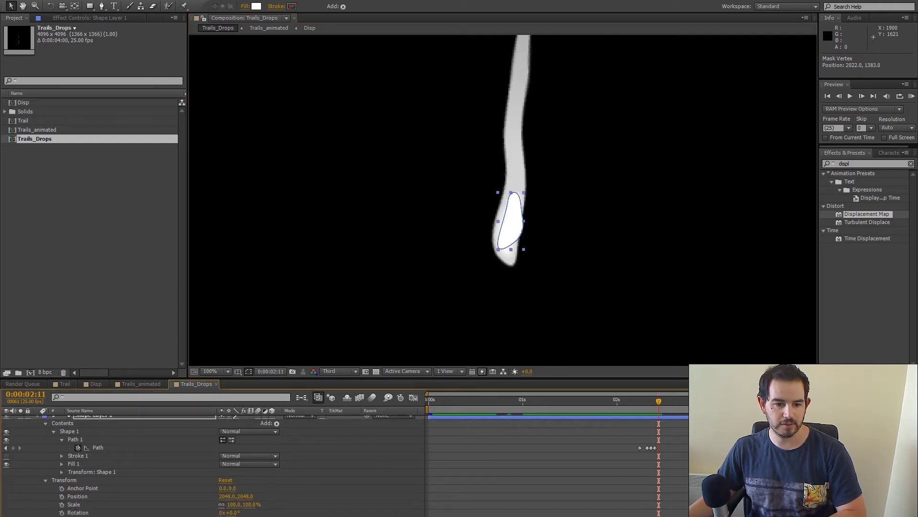
pyautogui.press('pageup')
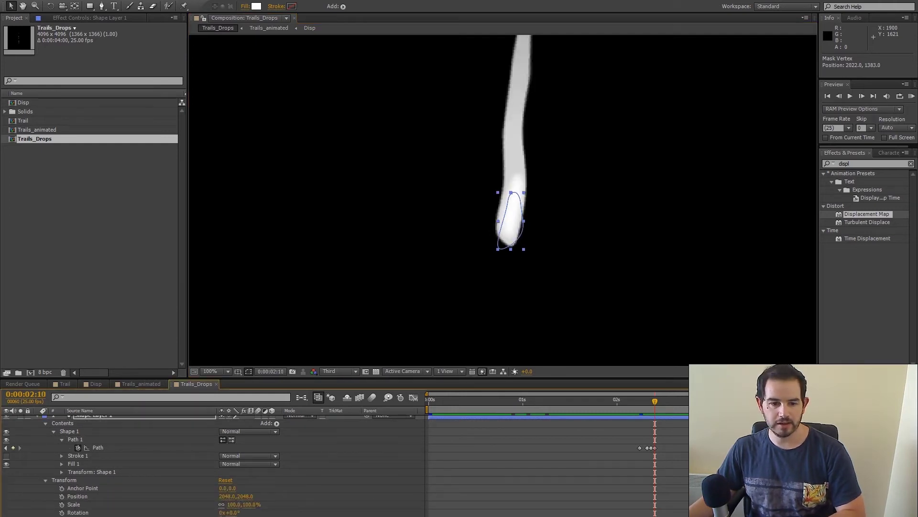
pyautogui.moveTo(650, 401); pyautogui.dragTo(636, 415)
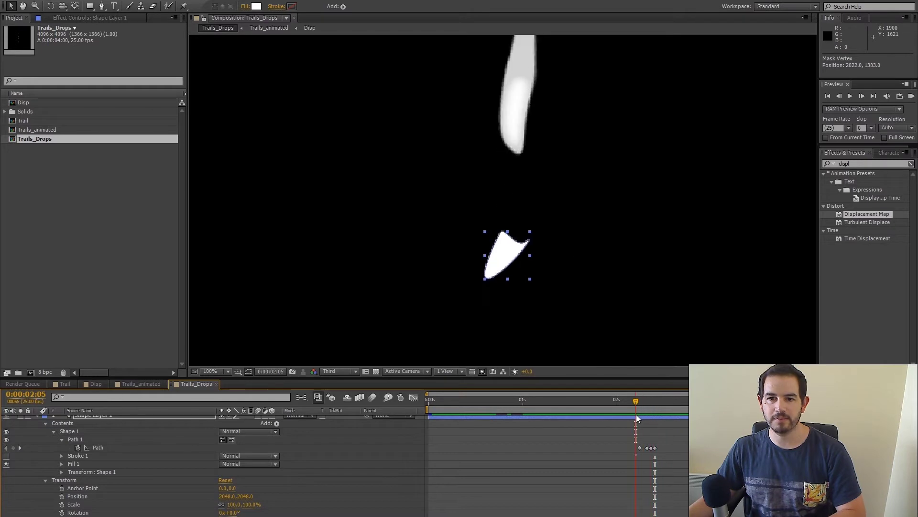
pyautogui.scroll(-4, 558, 242)
pyautogui.scroll(1, 118, 429)
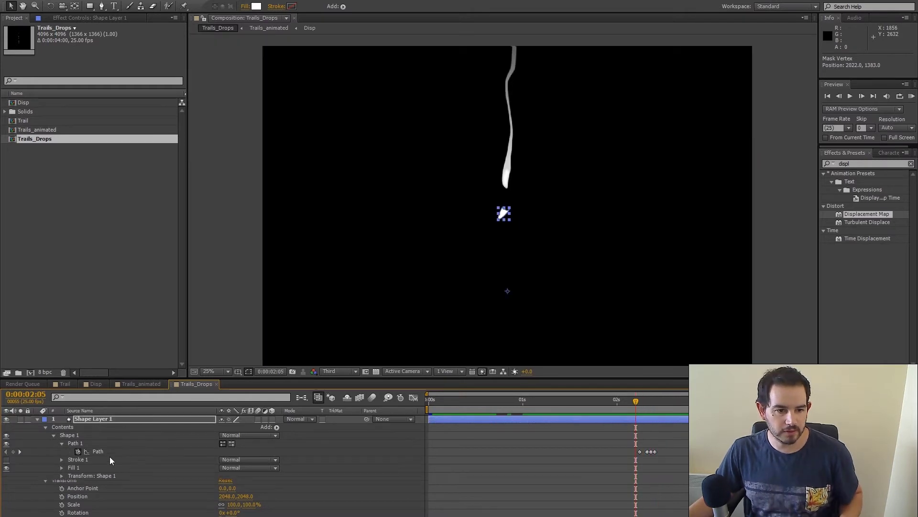
# Move Shape Layer 1 beneath the Trails_animated layer and preview the drop merging with the trail.
pyautogui.click(37, 419)
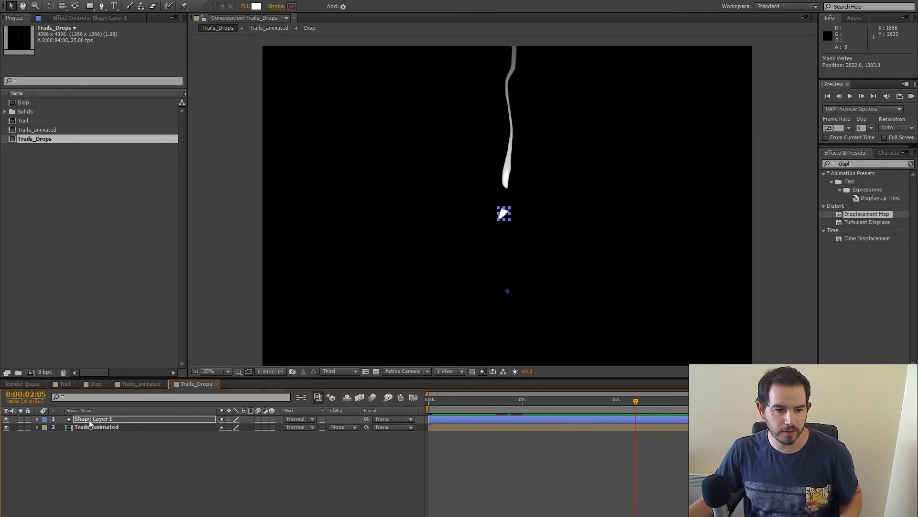
pyautogui.moveTo(89, 420); pyautogui.dragTo(91, 441)
pyautogui.click(241, 226)
pyautogui.scroll(4, 530, 225)
pyautogui.press('space')
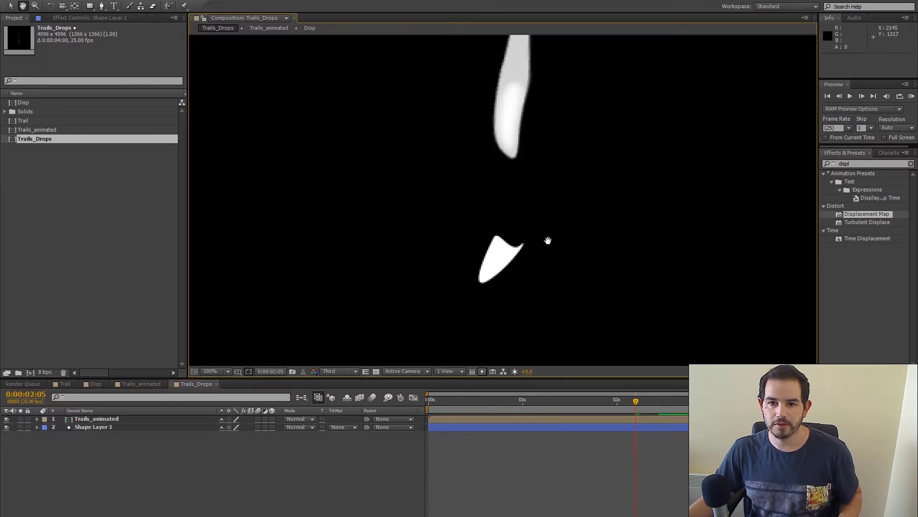
pyautogui.moveTo(636, 400)
pyautogui.mouseDown()
pyautogui.moveTo(665, 400)
pyautogui.moveTo(626, 411)
pyautogui.moveTo(666, 409)
pyautogui.moveTo(627, 413)
pyautogui.moveTo(645, 409)
pyautogui.mouseUp()
pyautogui.press(',')
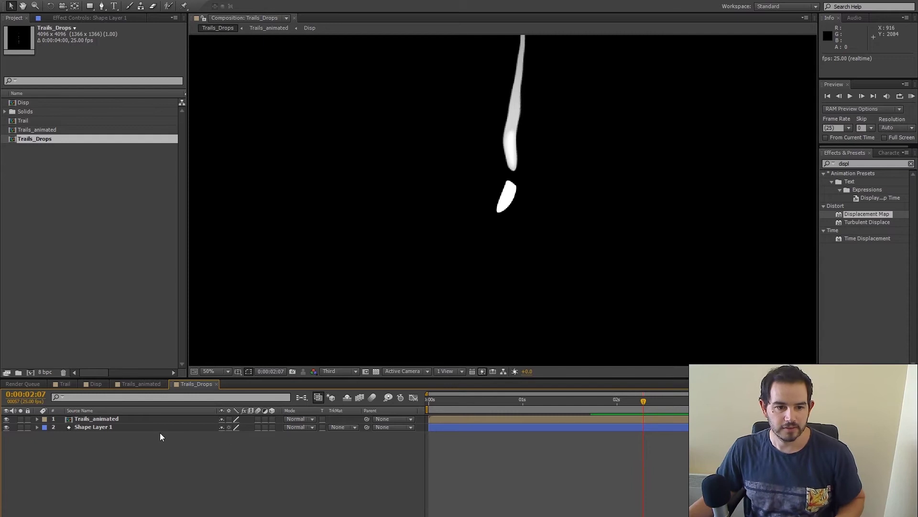
# Change the fill of Shape Layer 1 to light grey CACACA.
pyautogui.click(102, 428)
pyautogui.click(257, 6)
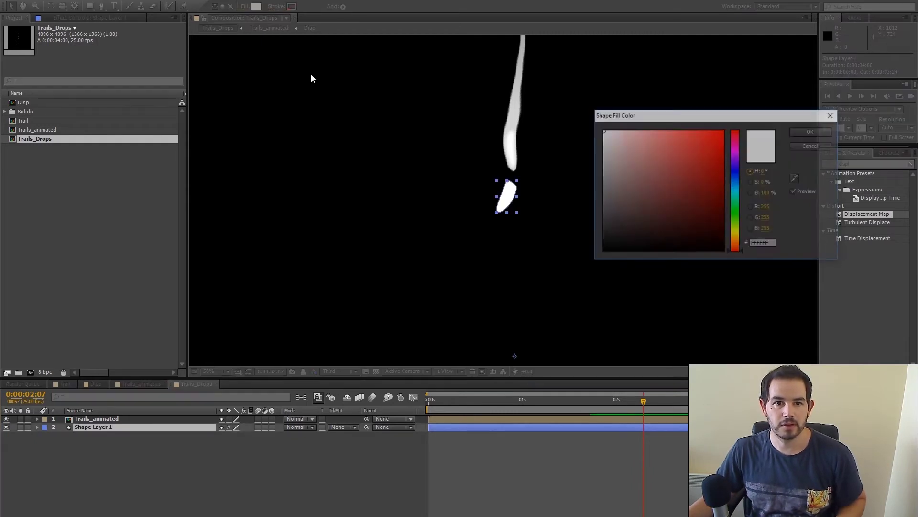
pyautogui.moveTo(629, 150); pyautogui.dragTo(585, 156)
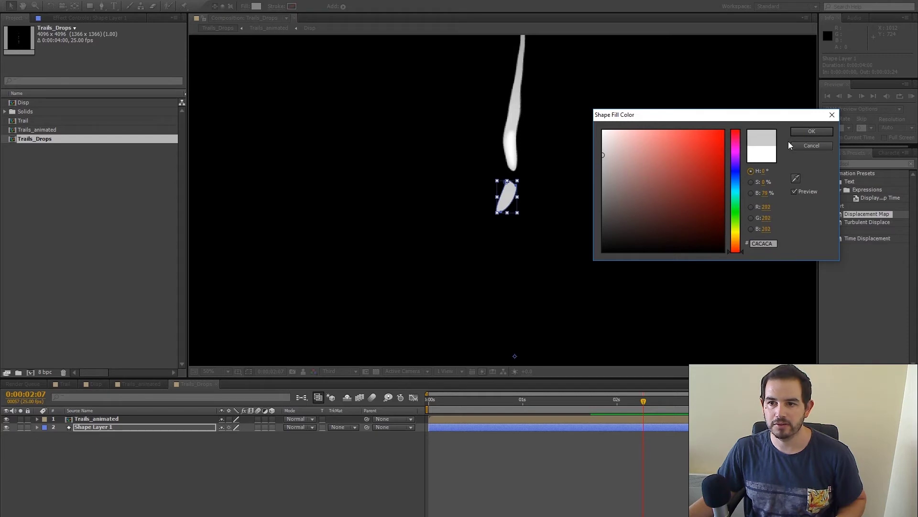
pyautogui.press('Return')
pyautogui.click(334, 461)
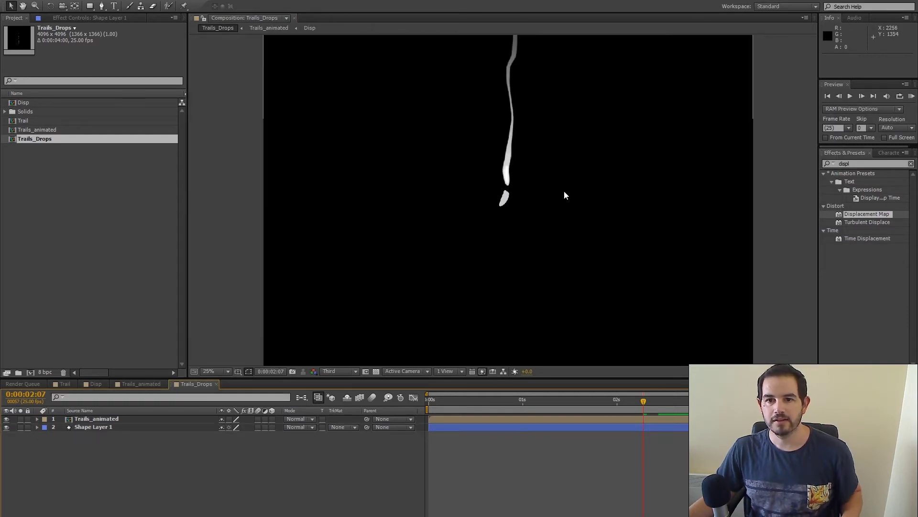
# Play back the Trails_Drops composition to its last frame and return to the first frame.
pyautogui.moveTo(560, 179); pyautogui.dragTo(541, 211)
pyautogui.moveTo(634, 402); pyautogui.dragTo(804, 401)
pyautogui.press('space')
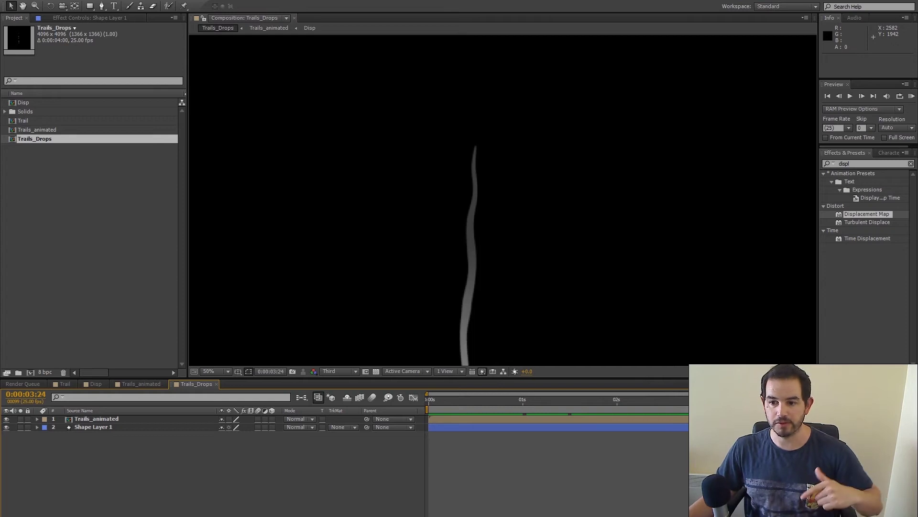
pyautogui.press('Home')
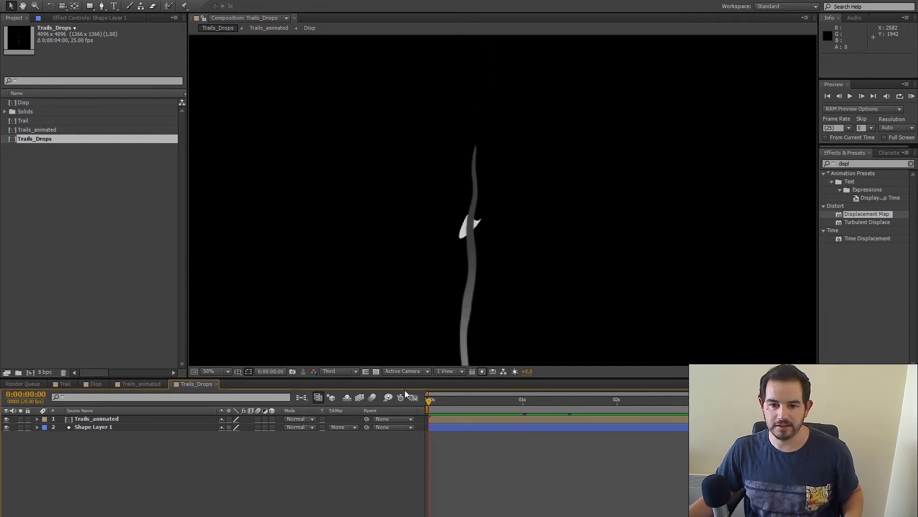
# Copy the drop's Path keyframe from 0:00:02:06 to 0:00:00:17.
pyautogui.moveTo(440, 391); pyautogui.dragTo(493, 391)
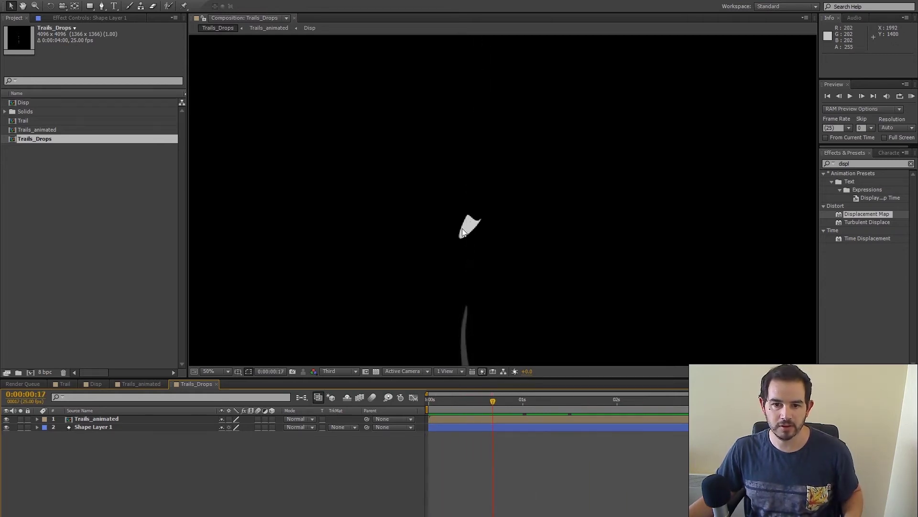
pyautogui.click(445, 171)
pyautogui.click(37, 427)
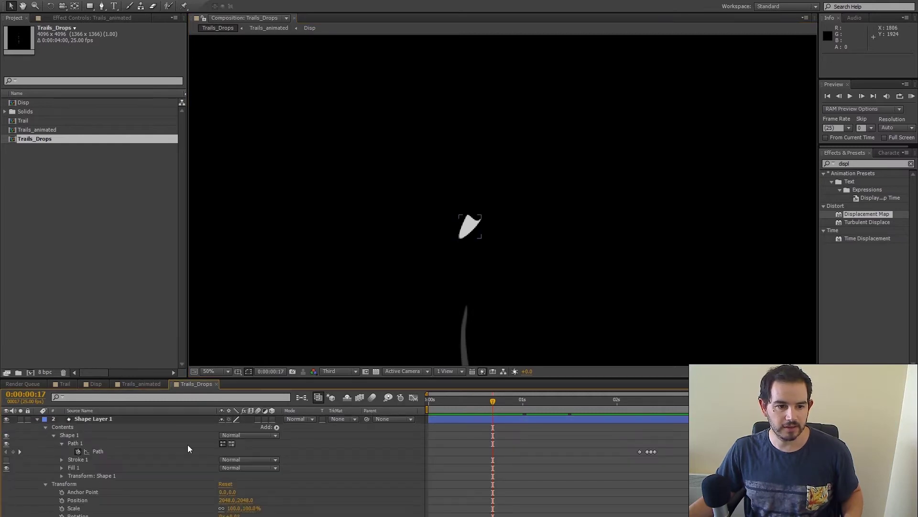
pyautogui.click(640, 451)
pyautogui.hotkey('ctrl', 'c')
pyautogui.hotkey('ctrl', 'v')
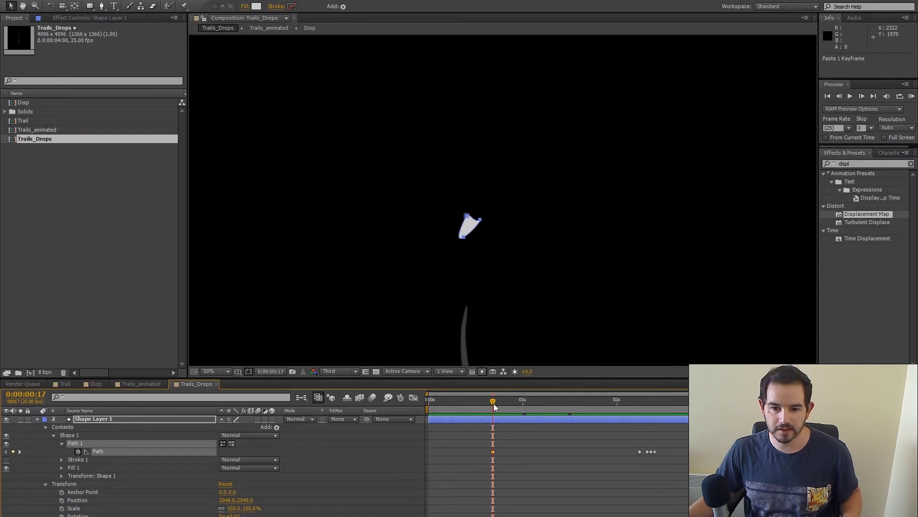
pyautogui.scroll(-1, 183, 479)
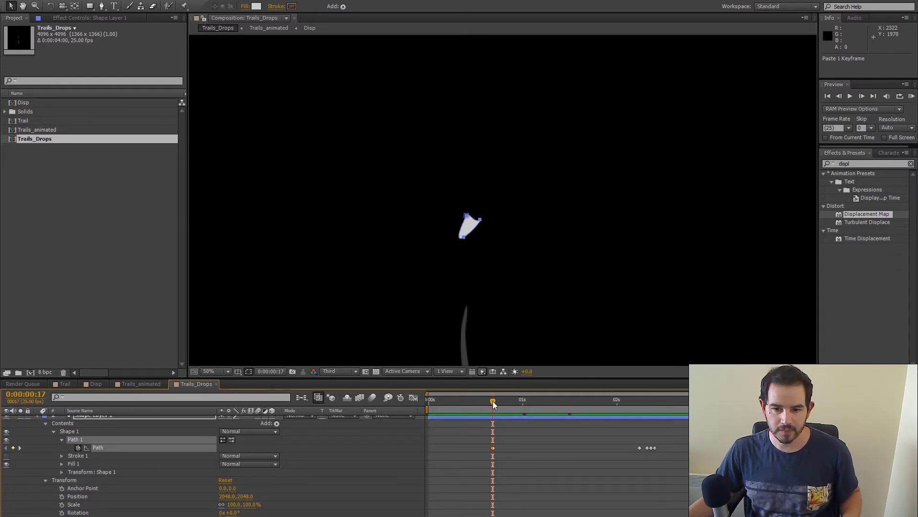
# Add the same Path keyframe two frames further on, at 0:00:00:19, and return to 0:00:00:17.
pyautogui.press('pagedown')
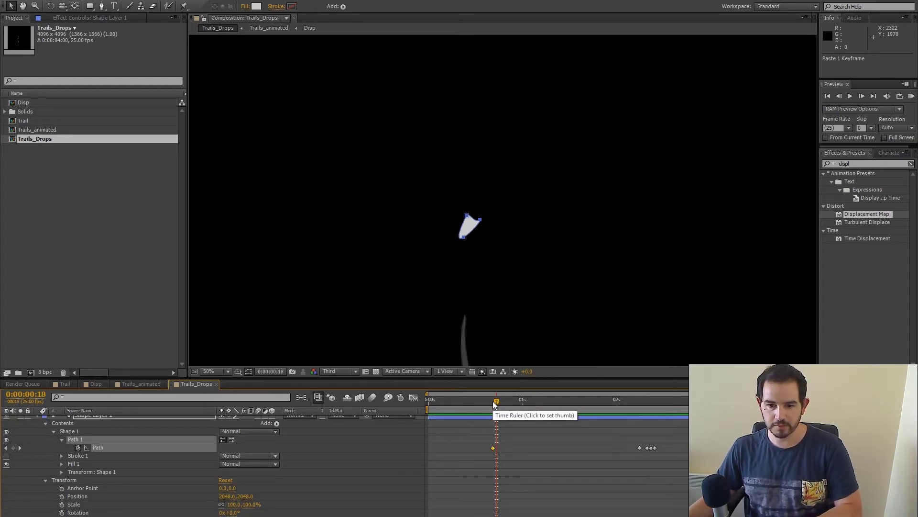
pyautogui.press('pagedown')
pyautogui.press('pageup')
pyautogui.press('pageup')
pyautogui.press('.')
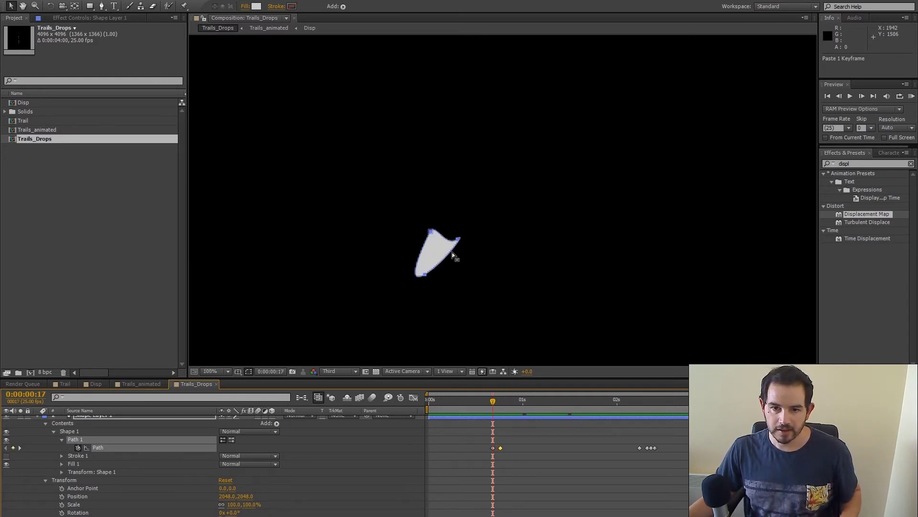
# Reshape the drop's path at 0:00:00:17 into a rounder form by softening its upper corners and adjusting the lower point's handle.
pyautogui.moveTo(495, 248); pyautogui.dragTo(537, 211)
pyautogui.click(509, 225)
pyautogui.moveTo(521, 183); pyautogui.dragTo(527, 179)
pyautogui.press('Return')
pyautogui.moveTo(502, 207); pyautogui.dragTo(471, 194)
pyautogui.click(481, 189)
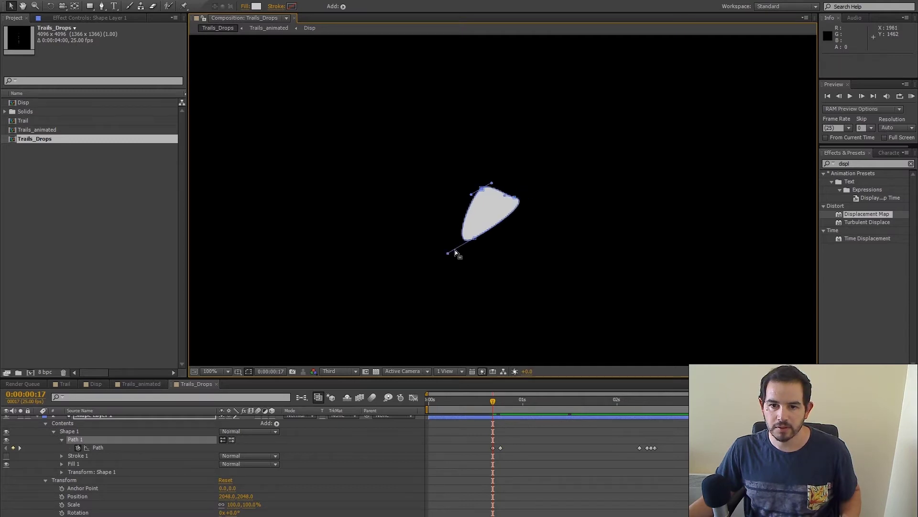
pyautogui.moveTo(447, 253); pyautogui.dragTo(451, 248)
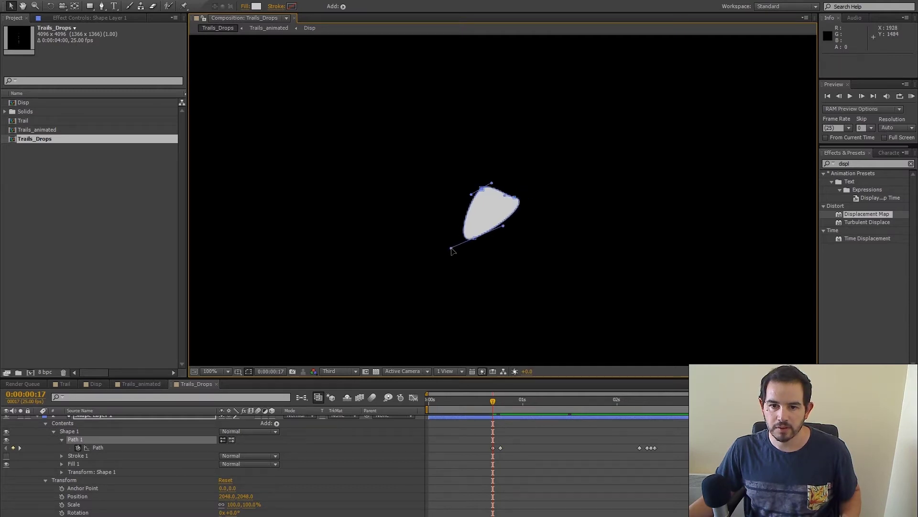
# Compare the drop's shape on the frames just before and at 0:00:00:17.
pyautogui.click(489, 402)
pyautogui.moveTo(495, 403)
pyautogui.mouseDown()
pyautogui.moveTo(508, 401)
pyautogui.moveTo(484, 406)
pyautogui.moveTo(526, 412)
pyautogui.moveTo(484, 413)
pyautogui.moveTo(492, 413)
pyautogui.mouseUp()
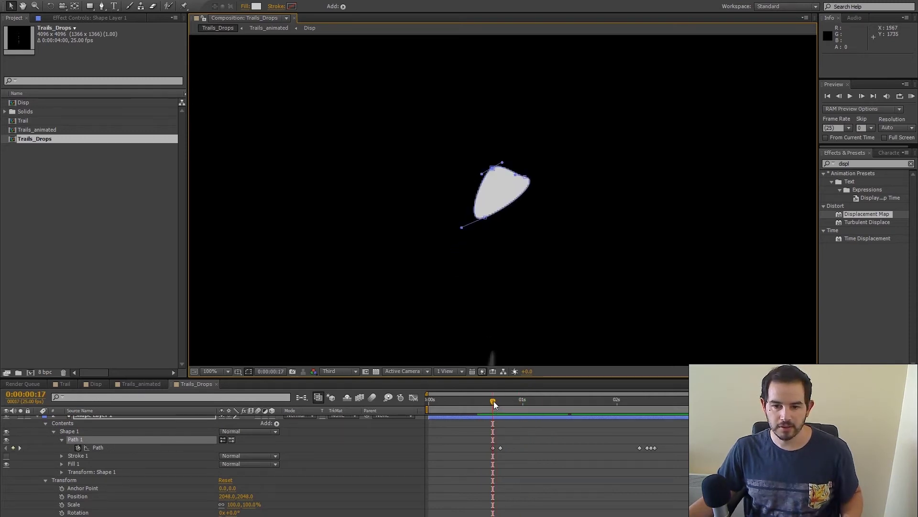
pyautogui.moveTo(492, 402); pyautogui.dragTo(489, 404)
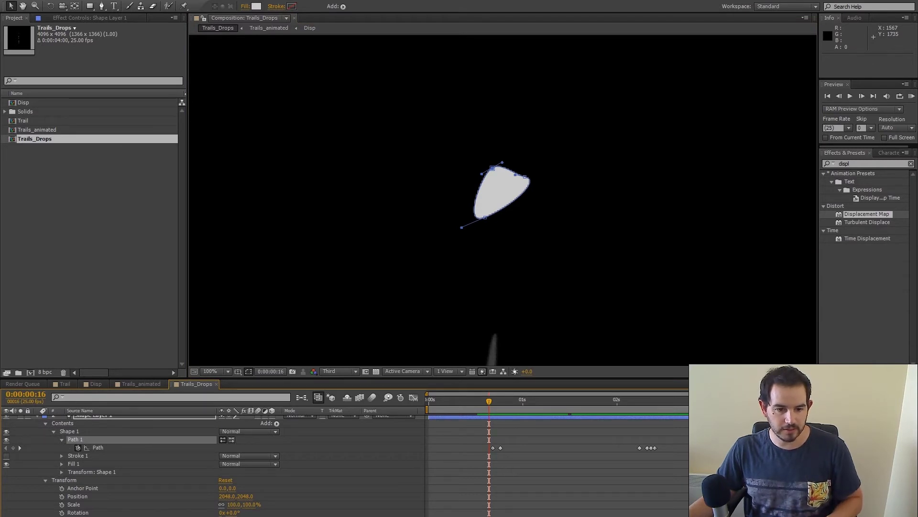
pyautogui.hotkey('ctrl', 't')
pyautogui.moveTo(490, 402); pyautogui.dragTo(493, 401)
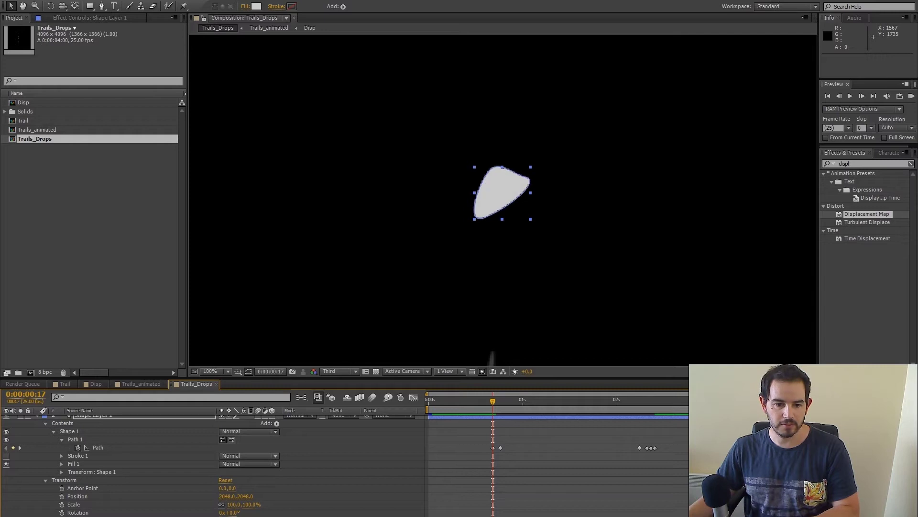
# Collapse Shape Layer 1 and scrub back to the first frame to review the drop against the trail.
pyautogui.scroll(1, 28, 429)
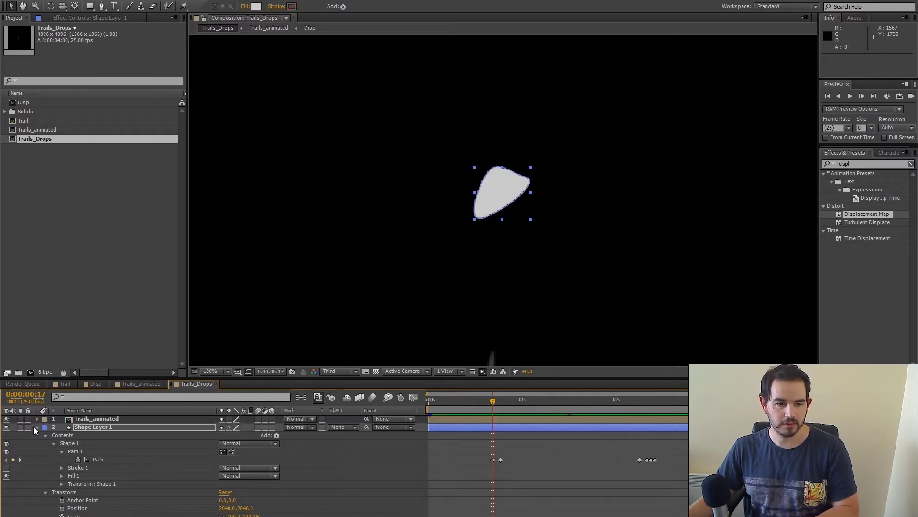
pyautogui.click(34, 427)
pyautogui.click(38, 428)
pyautogui.press(',')
pyautogui.press(',')
pyautogui.press(',')
pyautogui.press(',')
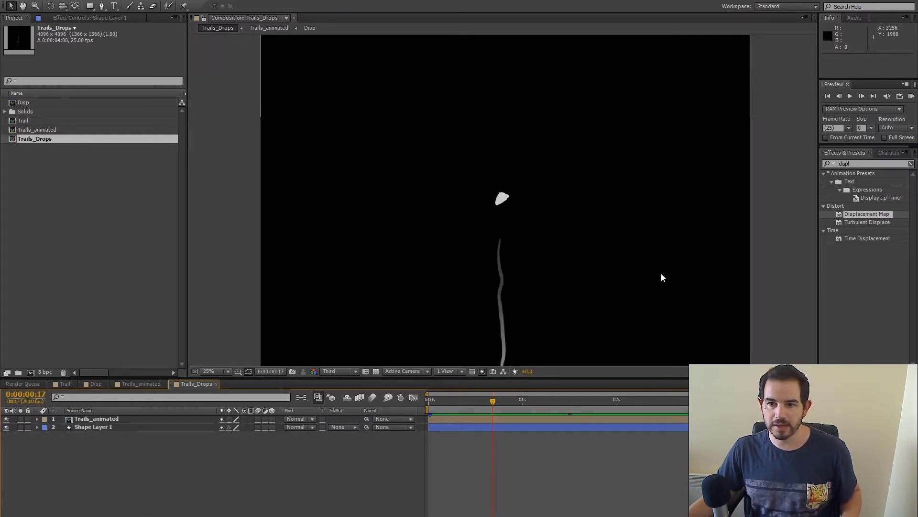
pyautogui.moveTo(492, 401); pyautogui.dragTo(311, 404)
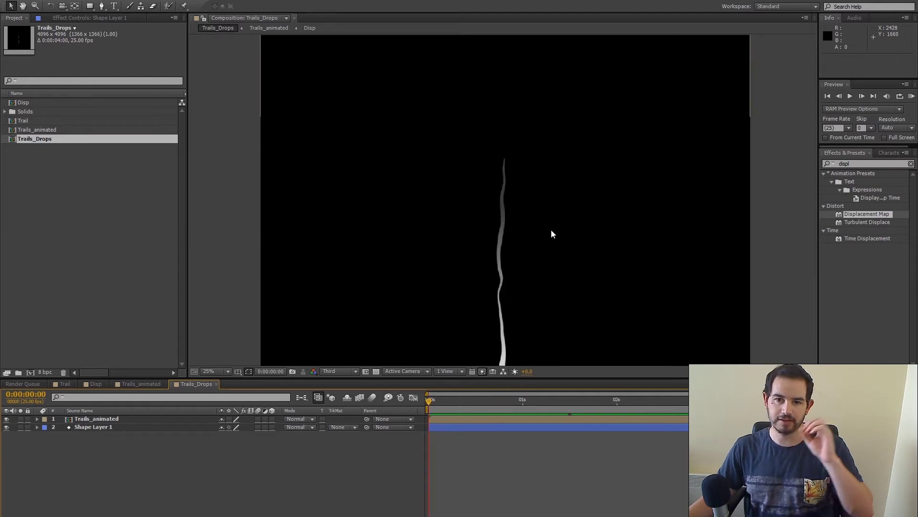
# Delay the first two Path keyframes of Shape Layer 1 together so the second falls at 0:00:01:06.
pyautogui.click(37, 427)
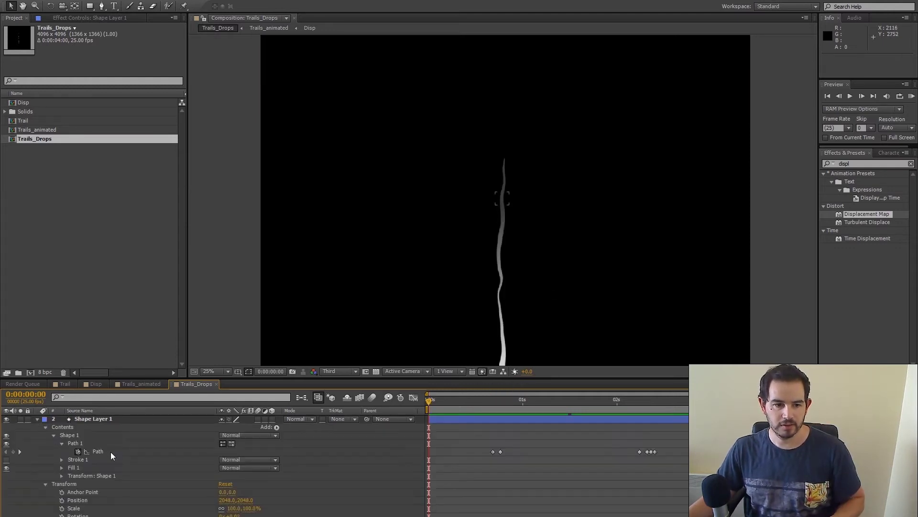
pyautogui.moveTo(531, 512); pyautogui.dragTo(471, 444)
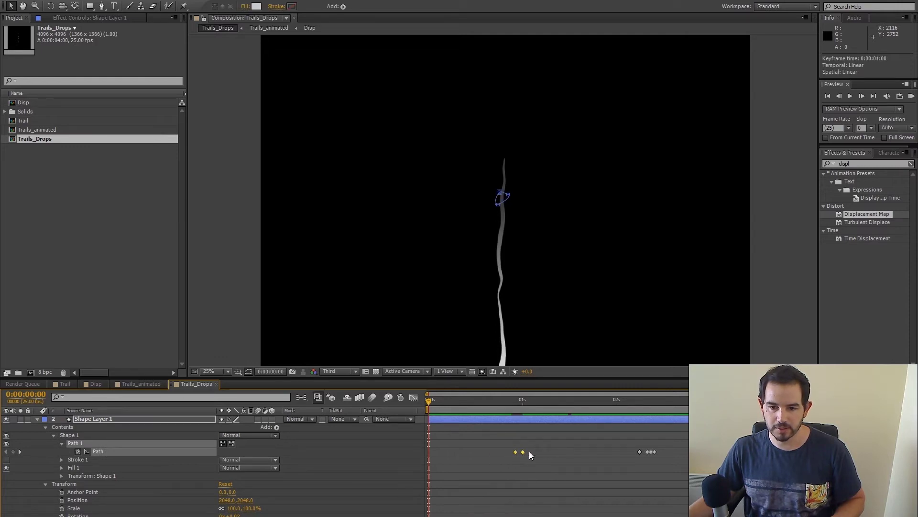
pyautogui.click(37, 419)
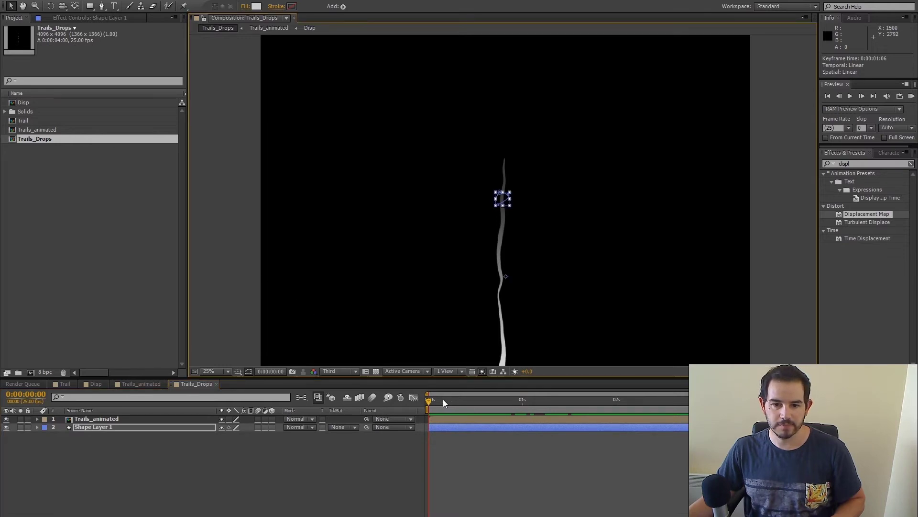
# Run a RAM preview of the Trails_Drops composition to check the drop timing, and stop the playback.
pyautogui.click(563, 286)
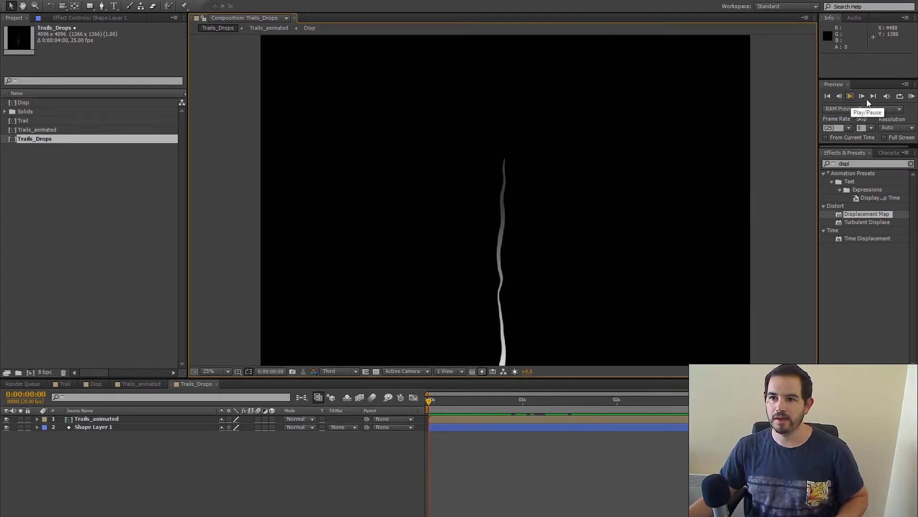
pyautogui.click(912, 97)
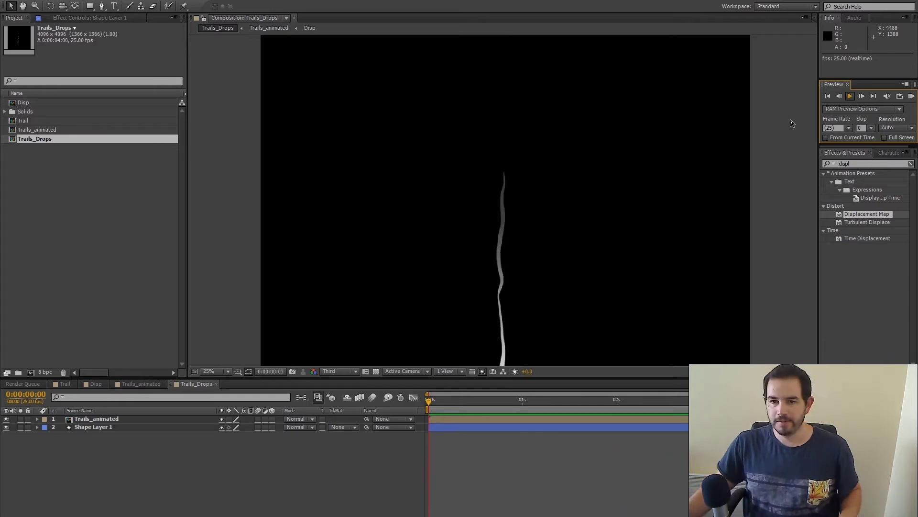
pyautogui.click(851, 97)
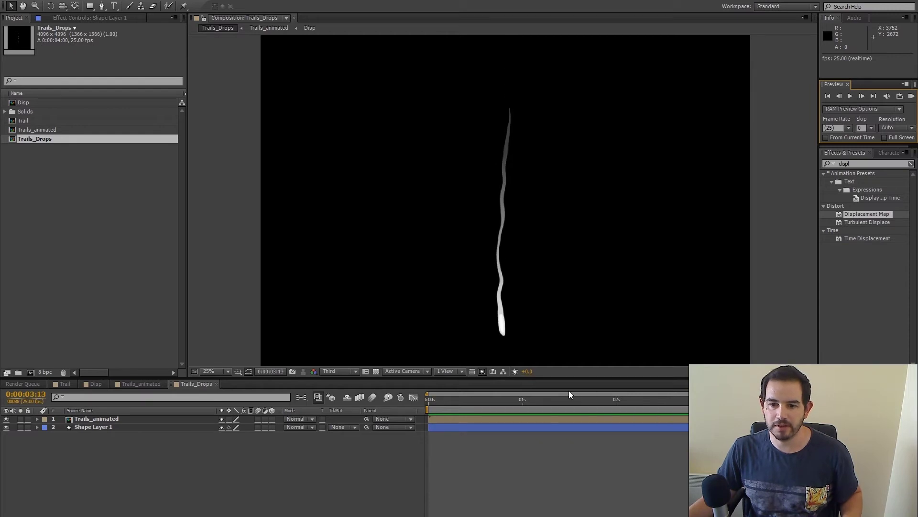
# Create a new 4096 x 4096 composition lasting 0:00:04:00 at 25 fps.
pyautogui.click(172, 187)
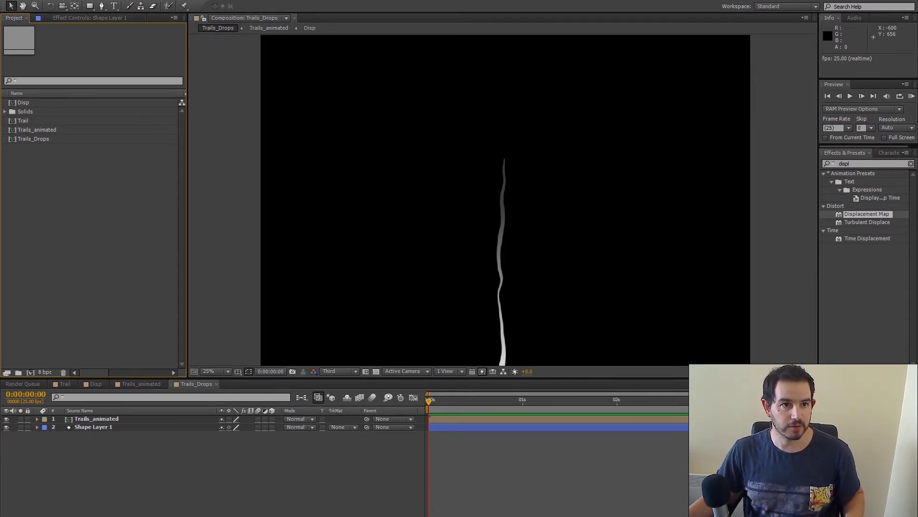
pyautogui.click(50, 2)
pyautogui.click(34, 6)
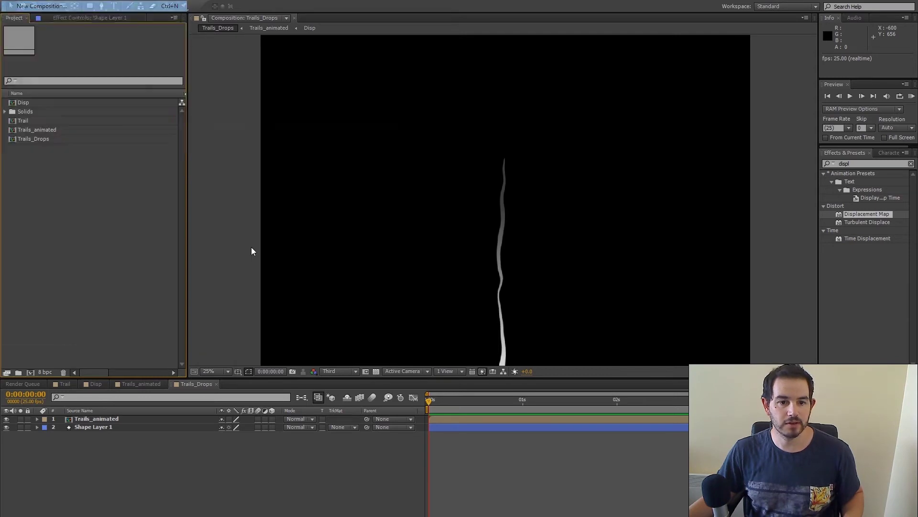
pyautogui.click(339, 327)
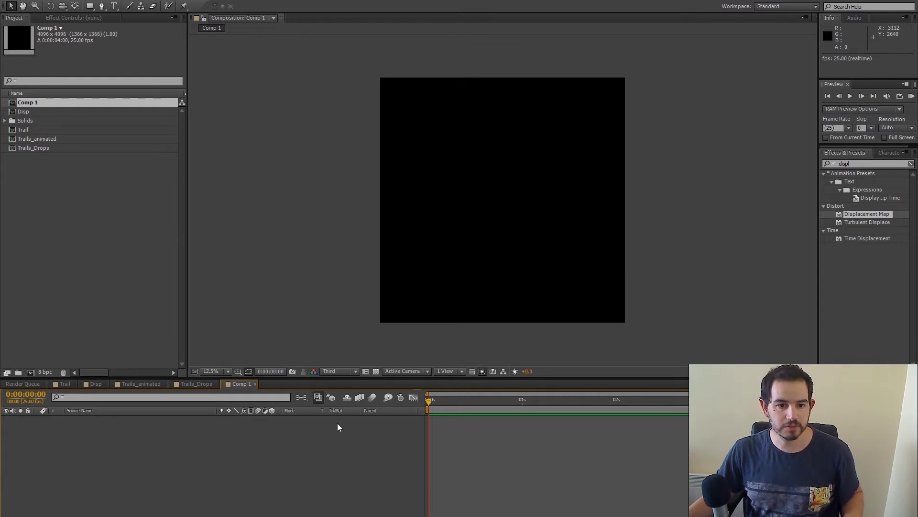
# Search the effects library for "part" in place of the previous search term.
pyautogui.press('BackSpace')
pyautogui.press('BackSpace')
pyautogui.press('BackSpace')
pyautogui.press('BackSpace')
pyautogui.press('BackSpace')
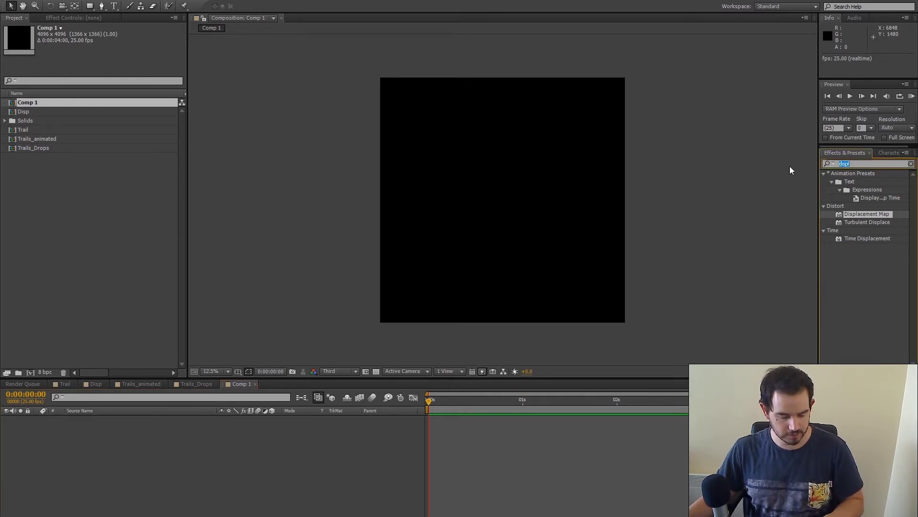
pyautogui.write('part')
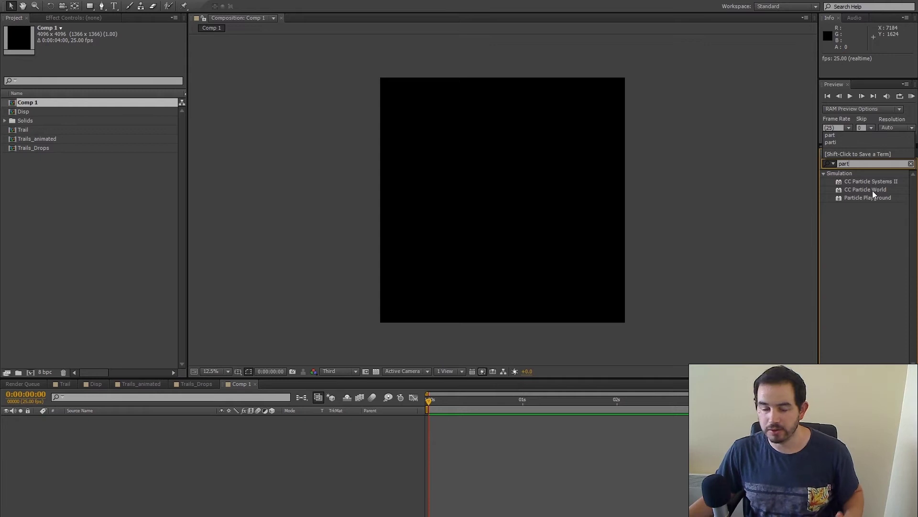
# Add Black Solid 1 to the new composition, extend it to 0:00:04:00, and apply the CC Particle World effect to it.
pyautogui.click(5, 120)
pyautogui.moveTo(37, 137); pyautogui.dragTo(239, 430)
pyautogui.moveTo(521, 418); pyautogui.dragTo(804, 419)
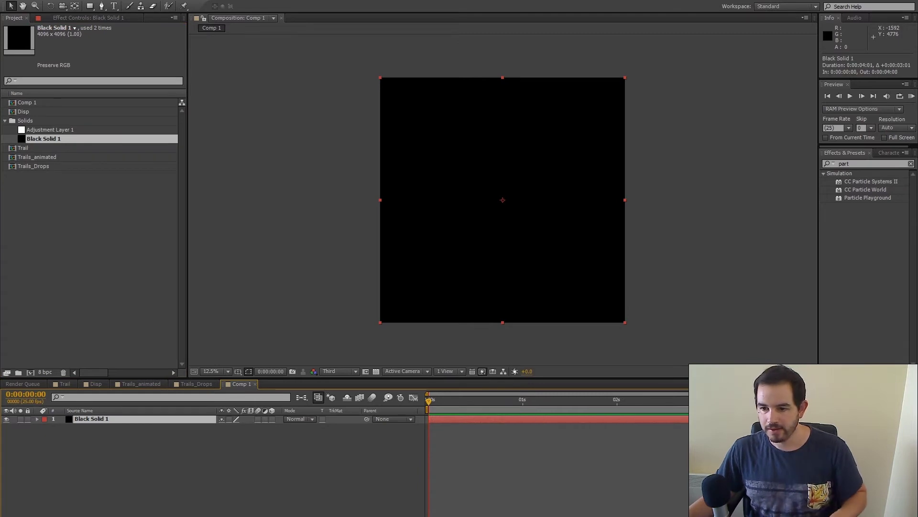
pyautogui.moveTo(873, 191); pyautogui.dragTo(479, 305)
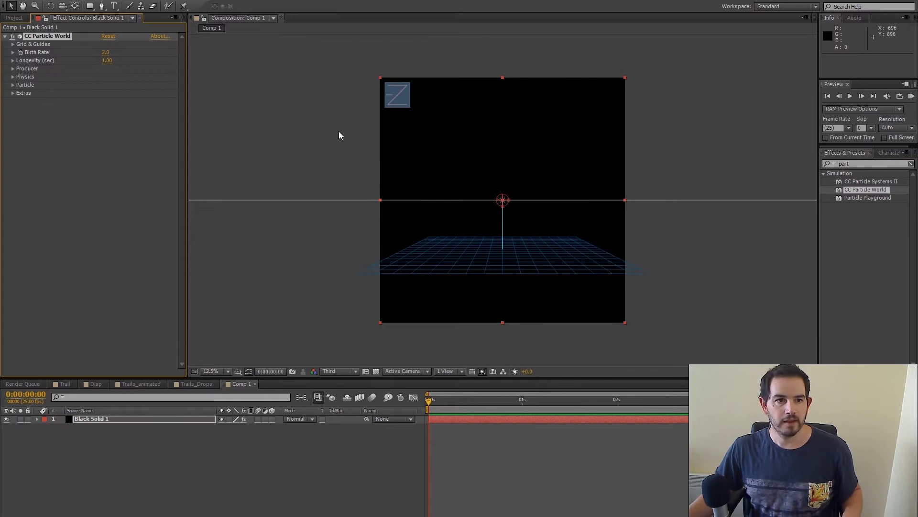
pyautogui.moveTo(454, 400); pyautogui.dragTo(583, 404)
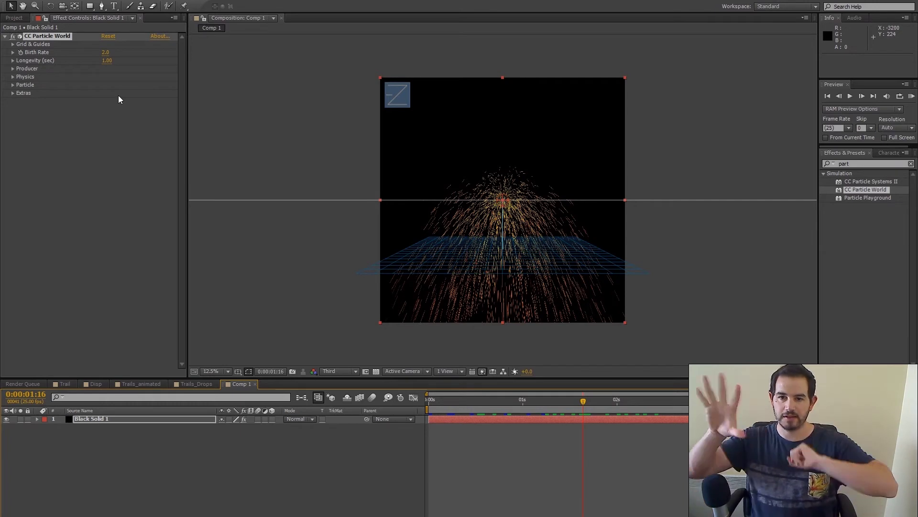
# Set both Velocity and Gravity in the CC Particle World physics settings to 0.
pyautogui.click(13, 68)
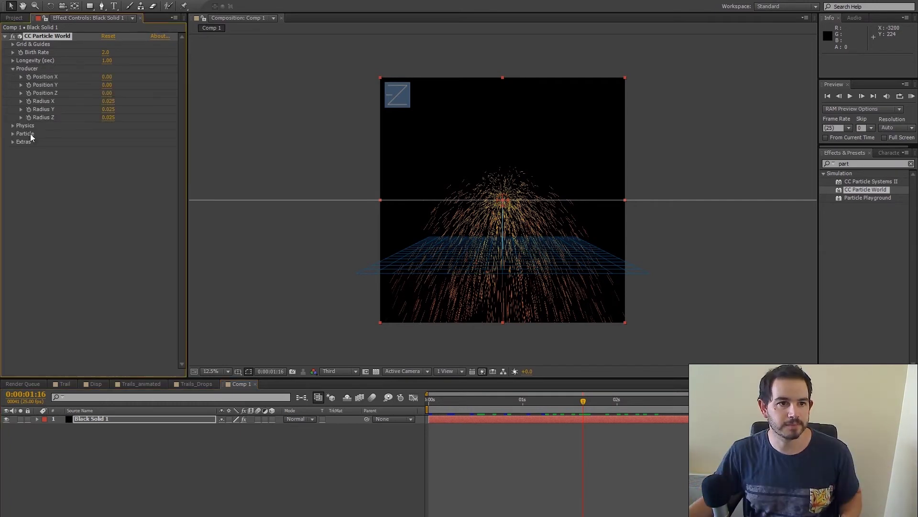
pyautogui.click(13, 125)
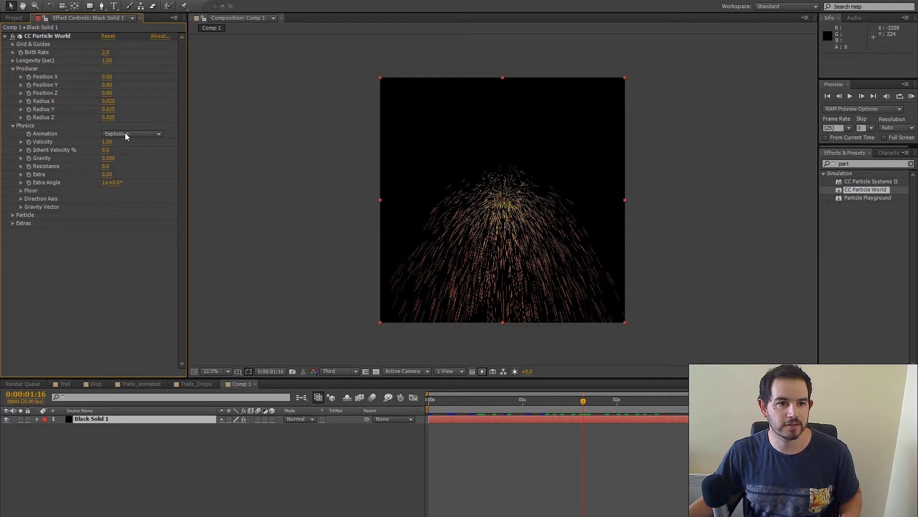
pyautogui.write('0')
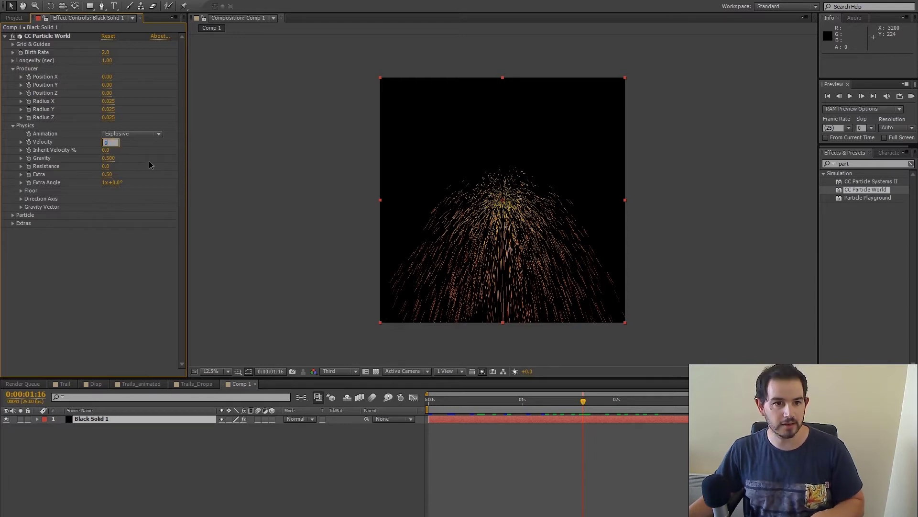
pyautogui.press('Return')
pyautogui.write('0')
pyautogui.press('Return')
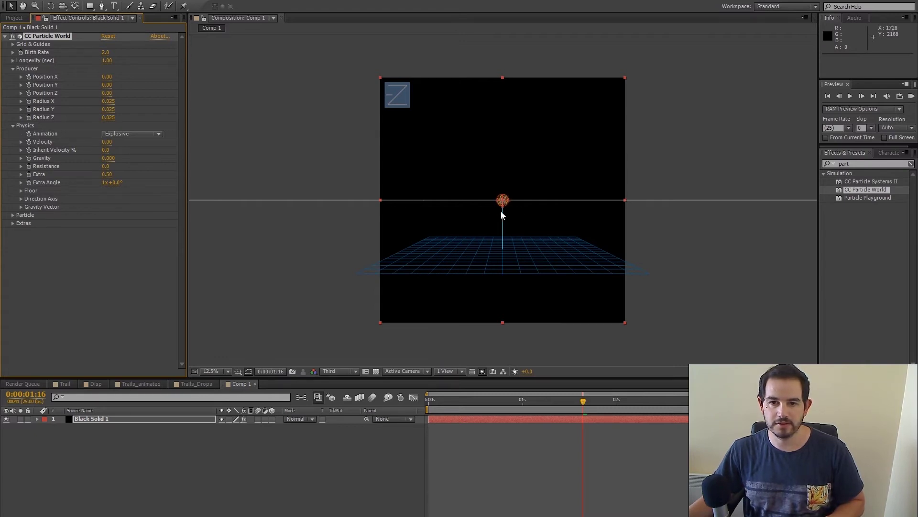
# Spread the particle producer across the frame with Radius X 0.725, Radius Y 0.765 and Radius Z 0.
pyautogui.moveTo(108, 101); pyautogui.dragTo(129, 104)
pyautogui.moveTo(146, 107); pyautogui.dragTo(146, 114)
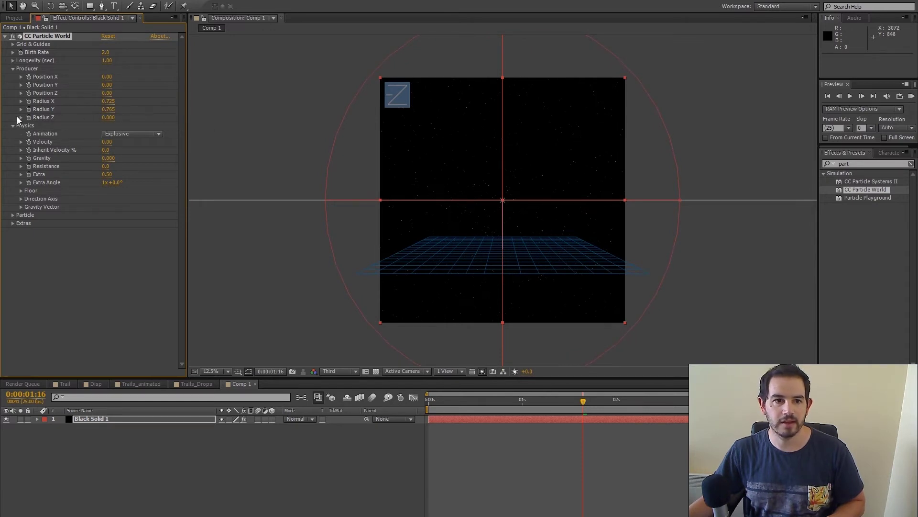
pyautogui.press('.')
pyautogui.press('.')
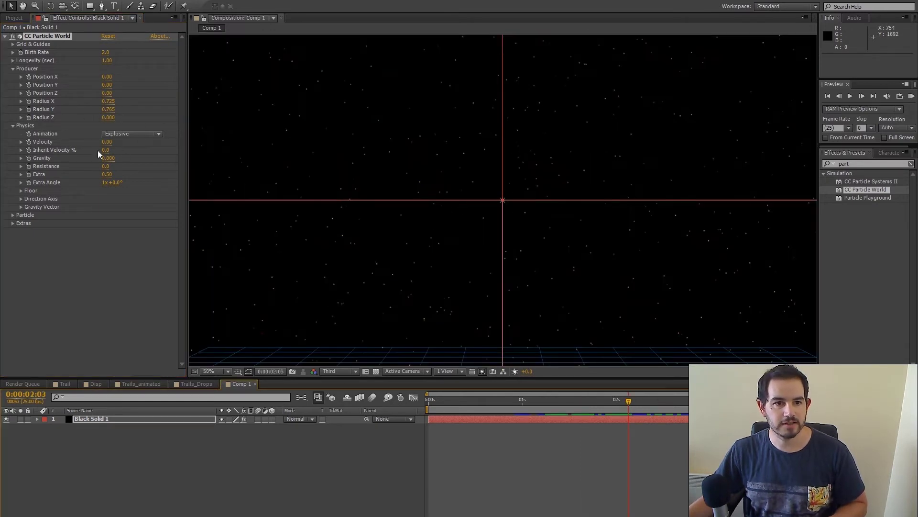
# Change the CC Particle World particle type to Shaded Sphere.
pyautogui.click(12, 215)
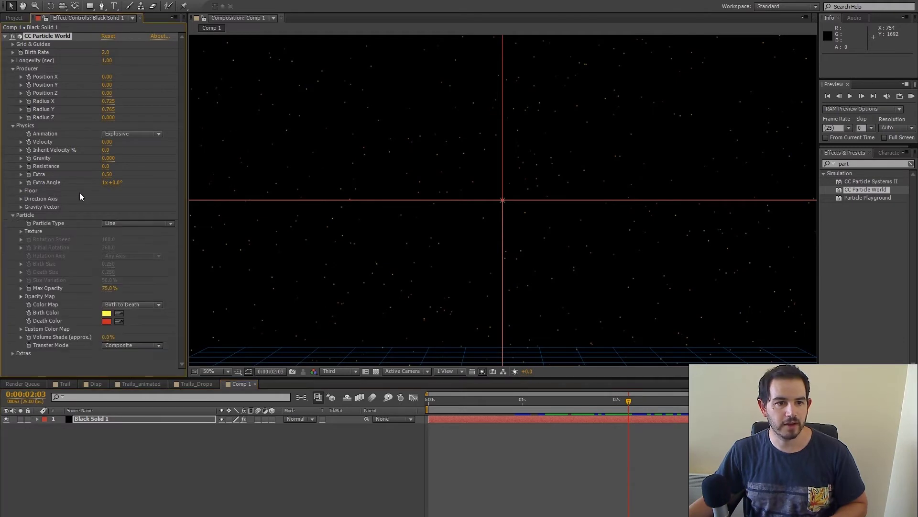
pyautogui.click(165, 223)
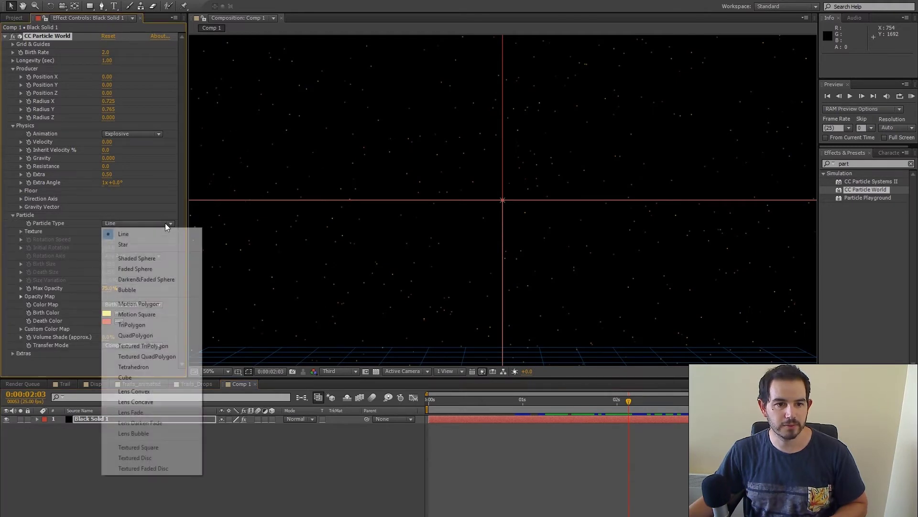
pyautogui.click(145, 260)
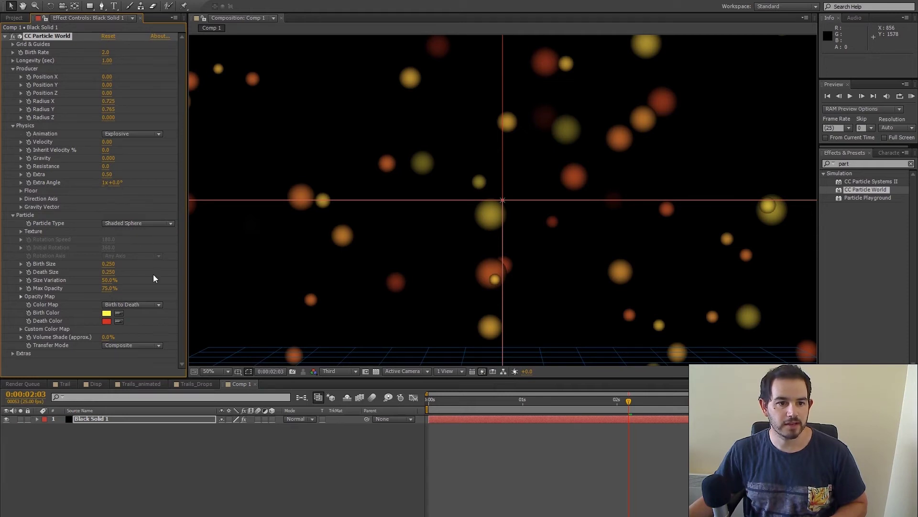
# Set the particles' Birth Color and Death Color to white.
pyautogui.click(110, 313)
pyautogui.moveTo(636, 148); pyautogui.dragTo(557, 101)
pyautogui.click(808, 135)
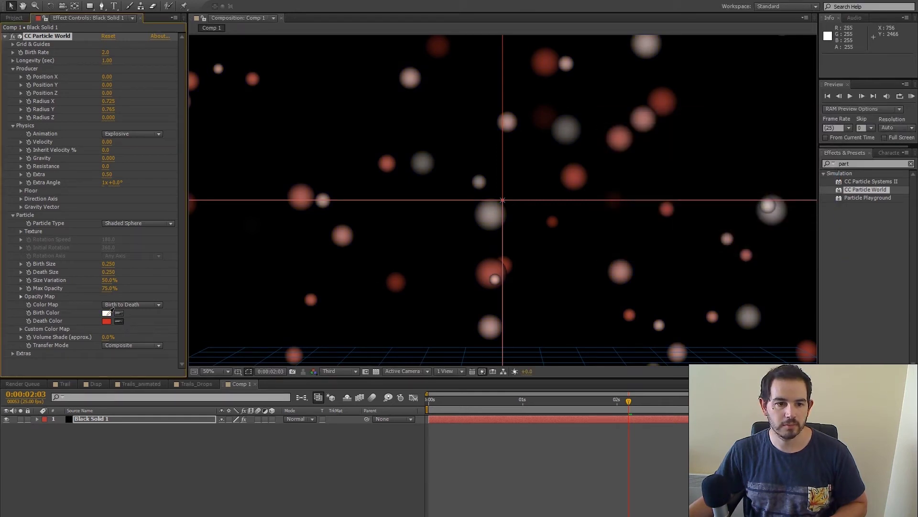
pyautogui.click(107, 311)
# Set the particles' Birth Size to 0.040, Death Size to 0.100 and Max Opacity to 100%.
pyautogui.moveTo(108, 265)
pyautogui.mouseDown()
pyautogui.moveTo(88, 265)
pyautogui.moveTo(98, 273)
pyautogui.mouseUp()
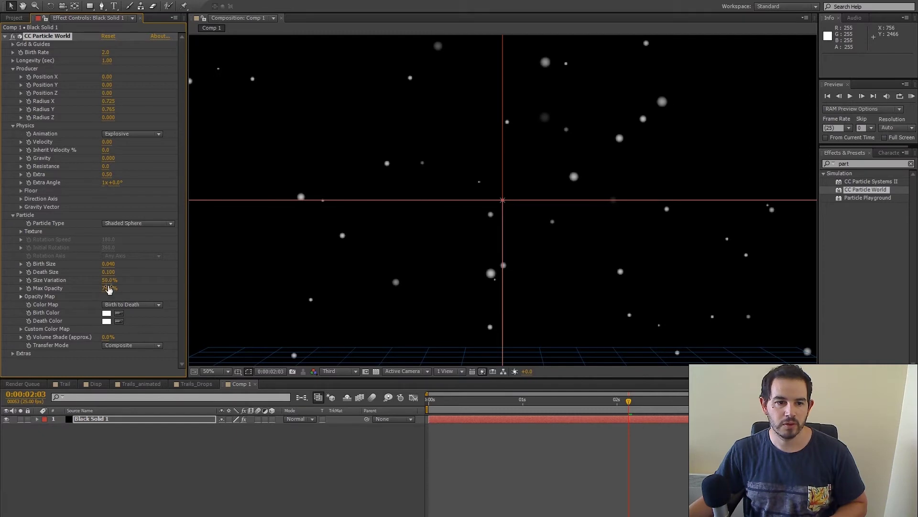
pyautogui.moveTo(113, 288); pyautogui.dragTo(210, 286)
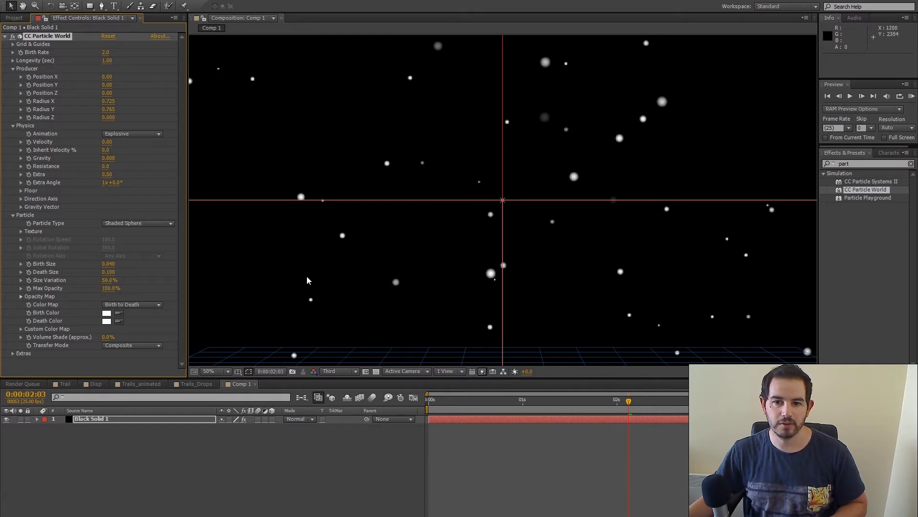
# Raise the particle Birth Rate to 8.0 and inspect the denser droplets up close.
pyautogui.scroll(-1, 310, 281)
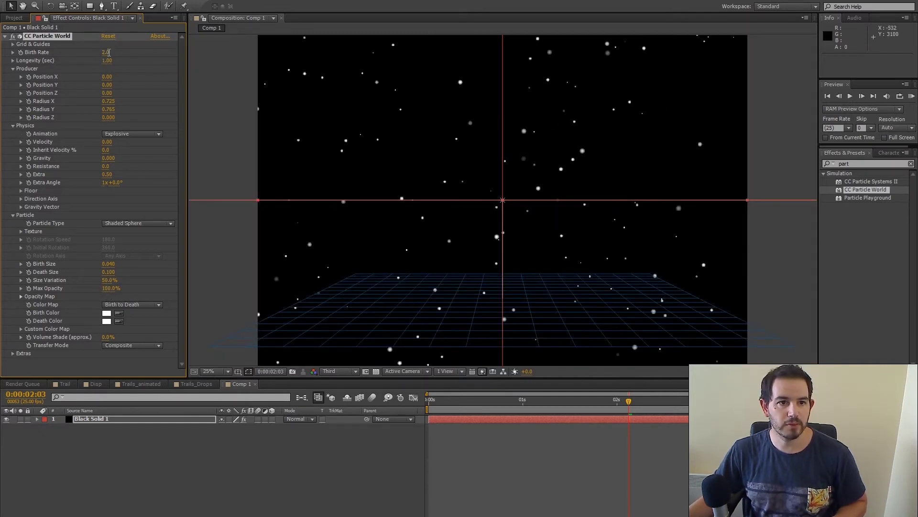
pyautogui.moveTo(109, 52); pyautogui.dragTo(135, 128)
pyautogui.moveTo(105, 52); pyautogui.dragTo(107, 54)
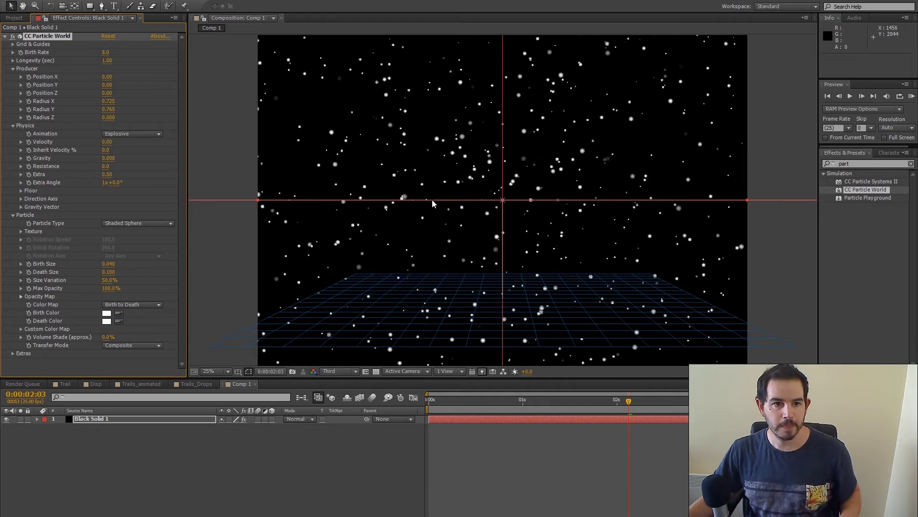
pyautogui.press('/')
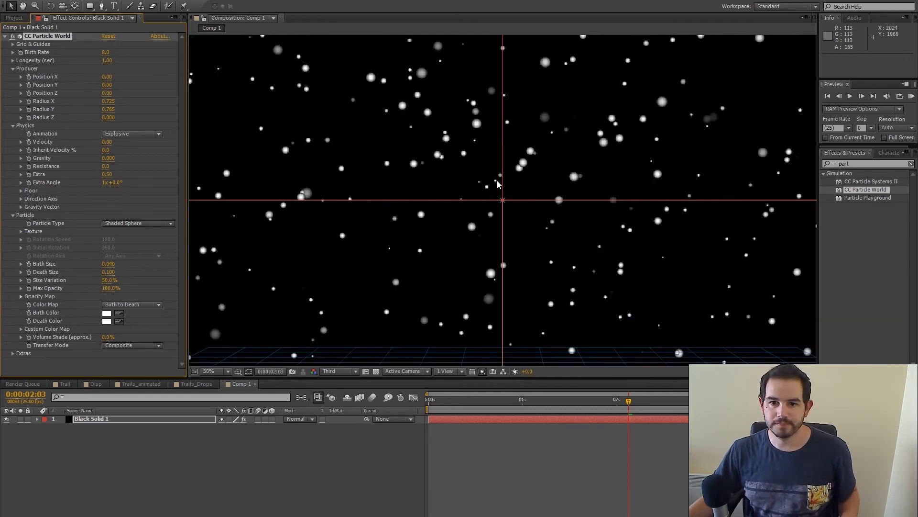
# Preview the droplet animation, set the composition view's resolution to Full, and inspect the spheres' shading up close around 0:00:02:06.
pyautogui.press('space')
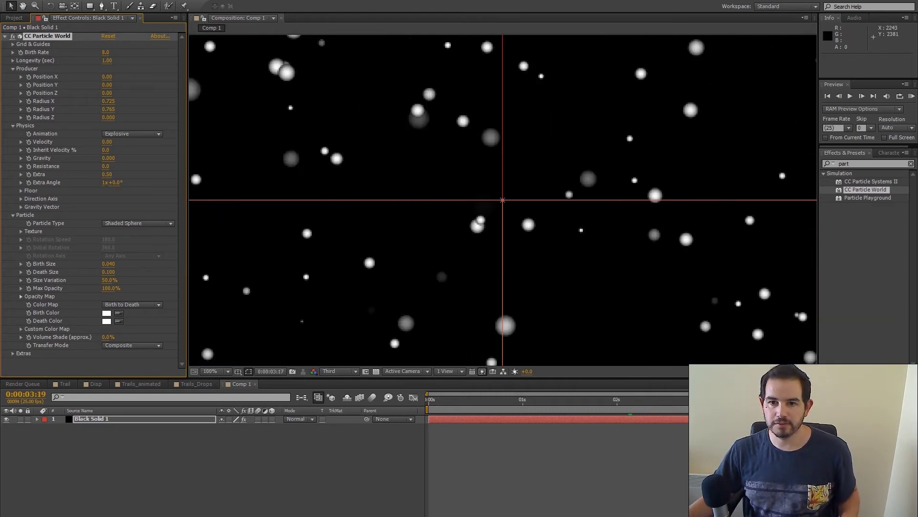
pyautogui.click(633, 406)
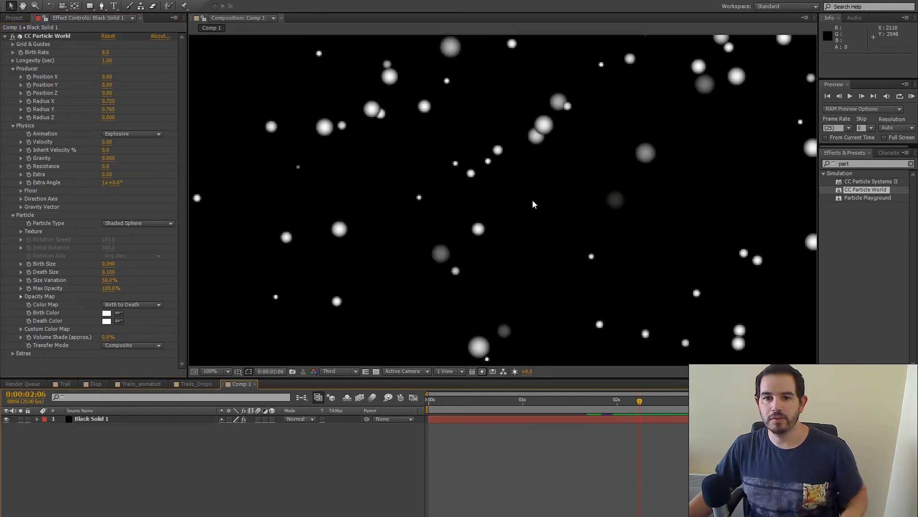
pyautogui.click(353, 372)
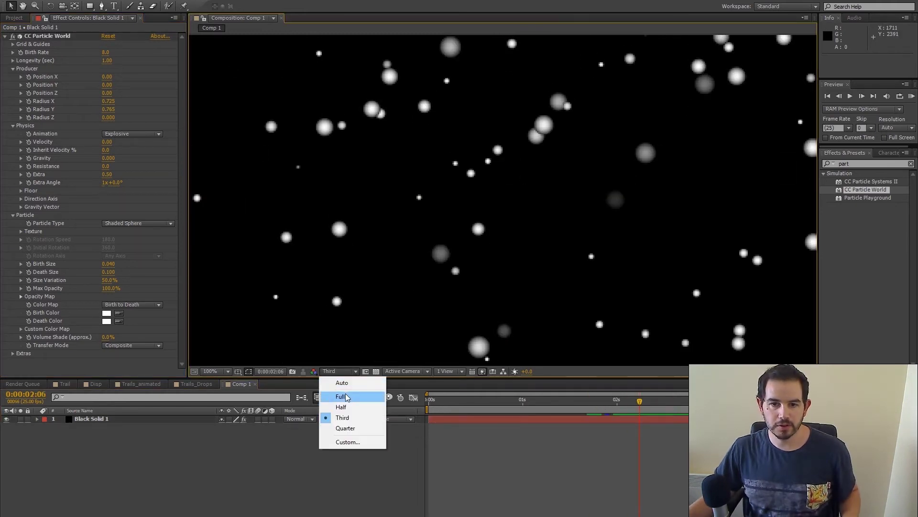
pyautogui.click(345, 393)
pyautogui.press('.')
pyautogui.press('.')
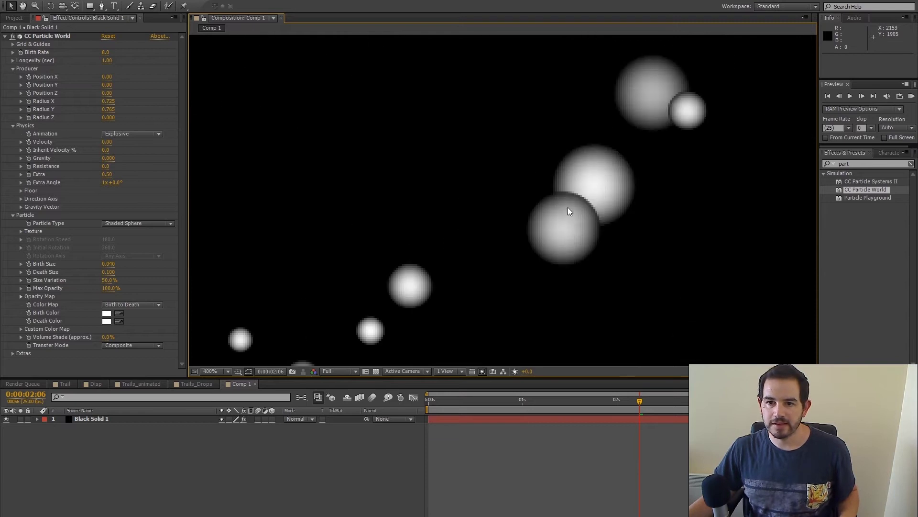
pyautogui.moveTo(512, 164); pyautogui.dragTo(593, 351)
pyautogui.moveTo(358, 118); pyautogui.dragTo(515, 186)
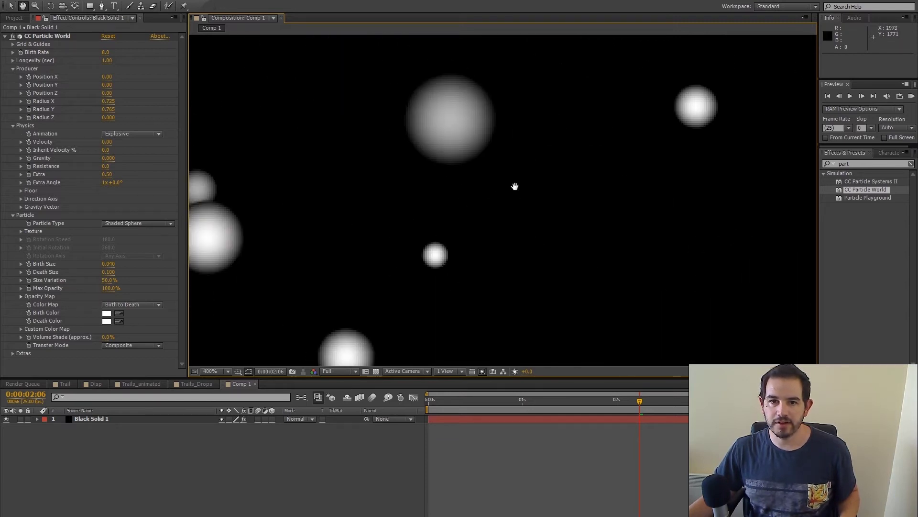
pyautogui.moveTo(476, 102); pyautogui.dragTo(489, 161)
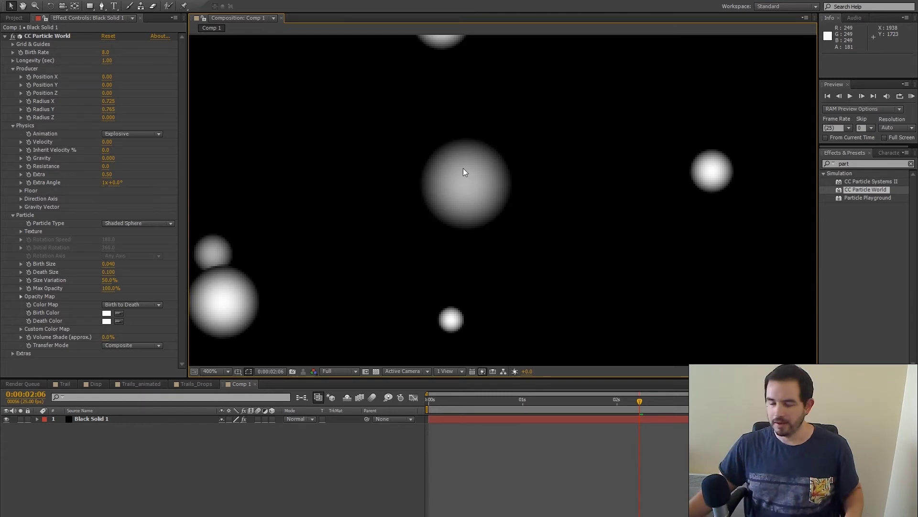
pyautogui.press(',')
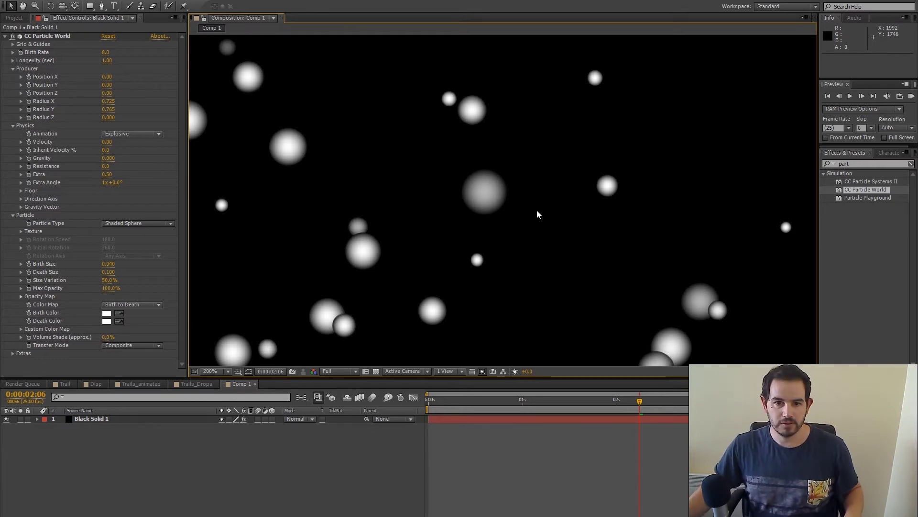
# Create a new white solid layer in the particle composition Comp 1.
pyautogui.click(138, 450)
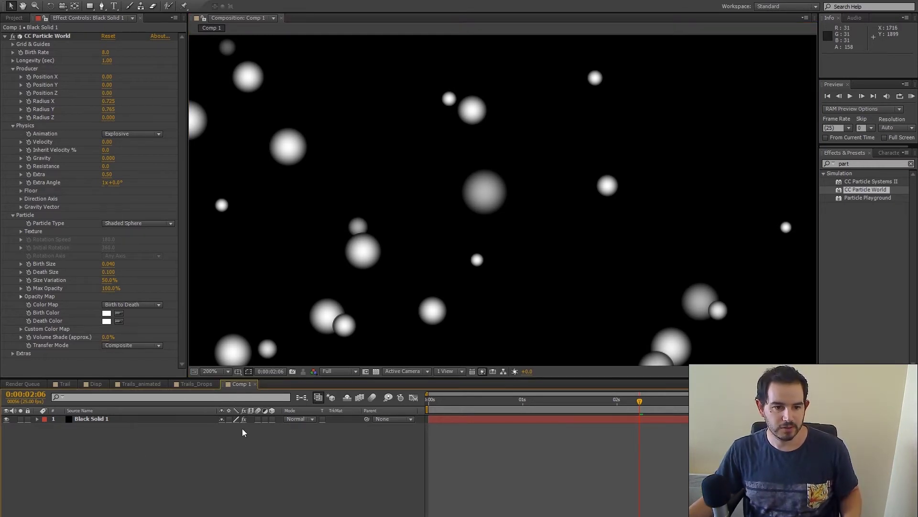
pyautogui.click(15, 17)
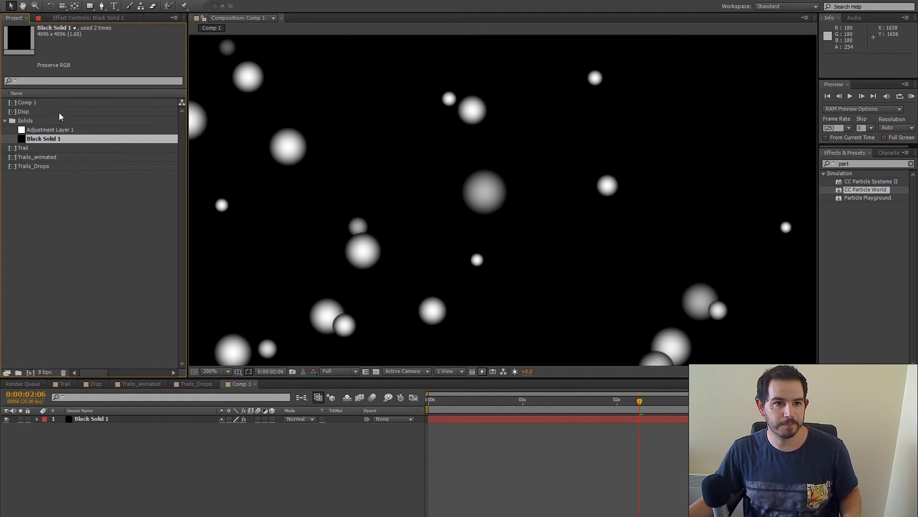
pyautogui.rightClick(155, 468)
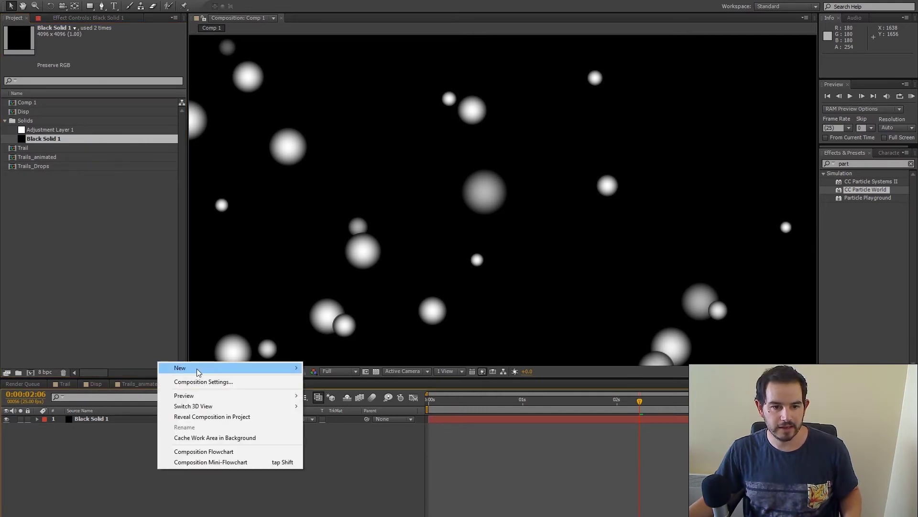
pyautogui.moveTo(168, 368)
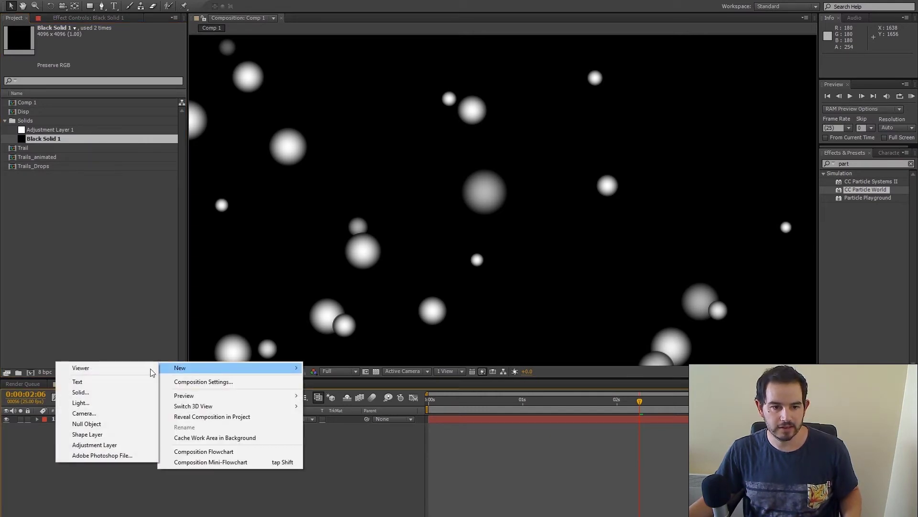
pyautogui.click(96, 393)
pyautogui.click(453, 319)
pyautogui.moveTo(575, 111); pyautogui.dragTo(565, 92)
pyautogui.click(821, 132)
pyautogui.press('Return')
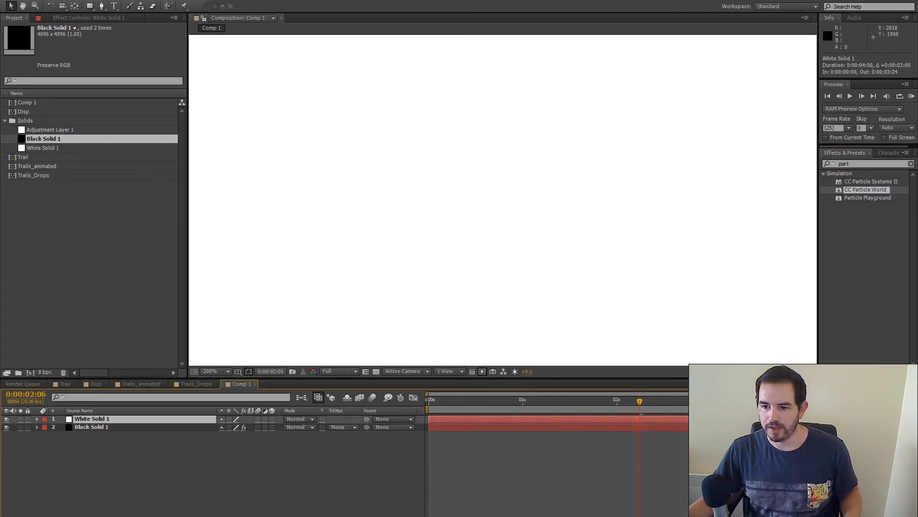
# Place the white solid beneath Black Solid 1, set its track matte to Alpha Matte "Black Solid 1", and check the flat white droplets.
pyautogui.moveTo(105, 420); pyautogui.dragTo(106, 437)
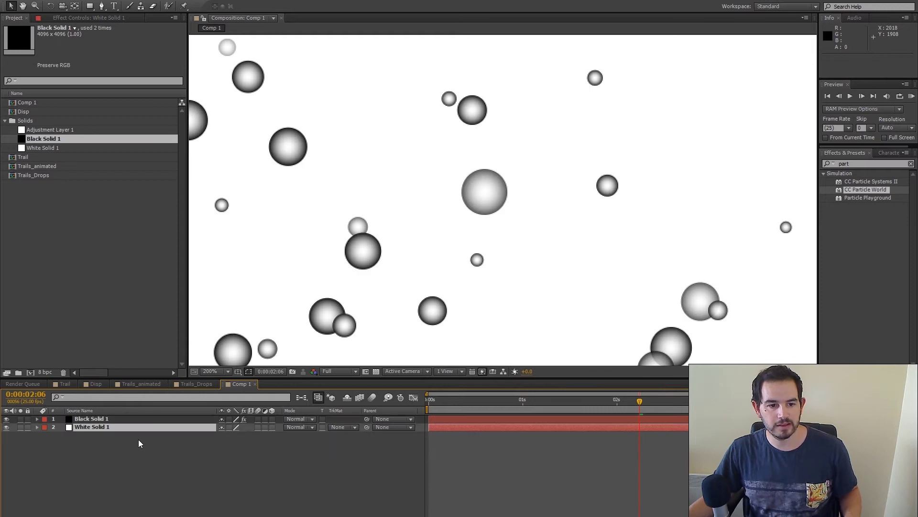
pyautogui.click(357, 428)
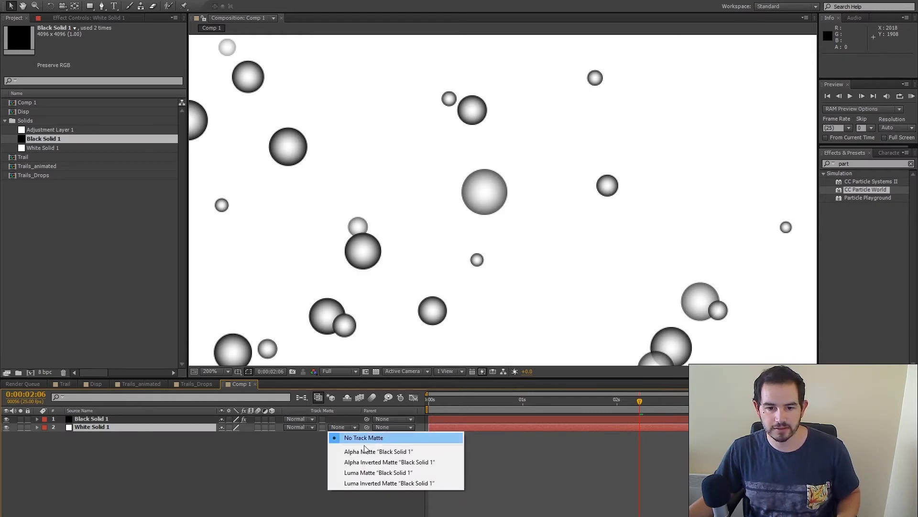
pyautogui.click(379, 451)
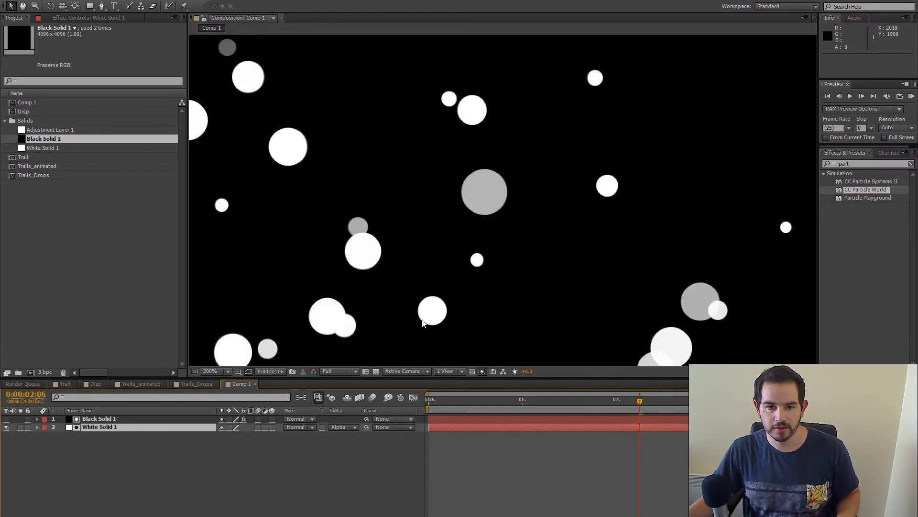
pyautogui.scroll(-2, 515, 239)
pyautogui.click(538, 404)
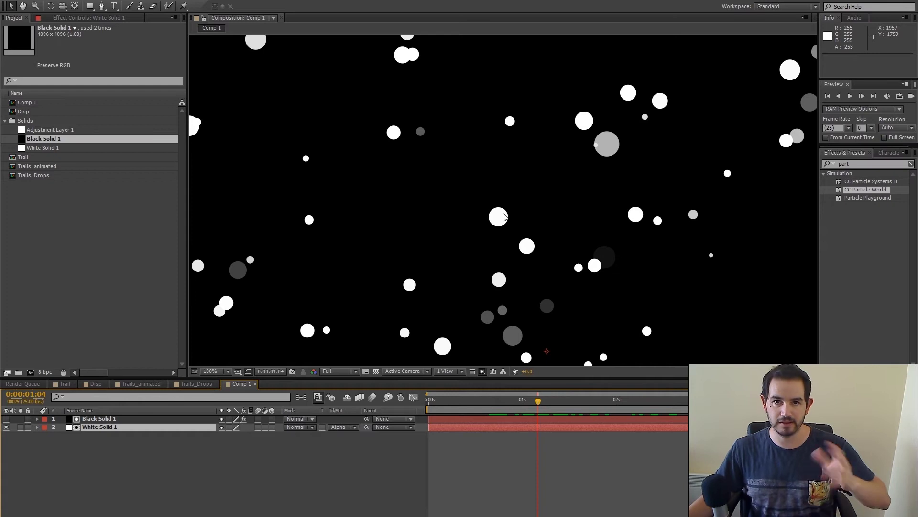
pyautogui.scroll(-4, 394, 329)
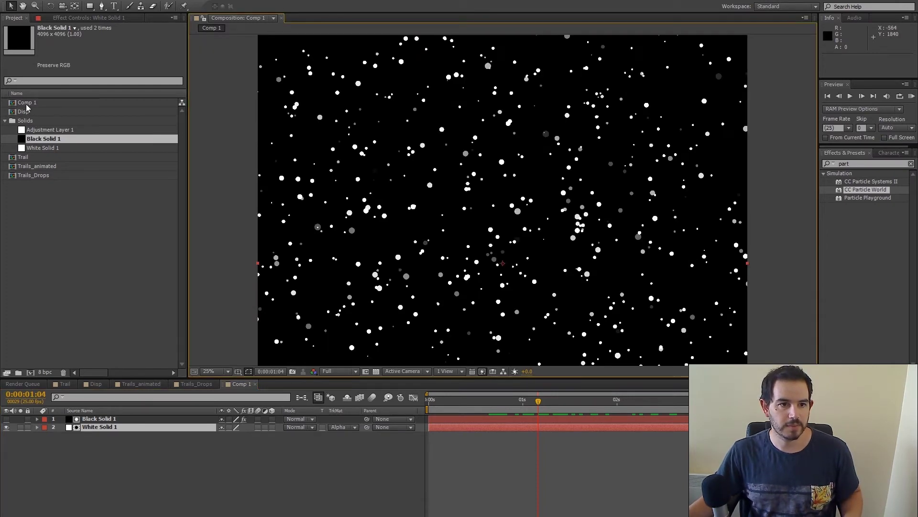
# Rename the particle composition Comp 1 as Rain_Specs.
pyautogui.rightClick(26, 104)
pyautogui.click(60, 224)
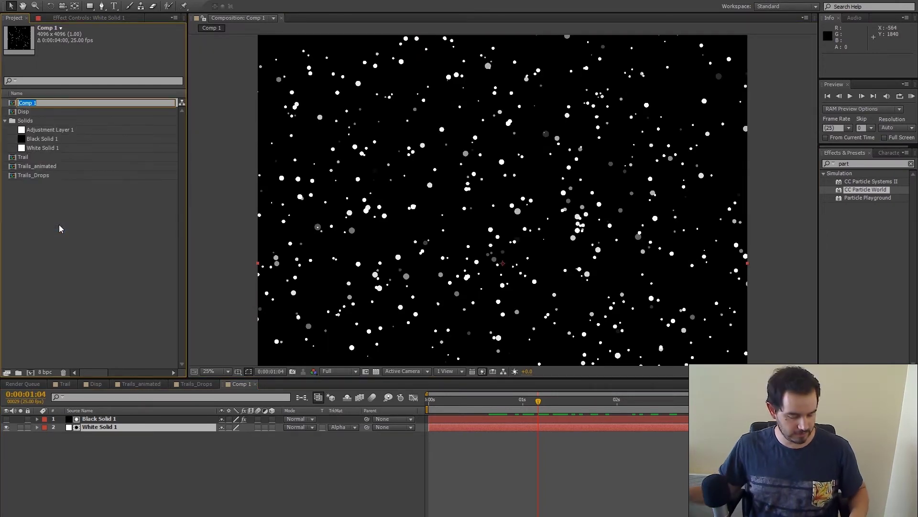
pyautogui.write('Rain_Specs')
pyautogui.press('Return')
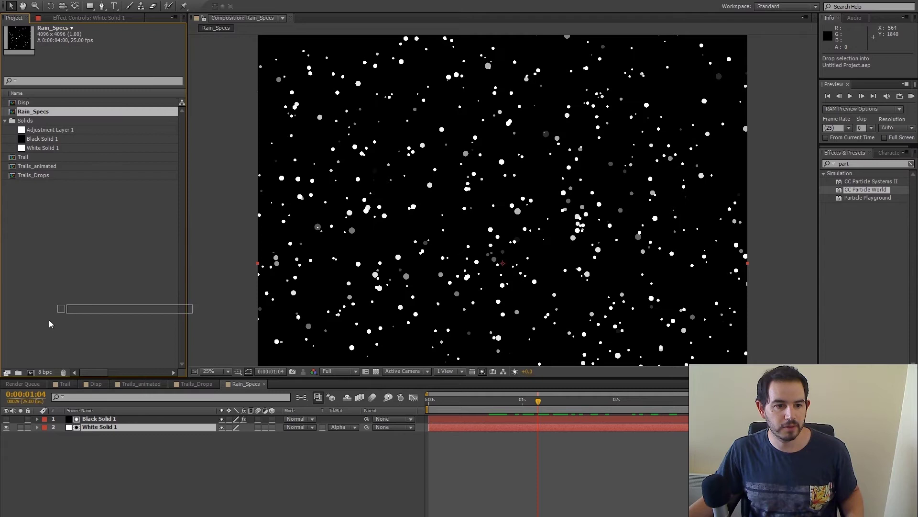
# Create a new composition containing Rain_Specs and rename it Rain_Loop_Final.
pyautogui.hotkey('ctrl', 'd')
pyautogui.doubleClick(35, 103)
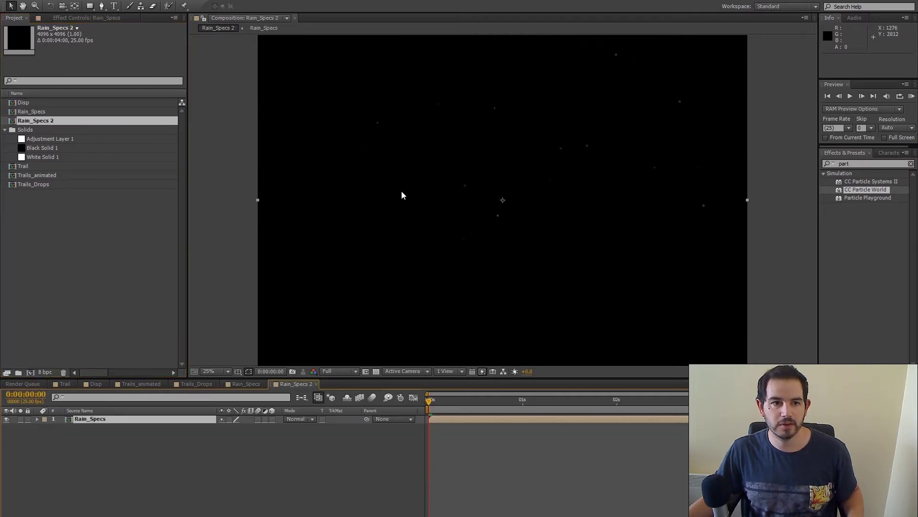
pyautogui.rightClick(44, 122)
pyautogui.click(78, 242)
pyautogui.write('Rain_Loop_Final')
pyautogui.press('Return')
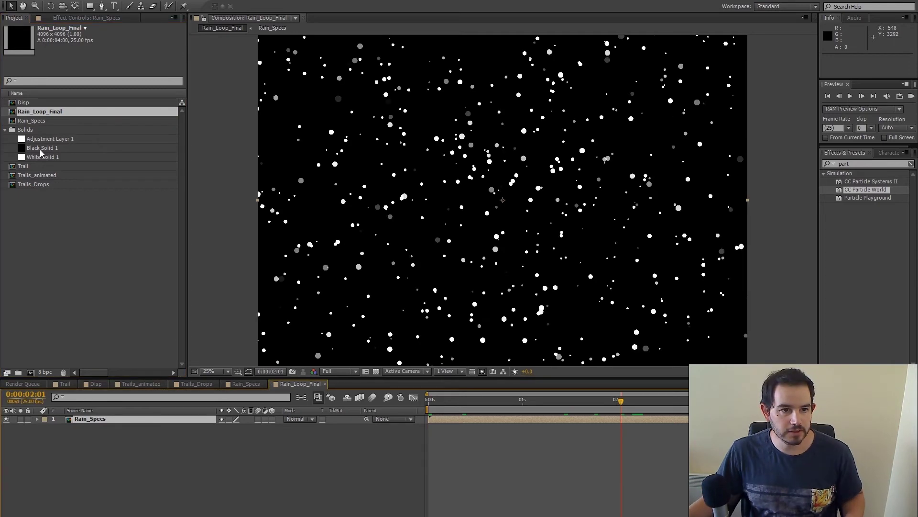
# Add Black Solid 1 beneath Rain_Specs in Rain_Loop_Final and extend it to the composition's full 4-second duration.
pyautogui.moveTo(42, 148); pyautogui.dragTo(153, 430)
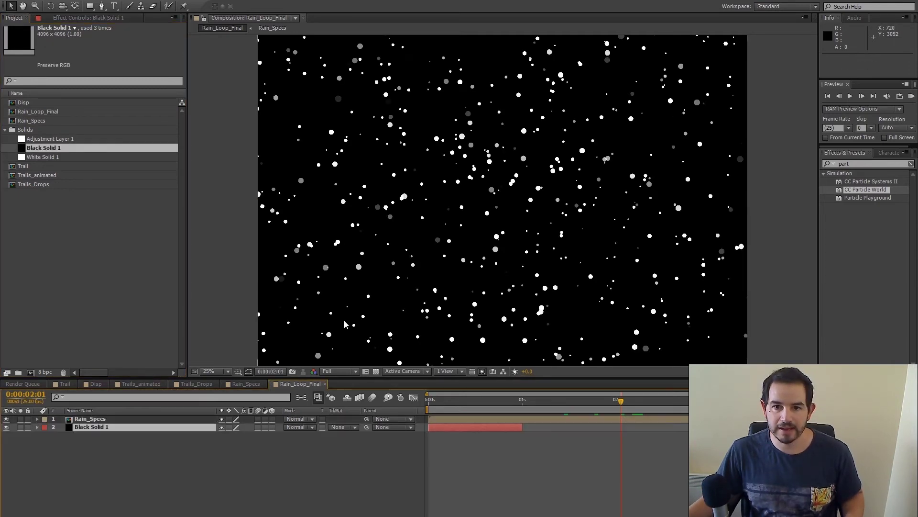
pyautogui.moveTo(520, 431); pyautogui.dragTo(794, 428)
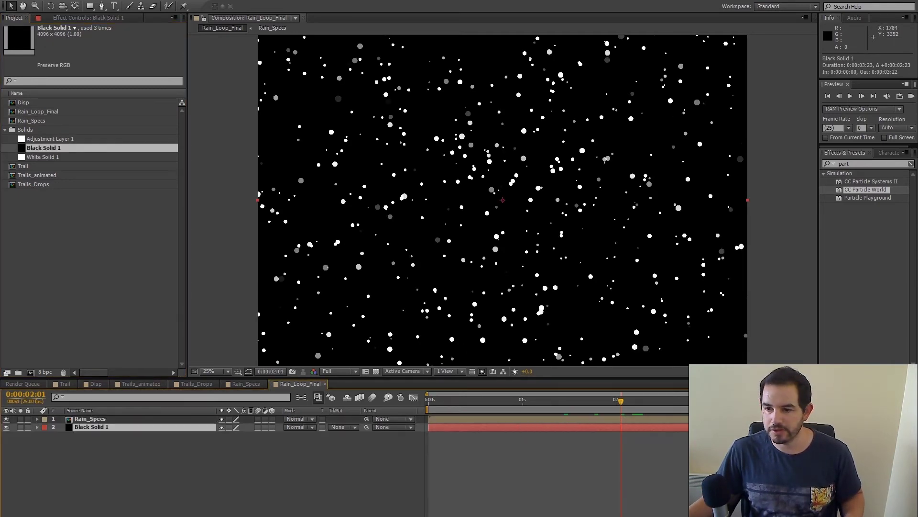
pyautogui.moveTo(677, 335); pyautogui.dragTo(685, 316)
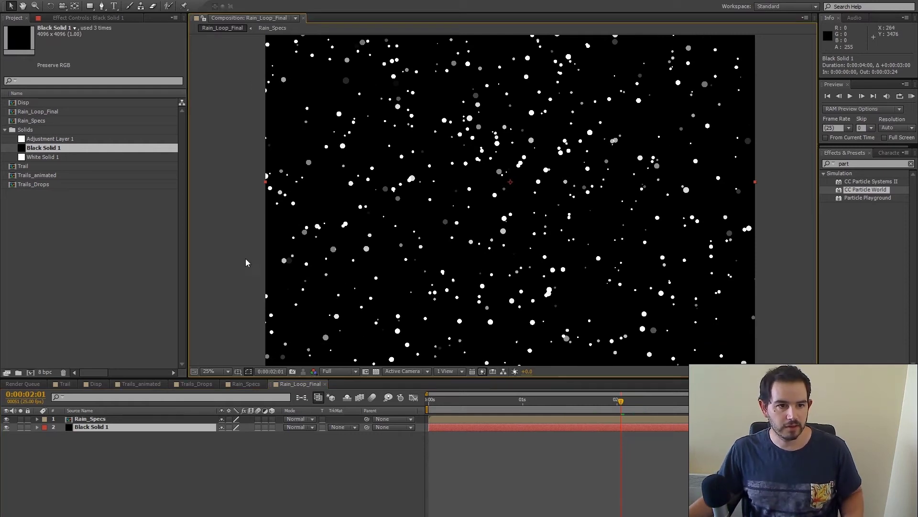
# Add Trails_Drops as the uppermost layer of Rain_Loop_Final and review the drips together with the specks at several times.
pyautogui.moveTo(41, 184); pyautogui.dragTo(91, 422)
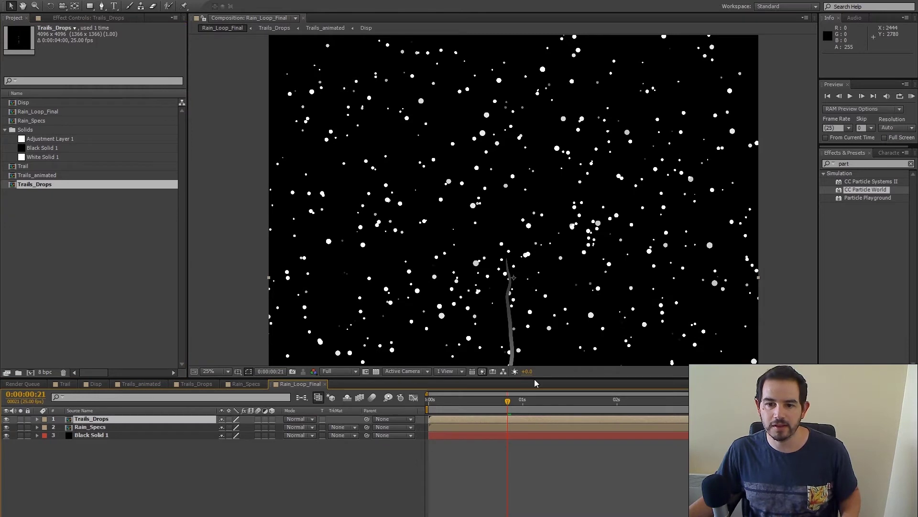
pyautogui.moveTo(509, 406); pyautogui.dragTo(626, 401)
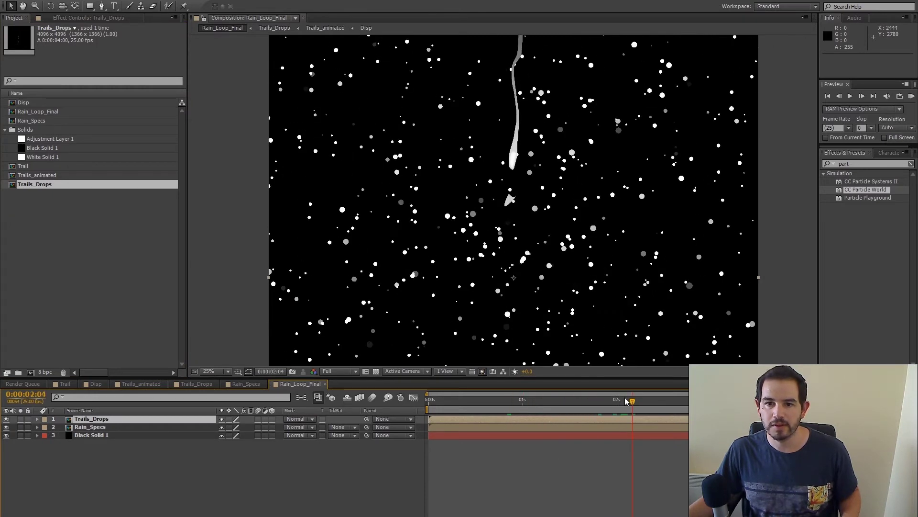
pyautogui.scroll(2, 514, 203)
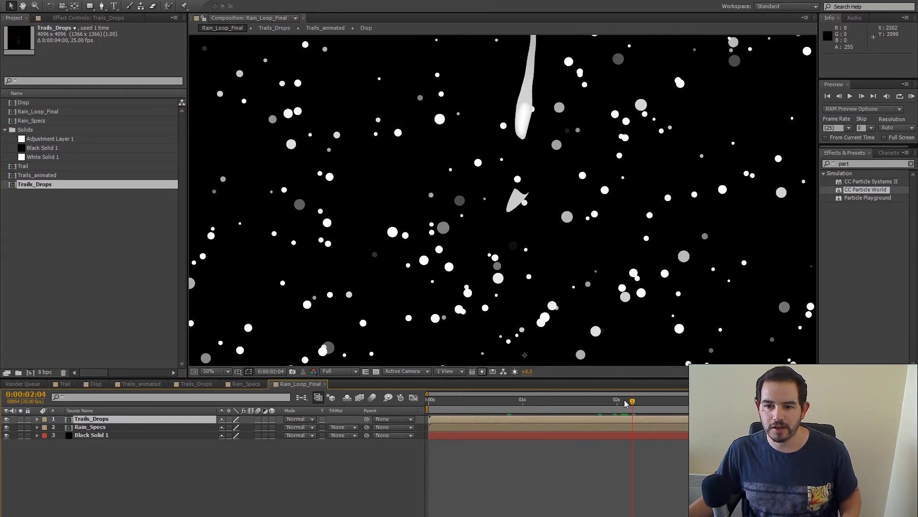
pyautogui.moveTo(637, 404); pyautogui.dragTo(640, 402)
pyautogui.scroll(-2, 532, 211)
pyautogui.scroll(4, 479, 245)
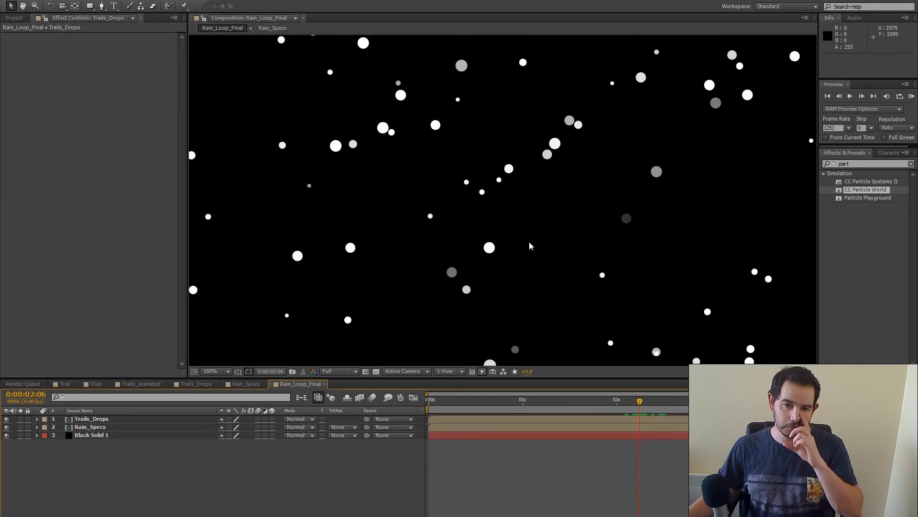
pyautogui.scroll(-4, 536, 235)
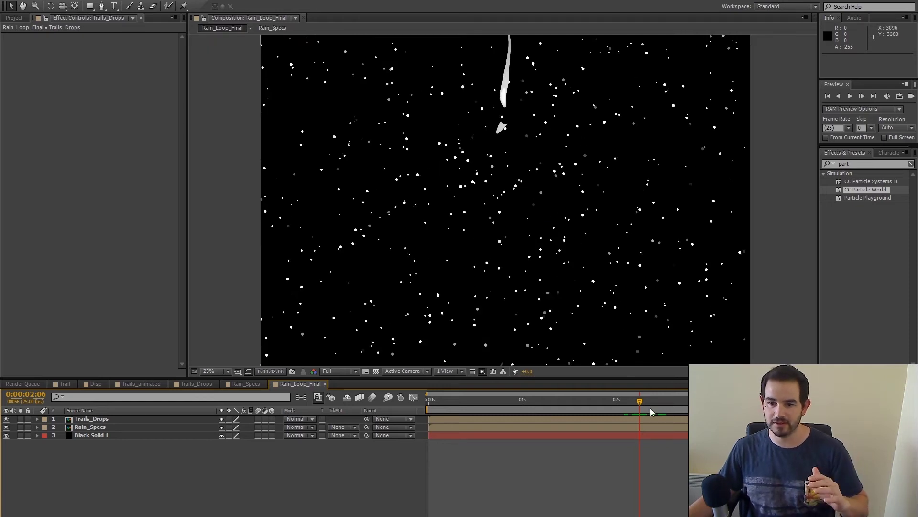
pyautogui.moveTo(639, 405); pyautogui.dragTo(692, 409)
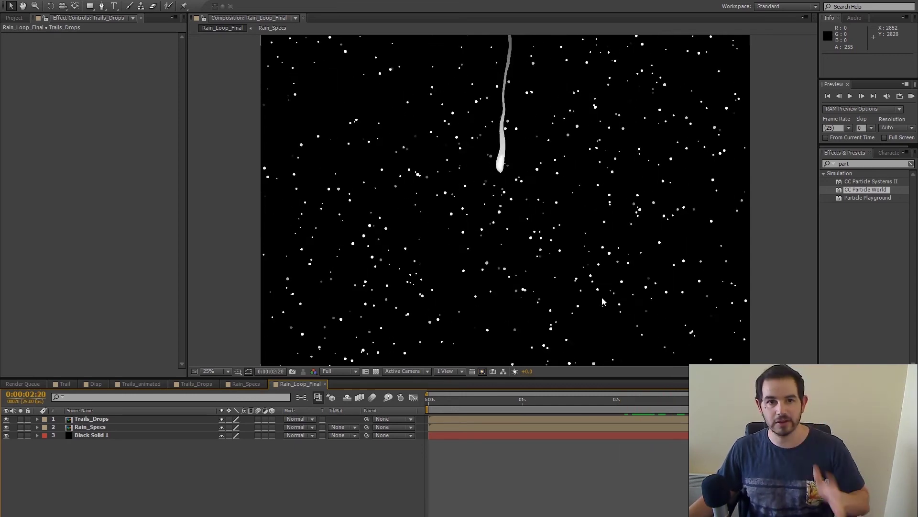
pyautogui.click(580, 399)
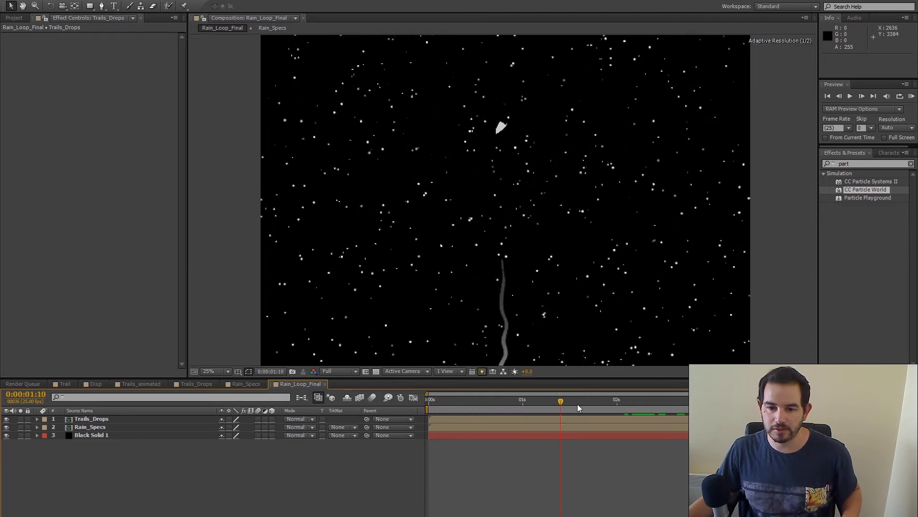
# Review the Rain_Specs composition and create another new composition with Rain_Specs nested in it.
pyautogui.click(246, 384)
pyautogui.scroll(-1, 412, 238)
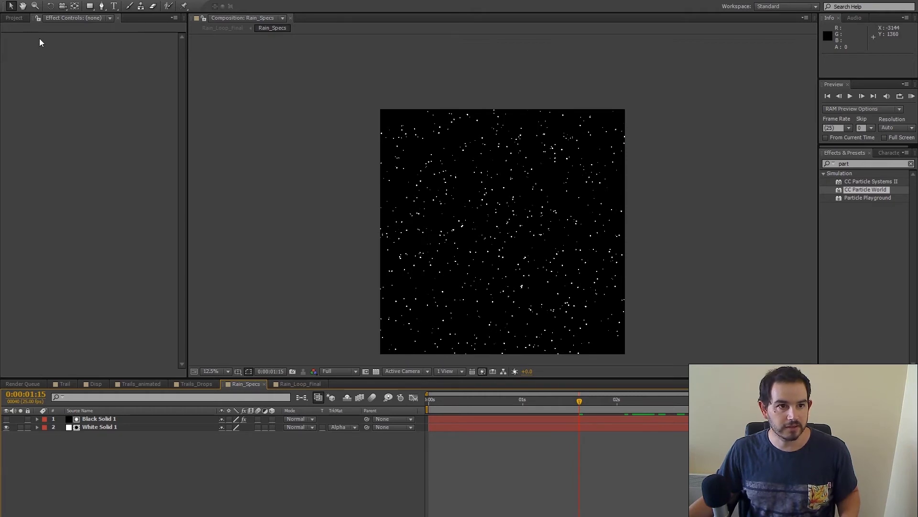
pyautogui.click(14, 18)
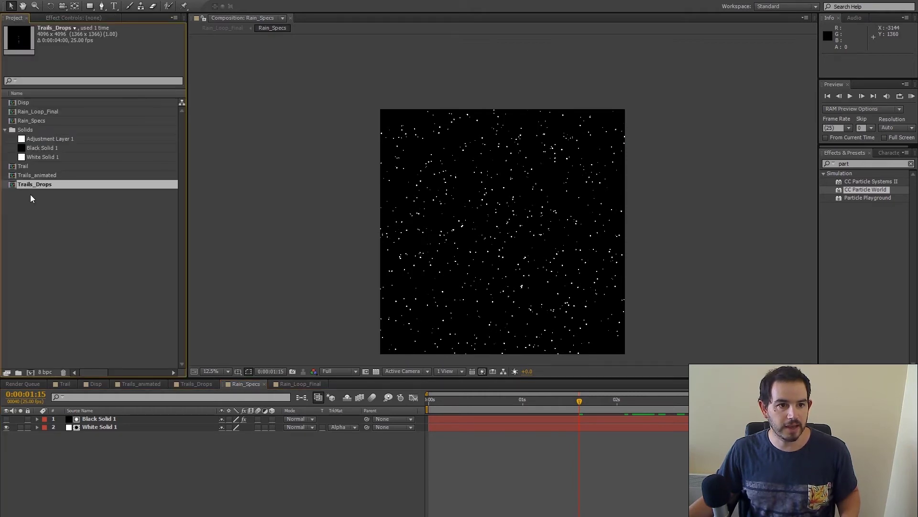
pyautogui.click(30, 119)
pyautogui.hotkey('ctrl', 'd')
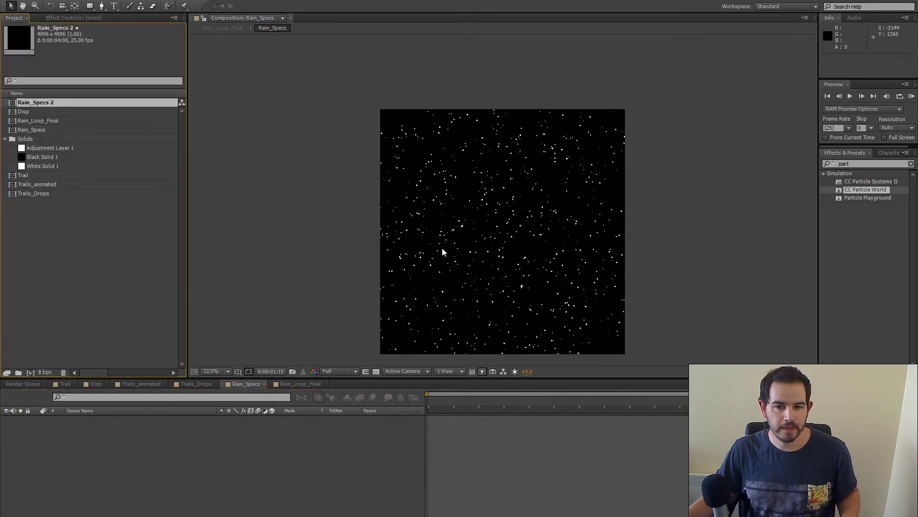
pyautogui.moveTo(445, 400); pyautogui.dragTo(215, 449)
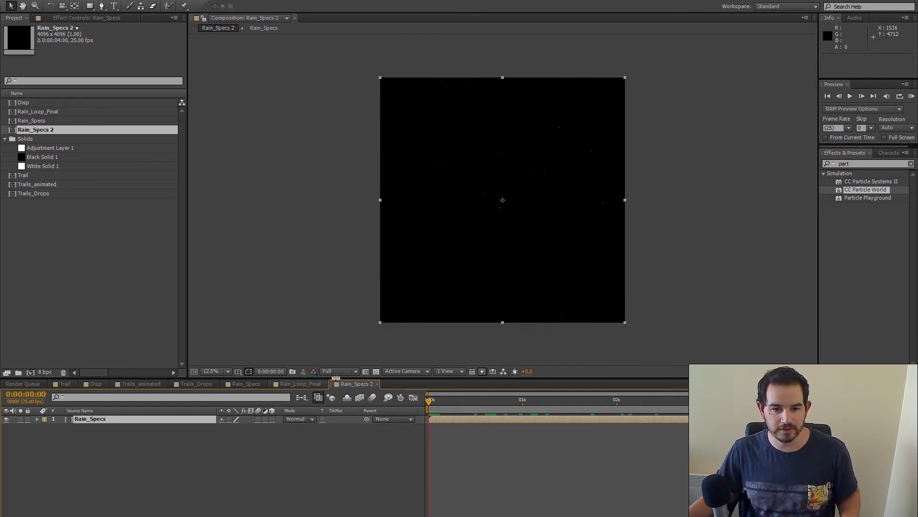
# Duplicate the Rain_Specs layer in Rain_Specs 2 and time-reverse the upper copy.
pyautogui.click(109, 429)
pyautogui.click(89, 419)
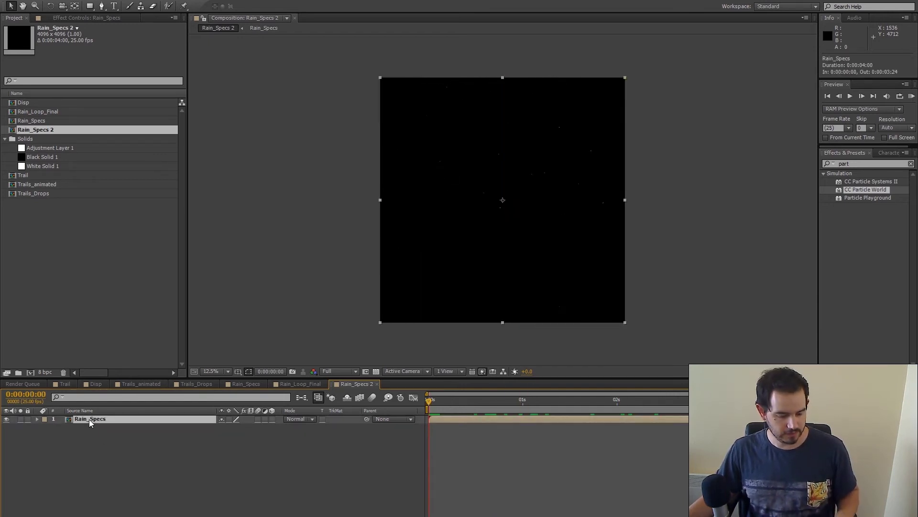
pyautogui.hotkey('ctrl', 'd')
pyautogui.rightClick(100, 419)
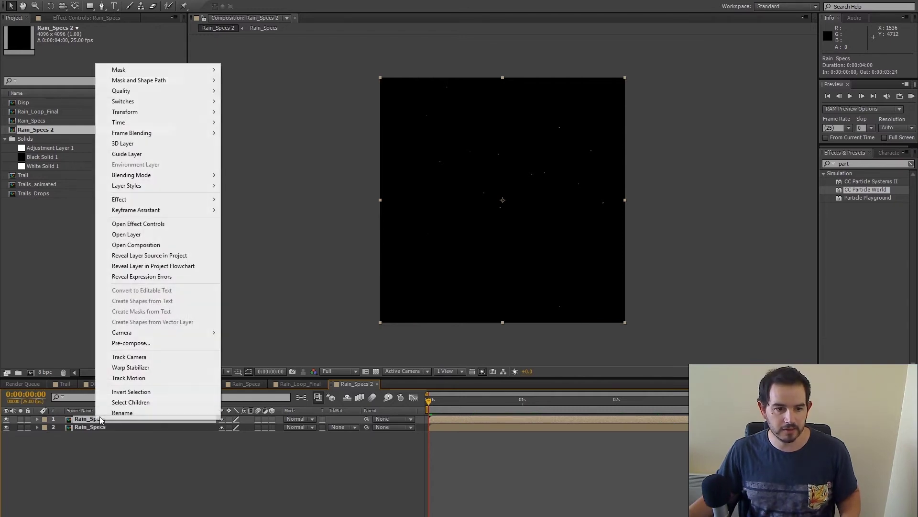
pyautogui.moveTo(138, 126)
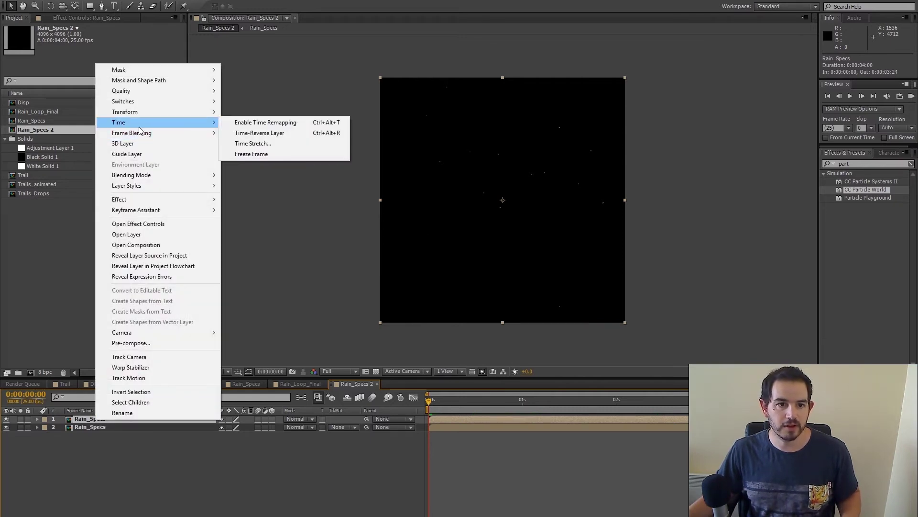
pyautogui.click(260, 134)
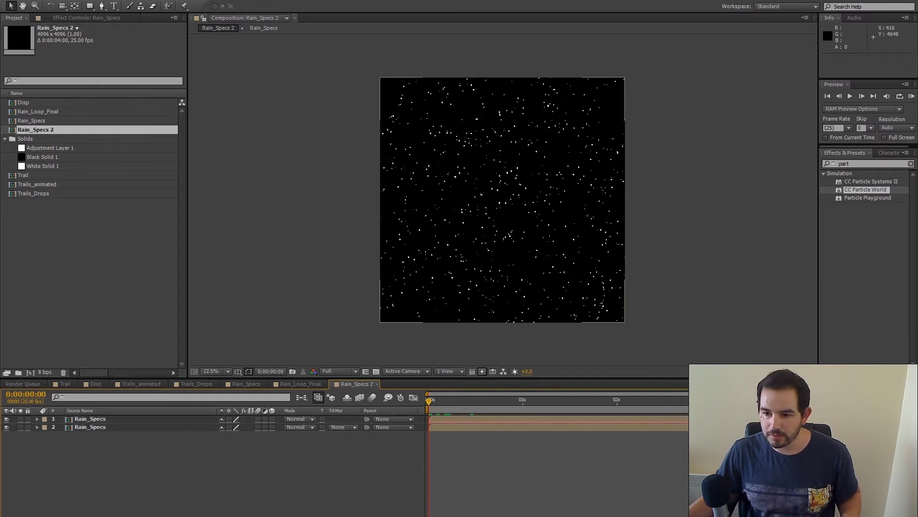
# Shift the lower Rain_Specs layer to end at the 2-second mark and the reversed copy to start there.
pyautogui.click(618, 400)
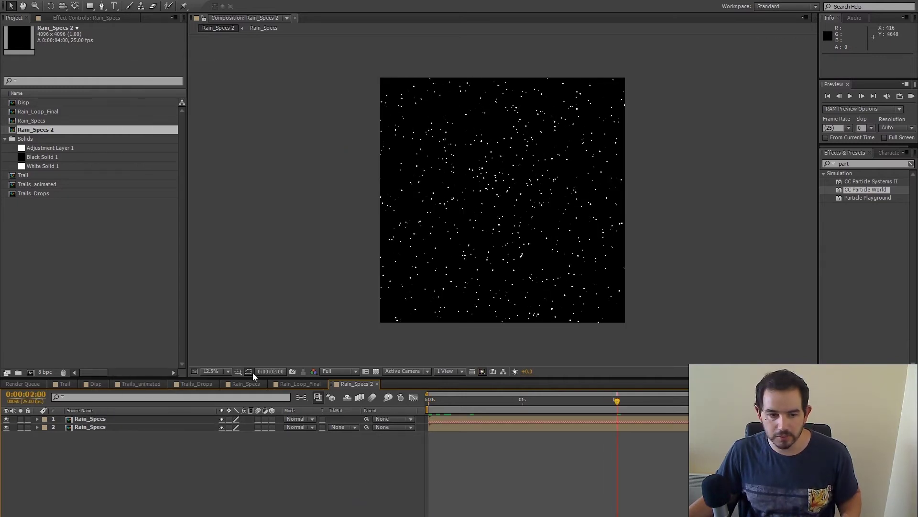
pyautogui.click(543, 424)
pyautogui.moveTo(746, 427); pyautogui.dragTo(587, 440)
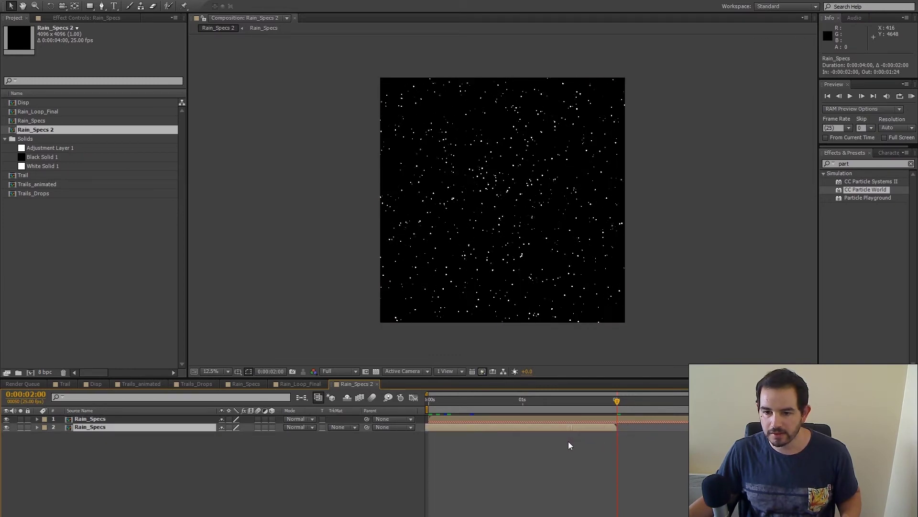
pyautogui.moveTo(464, 418); pyautogui.dragTo(637, 421)
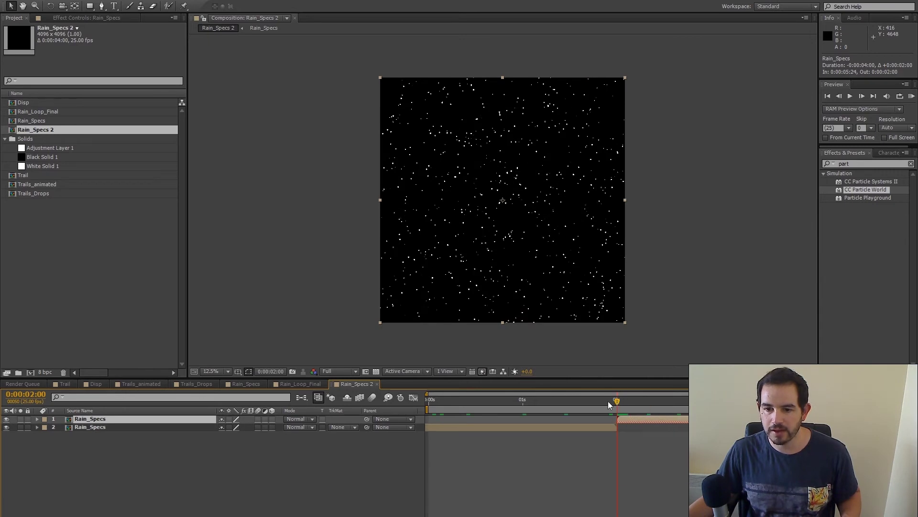
# Review the Rain_Specs 2 animation across its timeline, comparing the start and end and inspecting the specks up close.
pyautogui.moveTo(569, 402); pyautogui.dragTo(808, 400)
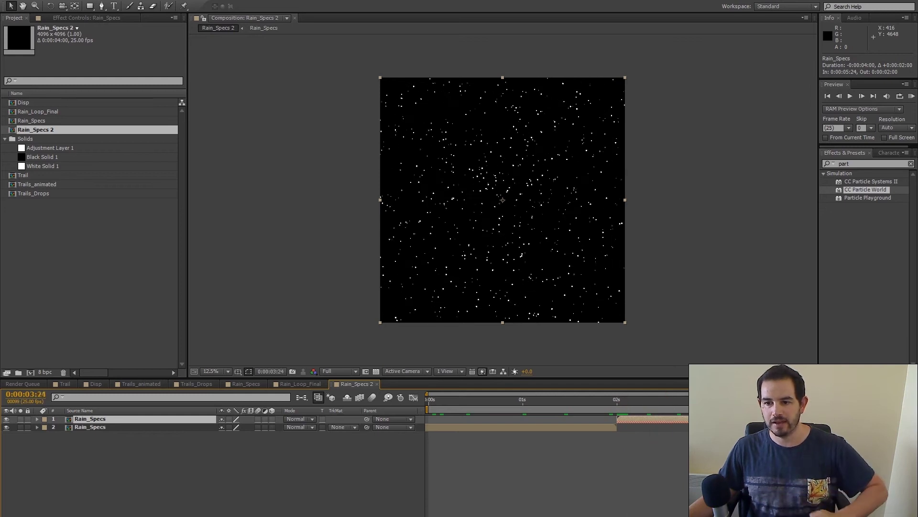
pyautogui.click(828, 96)
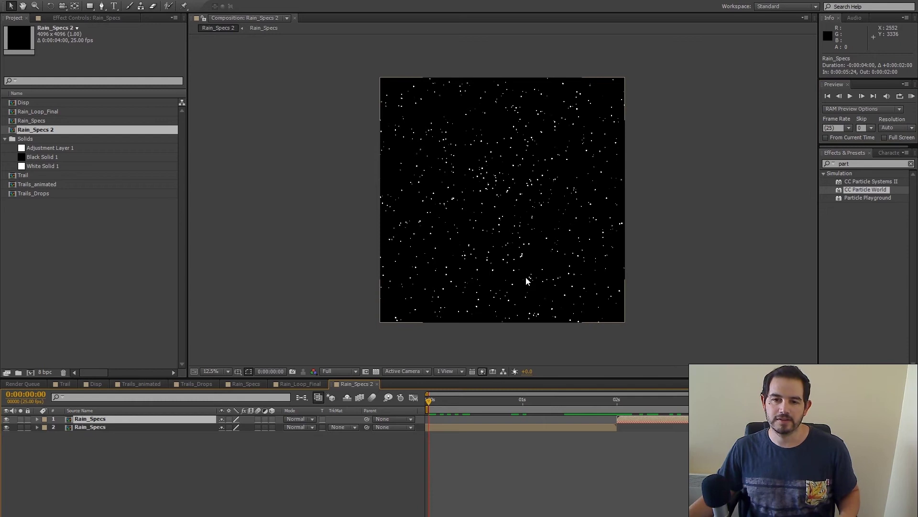
pyautogui.scroll(2, 526, 277)
pyautogui.press('space')
pyautogui.moveTo(551, 244); pyautogui.dragTo(546, 212)
pyautogui.moveTo(580, 401); pyautogui.dragTo(703, 399)
pyautogui.moveTo(642, 400); pyautogui.dragTo(430, 401)
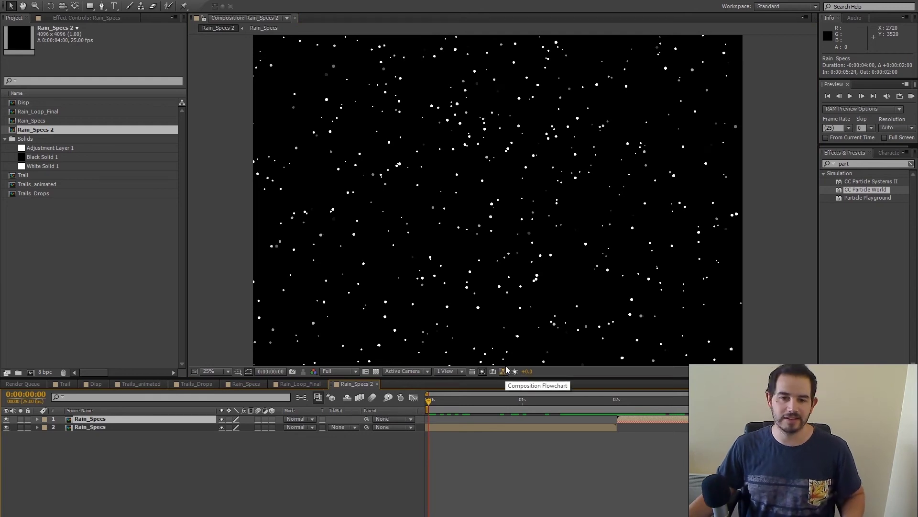
pyautogui.scroll(2, 495, 253)
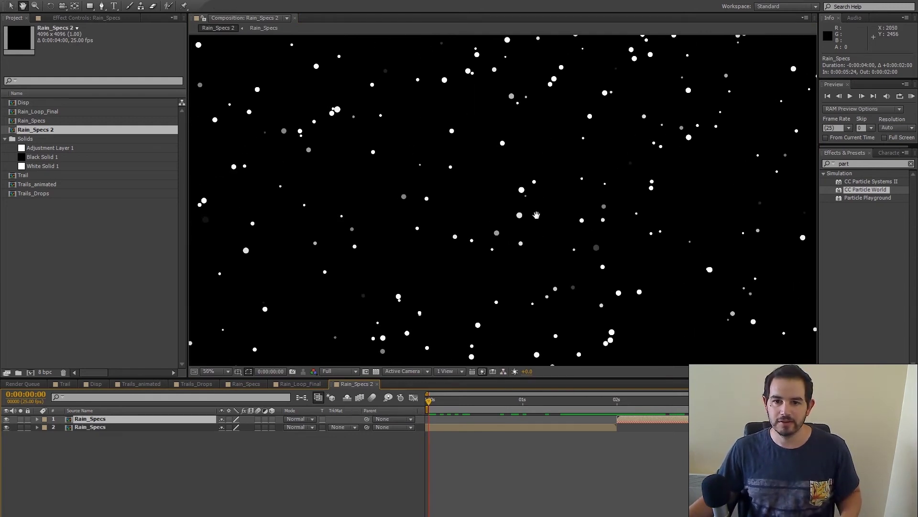
pyautogui.scroll(2, 502, 251)
pyautogui.press('v')
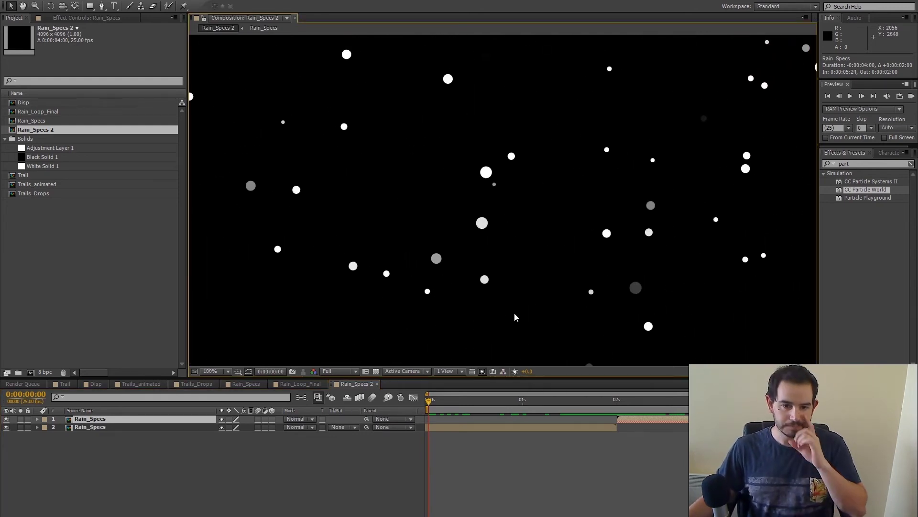
# Open Rain_Loop_Final, move it to the end of the open compositions, and rename Rain_Specs 2 as Rain_Specs_Loop.
pyautogui.click(301, 384)
pyautogui.moveTo(316, 387); pyautogui.dragTo(362, 390)
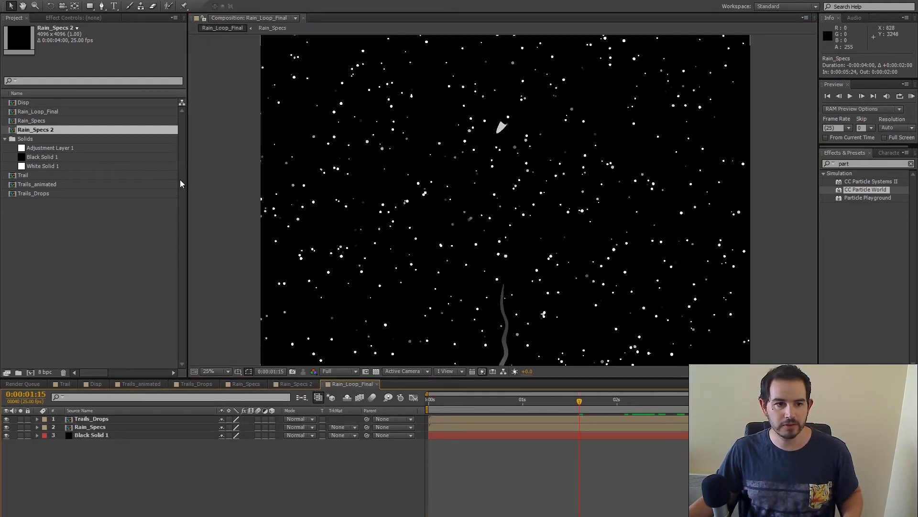
pyautogui.rightClick(34, 133)
pyautogui.click(57, 249)
pyautogui.click(58, 131)
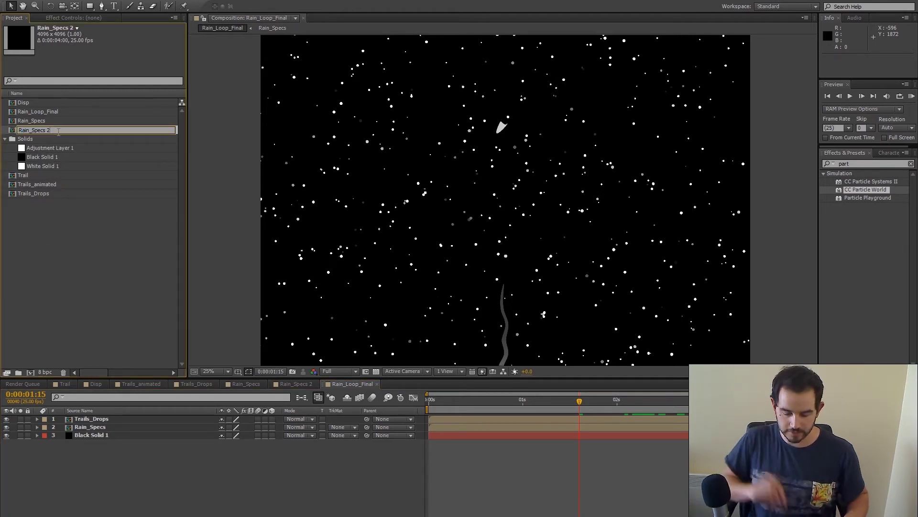
pyautogui.write('_Loop')
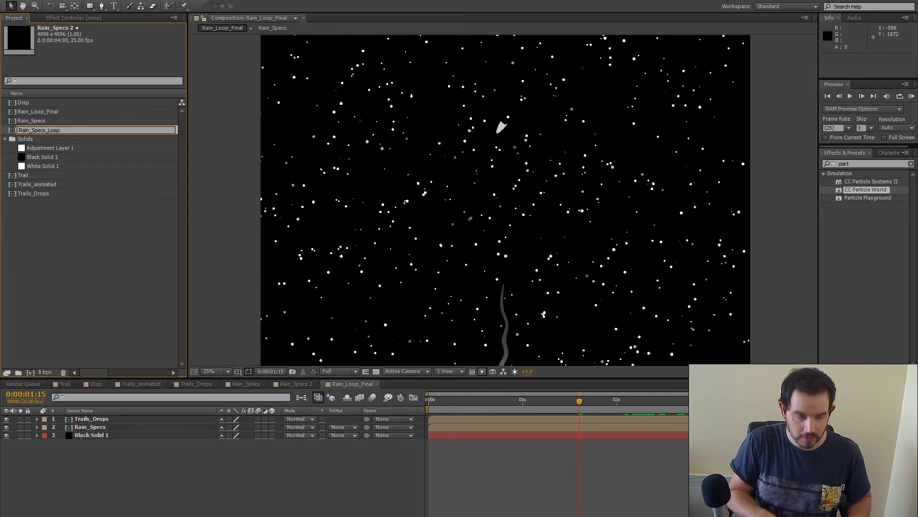
pyautogui.press('Return')
# Replace the Rain_Specs layer in Rain_Loop_Final with Rain_Specs_Loop beneath Trails_Drops and return to the first frame.
pyautogui.moveTo(58, 132); pyautogui.dragTo(87, 428)
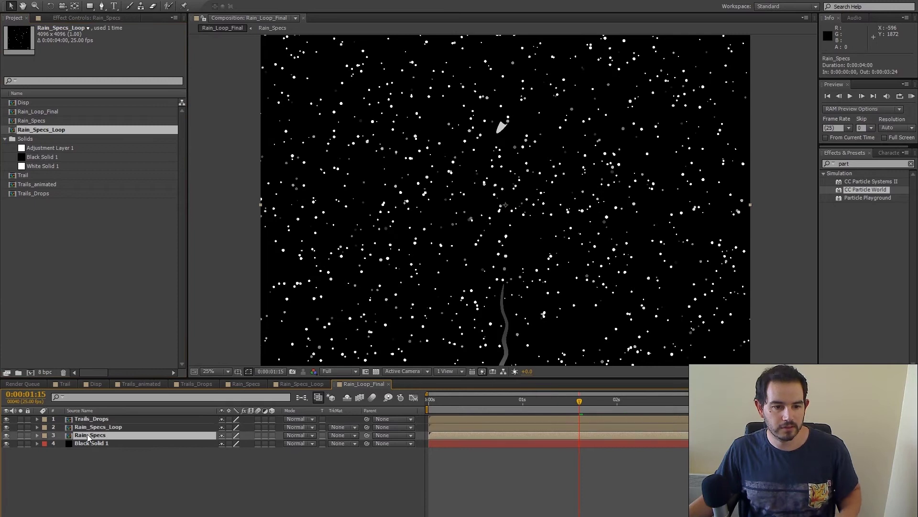
pyautogui.click(194, 473)
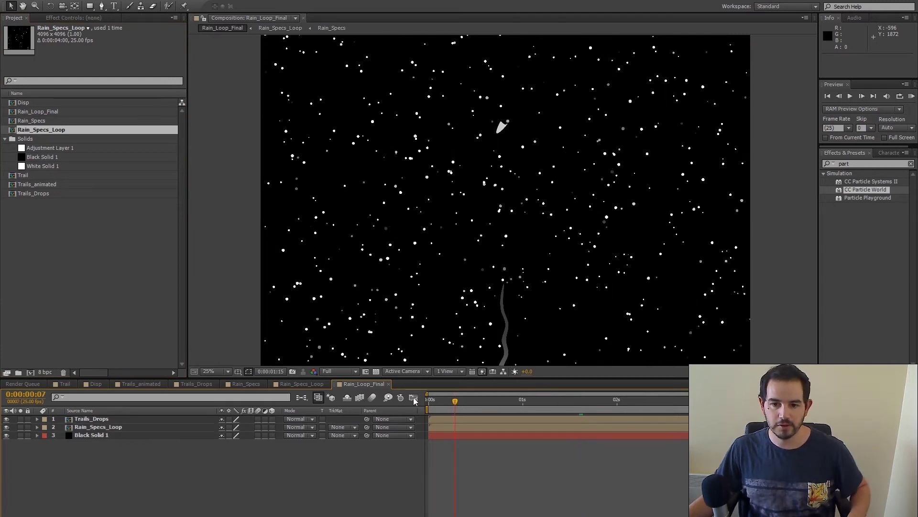
pyautogui.press('Home')
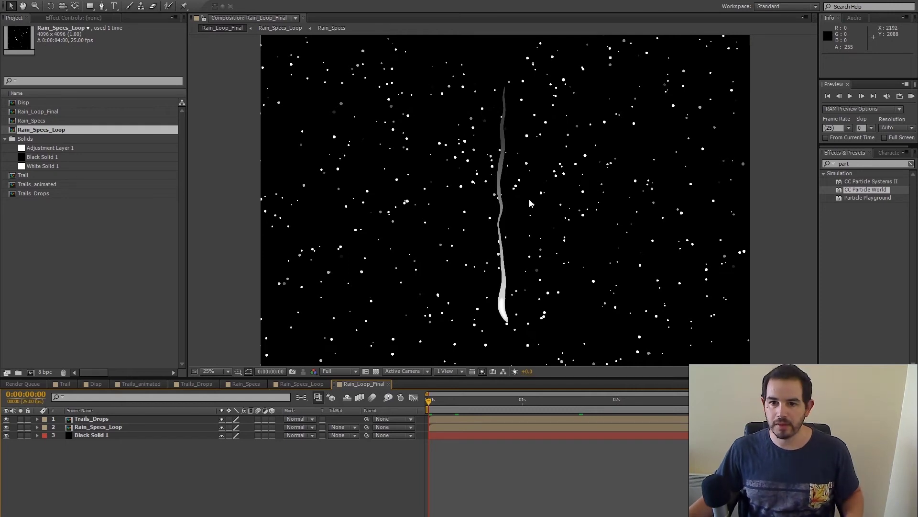
# Open Rain_Specs_Loop at about 0:00:01:03 and add an Inner Glow layer style to the lower Rain_Specs layer.
pyautogui.click(246, 385)
pyautogui.click(301, 383)
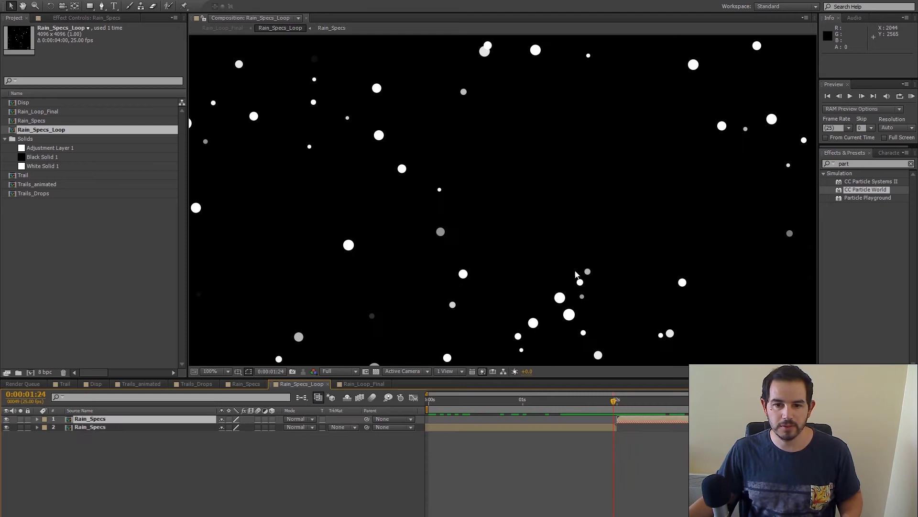
pyautogui.moveTo(596, 400); pyautogui.dragTo(535, 401)
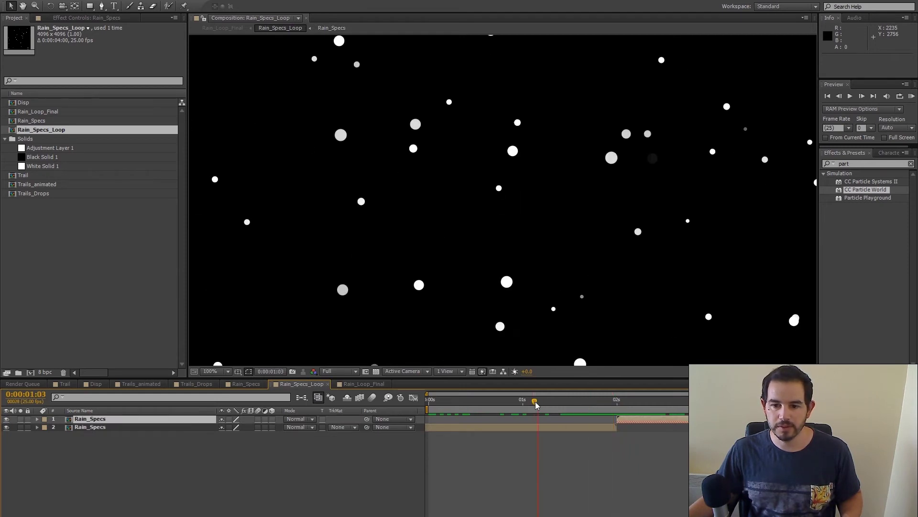
pyautogui.click(513, 426)
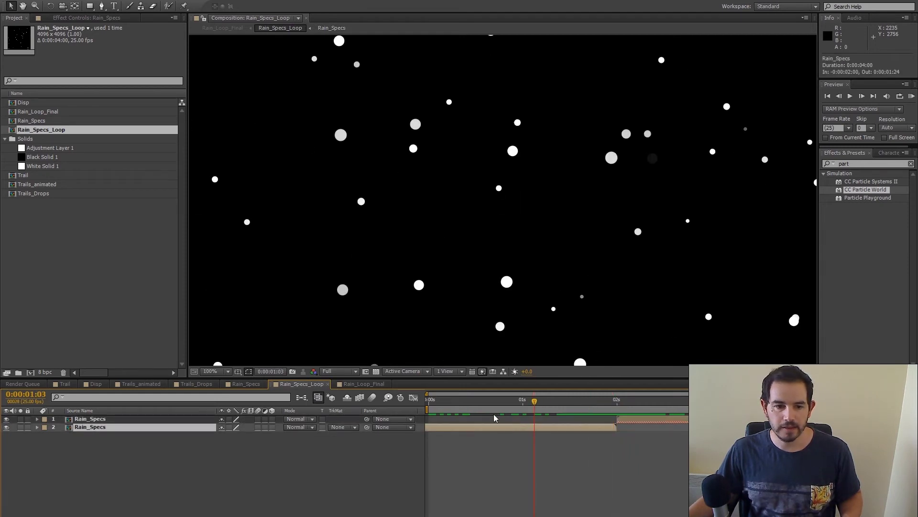
pyautogui.click(80, 2)
pyautogui.moveTo(43, 229)
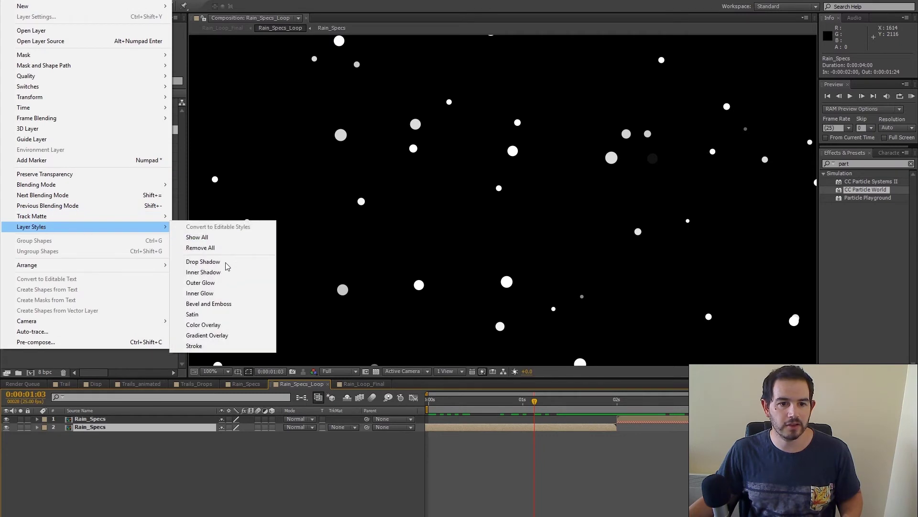
pyautogui.click(225, 293)
# Set the Inner Glow's blend mode to Normal and its opacity to 87%.
pyautogui.press('.')
pyautogui.press('.')
pyautogui.click(241, 427)
pyautogui.click(259, 124)
pyautogui.moveTo(224, 435); pyautogui.dragTo(234, 435)
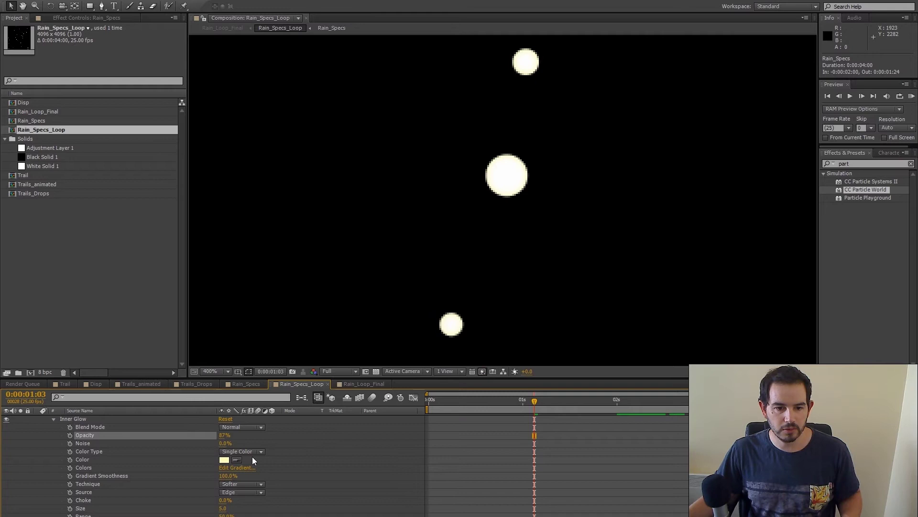
# Set the Inner Glow color to pure red, FF0000.
pyautogui.click(225, 460)
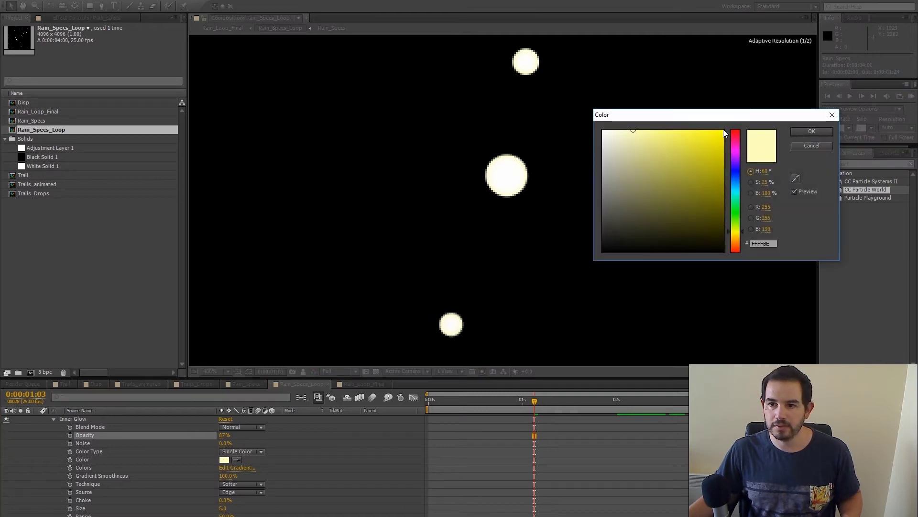
pyautogui.click(735, 132)
pyautogui.click(723, 131)
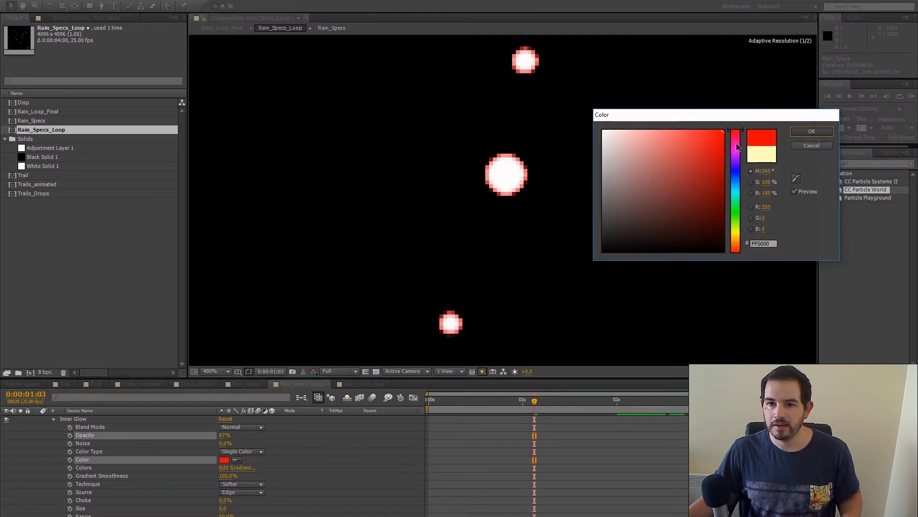
pyautogui.click(812, 131)
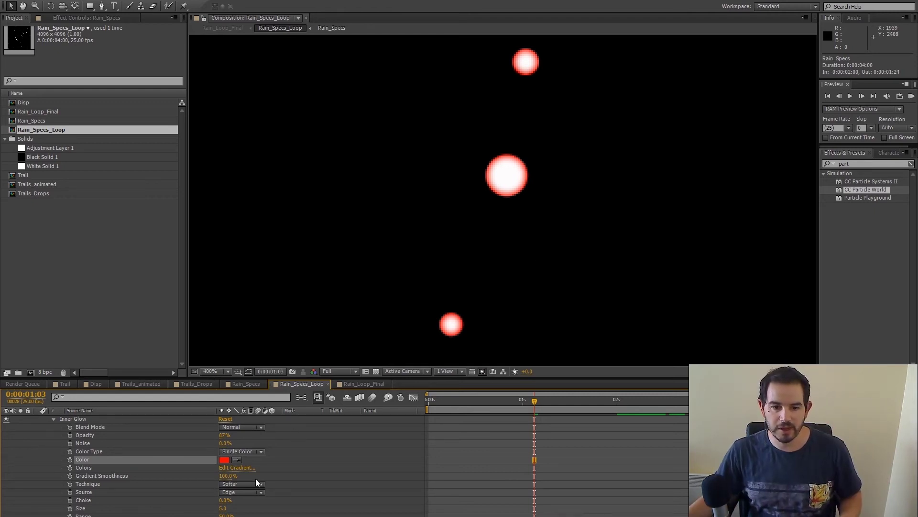
# Switch the Inner Glow color type to Gradient and set the gradient's first color stop to red, FF0000.
pyautogui.click(260, 450)
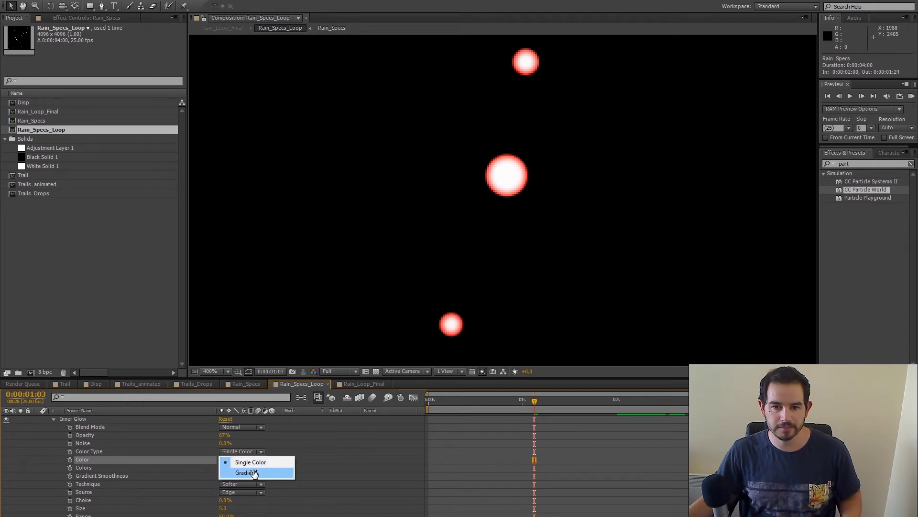
pyautogui.click(242, 473)
pyautogui.click(236, 469)
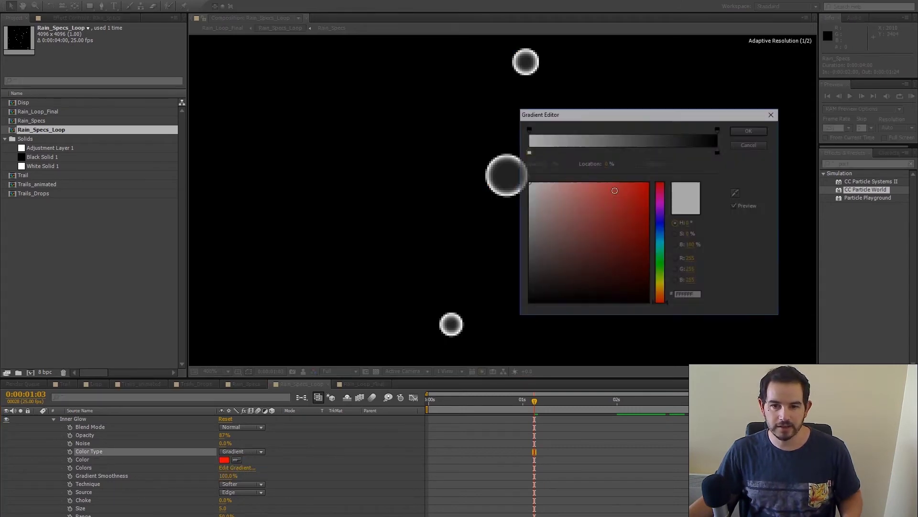
pyautogui.moveTo(620, 120); pyautogui.dragTo(678, 139)
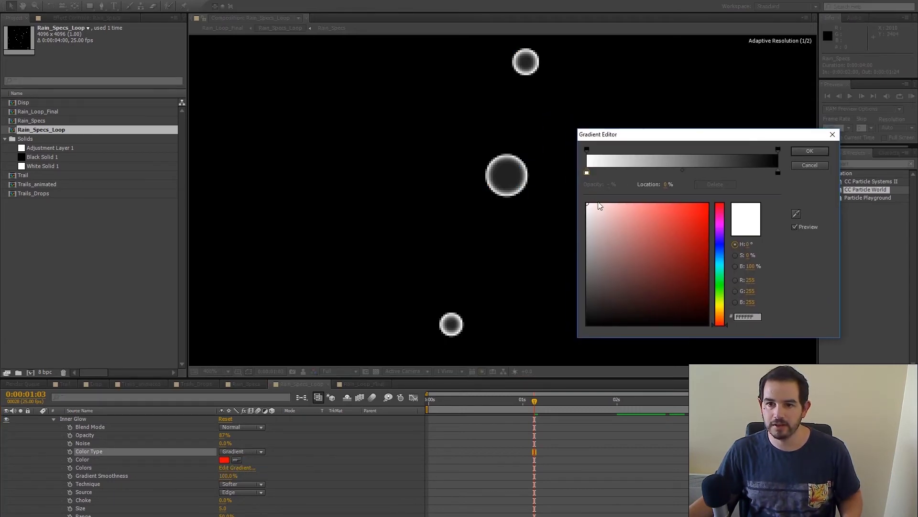
pyautogui.click(708, 204)
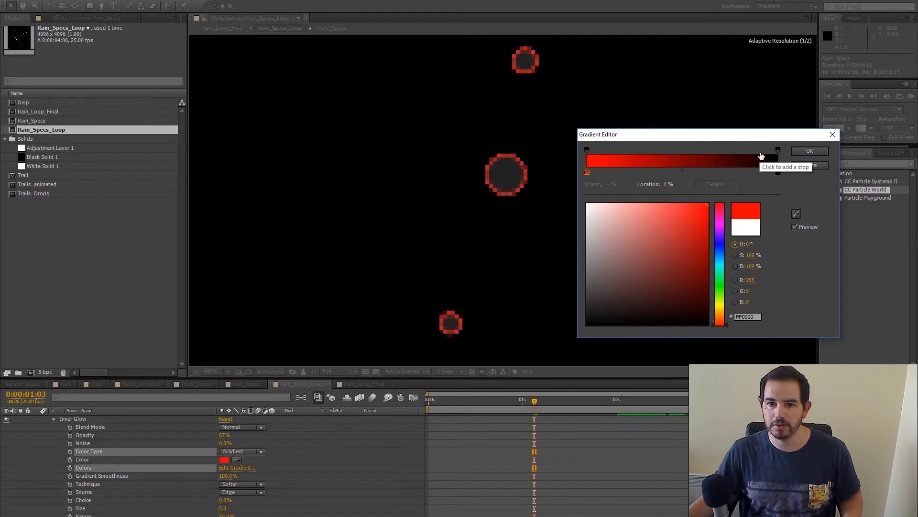
# Make the Inner Glow gradient run from red to white and shift its midpoint to about 28%.
pyautogui.press('Return')
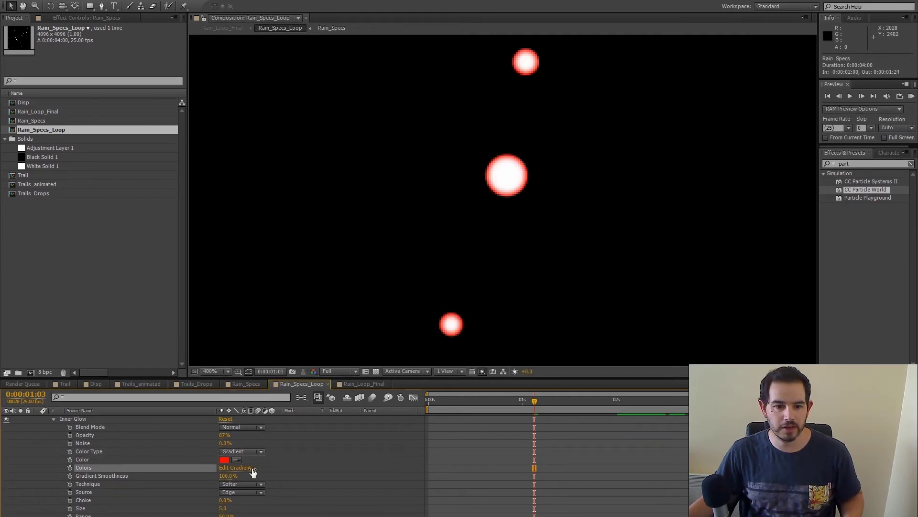
pyautogui.click(239, 471)
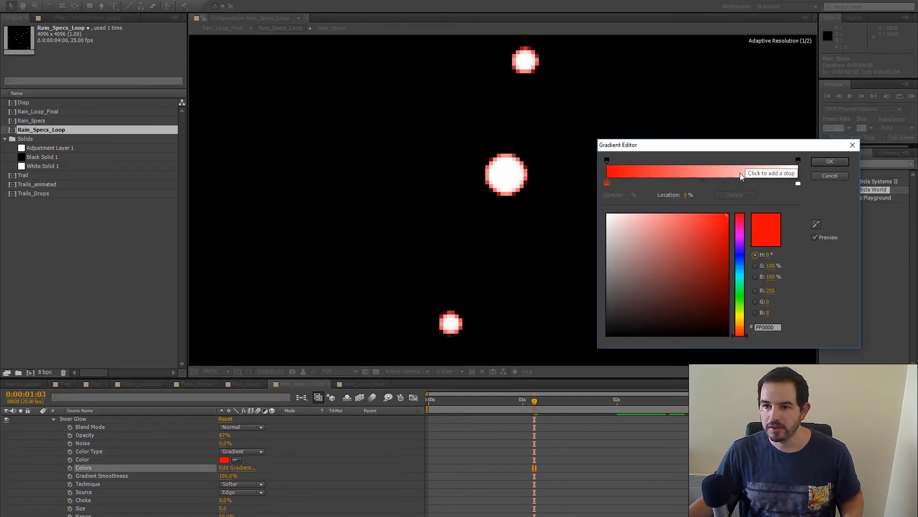
pyautogui.click(702, 181)
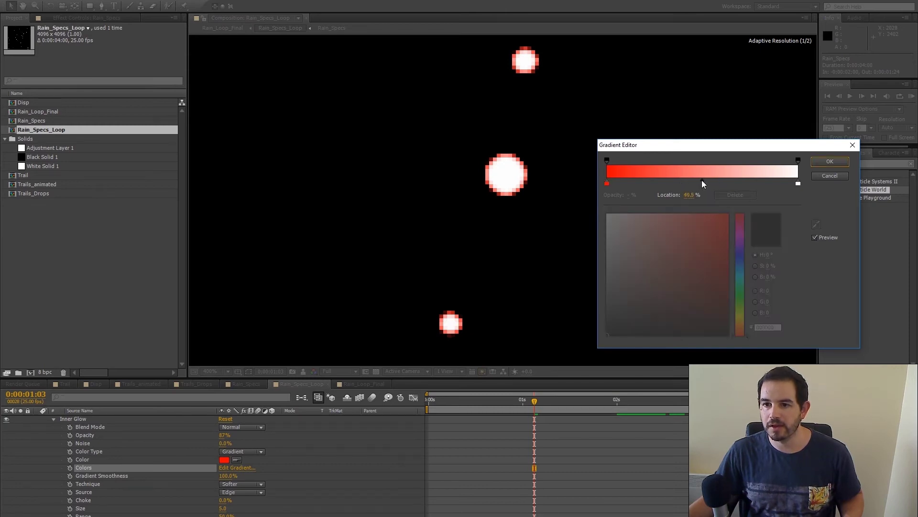
pyautogui.moveTo(692, 183); pyautogui.dragTo(659, 181)
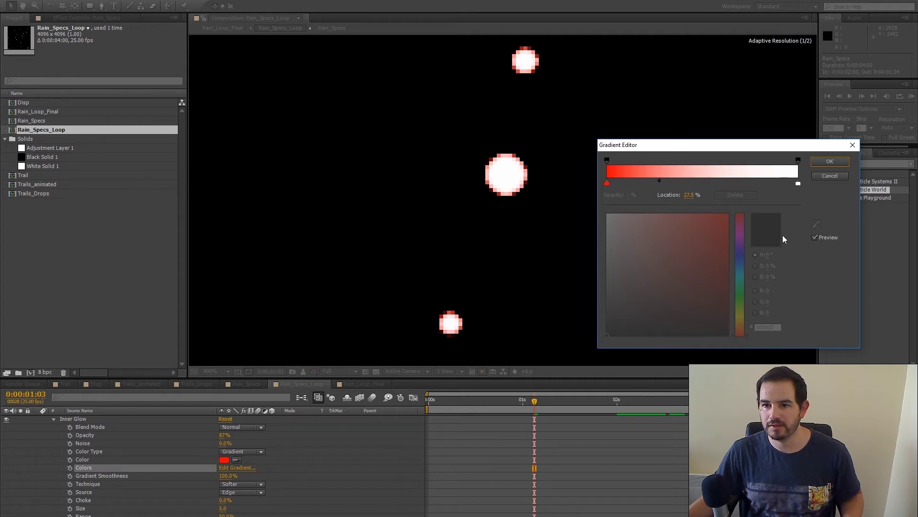
pyautogui.click(830, 162)
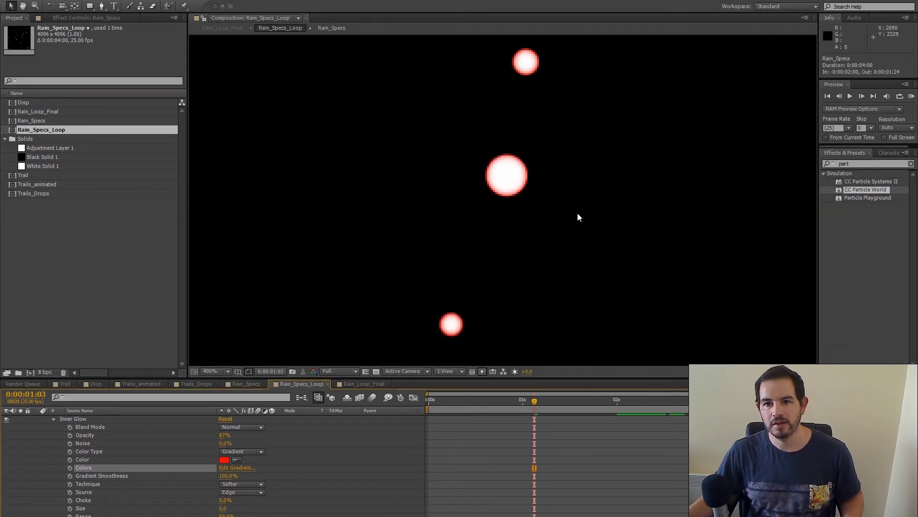
# Recolour the Inner Glow gradient with a black (000000) start stop and a grey end stop at 55% brightness.
pyautogui.click(235, 468)
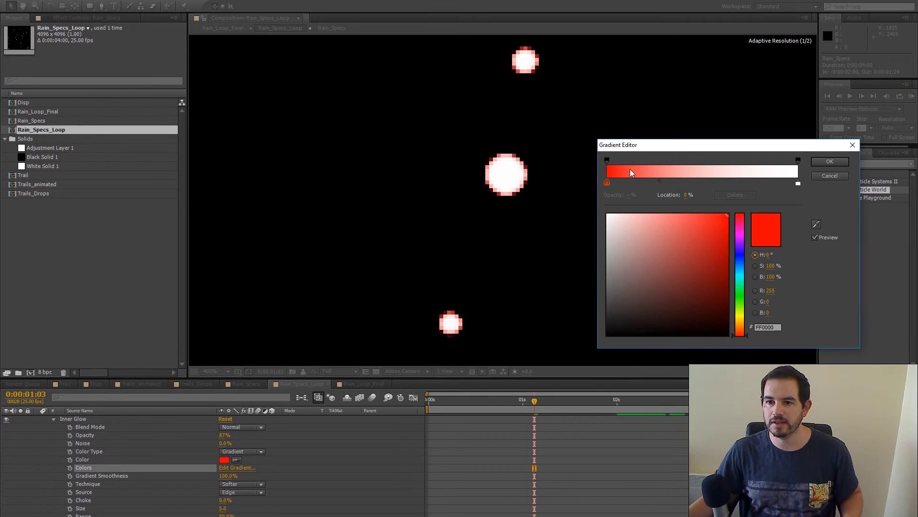
pyautogui.moveTo(636, 285); pyautogui.dragTo(557, 410)
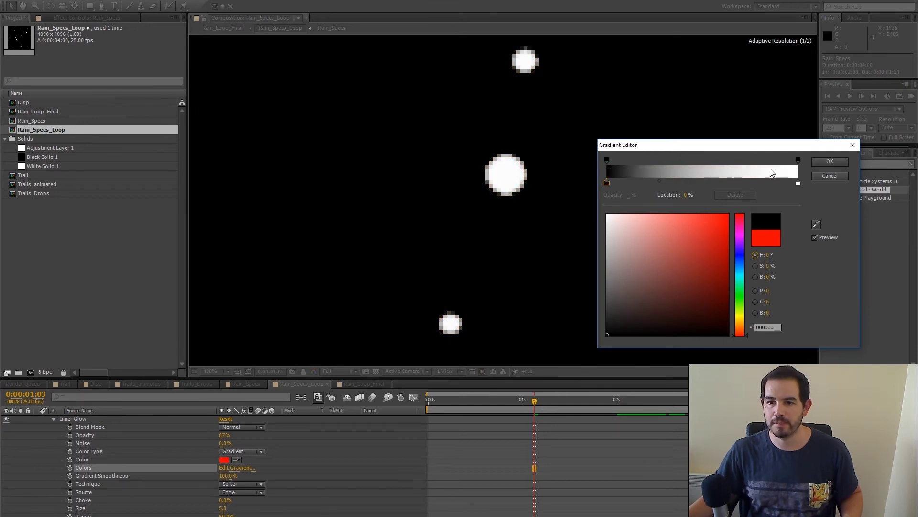
pyautogui.moveTo(730, 149)
pyautogui.mouseDown()
pyautogui.moveTo(714, 148)
pyautogui.moveTo(725, 150)
pyautogui.mouseUp()
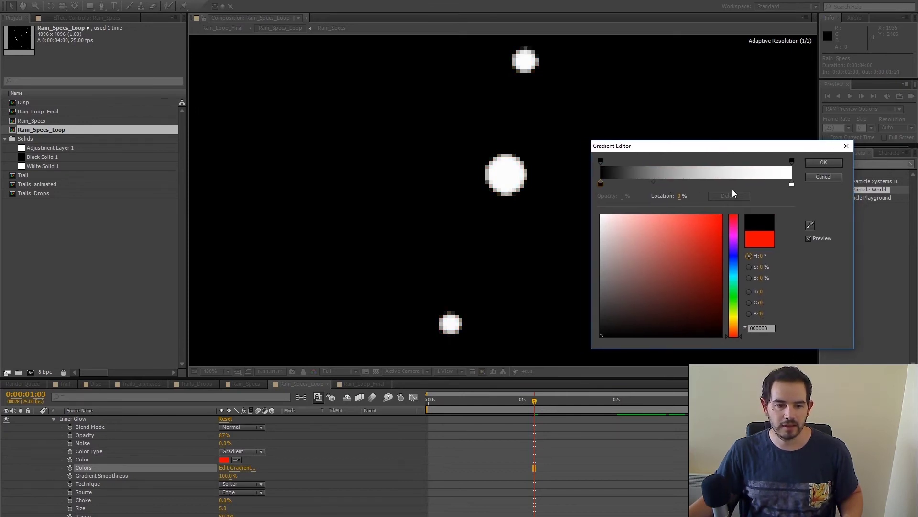
pyautogui.click(792, 185)
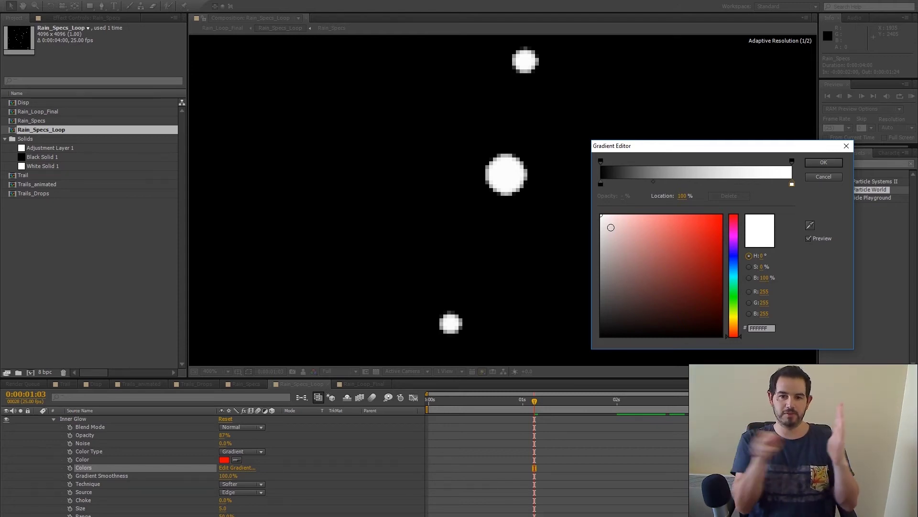
pyautogui.moveTo(611, 223); pyautogui.dragTo(557, 262)
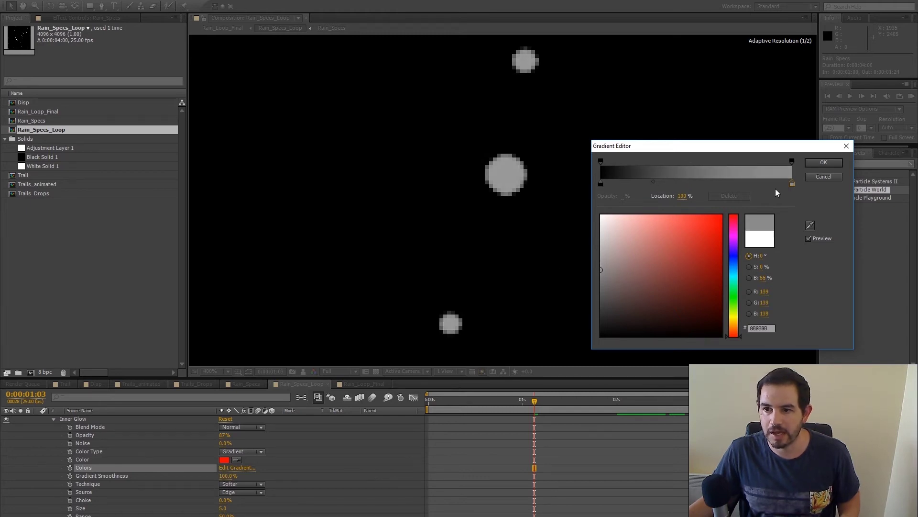
pyautogui.click(822, 164)
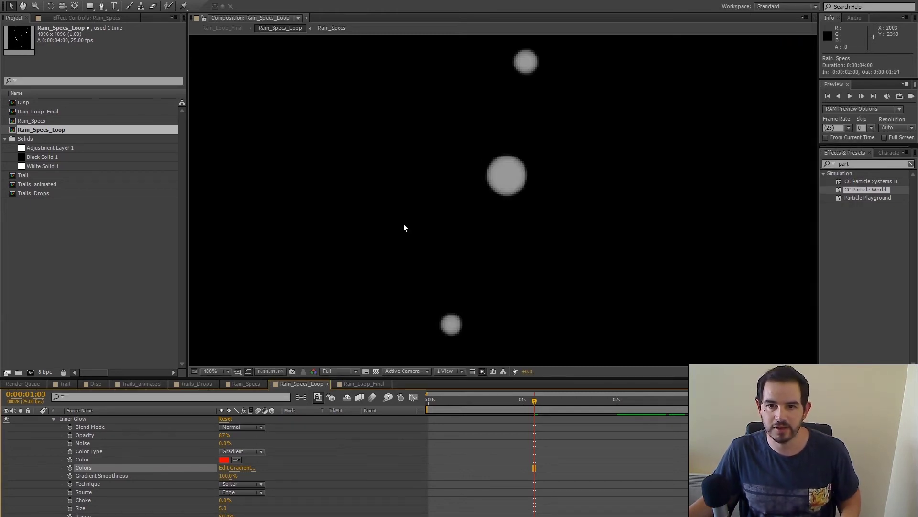
# Copy the Layer Styles from the lower Rain_Specs layer onto the upper one and preview the second half of the loop.
pyautogui.scroll(2, 79, 461)
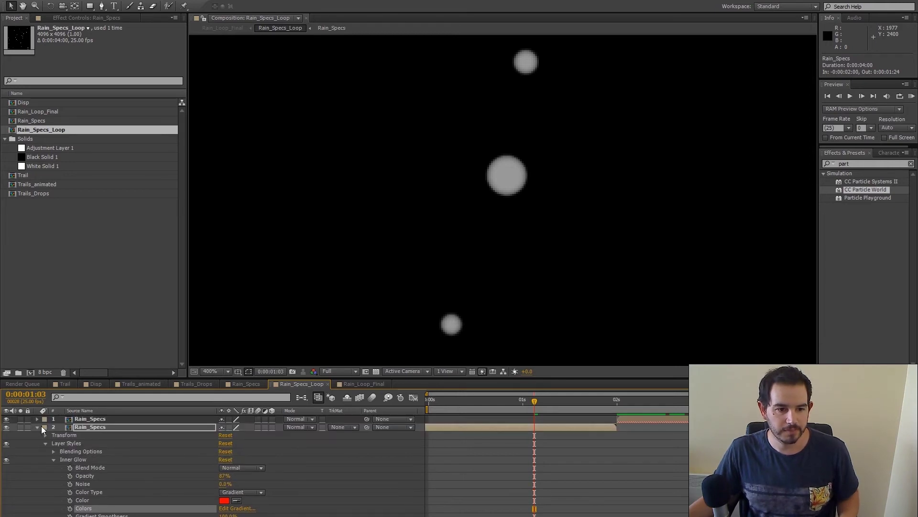
pyautogui.moveTo(520, 400); pyautogui.dragTo(538, 398)
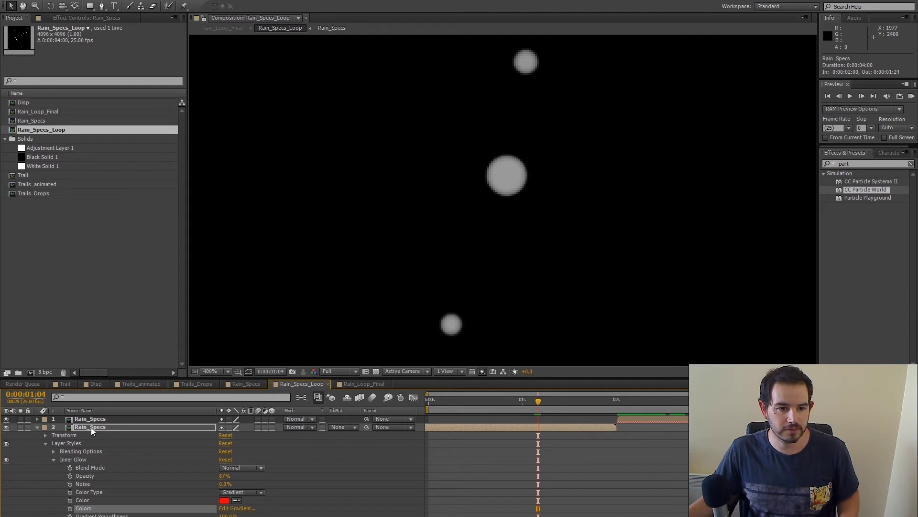
pyautogui.click(67, 443)
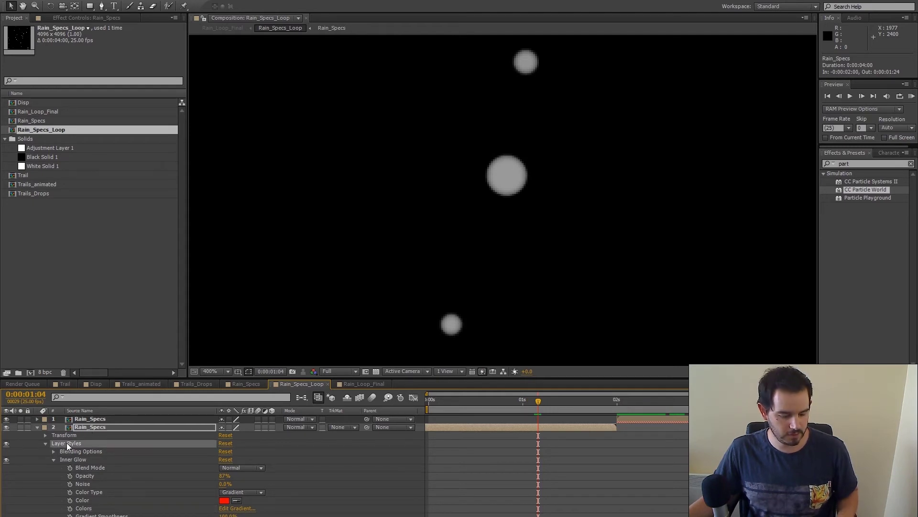
pyautogui.click(101, 419)
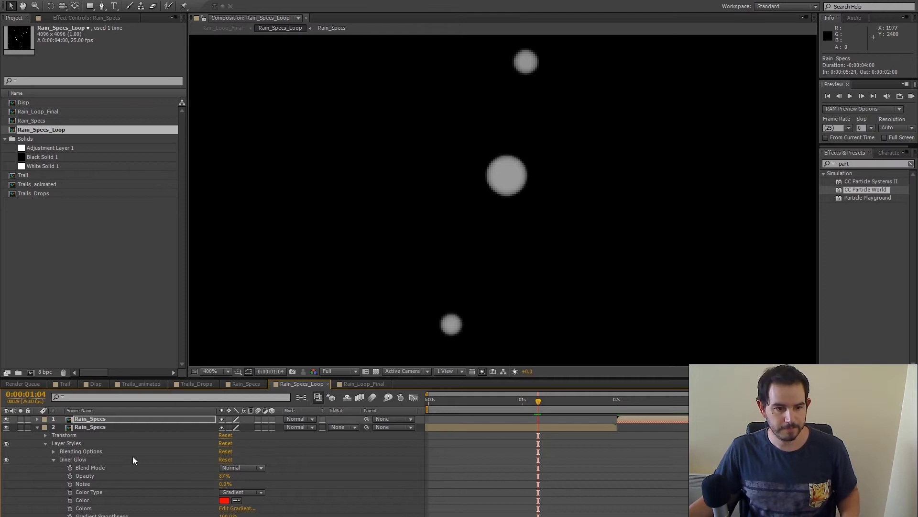
pyautogui.click(36, 428)
pyautogui.moveTo(621, 400); pyautogui.dragTo(728, 400)
pyautogui.scroll(-6, 553, 263)
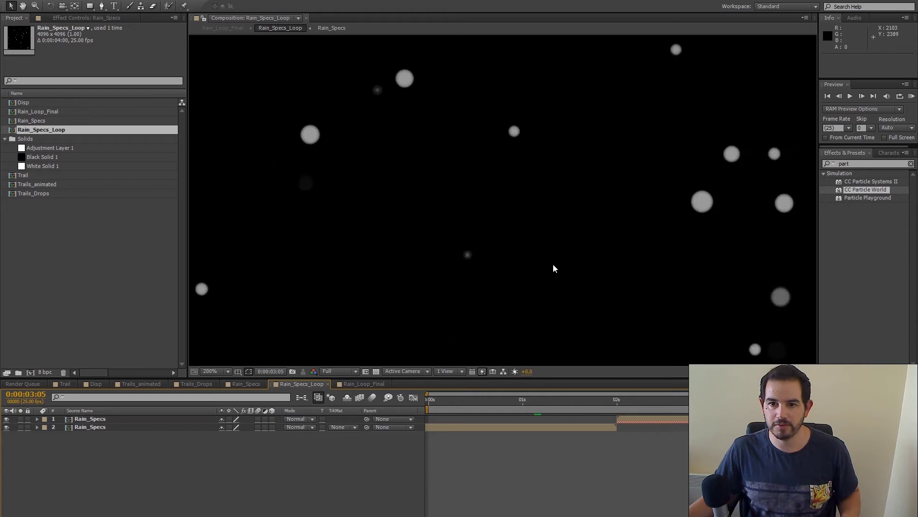
pyautogui.press('space')
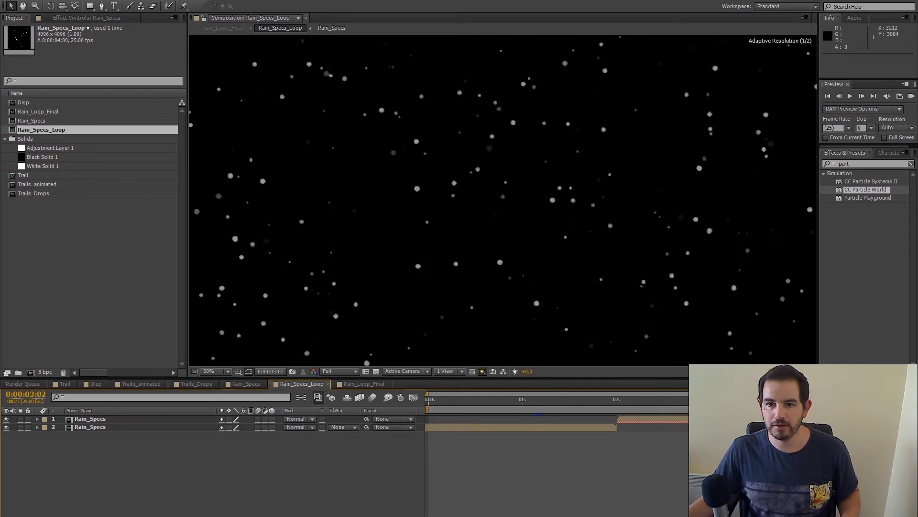
# Open the Rain_Loop_Final composition, go to 0:00:02:13 and select the Trails_Drops layer around the falling drop.
pyautogui.click(360, 384)
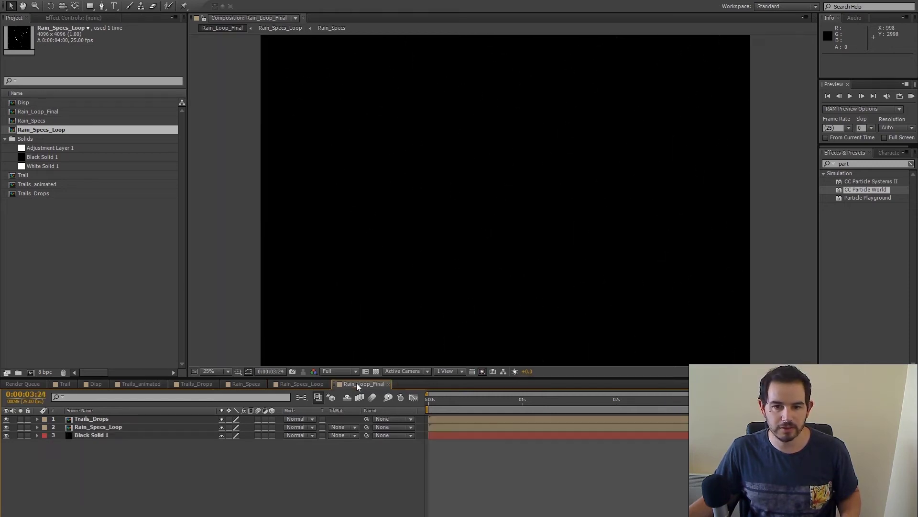
pyautogui.click(636, 400)
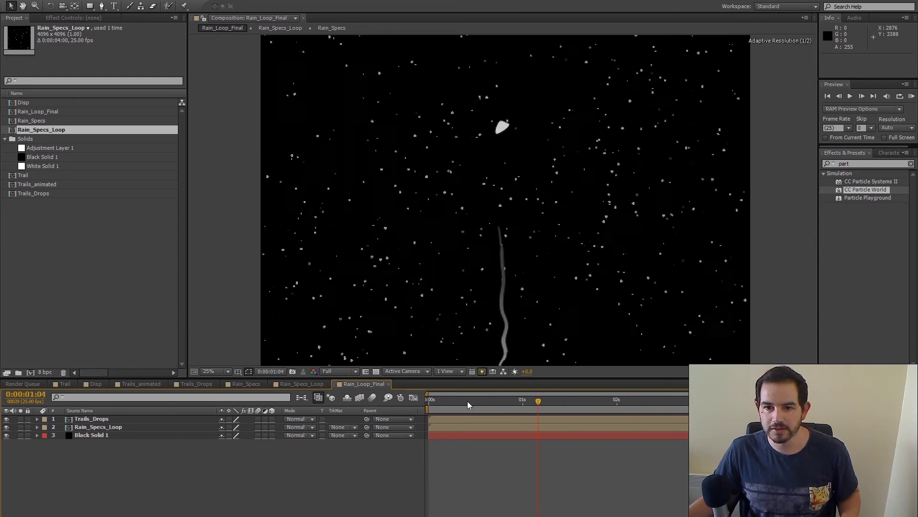
pyautogui.press('.')
pyautogui.moveTo(534, 162); pyautogui.dragTo(521, 280)
pyautogui.moveTo(566, 178); pyautogui.dragTo(569, 216)
pyautogui.scroll(-1, 580, 226)
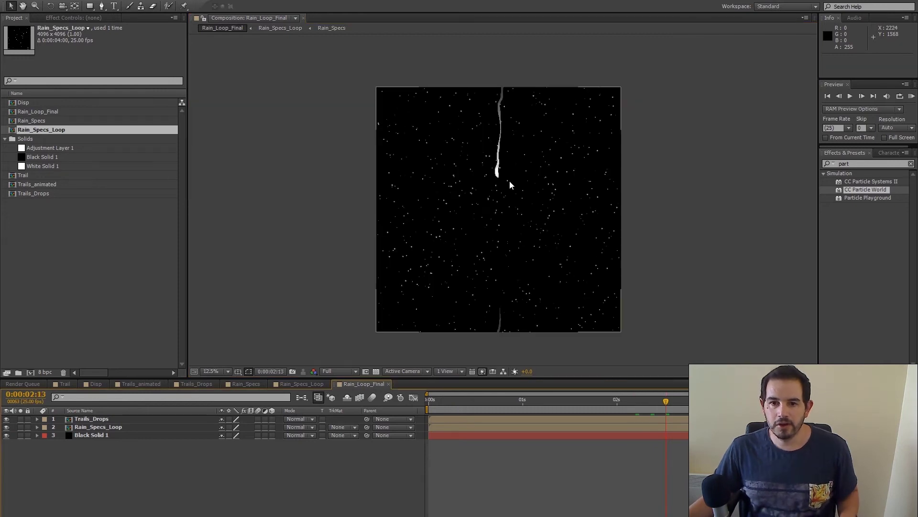
pyautogui.scroll(1, 510, 179)
pyautogui.moveTo(520, 139); pyautogui.dragTo(514, 221)
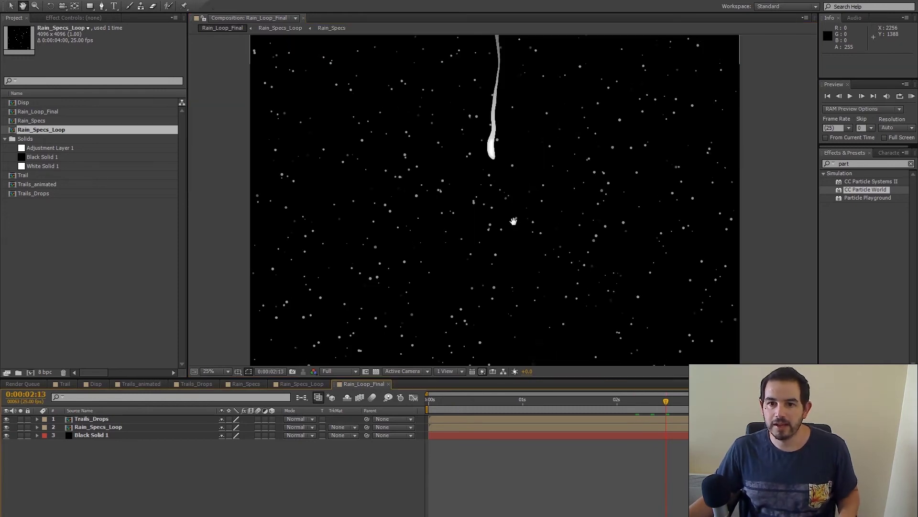
pyautogui.scroll(1, 500, 202)
pyautogui.moveTo(476, 58); pyautogui.dragTo(472, 96)
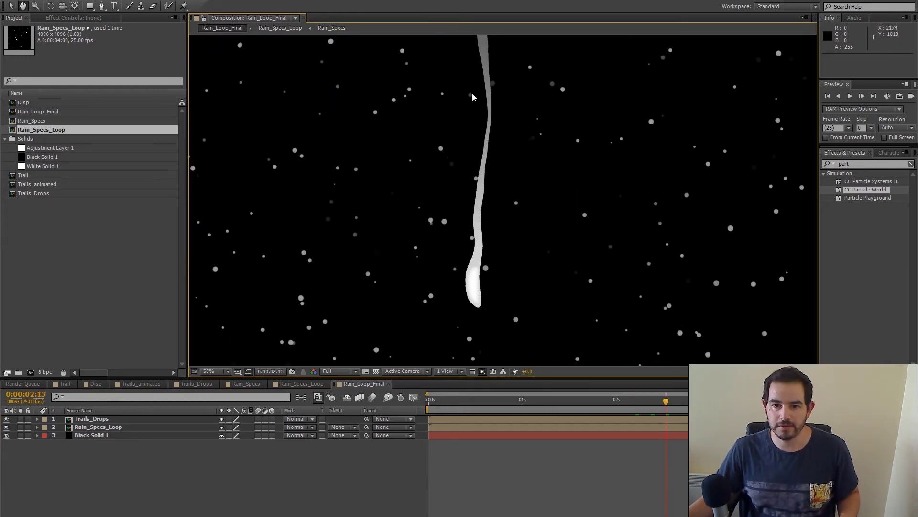
pyautogui.click(543, 187)
pyautogui.moveTo(532, 209); pyautogui.dragTo(531, 242)
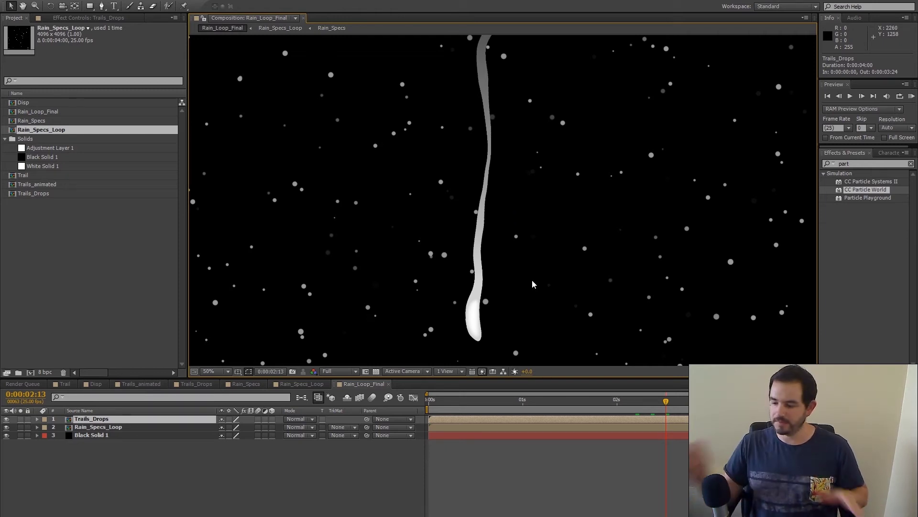
# Examine the edges and brightness of the drop and its trail up close against the surrounding rain specs.
pyautogui.scroll(4, 475, 243)
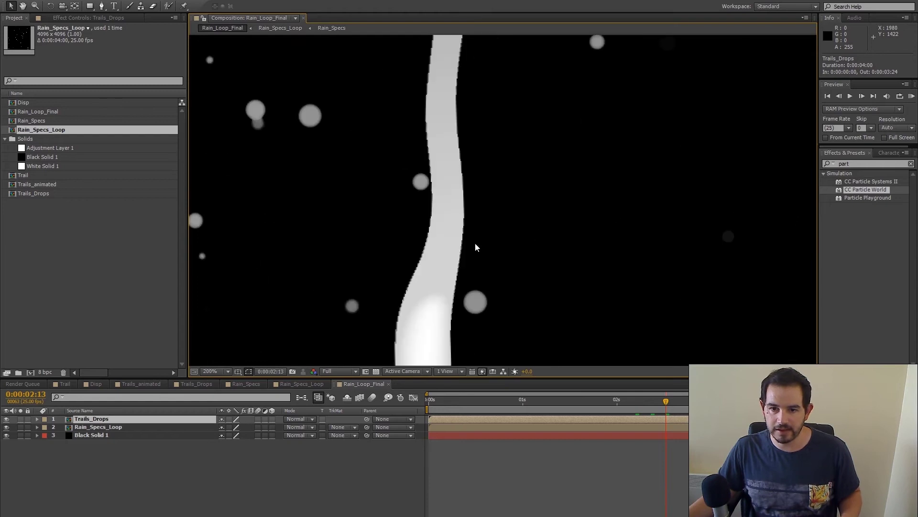
pyautogui.moveTo(401, 352); pyautogui.dragTo(415, 213)
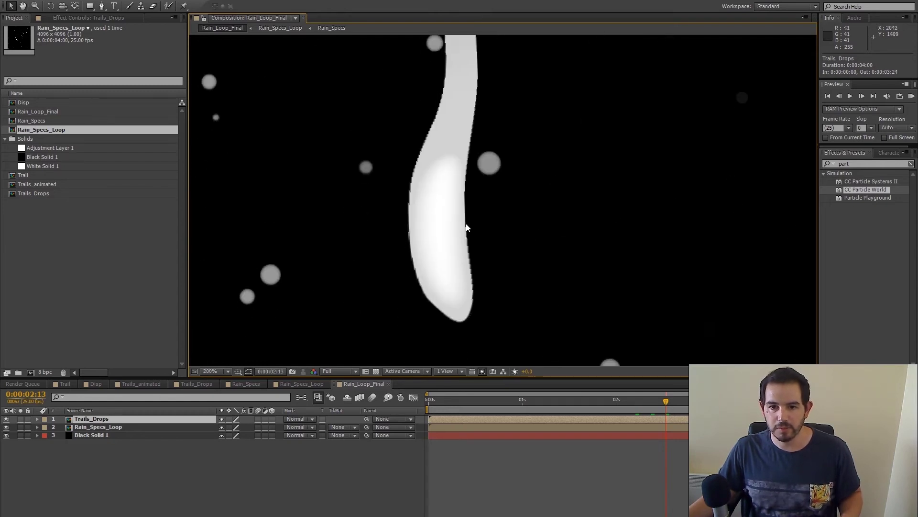
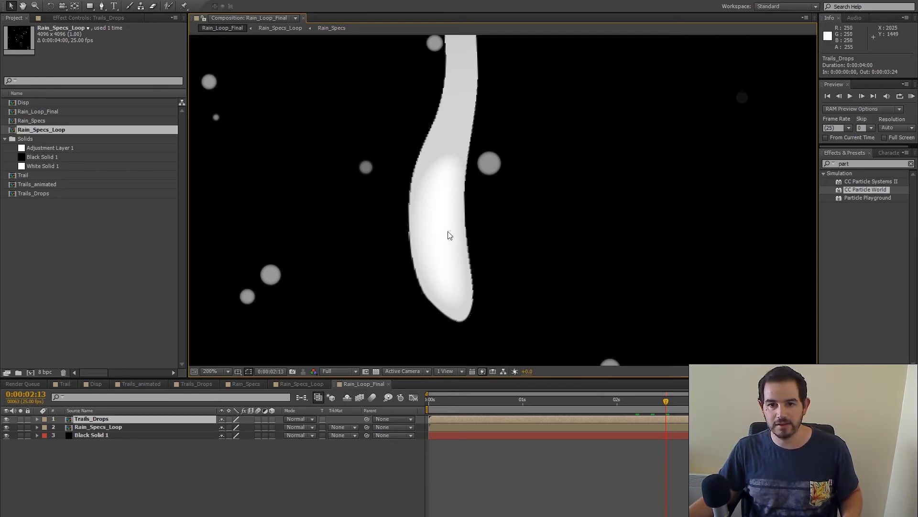
pyautogui.scroll(-1, 453, 227)
pyautogui.moveTo(453, 228); pyautogui.dragTo(501, 289)
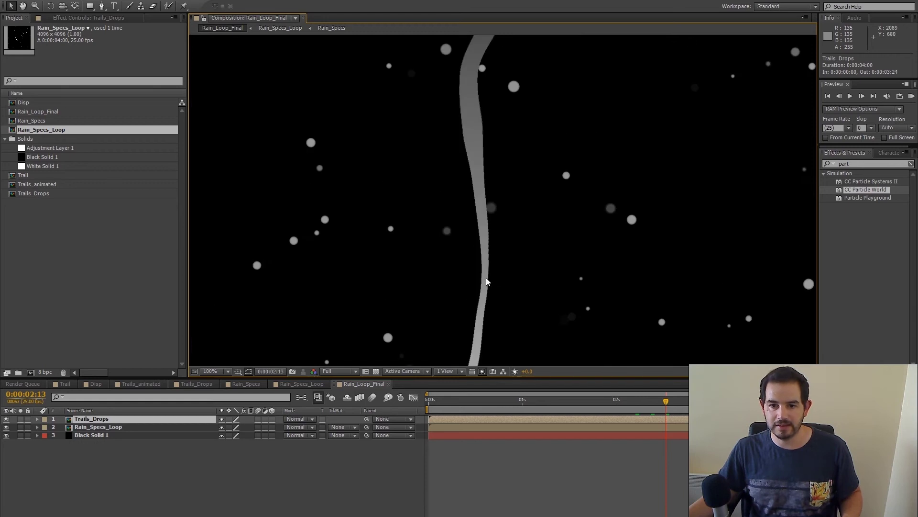
pyautogui.scroll(5, 497, 239)
pyautogui.scroll(-10, 518, 192)
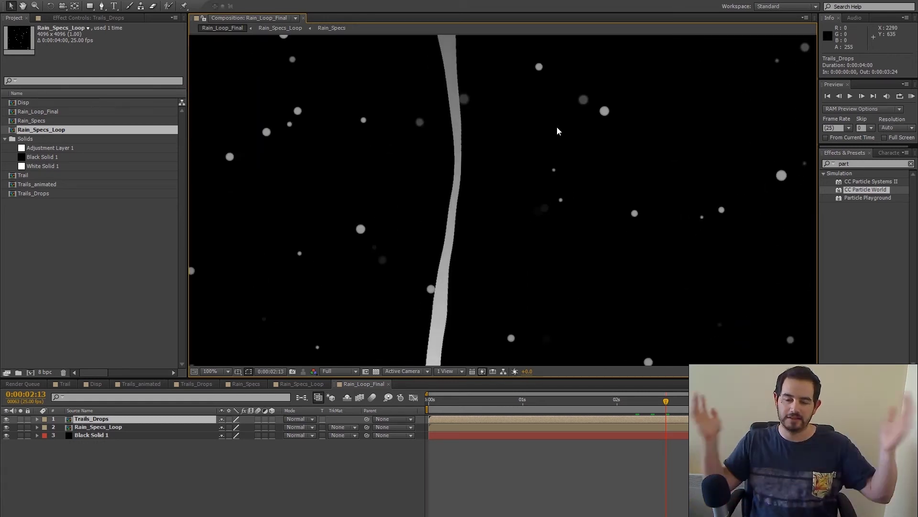
pyautogui.moveTo(544, 213); pyautogui.dragTo(548, 191)
pyautogui.press(',')
pyautogui.press(',')
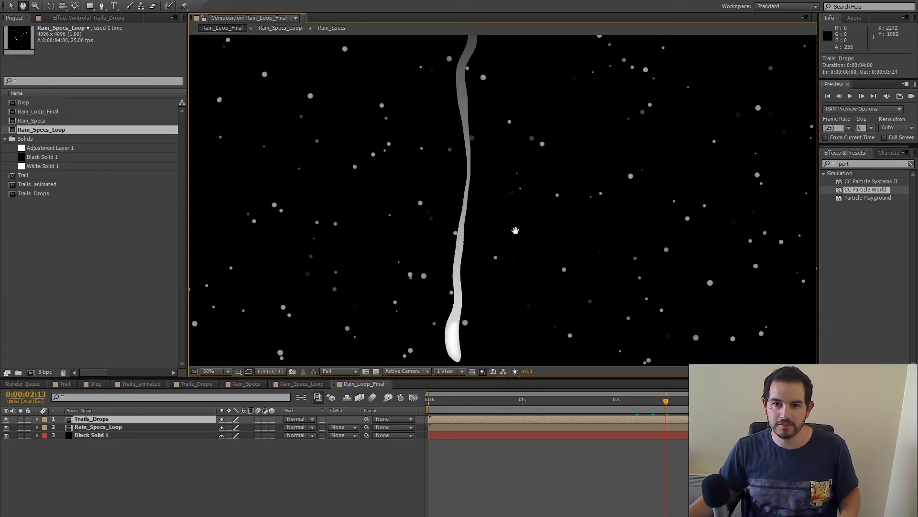
pyautogui.moveTo(500, 213); pyautogui.dragTo(508, 177)
pyautogui.scroll(2, 494, 254)
pyautogui.moveTo(495, 254); pyautogui.dragTo(529, 224)
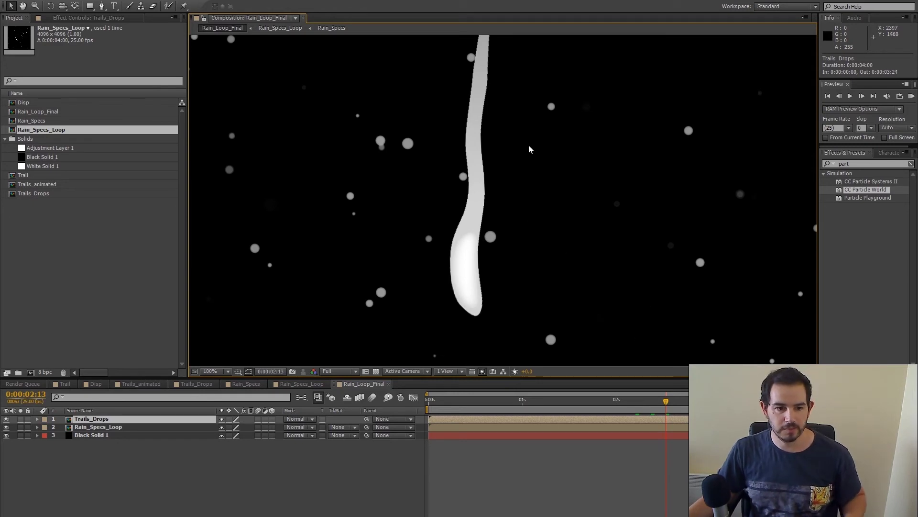
# Apply a Fast Blur effect to the Trails_Drops layer and set its Blurriness to 25.
pyautogui.click(93, 18)
pyautogui.rightClick(57, 143)
pyautogui.moveTo(128, 209)
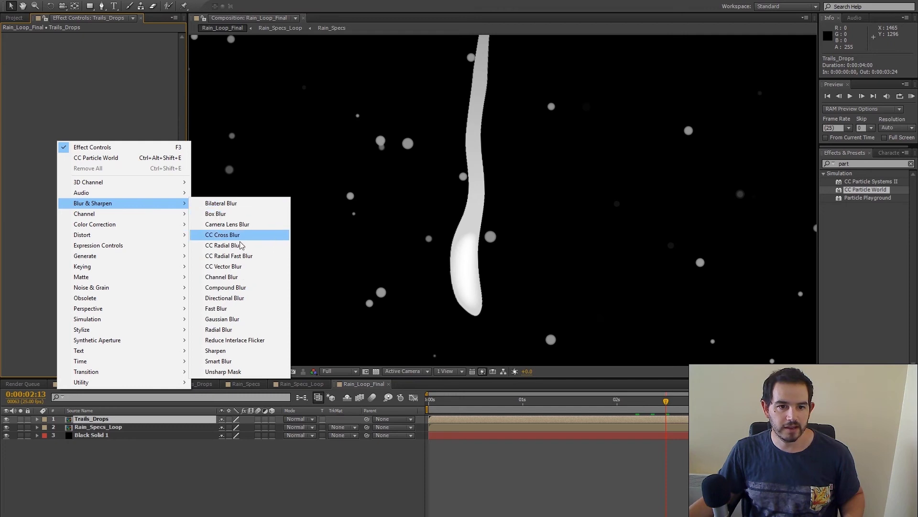
pyautogui.click(239, 308)
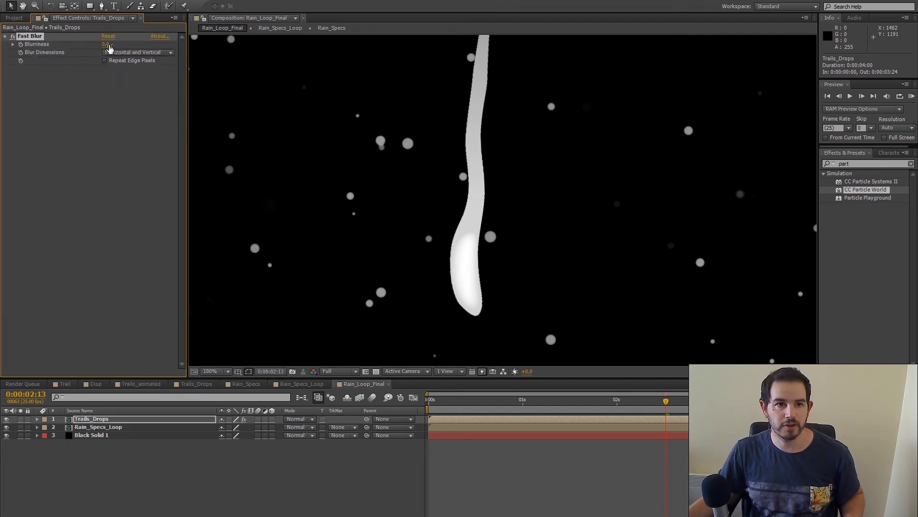
pyautogui.moveTo(109, 45); pyautogui.dragTo(119, 46)
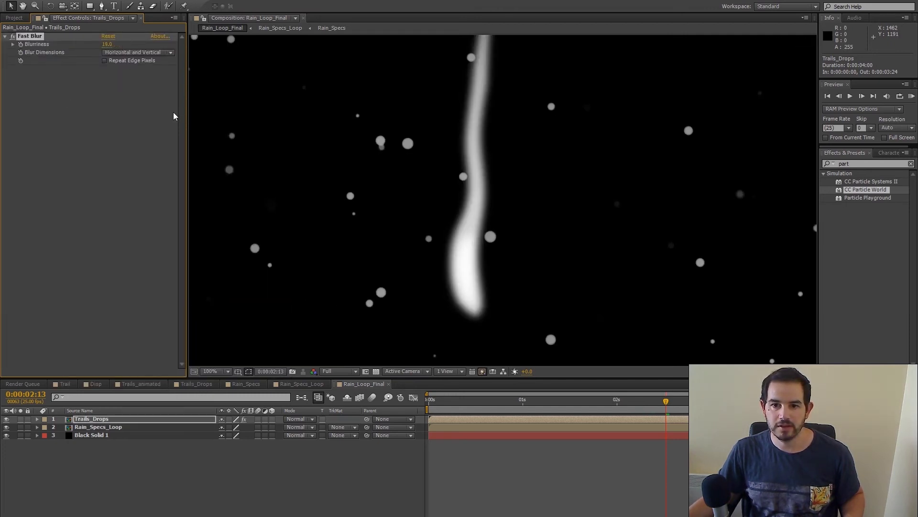
pyautogui.click(109, 45)
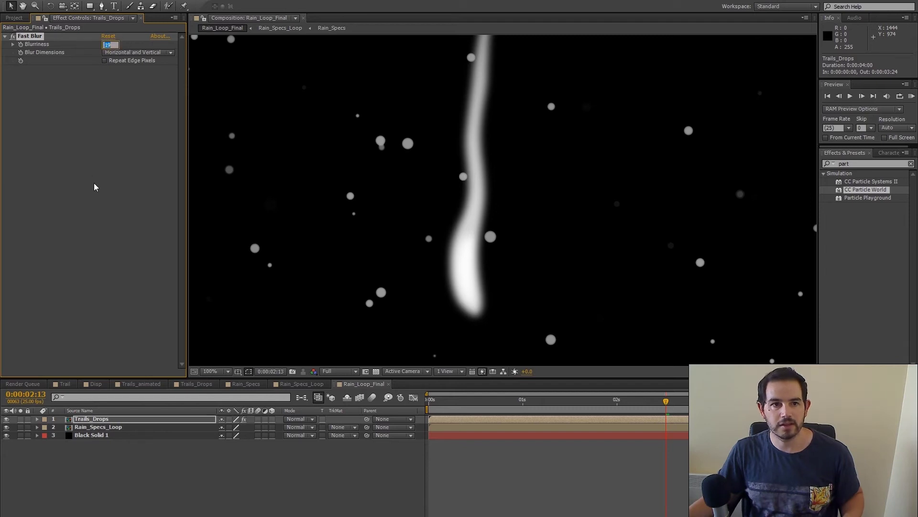
pyautogui.write('25')
pyautogui.press('Return')
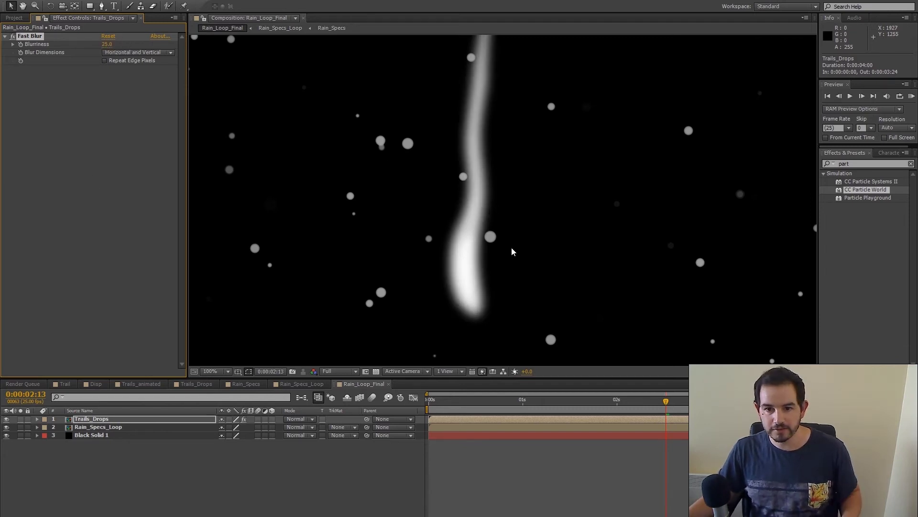
# Duplicate the blurred Trails_Drops layer in the Rain_Loop_Final composition.
pyautogui.press('space')
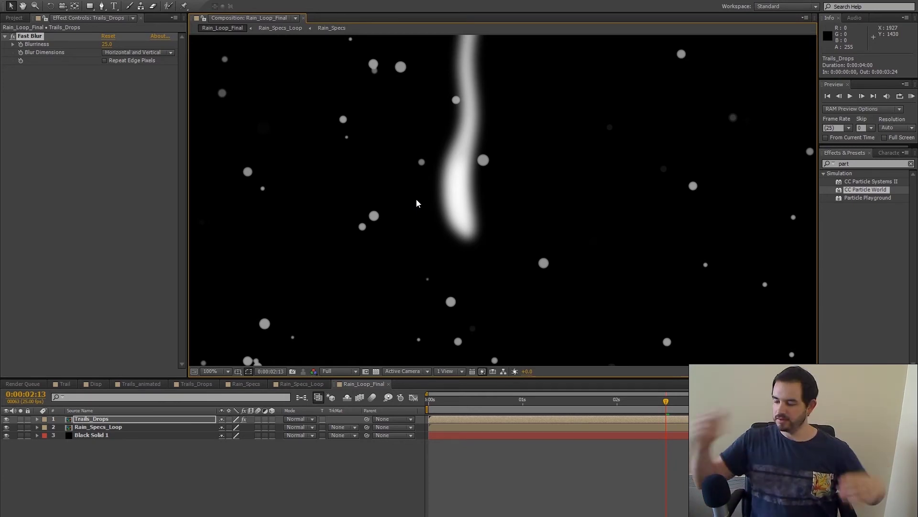
pyautogui.click(94, 468)
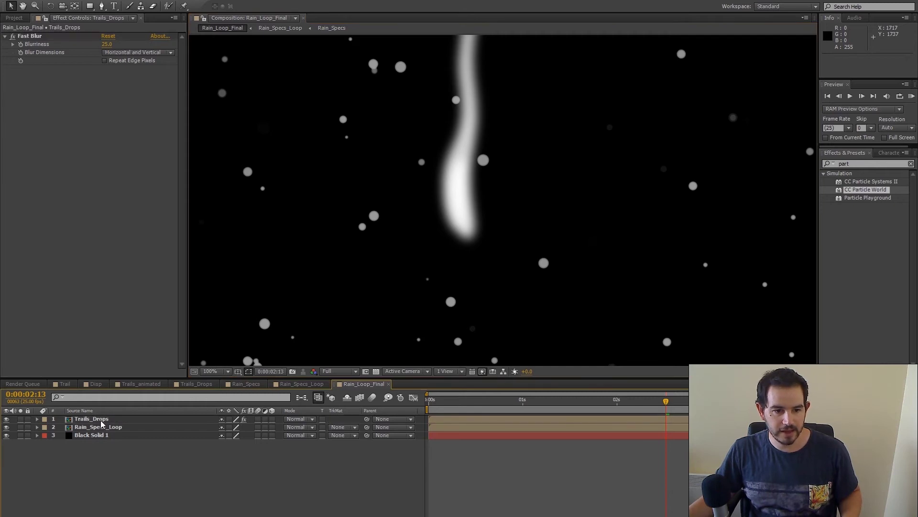
pyautogui.click(91, 419)
pyautogui.hotkey('ctrl', 'd')
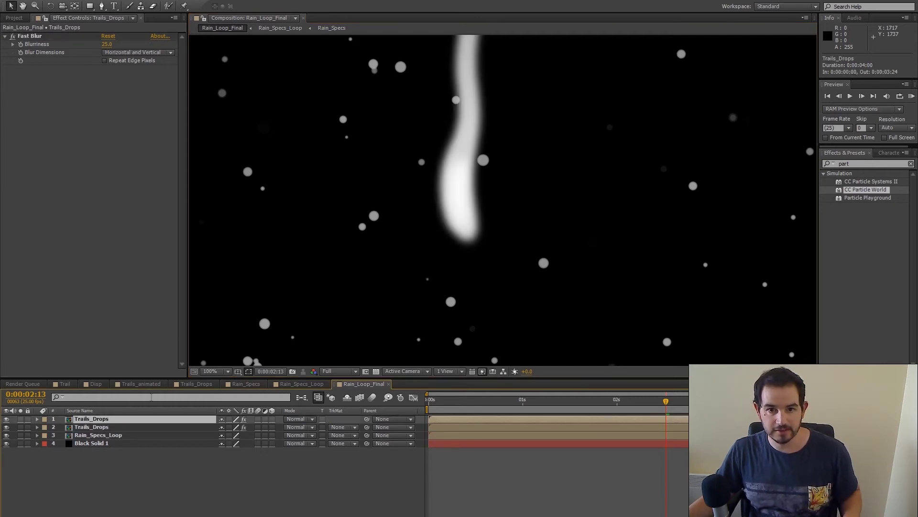
# Remove Fast Blur from the upper Trails_Drops copy and use that copy as an Alpha Matte for the blurred layer below.
pyautogui.click(31, 36)
pyautogui.press('Delete')
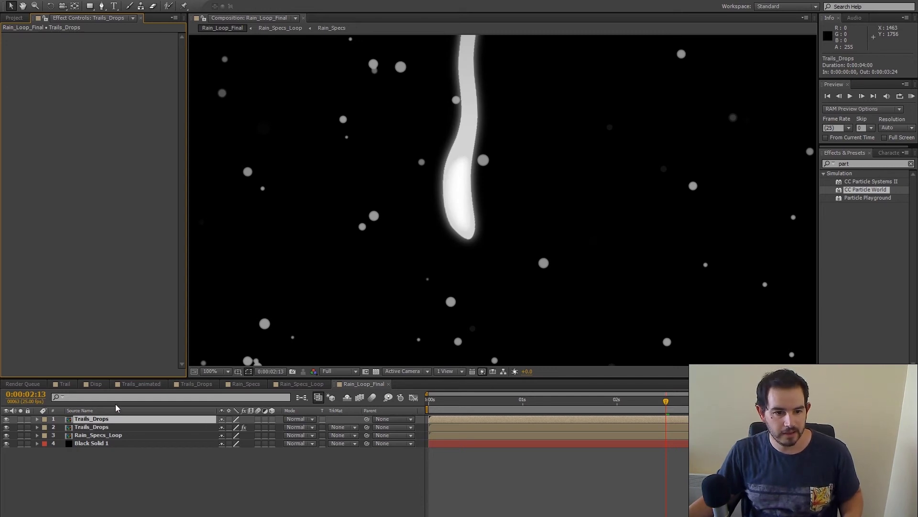
pyautogui.click(354, 427)
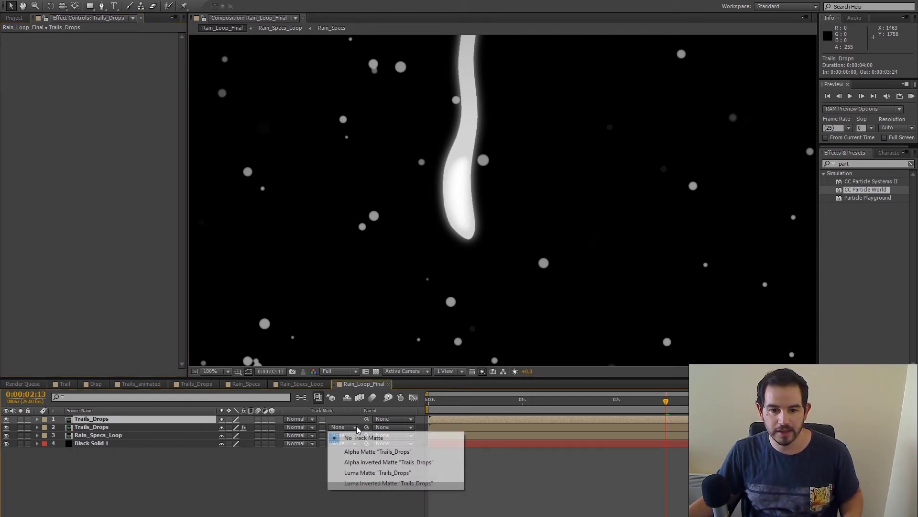
pyautogui.click(385, 452)
# Examine the matted drop and its trail for clean outer edges and soft inner shading, both close up and from farther away.
pyautogui.press('space')
pyautogui.moveTo(506, 95); pyautogui.dragTo(491, 232)
pyautogui.moveTo(490, 89); pyautogui.dragTo(478, 282)
pyautogui.moveTo(483, 41); pyautogui.dragTo(482, 185)
pyautogui.moveTo(480, 121); pyautogui.dragTo(519, 198)
pyautogui.scroll(-3, 515, 256)
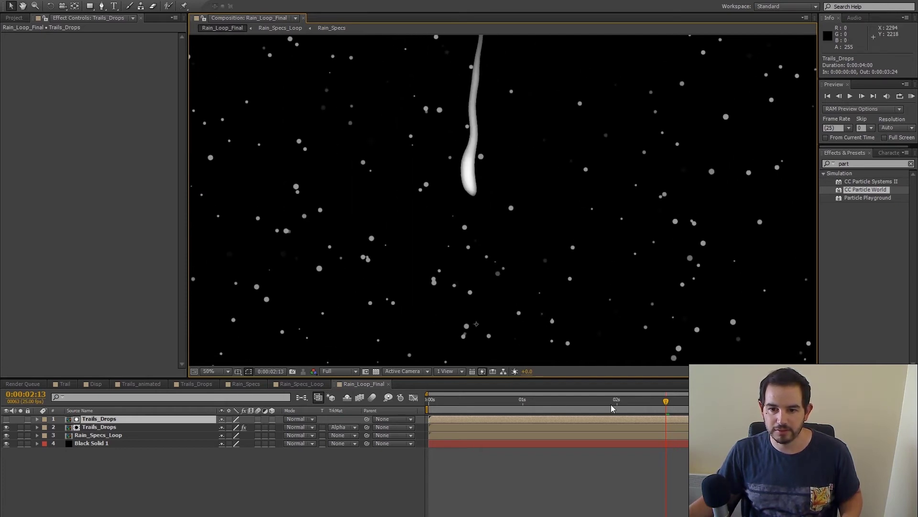
pyautogui.scroll(3, 487, 308)
pyautogui.moveTo(487, 309); pyautogui.dragTo(490, 282)
pyautogui.scroll(2, 512, 236)
pyautogui.scroll(-3, 561, 268)
pyautogui.scroll(3, 541, 230)
pyautogui.moveTo(541, 230); pyautogui.dragTo(545, 224)
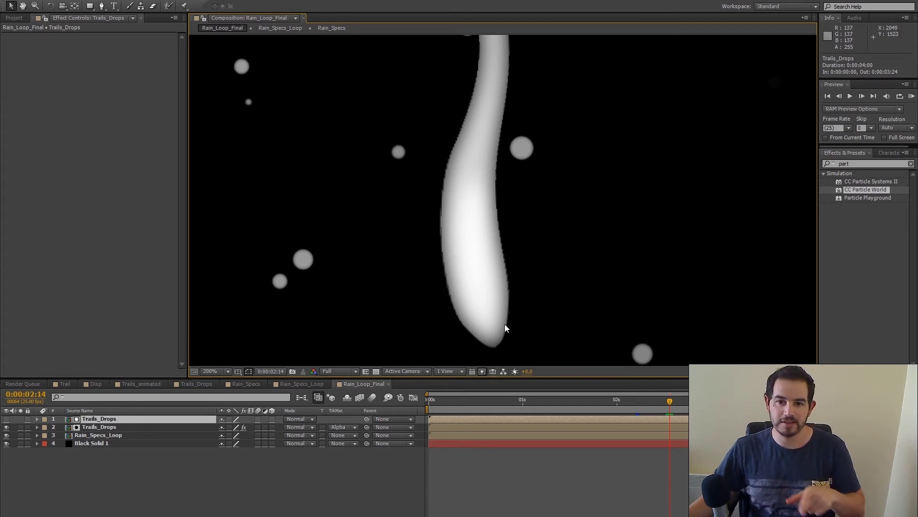
# Add the Trails_Drops composition as a new top layer in Rain_Loop_Final and give it an Inner Glow layer style.
pyautogui.click(183, 475)
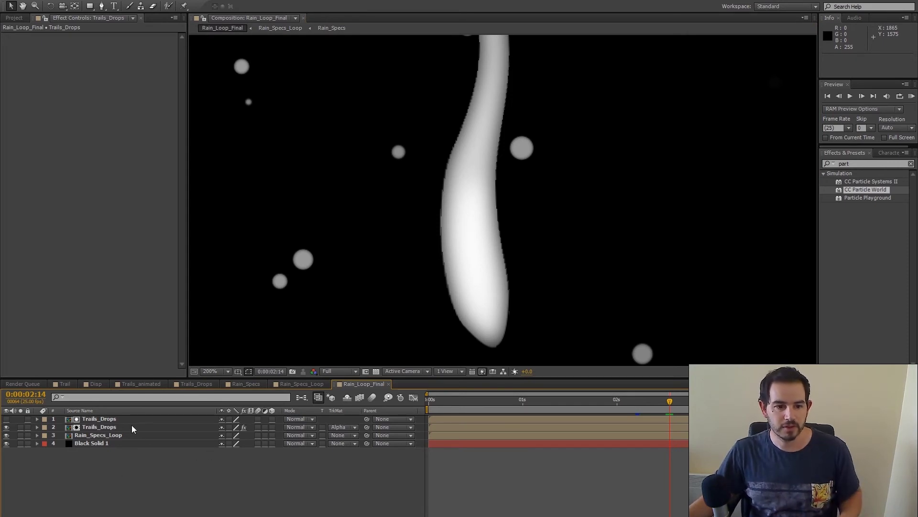
pyautogui.click(19, 18)
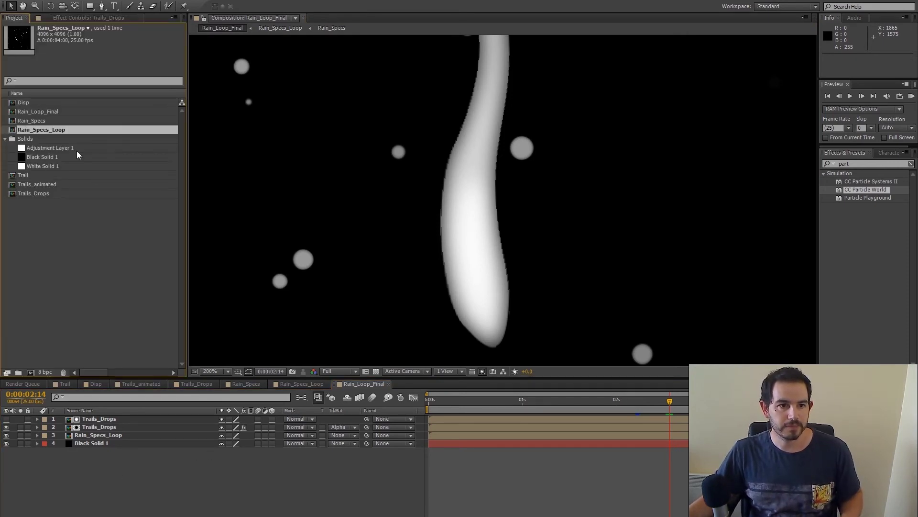
pyautogui.moveTo(40, 193); pyautogui.dragTo(94, 419)
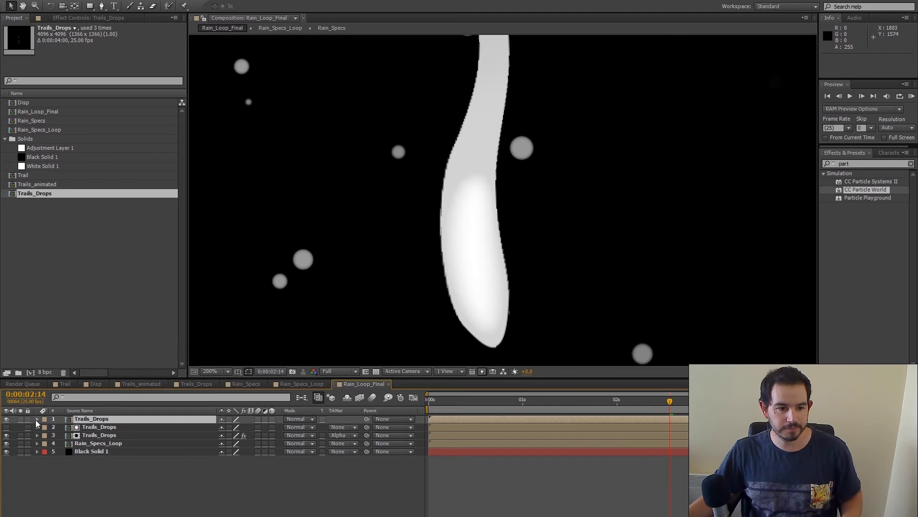
pyautogui.click(80, 2)
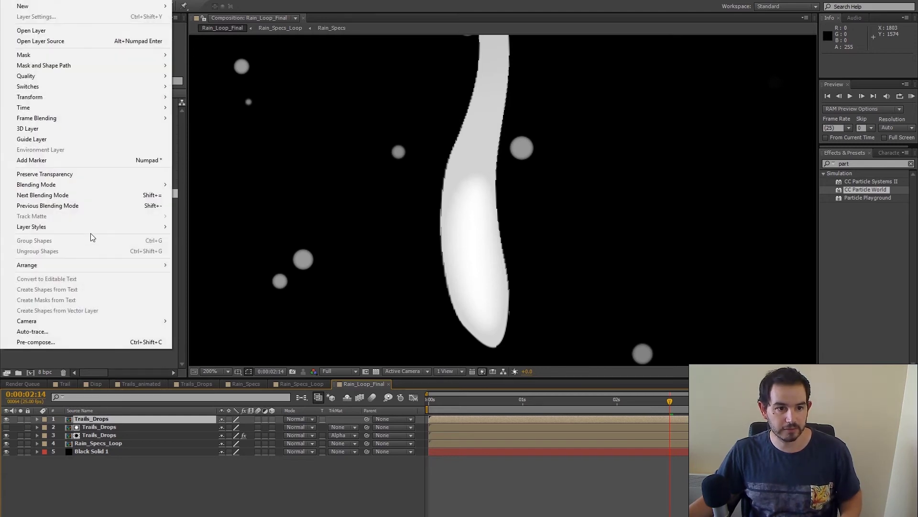
pyautogui.moveTo(56, 224)
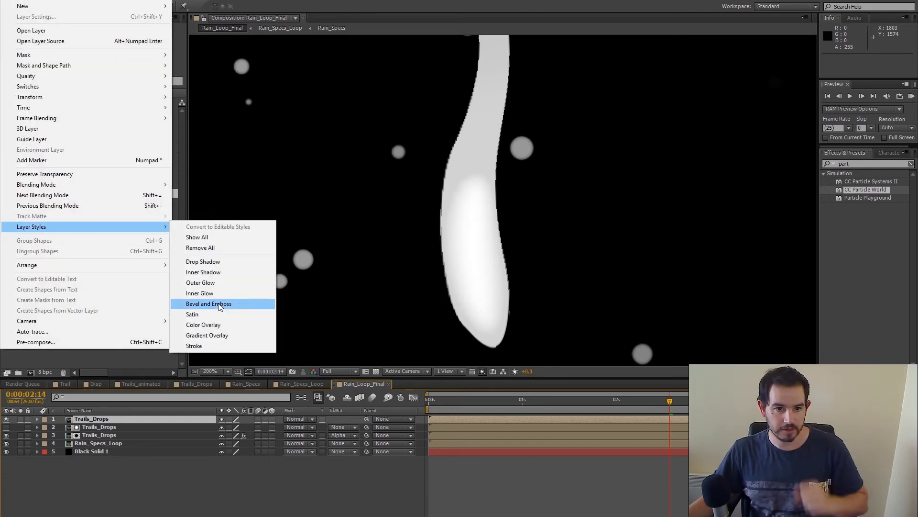
pyautogui.click(210, 292)
# Set the top layer's Inner Glow to Normal blend mode, 100% opacity and the Gradient color type.
pyautogui.click(53, 452)
pyautogui.click(225, 427)
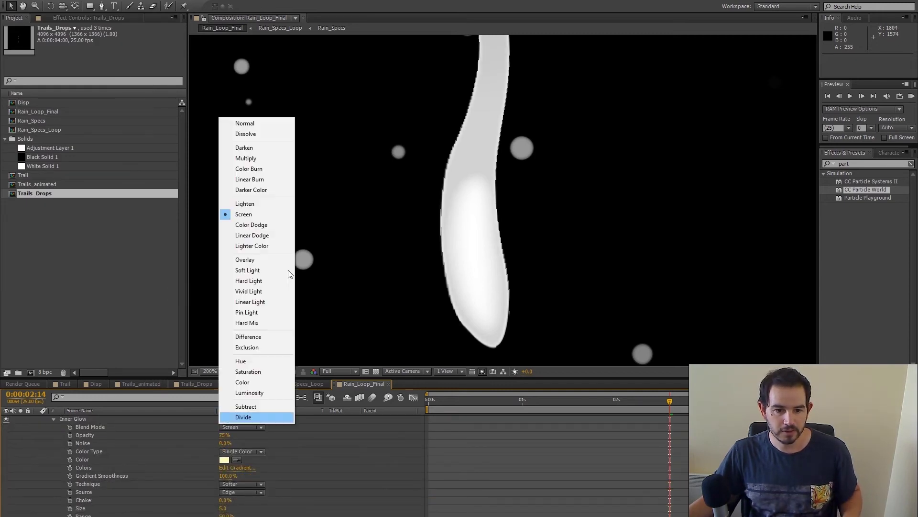
pyautogui.click(242, 124)
pyautogui.moveTo(225, 439); pyautogui.dragTo(260, 468)
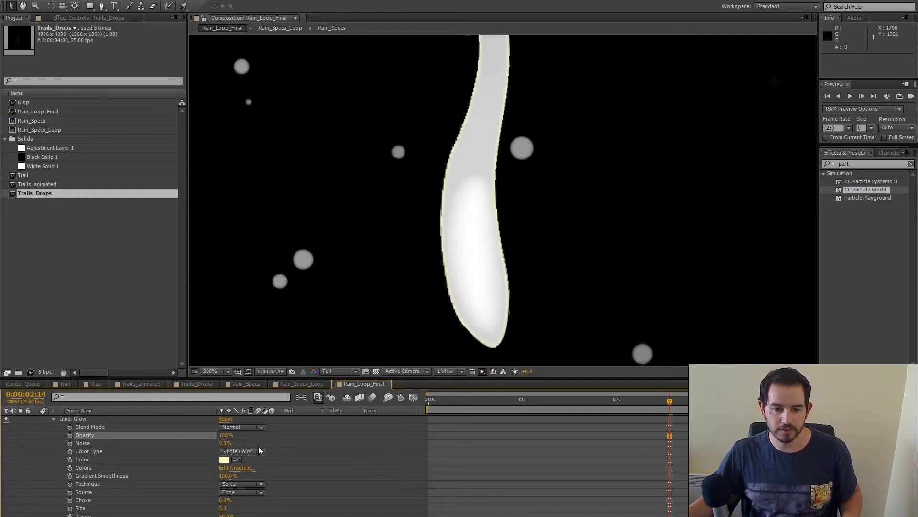
pyautogui.click(261, 452)
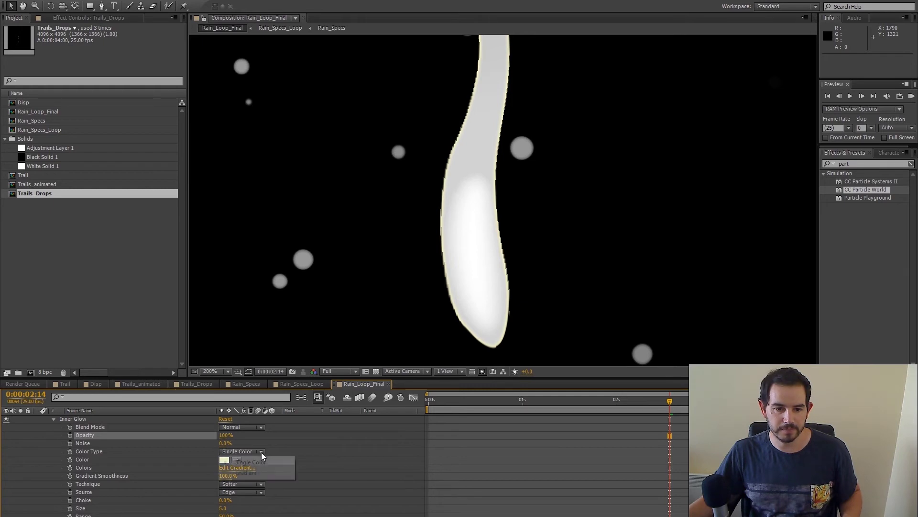
pyautogui.click(248, 472)
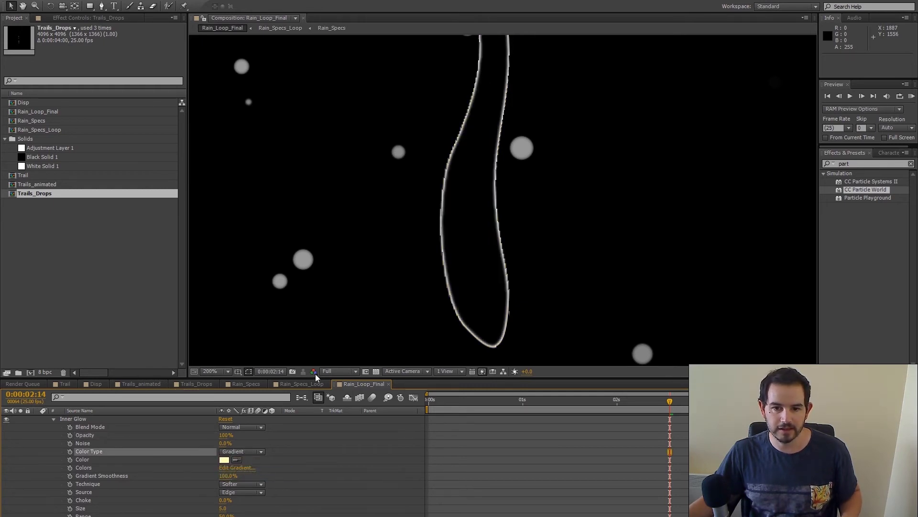
# Color the Inner Glow gradient from red FF0000 at its start to white at its end and set the glow size to 10.
pyautogui.click(230, 469)
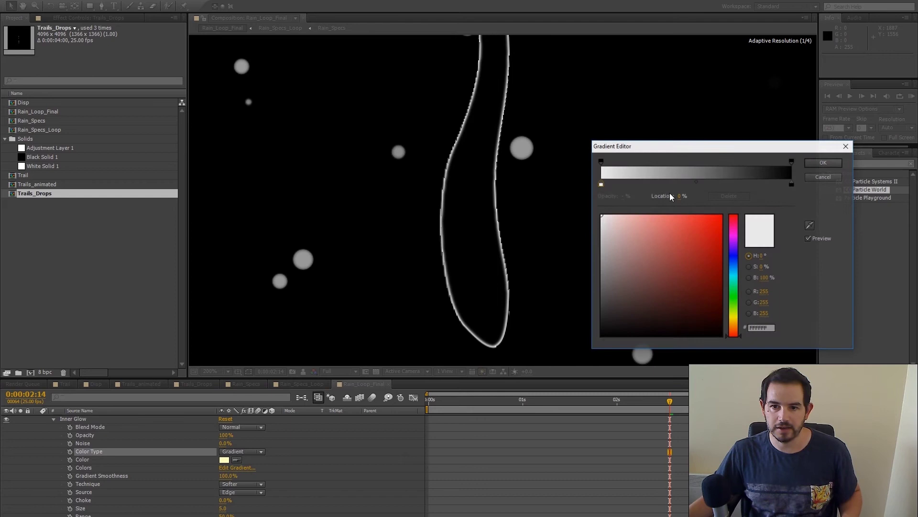
pyautogui.click(697, 229)
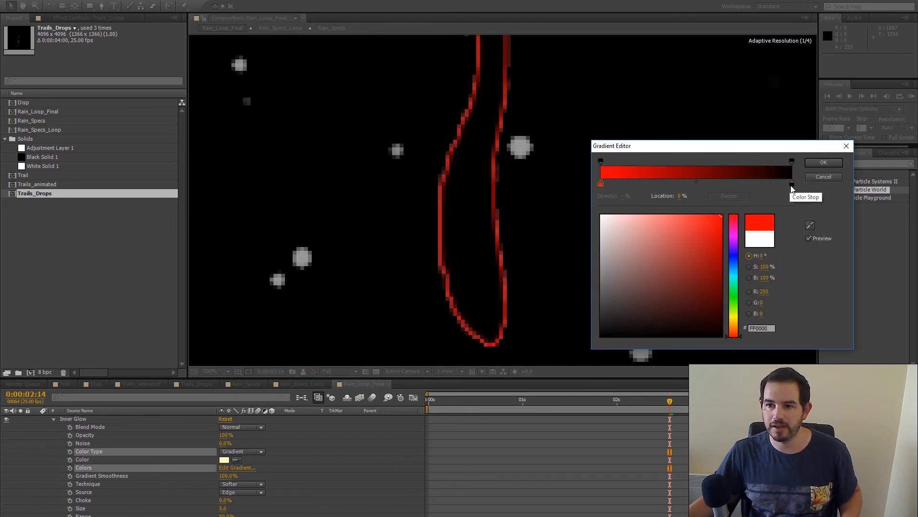
pyautogui.click(793, 183)
pyautogui.moveTo(657, 238); pyautogui.dragTo(601, 215)
pyautogui.press('Return')
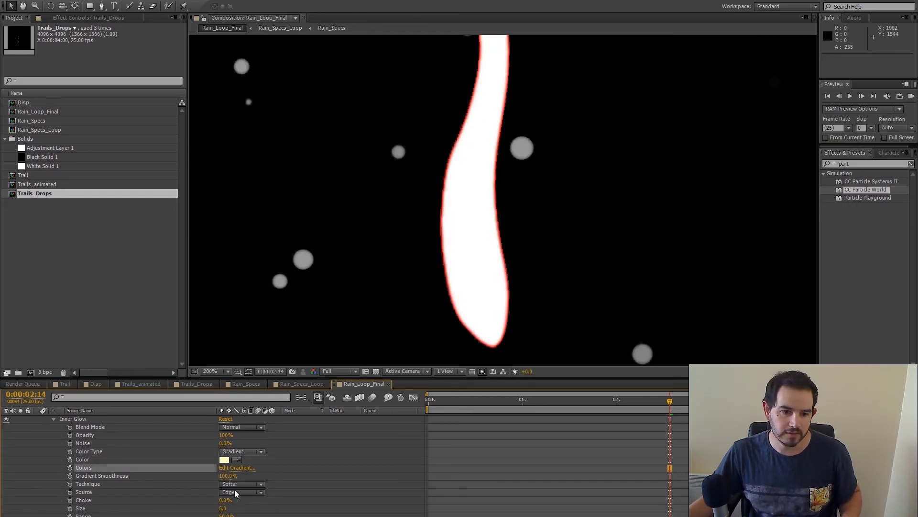
pyautogui.moveTo(265, 508); pyautogui.dragTo(292, 507)
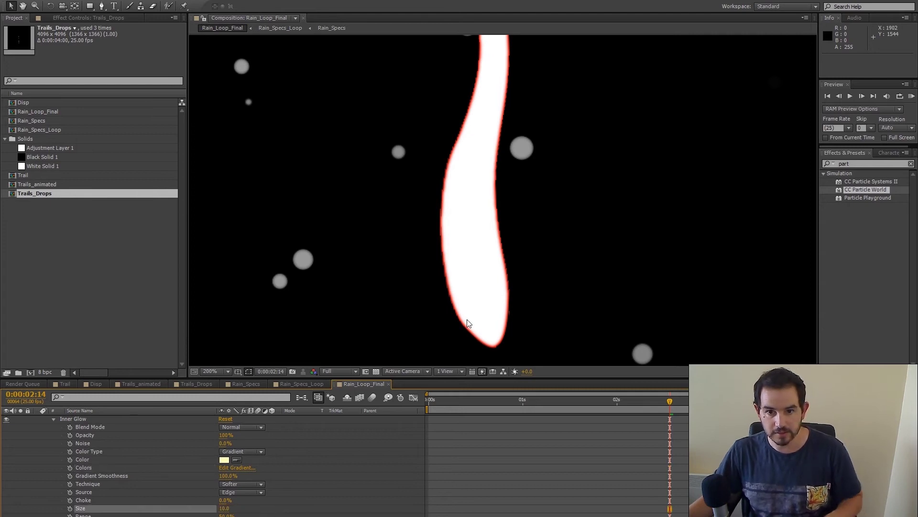
# Examine how wide the red glow edge is along the thin upper part of the trail.
pyautogui.scroll(-1, 542, 200)
pyautogui.moveTo(541, 201); pyautogui.dragTo(550, 354)
pyautogui.moveTo(554, 121); pyautogui.dragTo(543, 356)
pyautogui.moveTo(537, 73); pyautogui.dragTo(539, 187)
pyautogui.moveTo(542, 351); pyautogui.dragTo(542, 122)
pyautogui.scroll(1, 521, 210)
pyautogui.scroll(1, 521, 211)
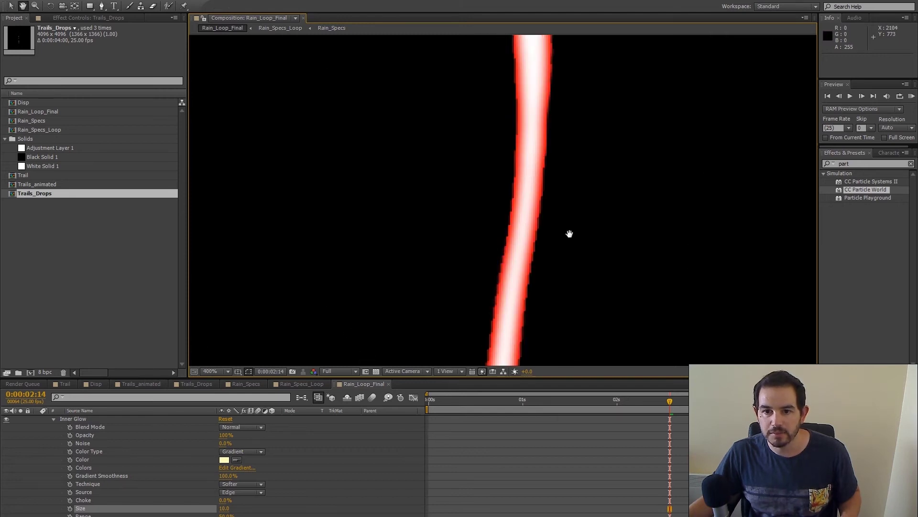
pyautogui.moveTo(568, 231); pyautogui.dragTo(560, 211)
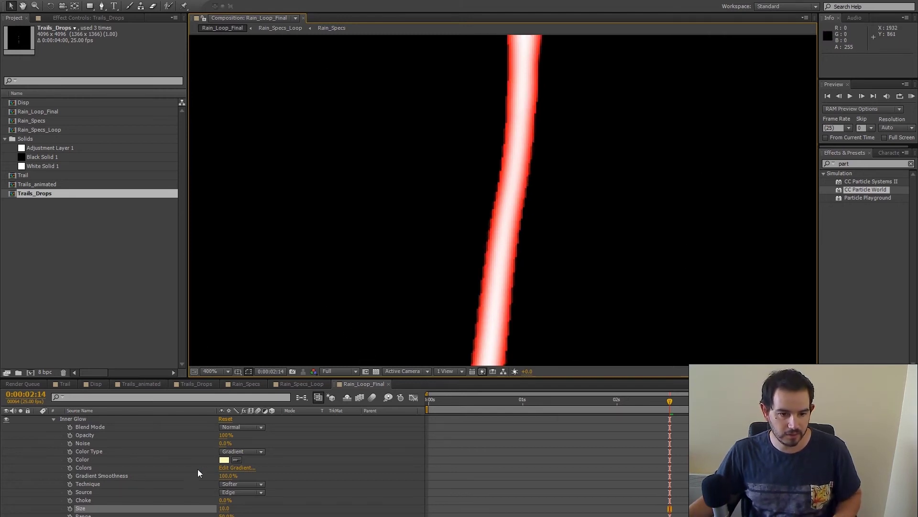
# Move the midpoint of the Inner Glow gradient to 9.3% so the red stays close to the edge.
pyautogui.click(244, 469)
pyautogui.moveTo(688, 171); pyautogui.dragTo(611, 179)
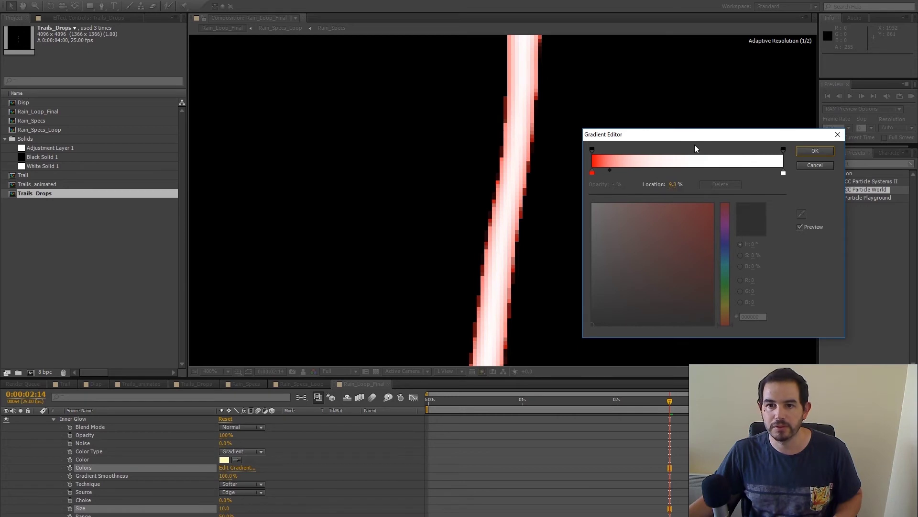
pyautogui.click(816, 151)
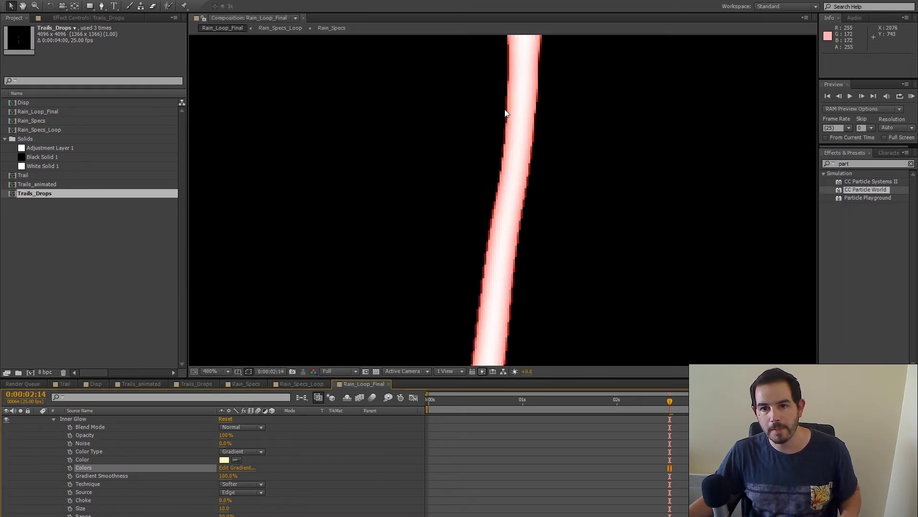
# Follow the glow edge down the whole trail to the drop's tip and check its thickness.
pyautogui.press('space')
pyautogui.moveTo(544, 211); pyautogui.dragTo(559, 57)
pyautogui.moveTo(536, 330); pyautogui.dragTo(548, 95)
pyautogui.moveTo(548, 299); pyautogui.dragTo(555, 110)
pyautogui.moveTo(547, 206); pyautogui.dragTo(549, 144)
pyautogui.moveTo(545, 330); pyautogui.dragTo(536, 143)
pyautogui.moveTo(498, 291); pyautogui.dragTo(526, 135)
pyautogui.moveTo(514, 335); pyautogui.dragTo(558, 177)
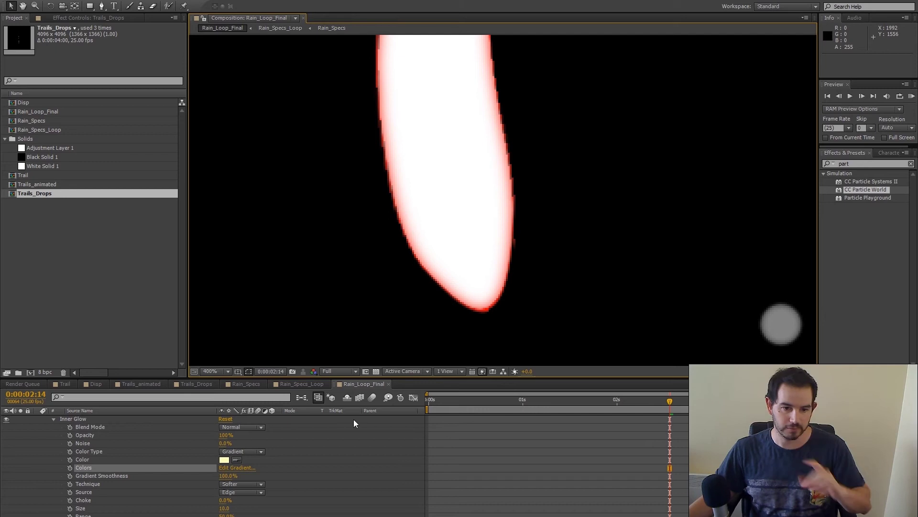
# Change the start color of the Inner Glow gradient to black 000000.
pyautogui.click(237, 467)
pyautogui.click(593, 173)
pyautogui.moveTo(612, 234); pyautogui.dragTo(592, 325)
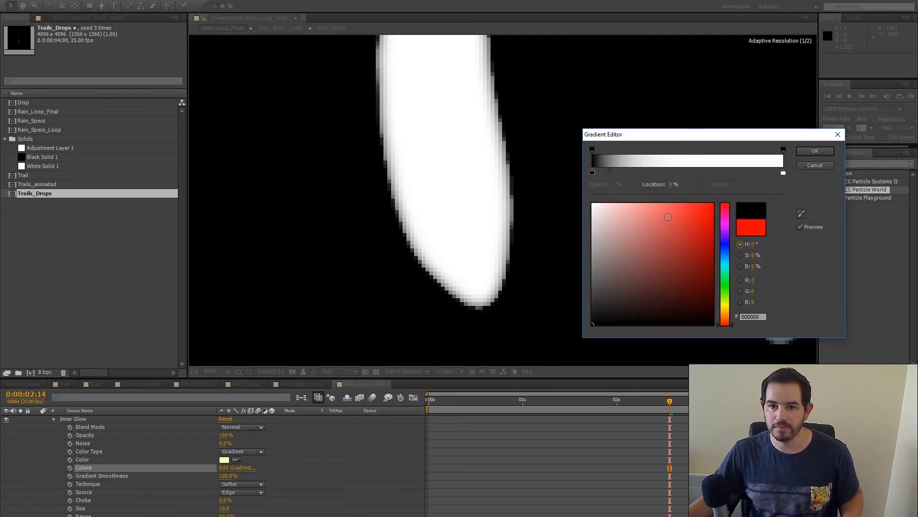
pyautogui.click(815, 151)
pyautogui.scroll(-2, 560, 267)
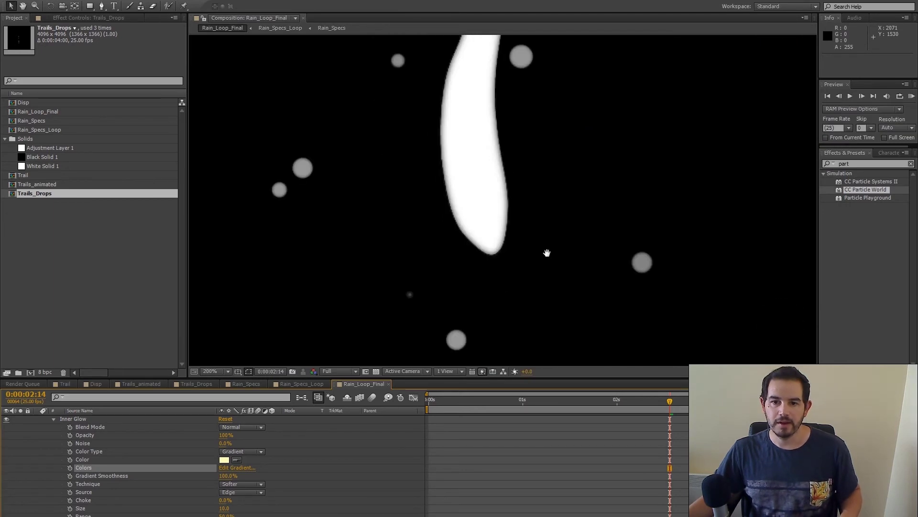
pyautogui.press('v')
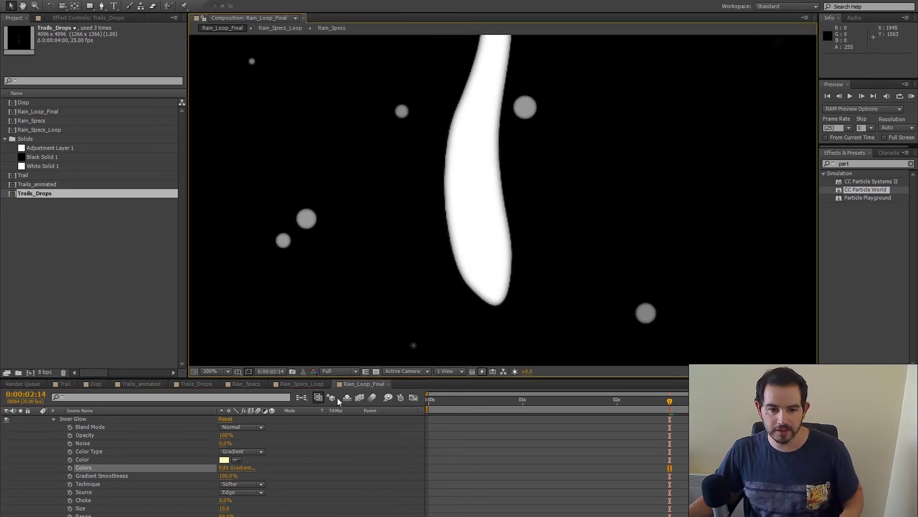
# Toggle the top Trails_Drops layer's visibility to compare the glow shading with the blurred version beneath it.
pyautogui.scroll(3, 87, 438)
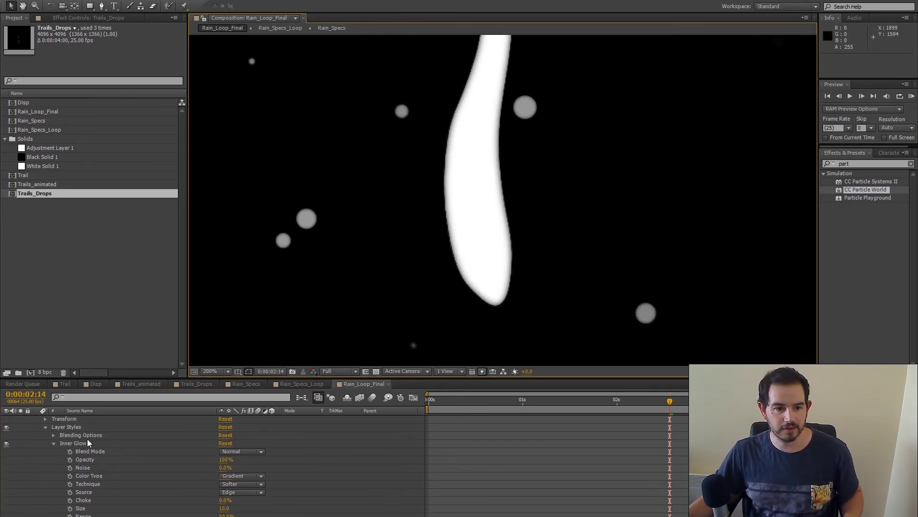
pyautogui.click(6, 420)
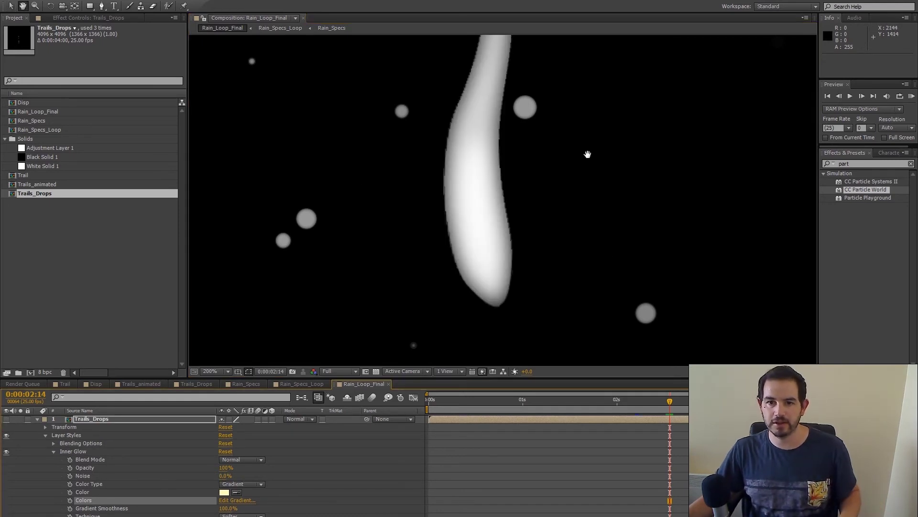
pyautogui.click(6, 420)
pyautogui.click(7, 420)
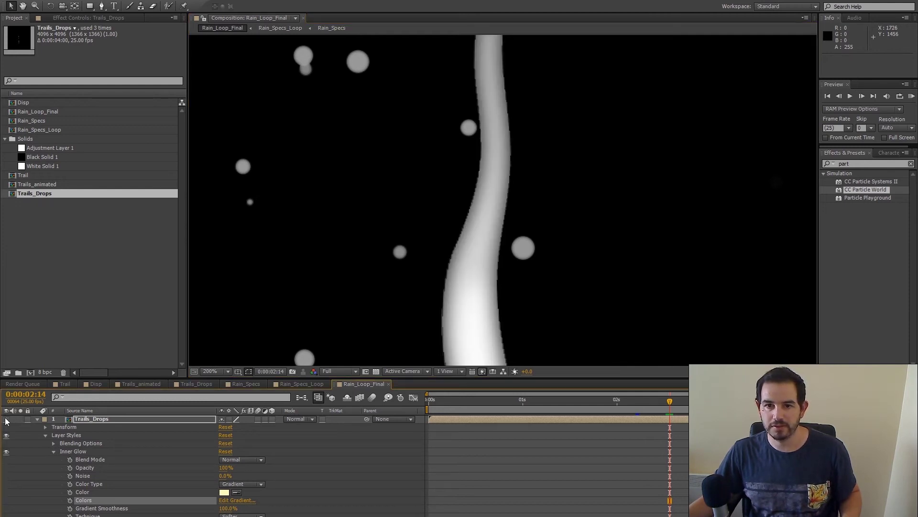
pyautogui.click(6, 420)
pyautogui.click(6, 420)
pyautogui.click(6, 419)
pyautogui.scroll(-2, 584, 260)
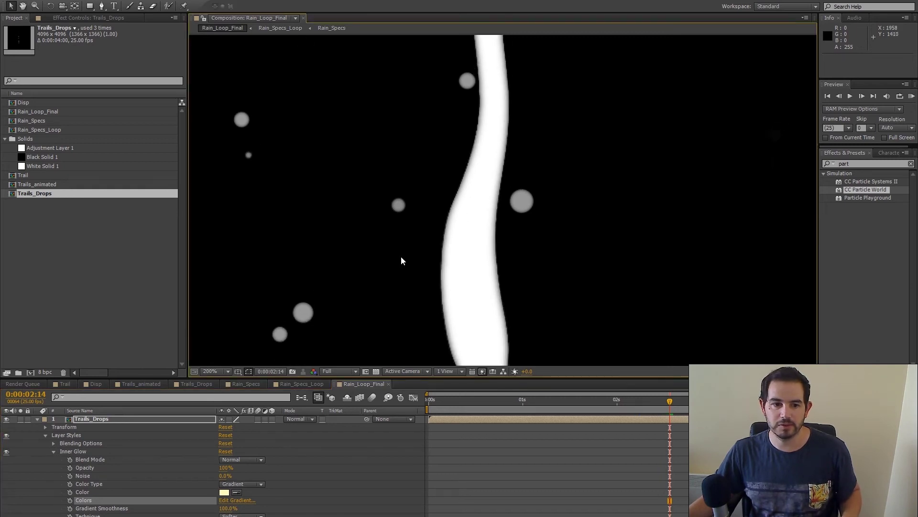
# Set the Fill Opacity in the top layer's advanced blending options to 0%.
pyautogui.click(54, 444)
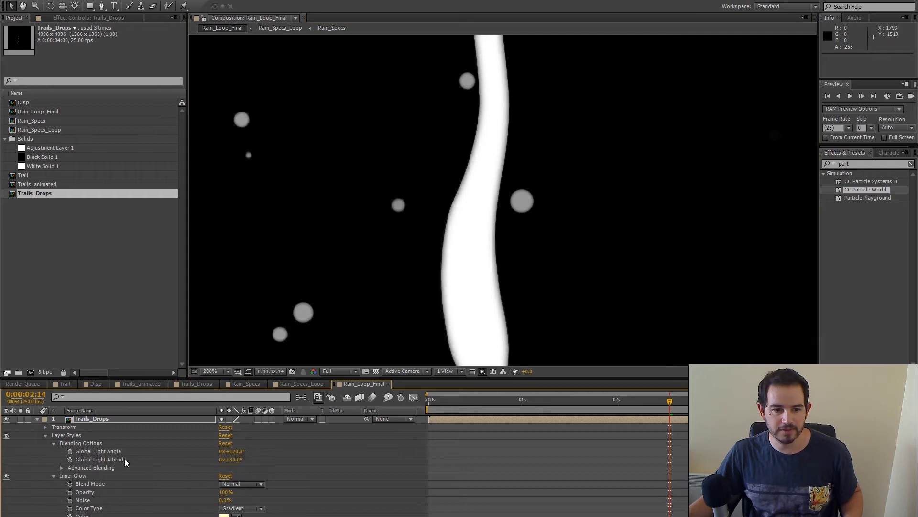
pyautogui.click(59, 466)
pyautogui.click(60, 467)
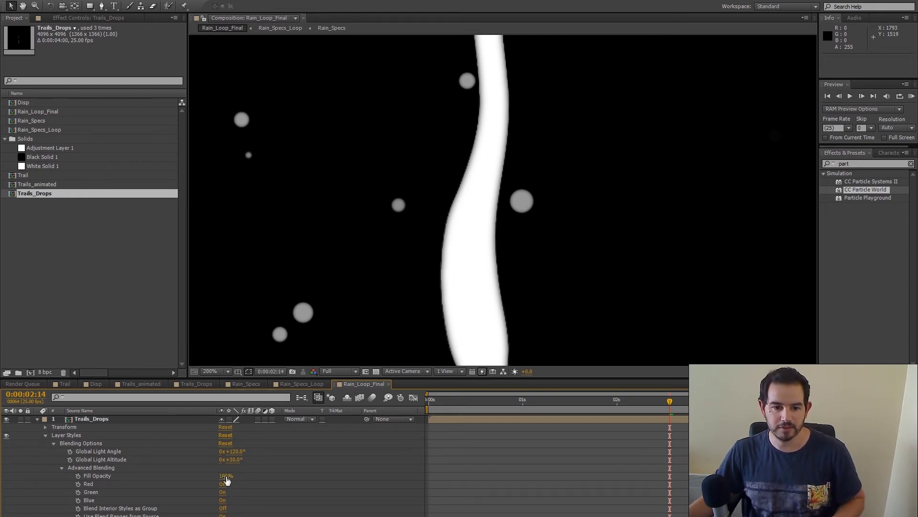
pyautogui.moveTo(225, 475); pyautogui.dragTo(175, 476)
pyautogui.press('h')
pyautogui.moveTo(521, 250); pyautogui.dragTo(522, 191)
pyautogui.scroll(3, 521, 192)
pyautogui.press('v')
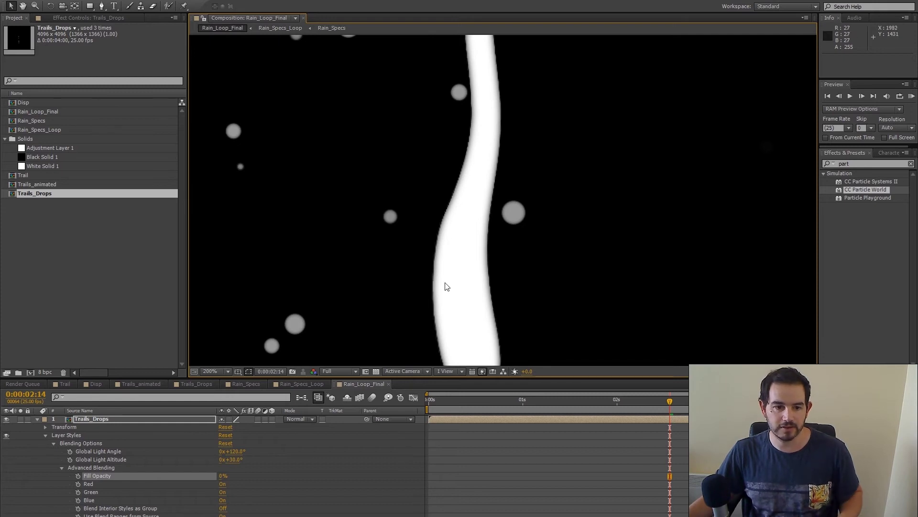
# Make the opacity stop at the end of the top Trails_Drops layer's Inner Glow gradient transparent.
pyautogui.click(45, 435)
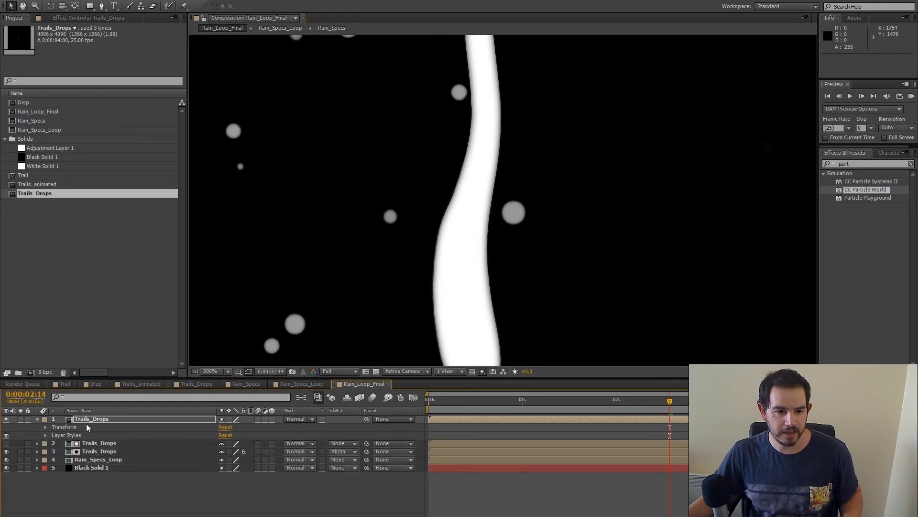
pyautogui.click(46, 435)
pyautogui.scroll(-1, 114, 454)
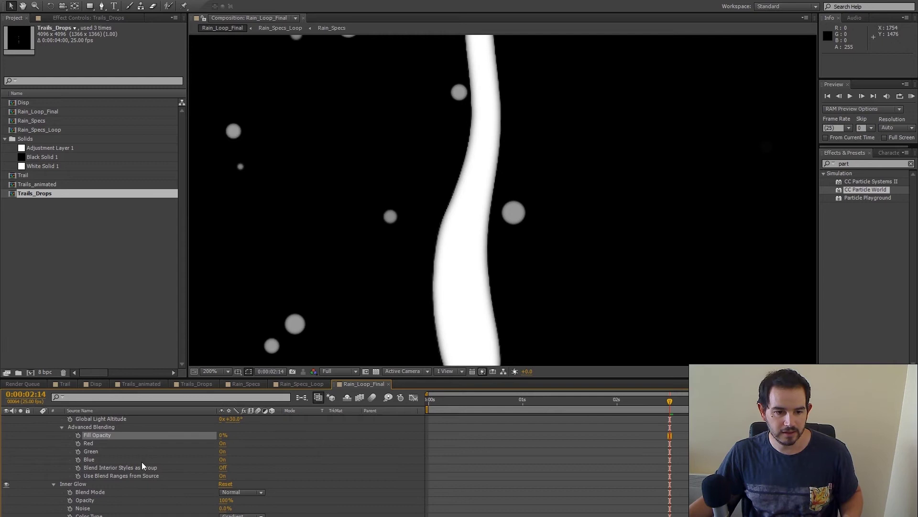
pyautogui.scroll(-2, 142, 461)
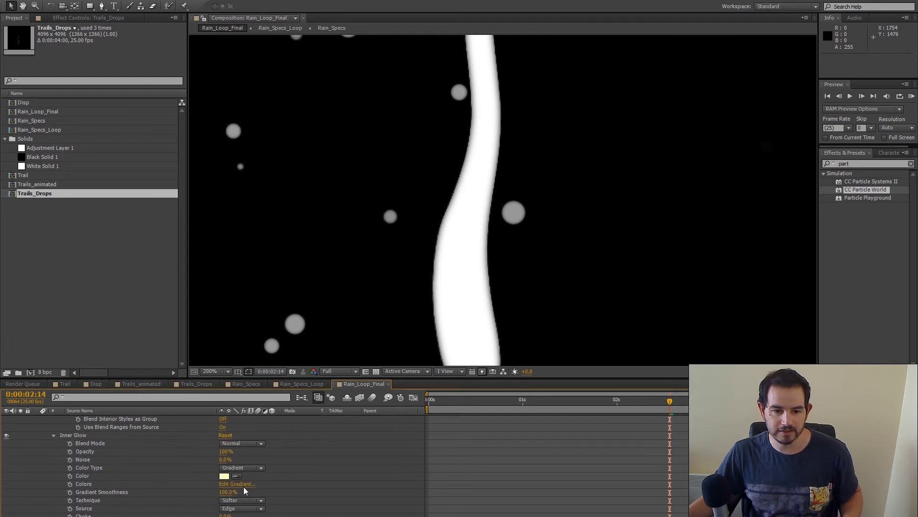
pyautogui.click(241, 484)
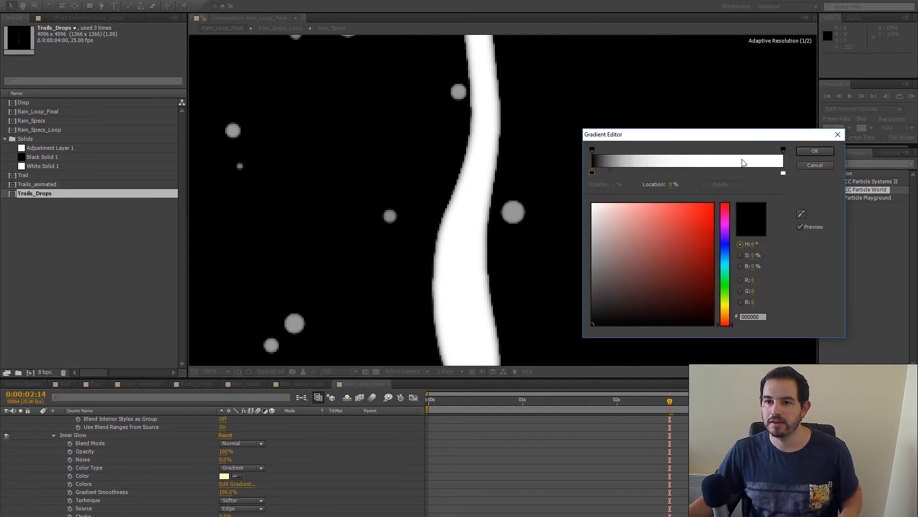
pyautogui.click(784, 151)
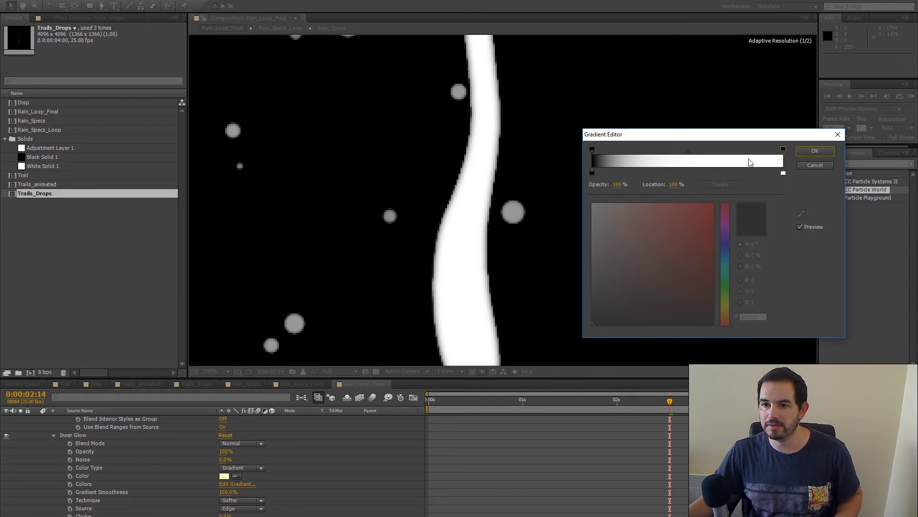
pyautogui.moveTo(616, 189); pyautogui.dragTo(511, 189)
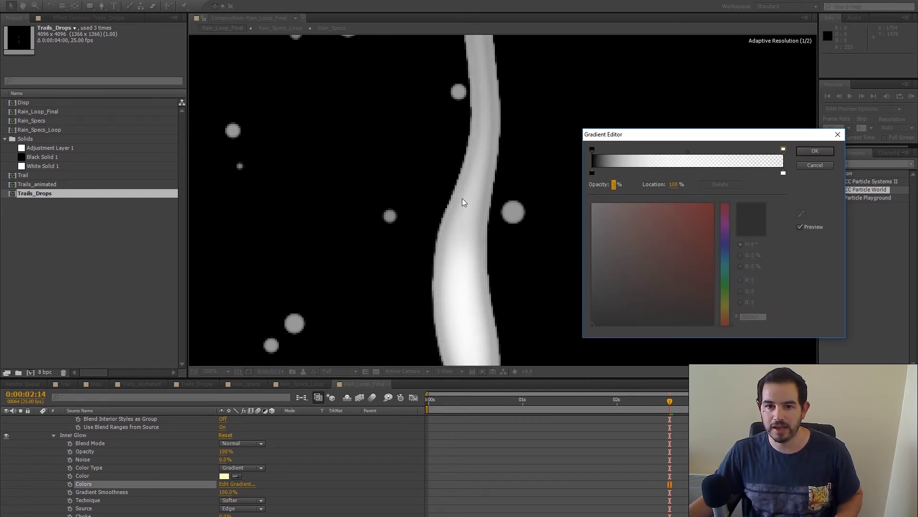
# Change the end color of the Inner Glow gradient to black 000000 and accept the gradient.
pyautogui.moveTo(706, 137); pyautogui.dragTo(700, 137)
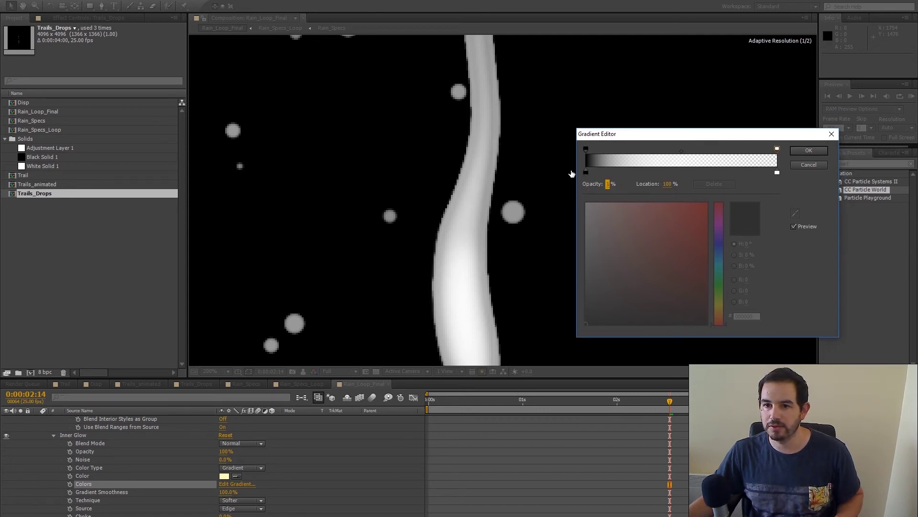
pyautogui.click(776, 173)
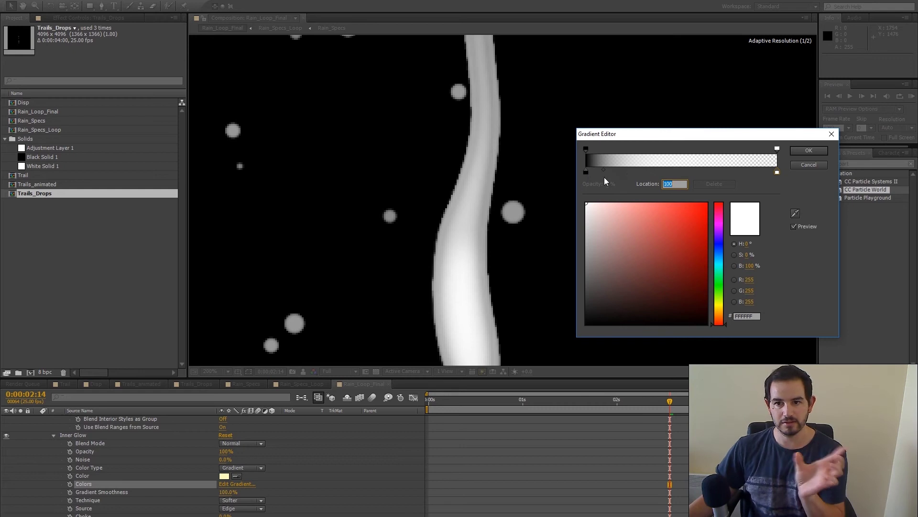
pyautogui.click(778, 173)
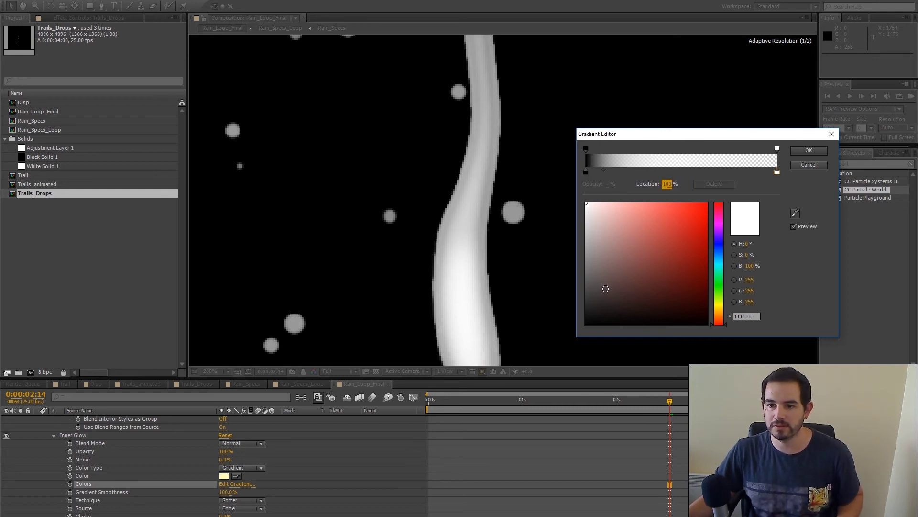
pyautogui.moveTo(584, 315); pyautogui.dragTo(523, 383)
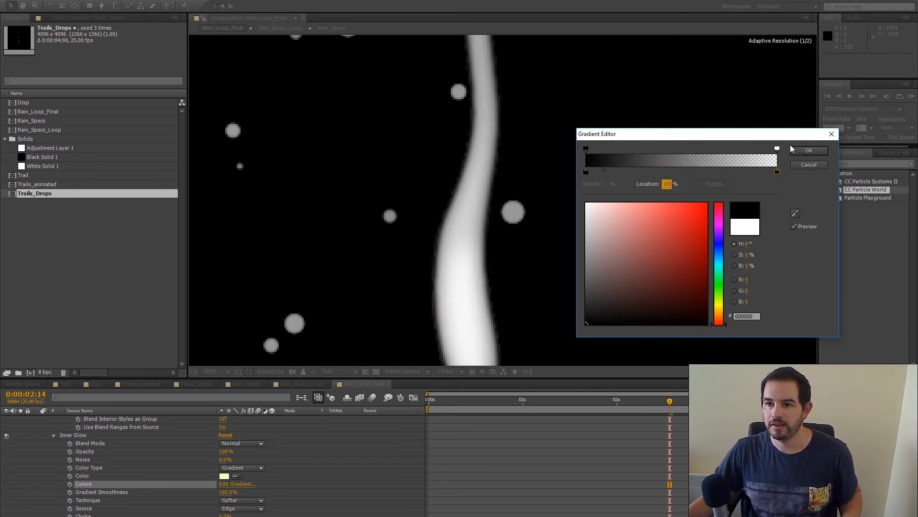
pyautogui.click(808, 152)
# Examine the shading of the trail and the drop's tip at frames 0:00:02:04 and 0:00:02:01.
pyautogui.scroll(-5, 543, 216)
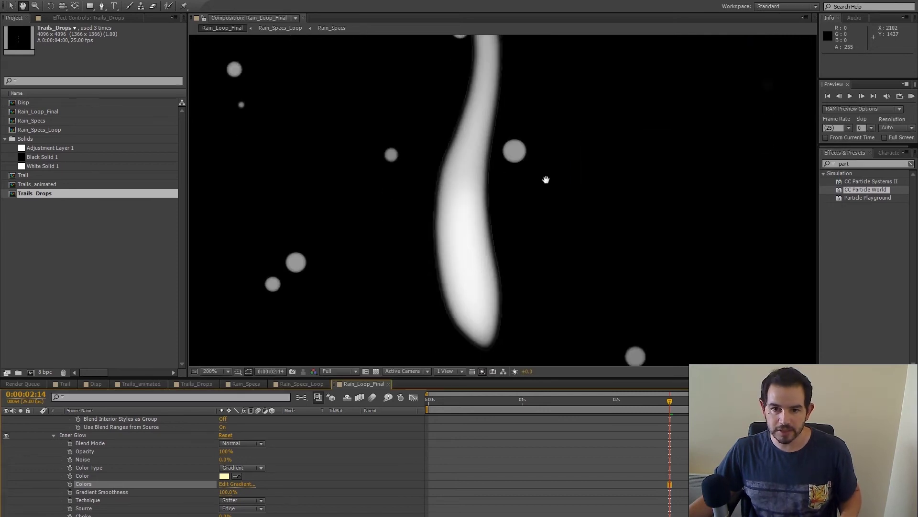
pyautogui.press('v')
pyautogui.scroll(-1, 550, 191)
pyautogui.hotkey('shift', 'pageup')
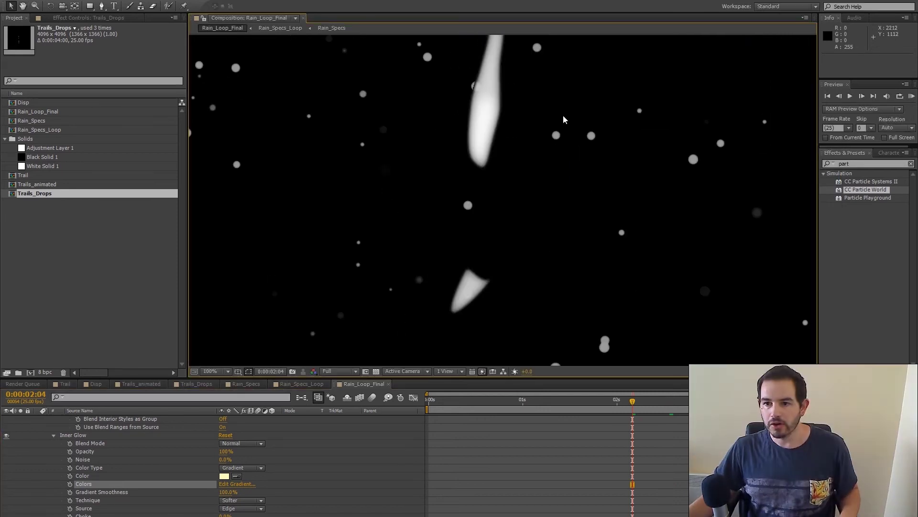
pyautogui.scroll(1, 509, 153)
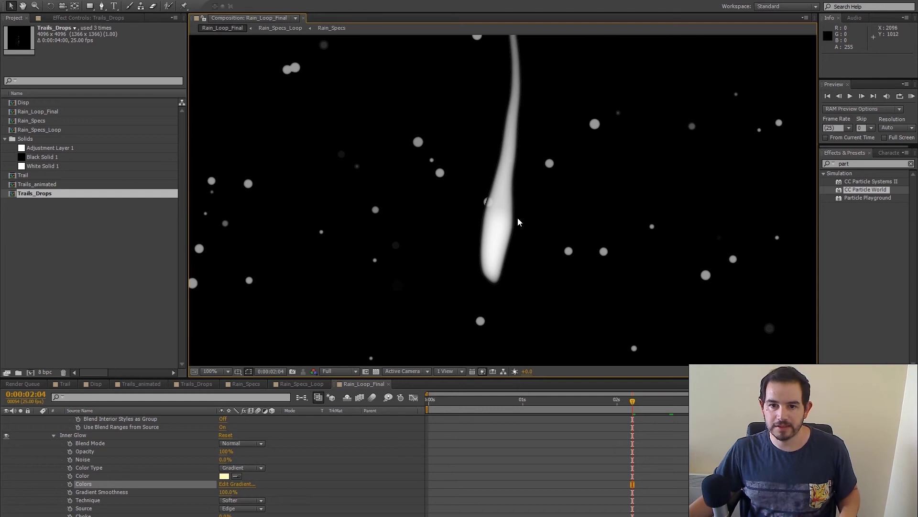
pyautogui.scroll(1, 526, 224)
pyautogui.scroll(1, 552, 246)
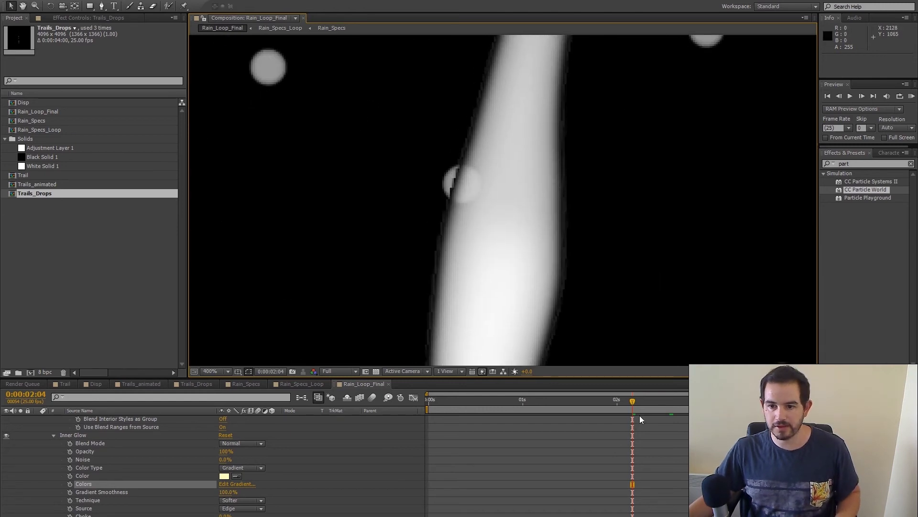
pyautogui.moveTo(631, 403); pyautogui.dragTo(620, 403)
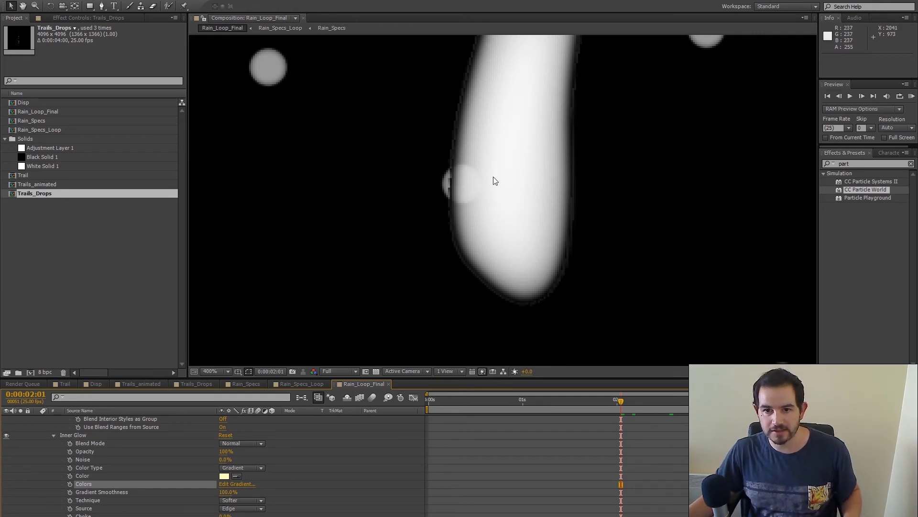
pyautogui.scroll(-2, 445, 239)
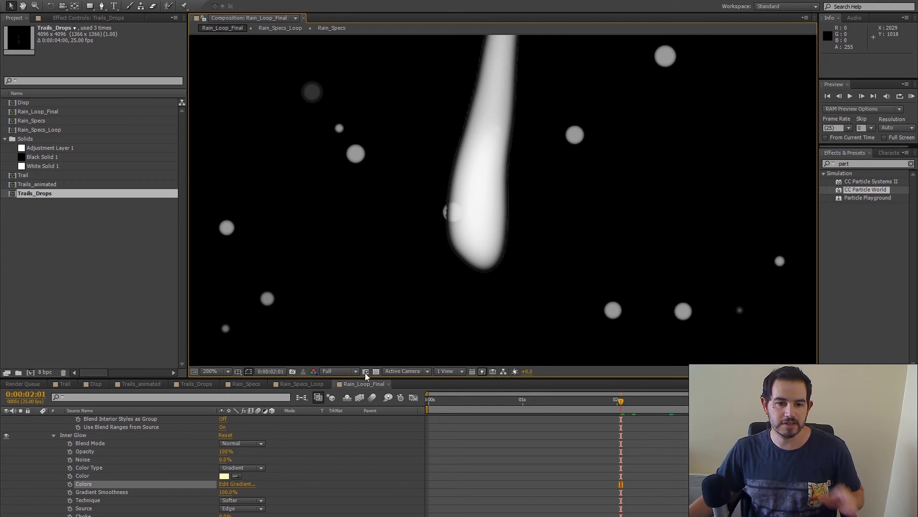
# Collapse the layer styles and all properties of the top Trails_Drops layer.
pyautogui.scroll(3, 140, 449)
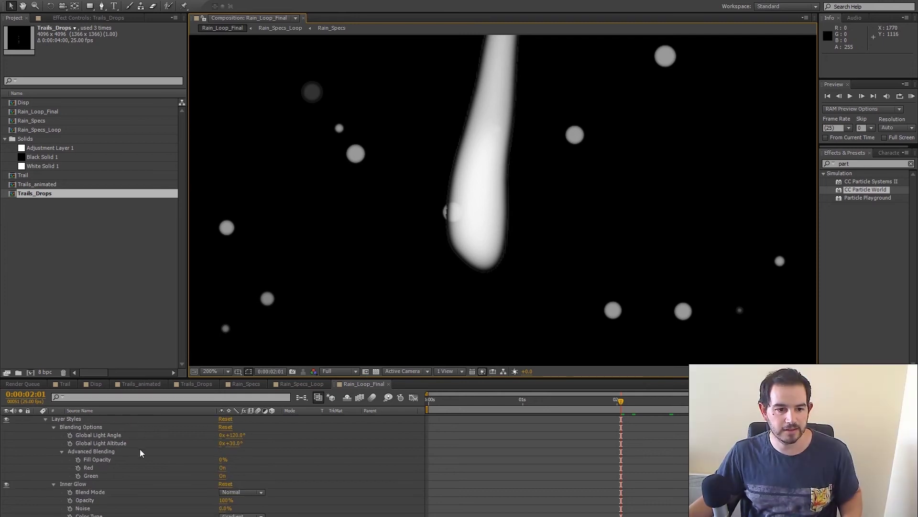
pyautogui.click(45, 420)
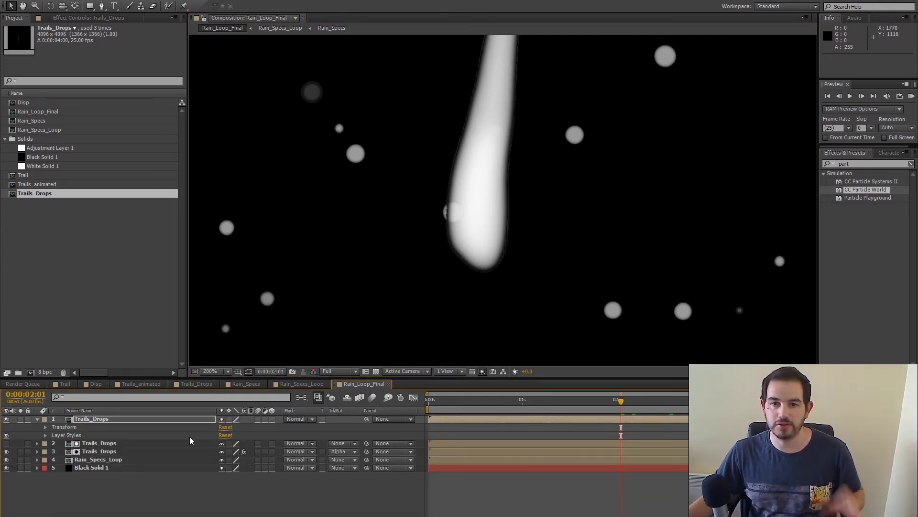
pyautogui.click(38, 418)
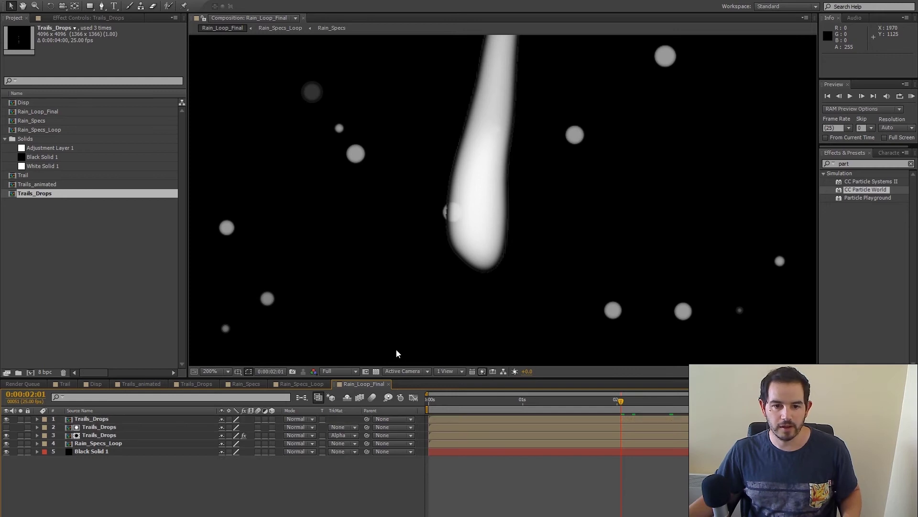
# Scrub to 0:00:02:20 and inspect the trail's length, checking where a rain spec overlaps its edge.
pyautogui.moveTo(576, 399); pyautogui.dragTo(520, 399)
pyautogui.moveTo(604, 399); pyautogui.dragTo(692, 398)
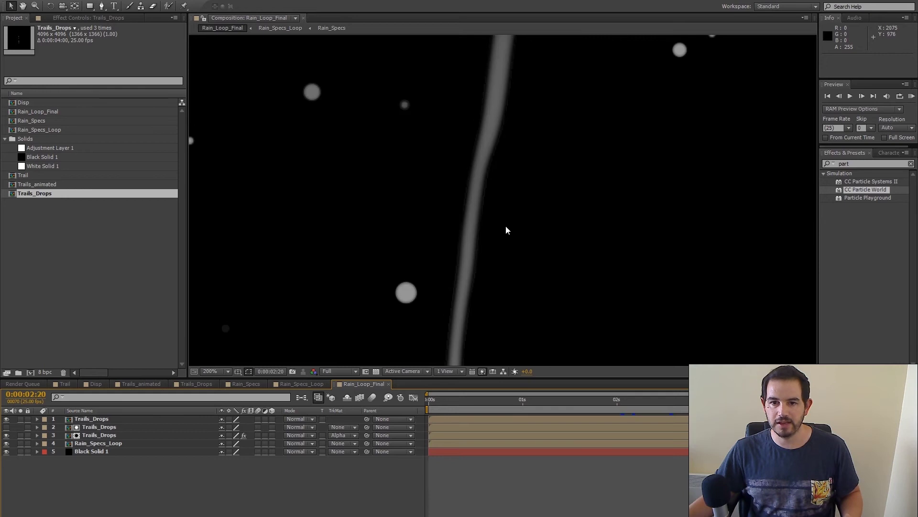
pyautogui.scroll(-3, 507, 230)
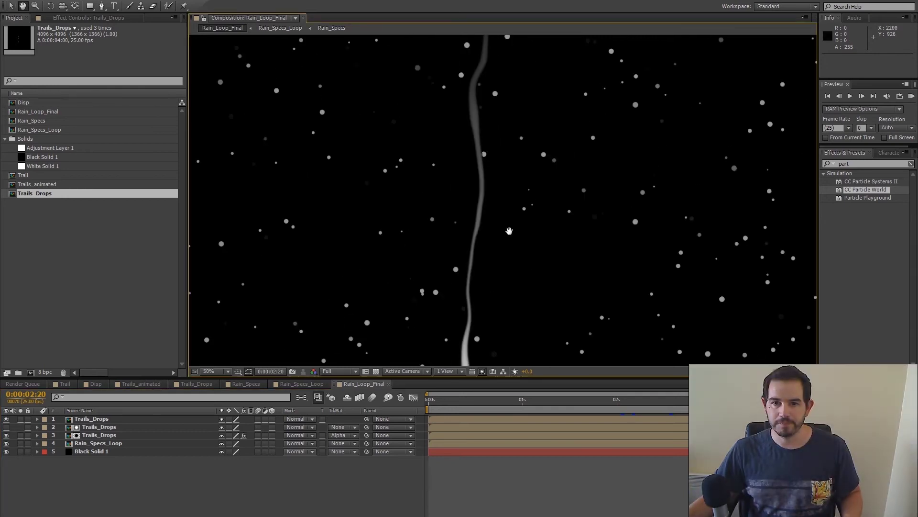
pyautogui.press('v')
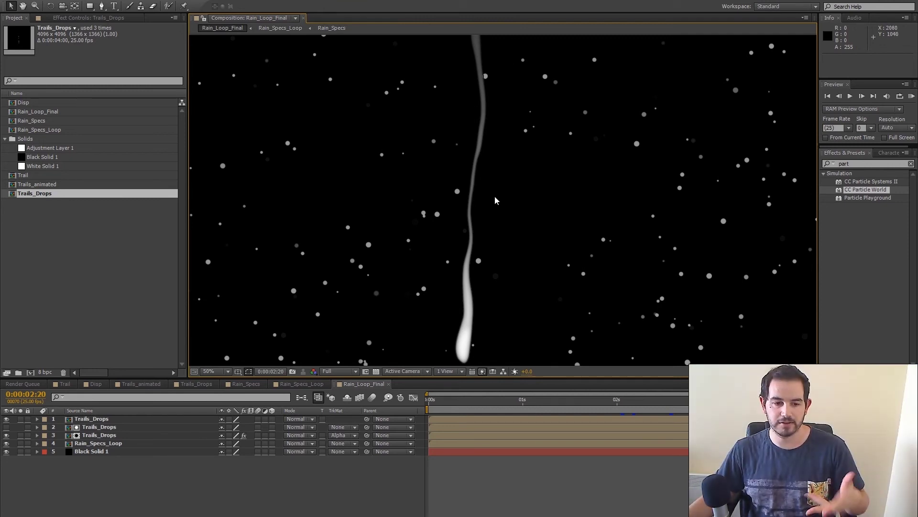
pyautogui.scroll(2, 479, 234)
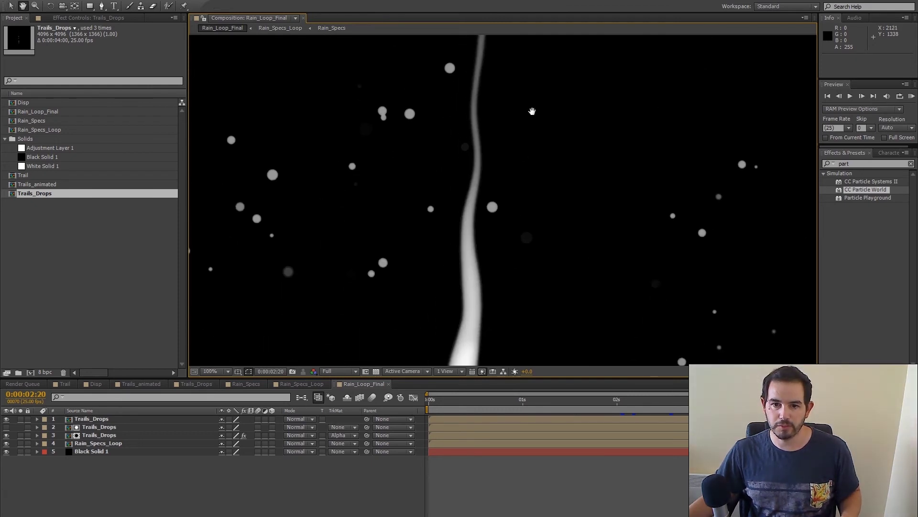
pyautogui.moveTo(479, 235); pyautogui.dragTo(529, 154)
pyautogui.scroll(10, 526, 182)
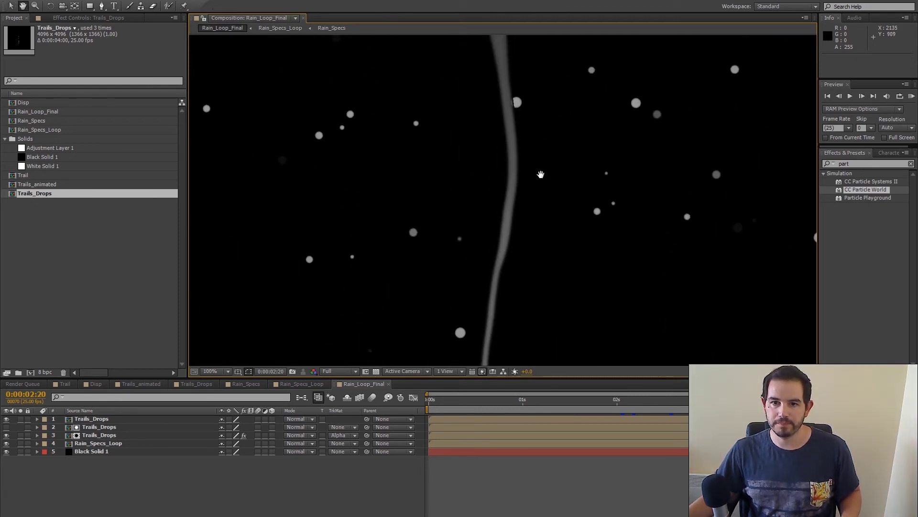
pyautogui.press('.')
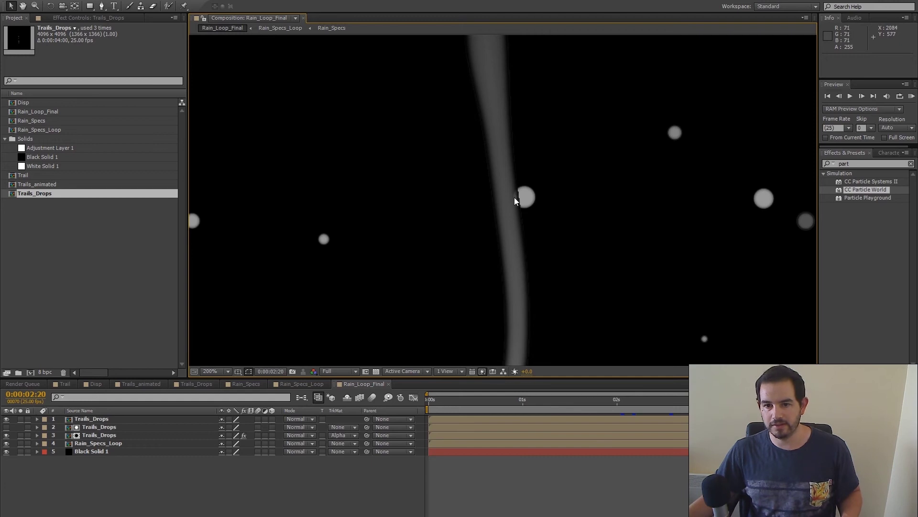
pyautogui.moveTo(575, 246); pyautogui.dragTo(581, 254)
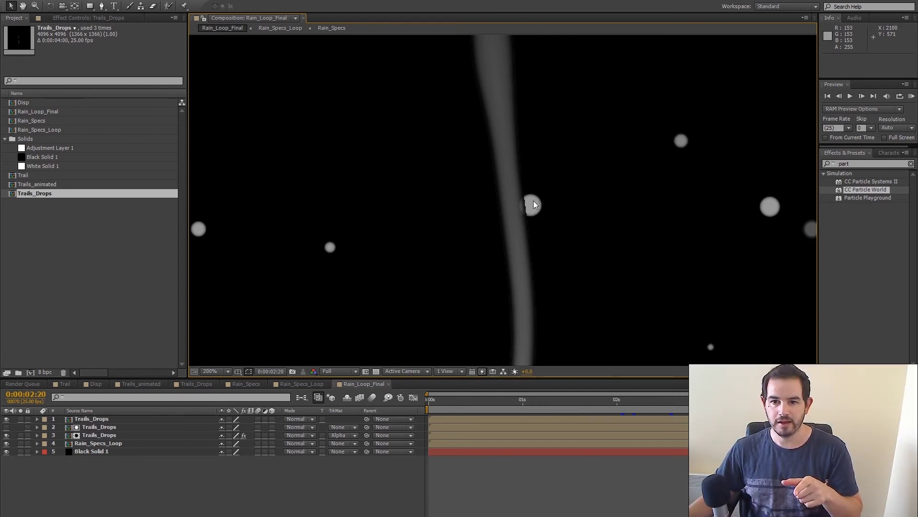
# Add the Trails_Drops composition as the top layer of Rain_Specs_Loop, above both Rain_Specs layers.
pyautogui.click(307, 384)
pyautogui.scroll(-1, 489, 246)
pyautogui.press('v')
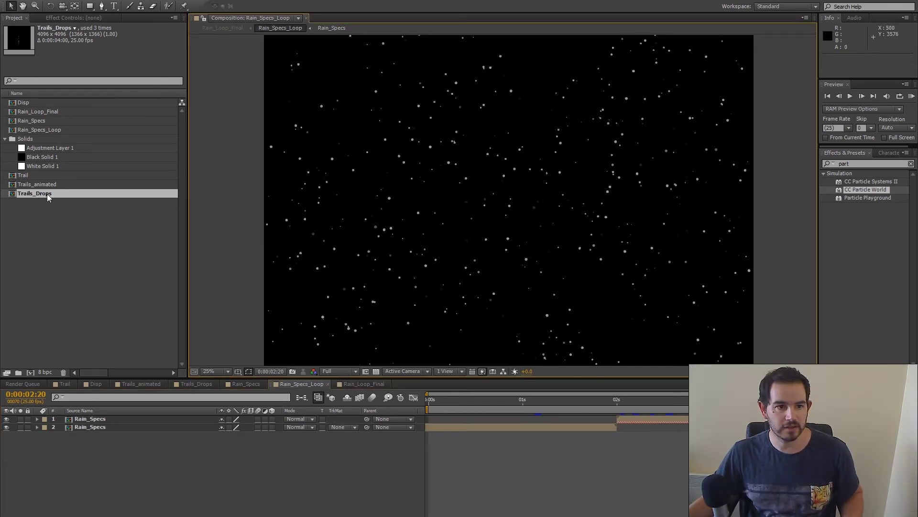
pyautogui.moveTo(36, 194); pyautogui.dragTo(77, 420)
# Set the blending mode of the Trails_Drops layer in Rain_Specs_Loop to Silhouette Alpha.
pyautogui.press('.')
pyautogui.press('space')
pyautogui.press('.')
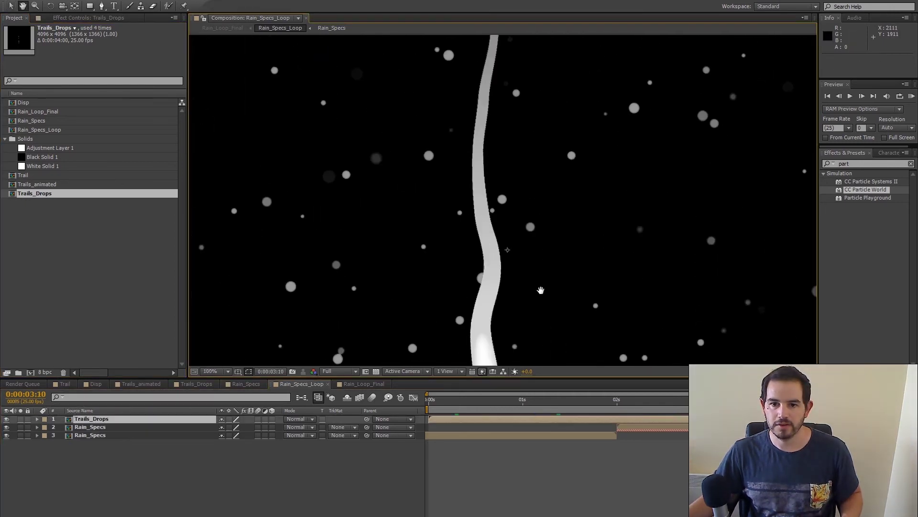
pyautogui.press('.')
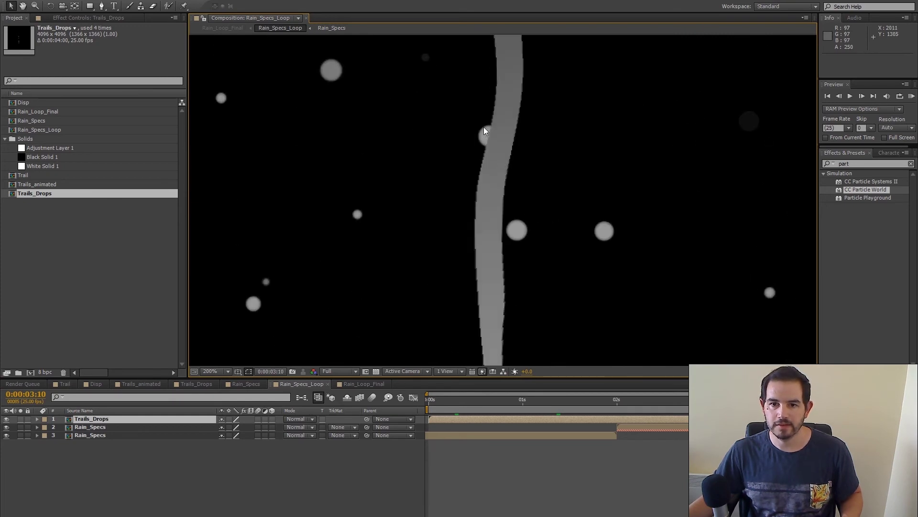
pyautogui.hotkey('shift', 'Escape')
pyautogui.hotkey('shift', 'Escape')
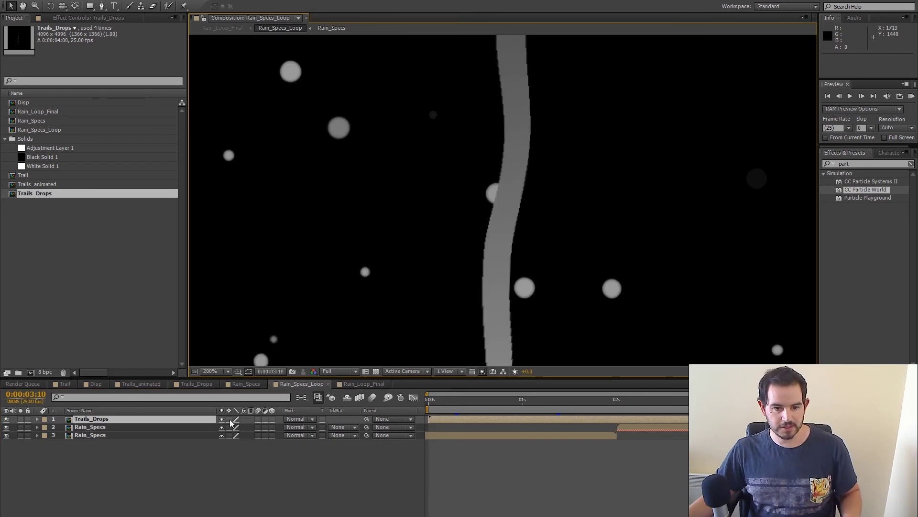
pyautogui.click(312, 419)
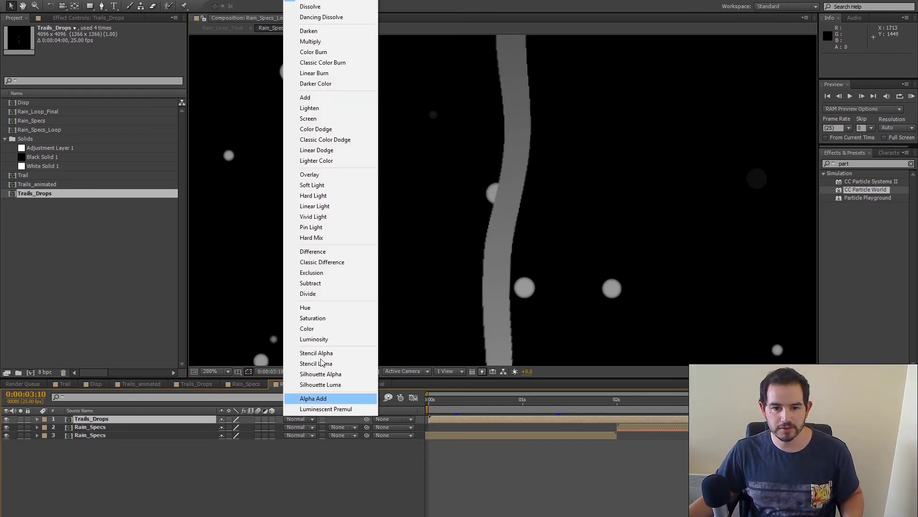
pyautogui.click(320, 374)
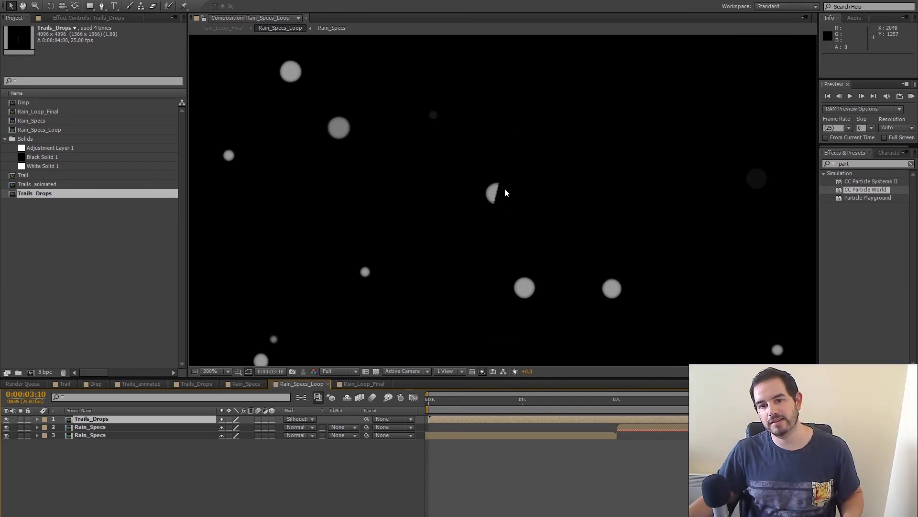
# Inspect the cut-out rain specs in Rain_Specs_Loop and beside the trail in Rain_Loop_Final.
pyautogui.press(',')
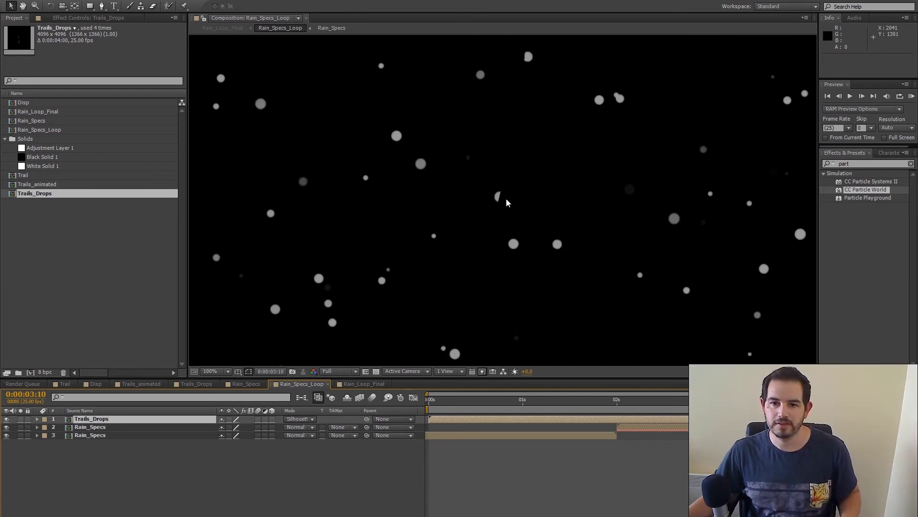
pyautogui.press('.')
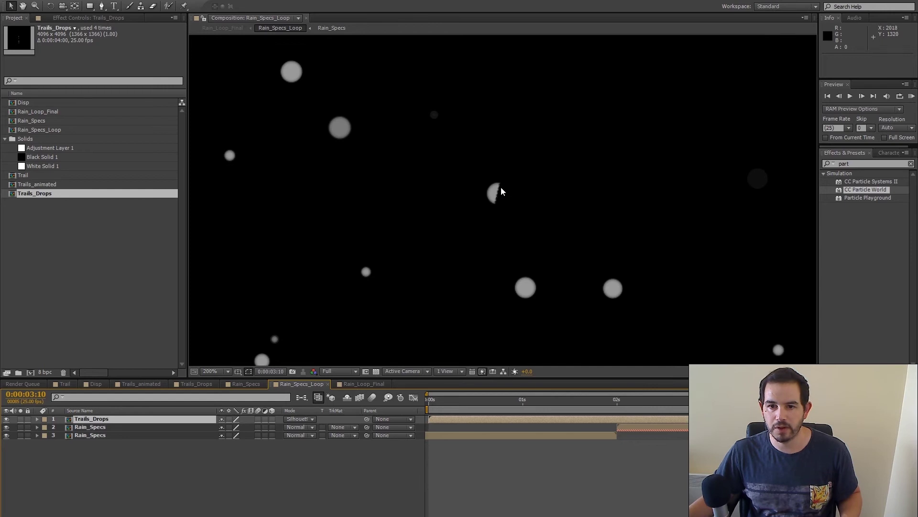
pyautogui.click(363, 383)
pyautogui.scroll(1, 495, 263)
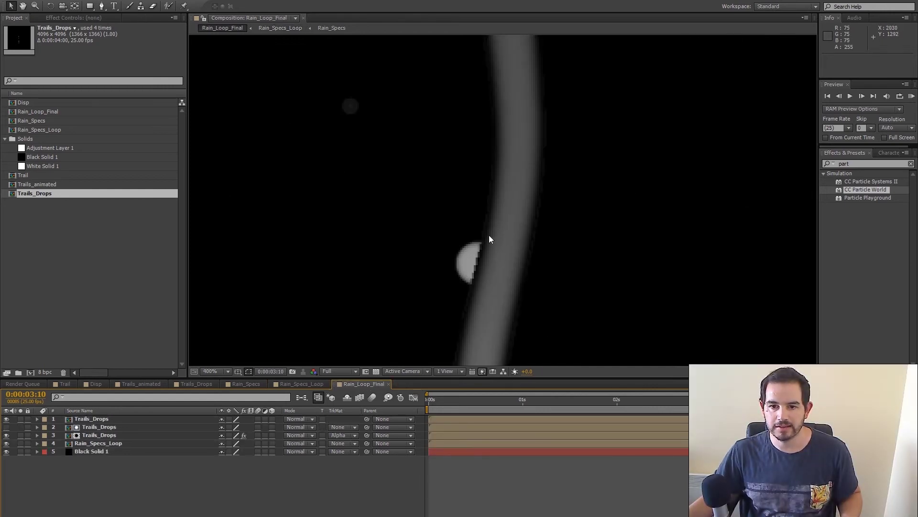
# Examine the trail where it meets the upper edge of Rain_Loop_Final at 0:00:01:09.
pyautogui.press('space')
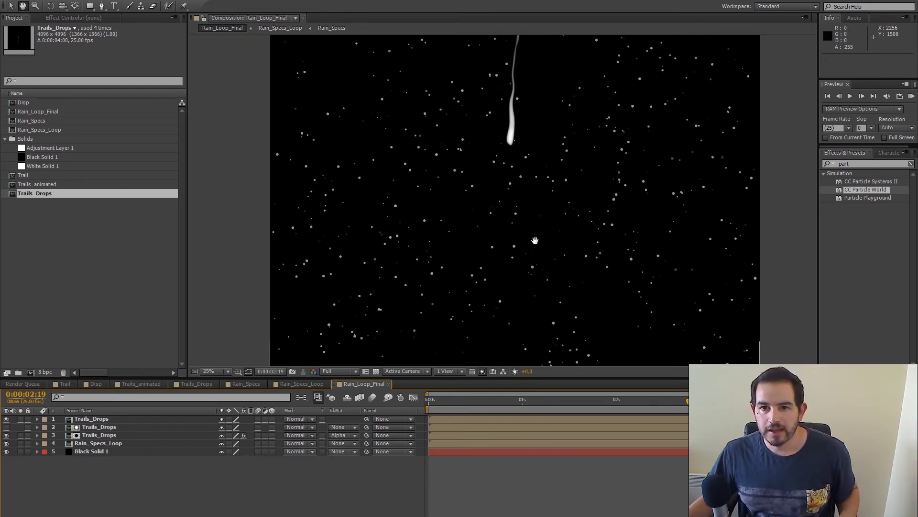
pyautogui.moveTo(540, 117); pyautogui.dragTo(535, 241)
pyautogui.moveTo(549, 177); pyautogui.dragTo(550, 238)
pyautogui.click(557, 400)
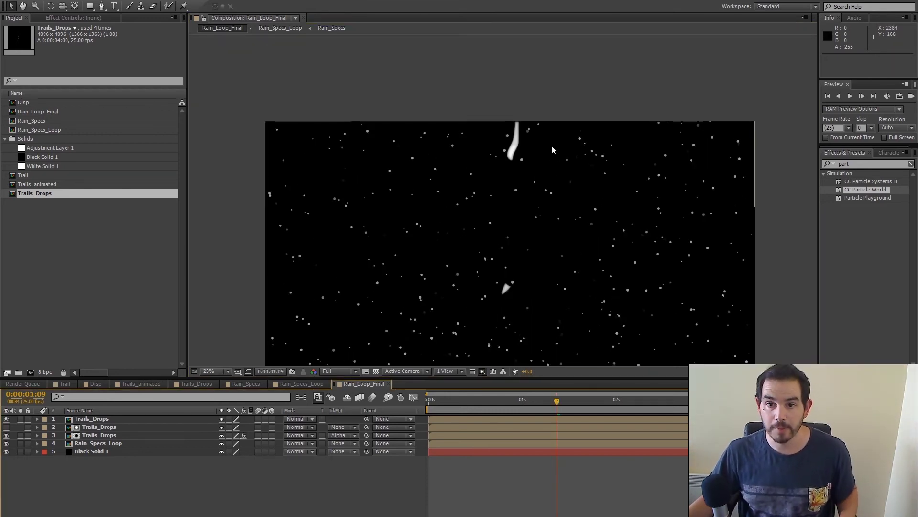
pyautogui.scroll(4, 547, 145)
pyautogui.press('space')
pyautogui.moveTo(547, 145); pyautogui.dragTo(571, 257)
pyautogui.moveTo(579, 97); pyautogui.dragTo(518, 189)
pyautogui.scroll(1, 581, 213)
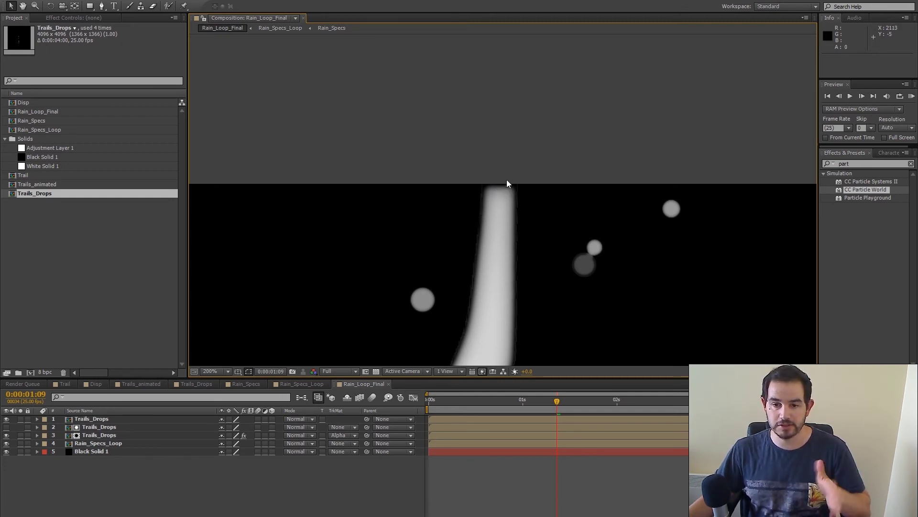
# Hide the top Trails_Drops layer to check the blurred trail beneath it at the composition's upper edge.
pyautogui.click(7, 420)
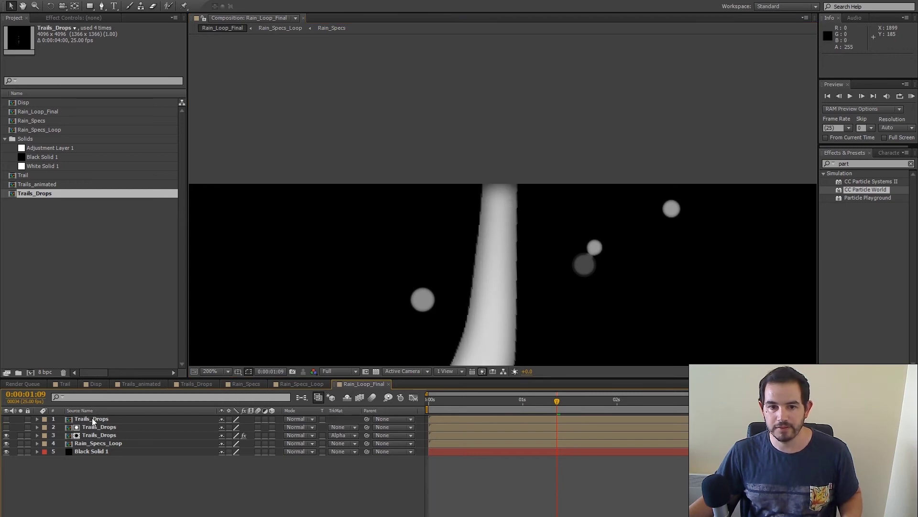
pyautogui.click(7, 420)
pyautogui.click(6, 420)
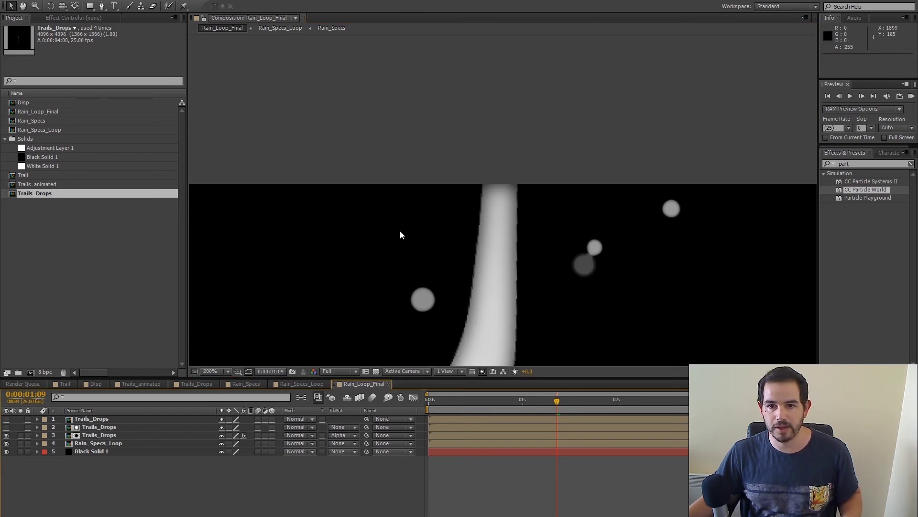
# Compare the third-layer Trails_Drops with and without its Fast Blur, and enable Repeat Edge Pixels on that effect.
pyautogui.click(108, 436)
pyautogui.click(82, 19)
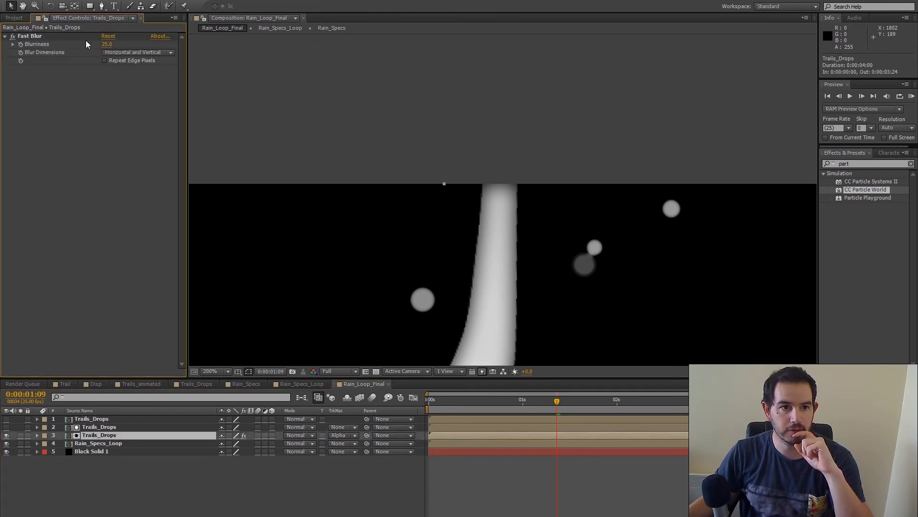
pyautogui.click(12, 38)
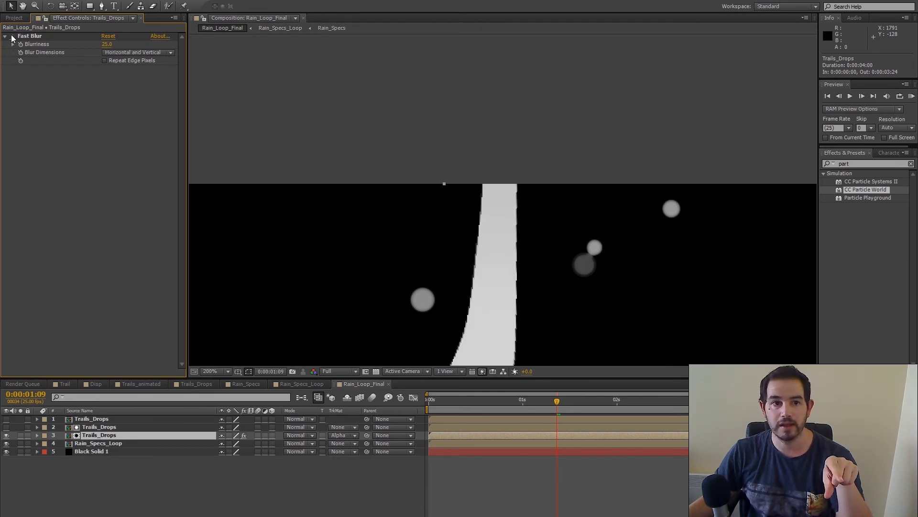
pyautogui.click(13, 37)
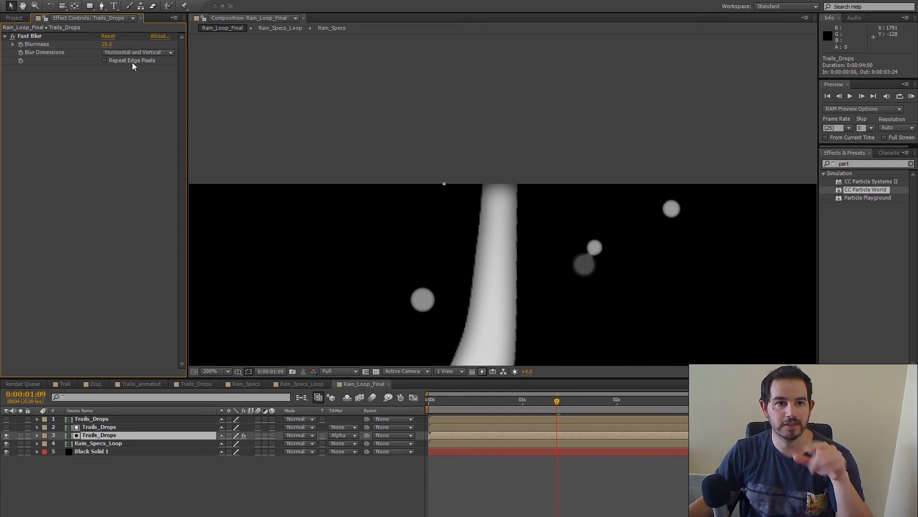
pyautogui.click(105, 61)
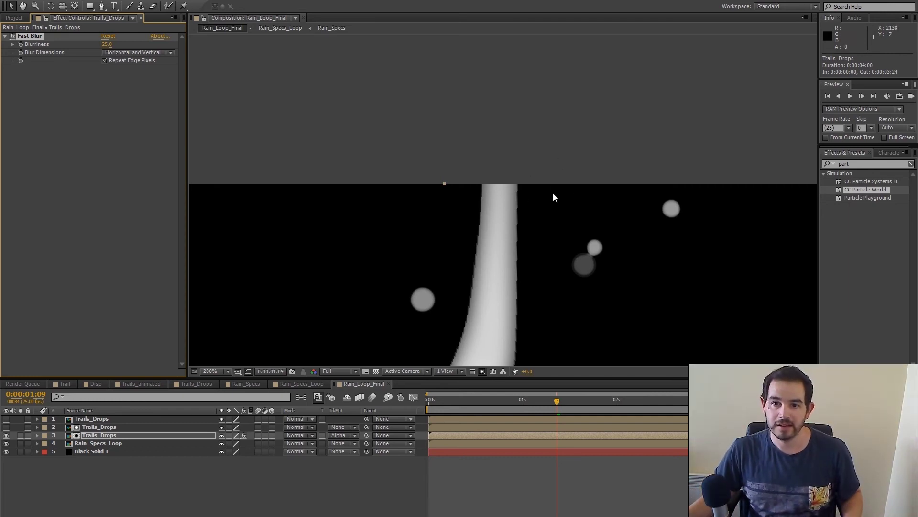
# Show the top Trails_Drops layer again and check the trail's end at the composition's upper edge.
pyautogui.scroll(-2, 554, 196)
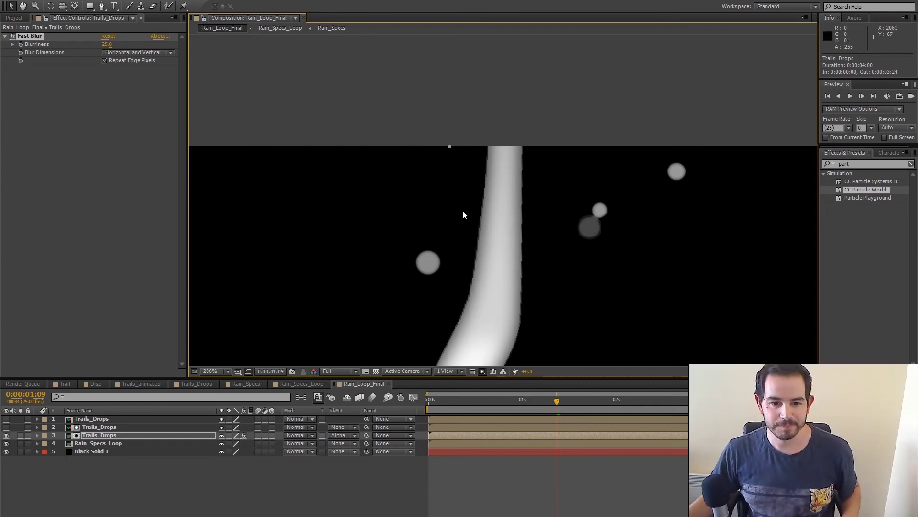
pyautogui.click(6, 419)
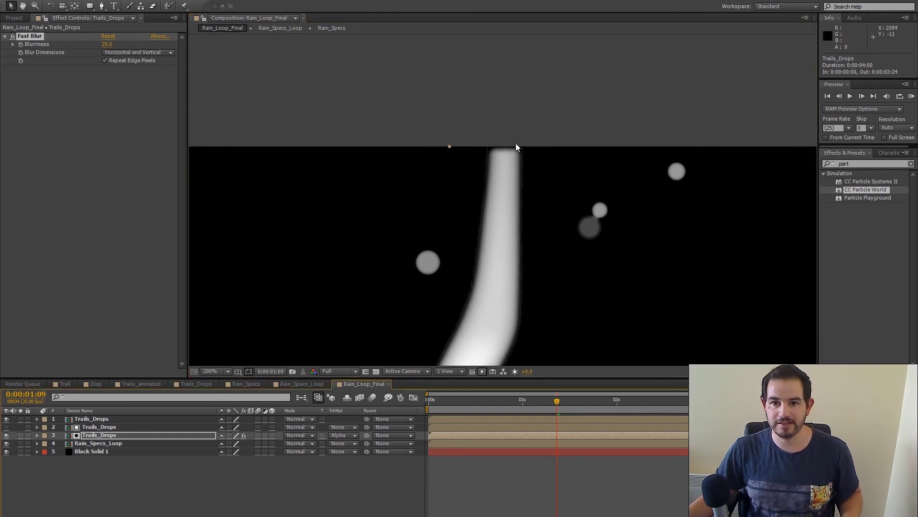
pyautogui.scroll(1, 521, 144)
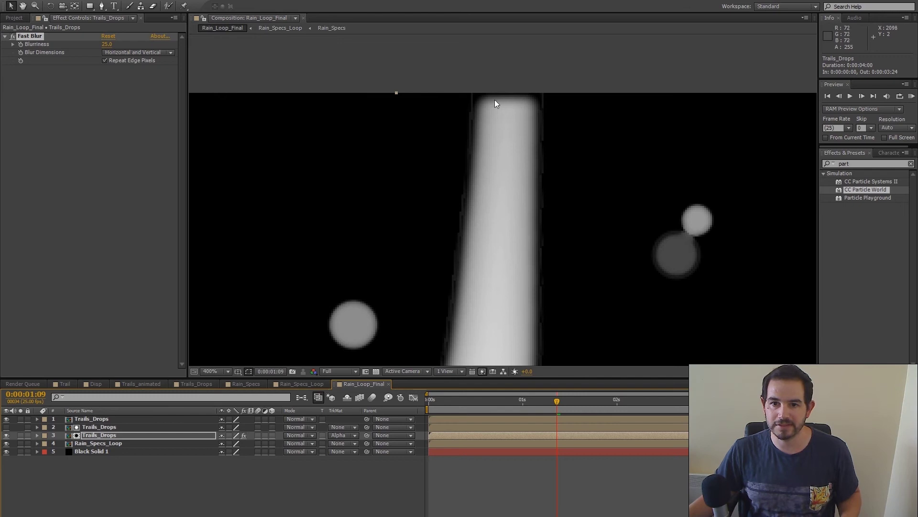
pyautogui.scroll(-1, 490, 231)
pyautogui.scroll(-1, 490, 230)
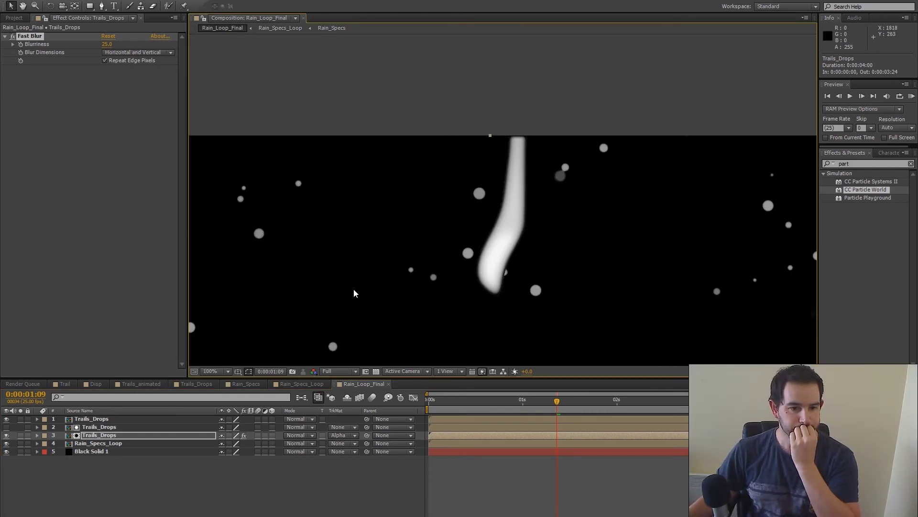
# Open the Trails_Drops composition and set its height to 4296 px.
pyautogui.click(194, 383)
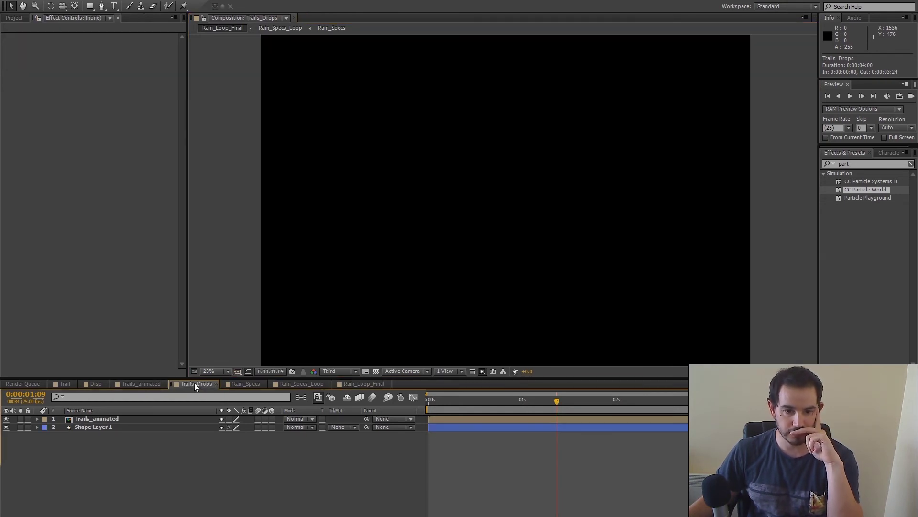
pyautogui.scroll(-1, 509, 188)
pyautogui.moveTo(542, 223); pyautogui.dragTo(536, 180)
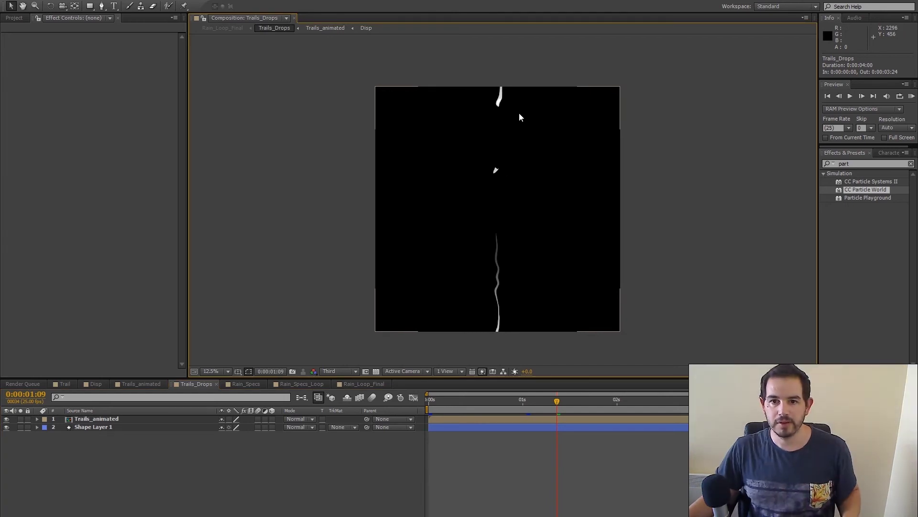
pyautogui.moveTo(518, 117); pyautogui.dragTo(514, 121)
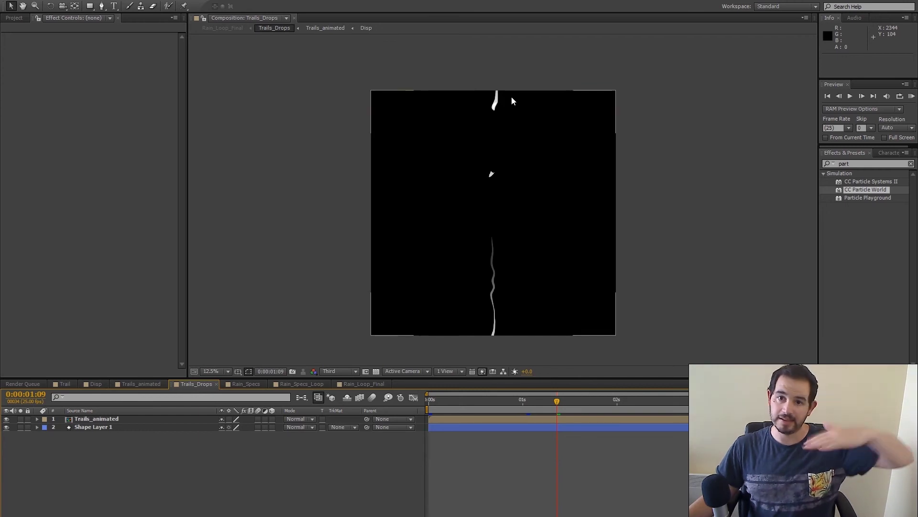
pyautogui.moveTo(539, 168); pyautogui.dragTo(524, 175)
pyautogui.rightClick(236, 18)
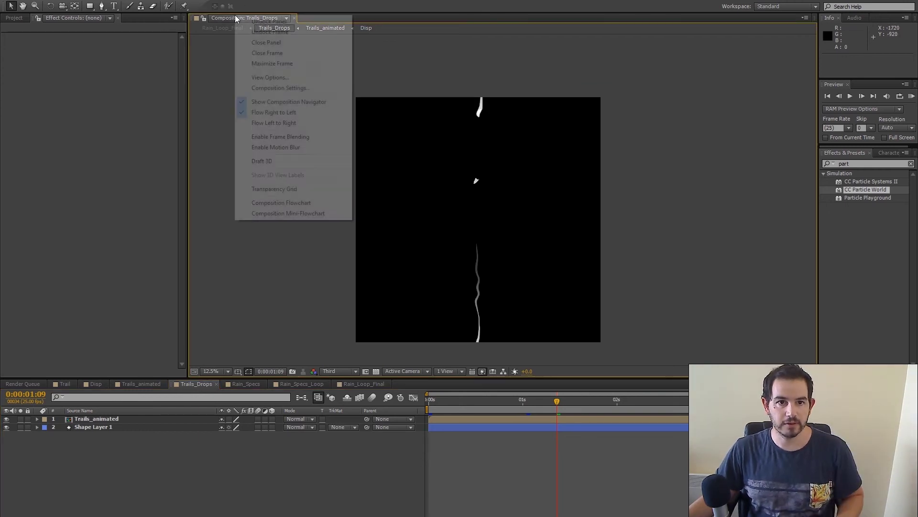
pyautogui.click(275, 88)
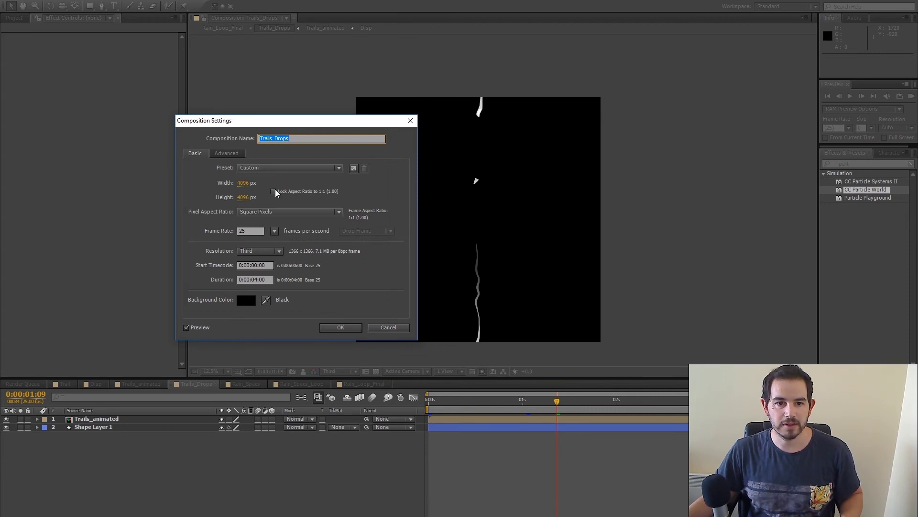
pyautogui.click(242, 198)
pyautogui.click(244, 196)
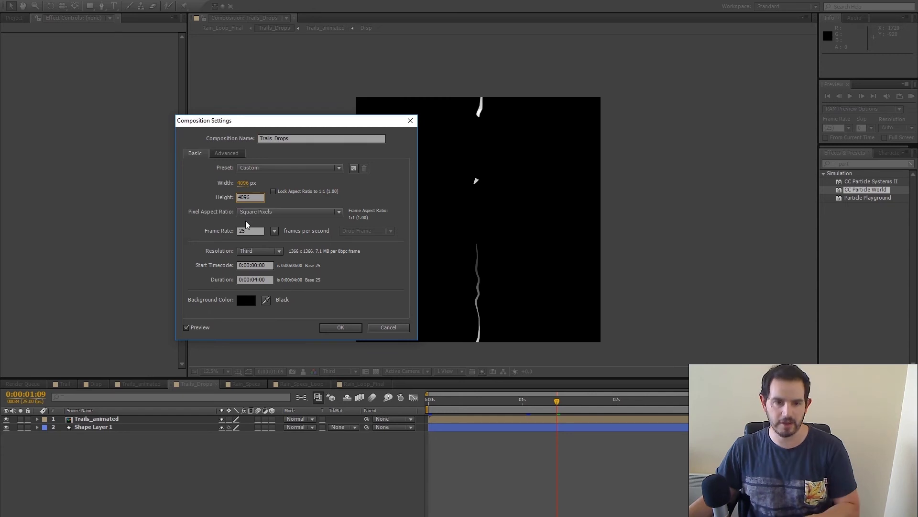
pyautogui.press('BackSpace')
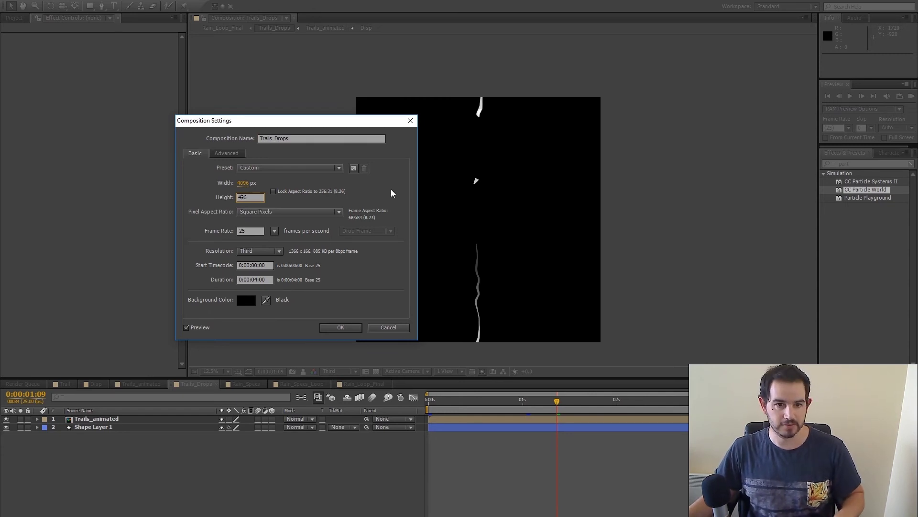
pyautogui.write('2')
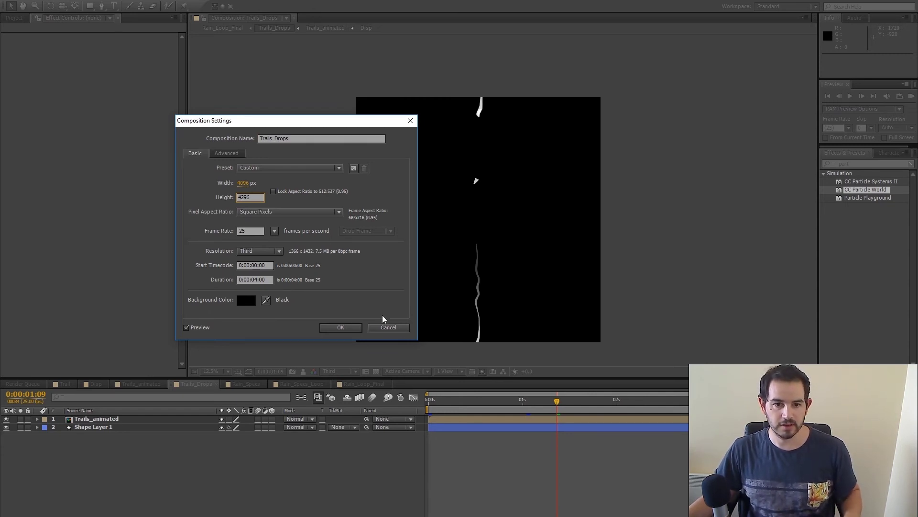
pyautogui.click(341, 327)
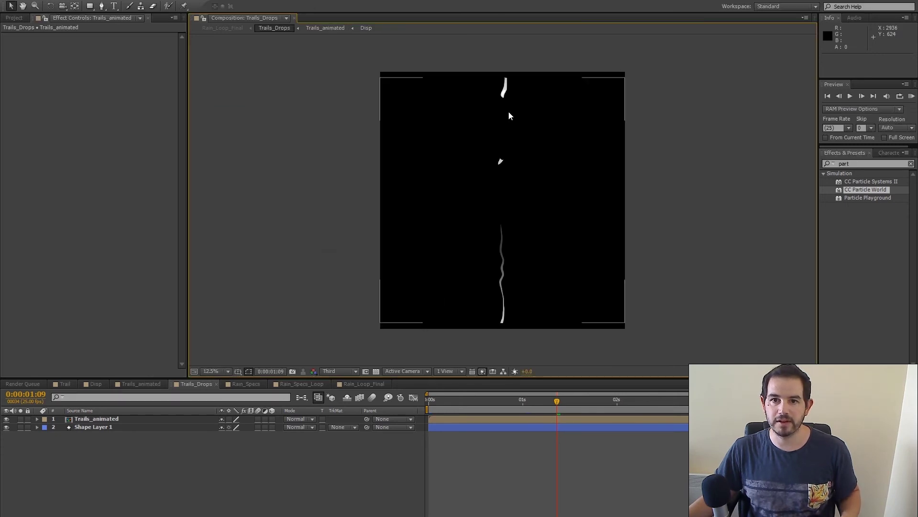
# Duplicate the Trails_animated layer in Trails_Drops and move the copy straight up to Y position -1932.
pyautogui.scroll(4, 509, 116)
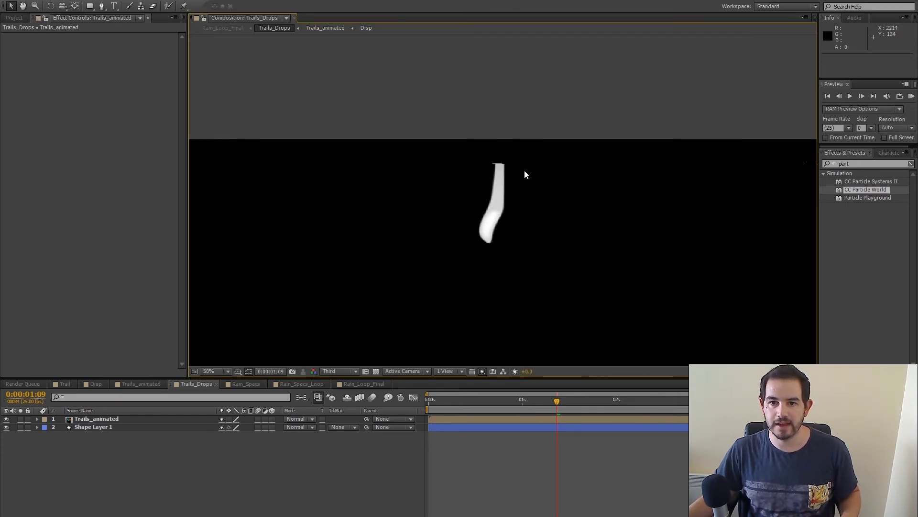
pyautogui.scroll(-4, 529, 171)
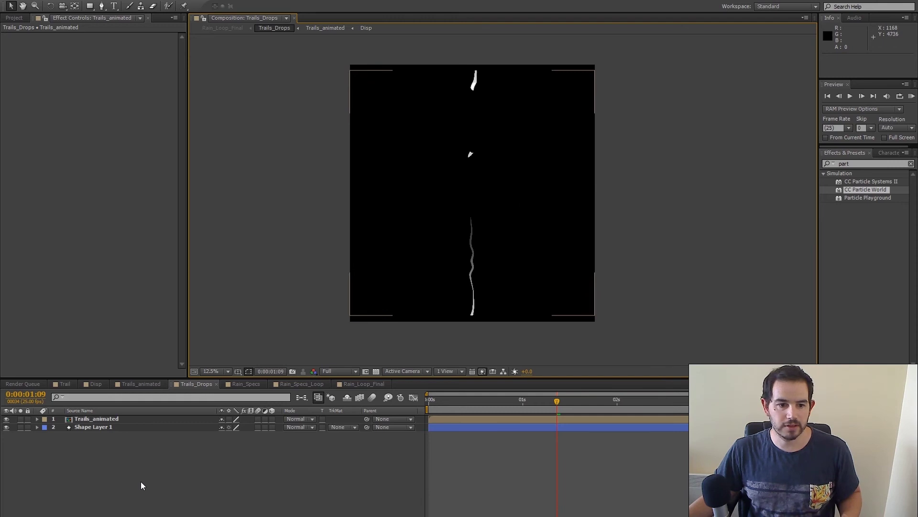
pyautogui.click(91, 419)
pyautogui.hotkey('ctrl', 'd')
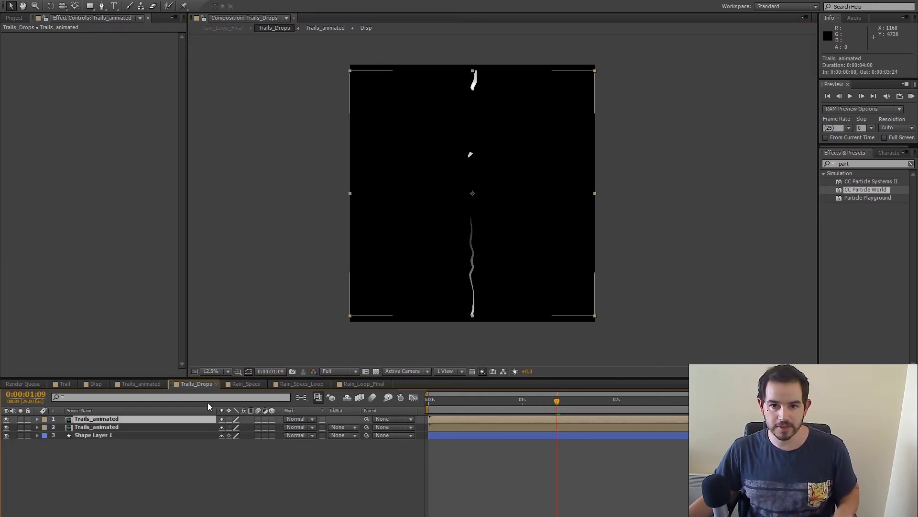
pyautogui.hotkey('shift', 'Up')
pyautogui.hotkey('shift', 'Up')
pyautogui.hotkey('shift', 'Up')
pyautogui.hotkey('shift', 'Up')
pyautogui.hotkey('shift', 'Up')
pyautogui.hotkey('shift', 'Up')
pyautogui.hotkey('shift', 'Up')
pyautogui.hotkey('shift', 'Up')
pyautogui.hotkey('shift', 'Up')
pyautogui.hotkey('shift', 'Up')
pyautogui.hotkey('shift', 'Up')
pyautogui.hotkey('shift', 'Up')
pyautogui.hotkey('shift', 'Up')
pyautogui.hotkey('shift', 'Up')
pyautogui.hotkey('shift', 'Up')
pyautogui.hotkey('shift', 'Up')
pyautogui.hotkey('shift', 'Up')
pyautogui.hotkey('shift', 'Up')
pyautogui.hotkey('shift', 'Up')
pyautogui.hotkey('shift', 'Up')
pyautogui.hotkey('shift', 'Up')
pyautogui.hotkey('shift', 'Up')
pyautogui.hotkey('shift', 'Up')
pyautogui.hotkey('shift', 'Up')
pyautogui.hotkey('shift', 'Up')
pyautogui.hotkey('shift', 'Up')
pyautogui.hotkey('shift', 'Up')
pyautogui.hotkey('shift', 'Up')
pyautogui.hotkey('shift', 'Up')
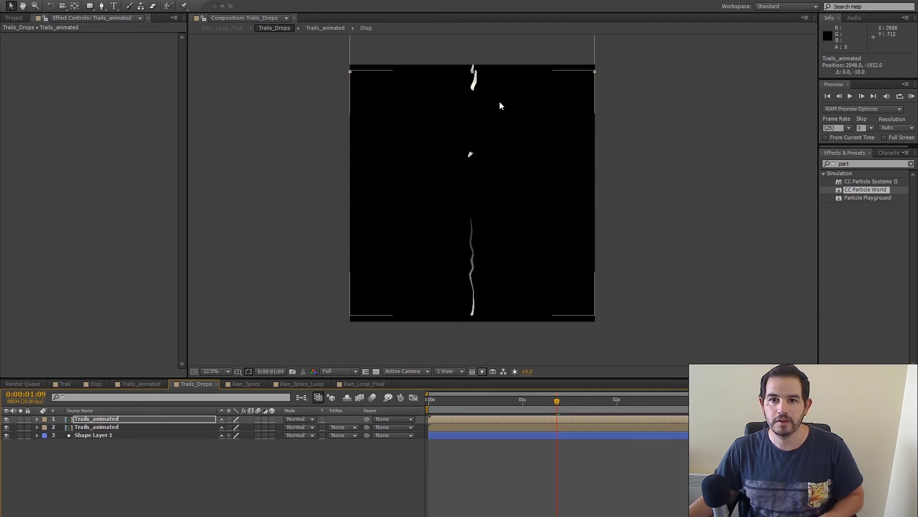
# Fine-tune the upper Trails_animated copy to Y position -1950 so its lower edge meets the original layer's upper edge.
pyautogui.scroll(6, 500, 102)
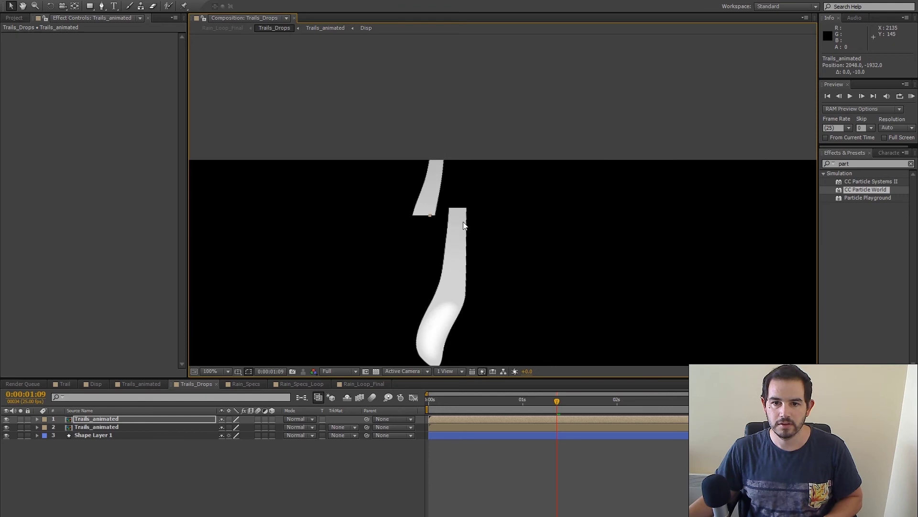
pyautogui.moveTo(464, 225); pyautogui.dragTo(519, 252)
pyautogui.hotkey('shift', 'Up')
pyautogui.press('Up')
pyautogui.press('Up')
pyautogui.press('Up')
pyautogui.press('Up')
pyautogui.press('Up')
pyautogui.press('Up')
pyautogui.press('Up')
pyautogui.press('Up')
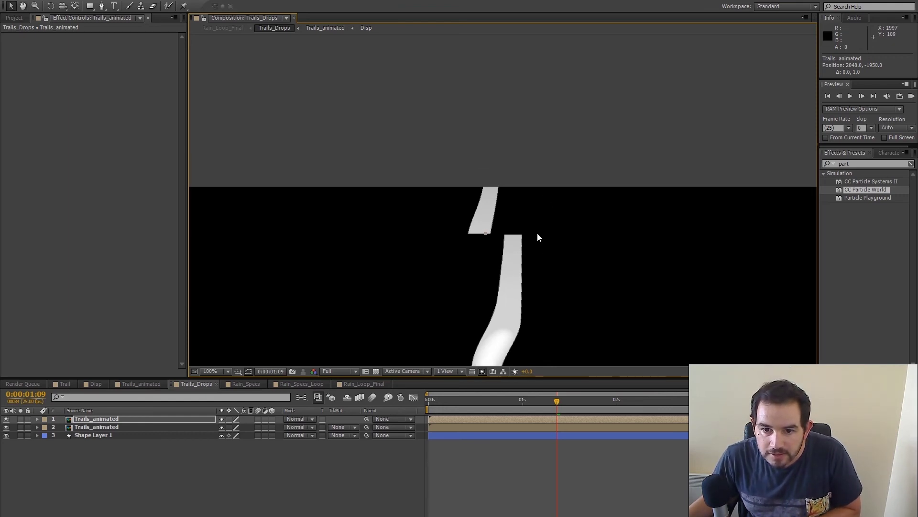
# Examine the seam between the upper copy and the original and the composition as a whole, and deselect the layer.
pyautogui.press(',')
pyautogui.press(',')
pyautogui.press(',')
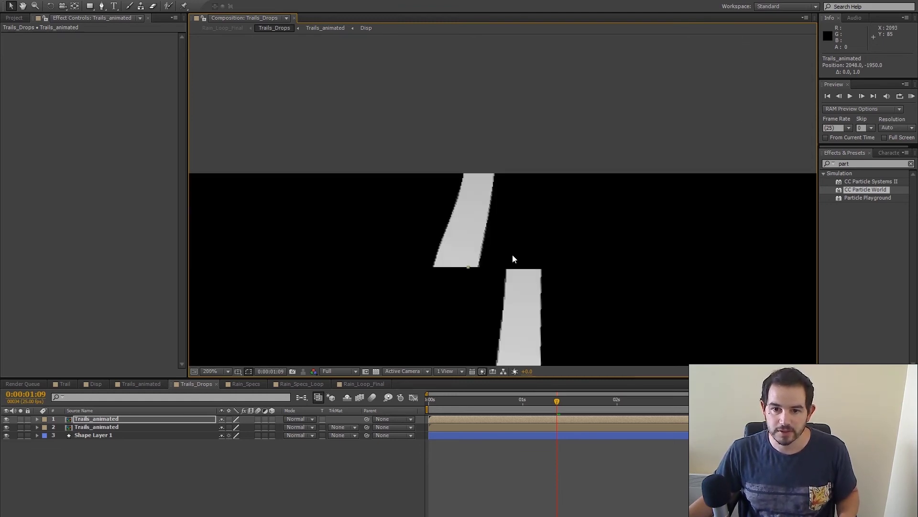
pyautogui.press(',')
pyautogui.press(',')
pyautogui.press(',')
pyautogui.press(',')
pyautogui.press(',')
pyautogui.press(',')
pyautogui.press('space')
pyautogui.moveTo(574, 261); pyautogui.dragTo(555, 214)
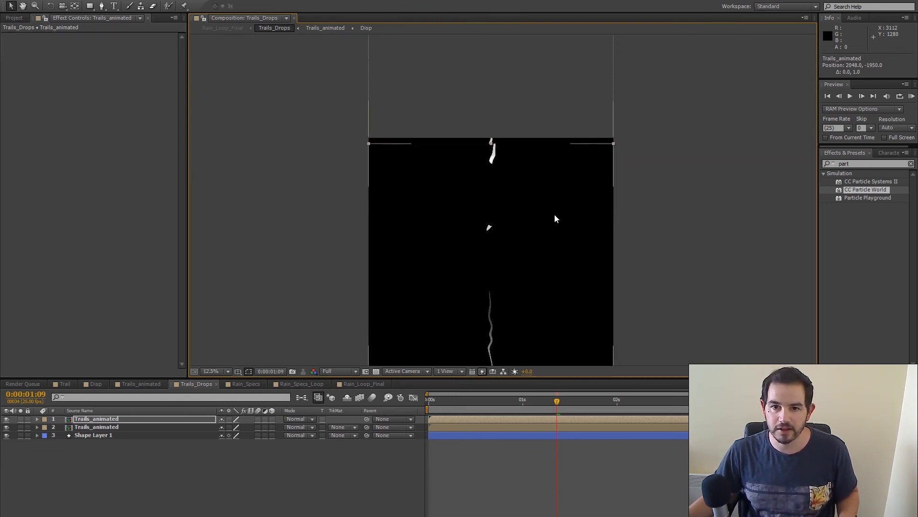
pyautogui.press(',')
pyautogui.press('F2')
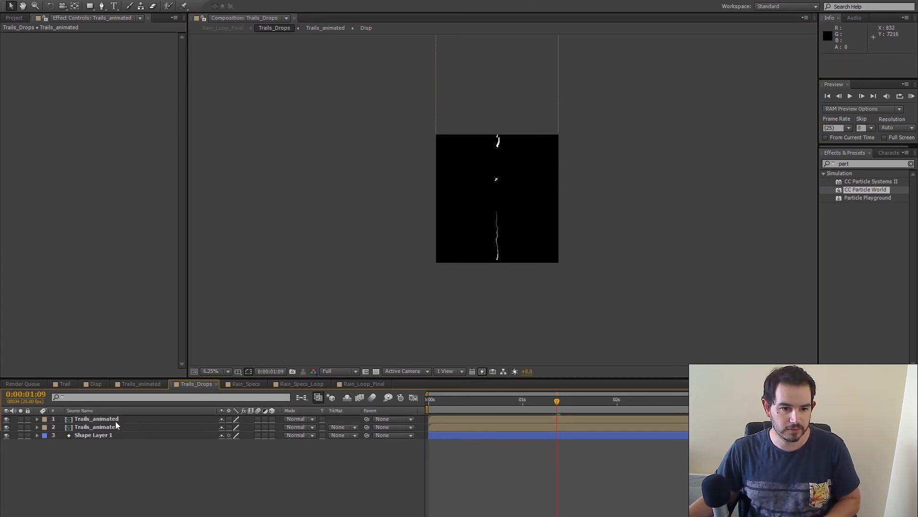
# Duplicate the original Trails_animated layer and move the new copy straight down below it to Y position 6308.
pyautogui.click(95, 425)
pyautogui.hotkey('ctrl', 'd')
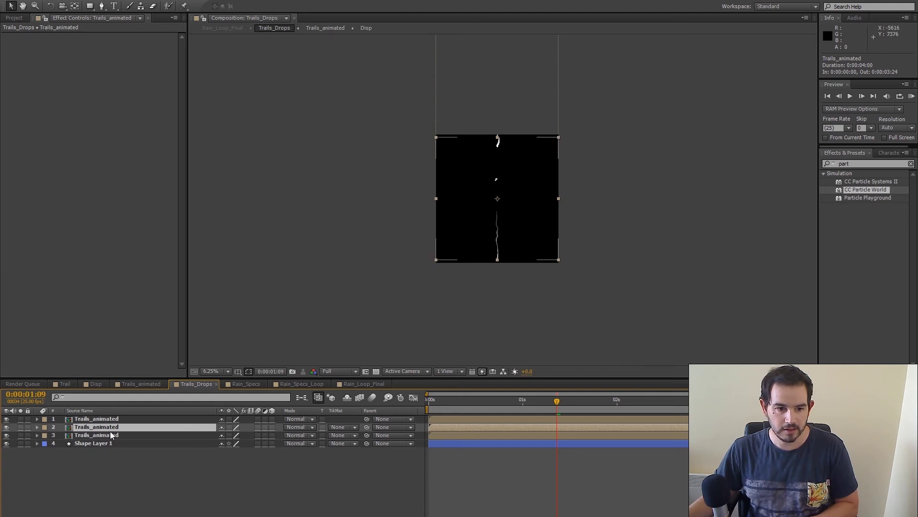
pyautogui.click(559, 199)
pyautogui.hotkey('shift', 'Down')
pyautogui.hotkey('shift', 'Down')
pyautogui.hotkey('shift', 'Down')
pyautogui.hotkey('shift', 'Down')
pyautogui.hotkey('shift', 'Down')
pyautogui.hotkey('shift', 'Down')
pyautogui.hotkey('shift', 'Down')
pyautogui.hotkey('shift', 'Down')
pyautogui.hotkey('shift', 'Down')
pyautogui.hotkey('shift', 'Down')
pyautogui.hotkey('shift', 'Down')
pyautogui.hotkey('shift', 'Down')
pyautogui.hotkey('shift', 'Down')
pyautogui.hotkey('shift', 'Down')
pyautogui.hotkey('shift', 'Down')
pyautogui.hotkey('shift', 'Down')
pyautogui.hotkey('shift', 'Down')
pyautogui.hotkey('shift', 'Down')
pyautogui.hotkey('shift', 'Down')
pyautogui.hotkey('shift', 'Down')
pyautogui.hotkey('shift', 'Down')
pyautogui.hotkey('shift', 'Down')
pyautogui.hotkey('shift', 'Down')
pyautogui.hotkey('shift', 'Down')
pyautogui.hotkey('shift', 'Down')
# Nudge the lower Trails_animated copy up until its upper edge meets the original layer's lower edge.
pyautogui.scroll(2, 531, 241)
pyautogui.press('space')
pyautogui.moveTo(543, 274); pyautogui.dragTo(582, 129)
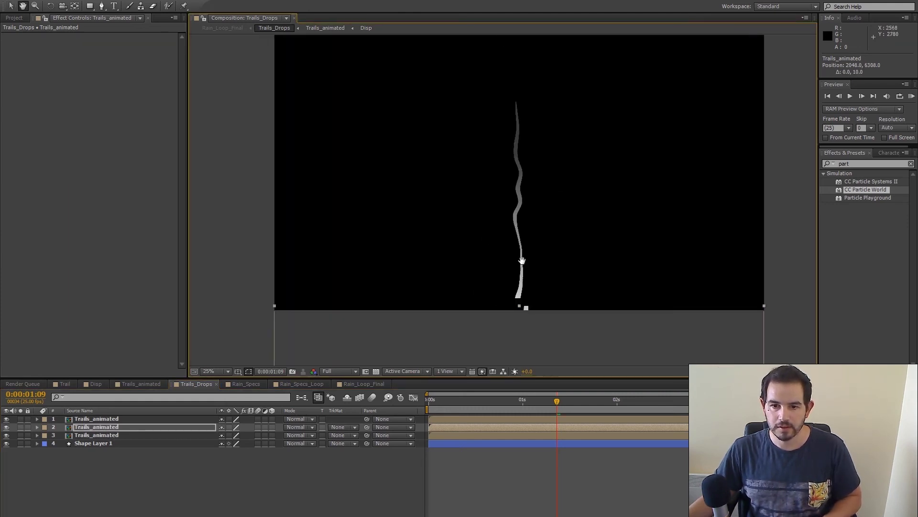
pyautogui.scroll(4, 522, 261)
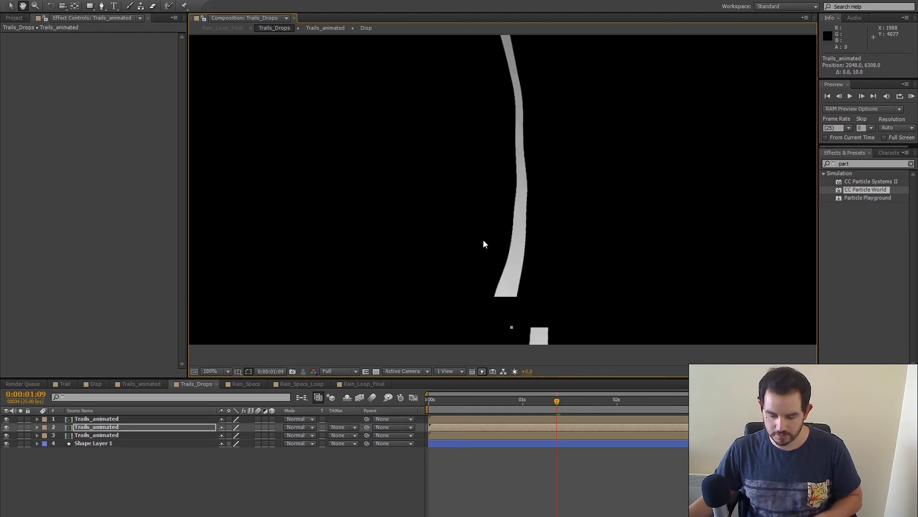
pyautogui.press('Up')
pyautogui.press('Up')
pyautogui.press('Up')
pyautogui.press('Up')
pyautogui.press('Up')
pyautogui.press('Up')
pyautogui.press('Up')
pyautogui.press('Up')
pyautogui.press('Up')
pyautogui.press('Up')
pyautogui.press('Up')
pyautogui.press('Up')
pyautogui.press('Up')
pyautogui.press('Up')
pyautogui.press('Up')
pyautogui.press('Up')
pyautogui.press('Up')
pyautogui.press('Up')
pyautogui.press('Up')
pyautogui.press('Up')
pyautogui.press('Up')
pyautogui.scroll(-5, 568, 246)
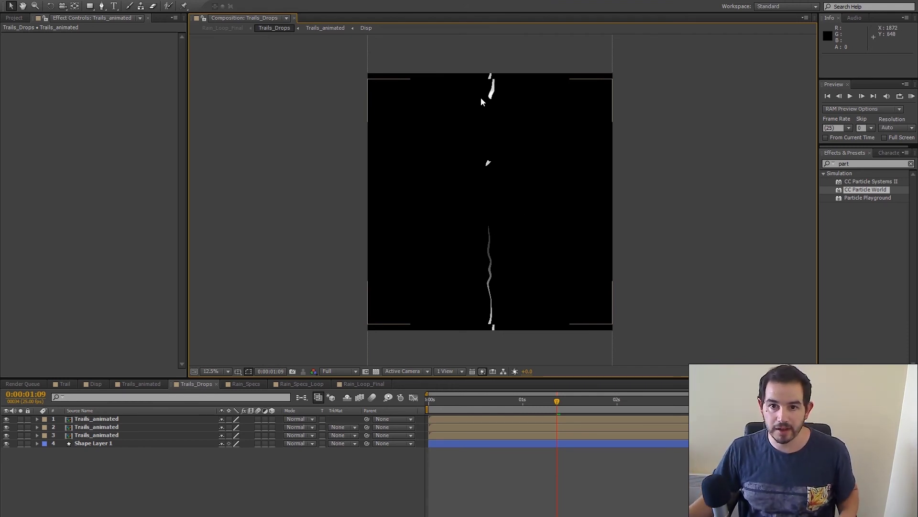
# Examine the seams at the upper and lower edges of the original Trails_animated layer, comparing how the trail lines up across each.
pyautogui.scroll(2, 481, 96)
pyautogui.moveTo(515, 71); pyautogui.dragTo(534, 214)
pyautogui.scroll(2, 516, 169)
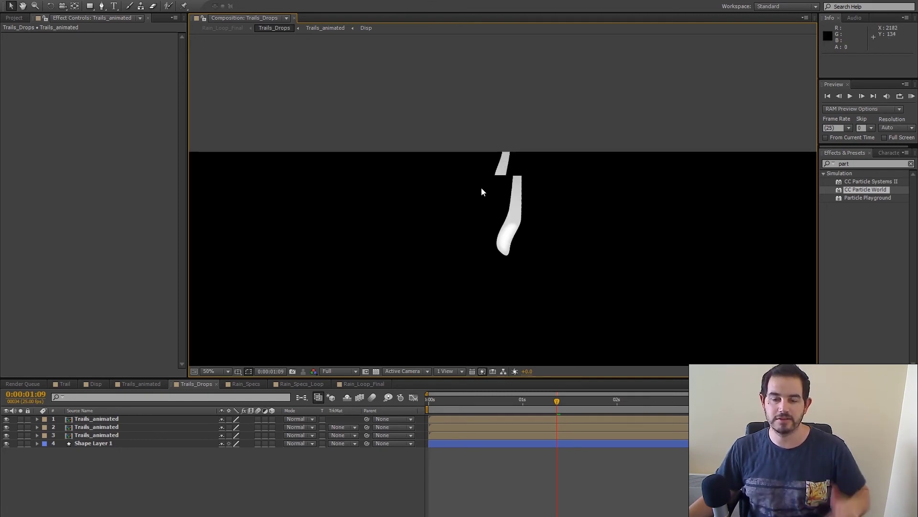
pyautogui.press(',')
pyautogui.press(',')
pyautogui.press(',')
pyautogui.press('space')
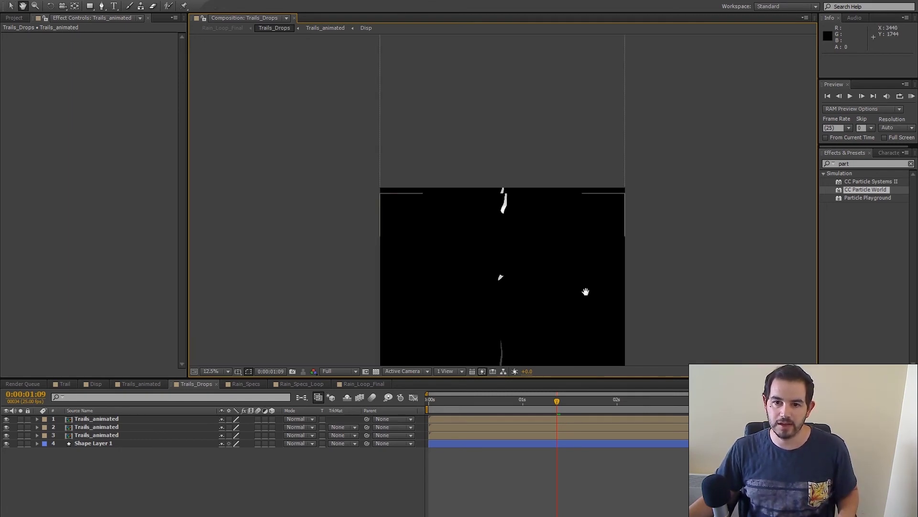
pyautogui.moveTo(585, 291); pyautogui.dragTo(582, 138)
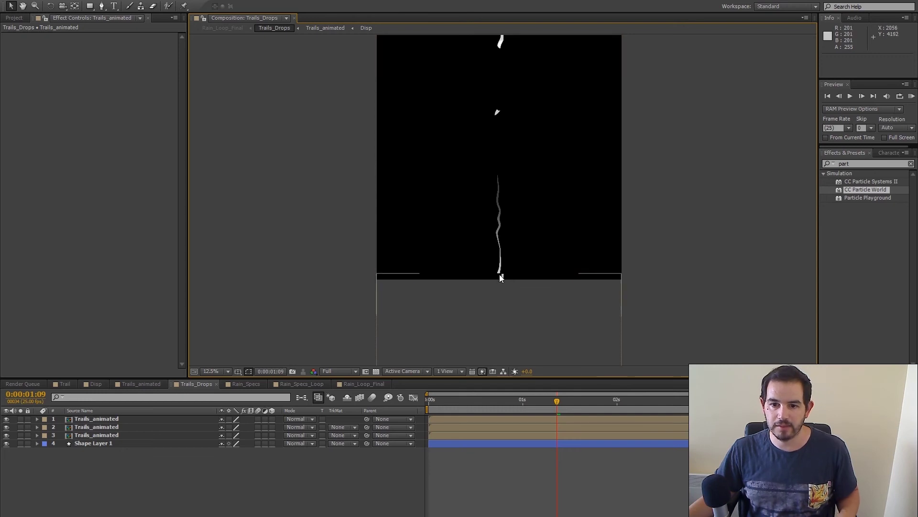
pyautogui.press('space')
pyautogui.moveTo(508, 42); pyautogui.dragTo(509, 106)
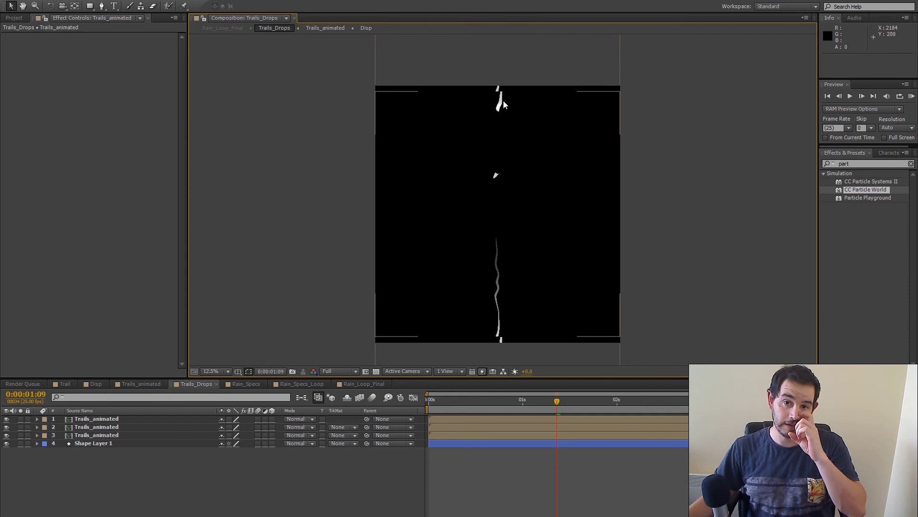
pyautogui.press('space')
pyautogui.moveTo(502, 102); pyautogui.dragTo(509, 104)
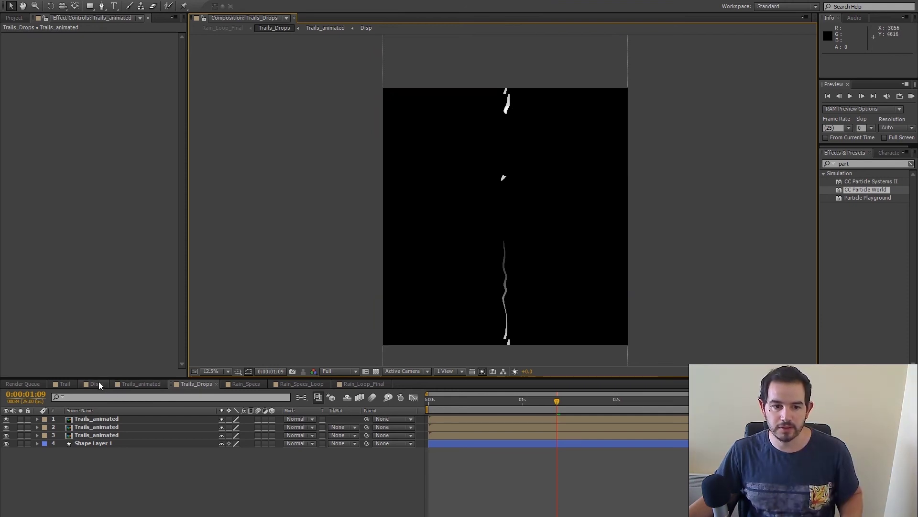
# In the Disp composition, duplicate the Black Solid 1 noise layer and set the copy's Y position to 0.
pyautogui.click(97, 383)
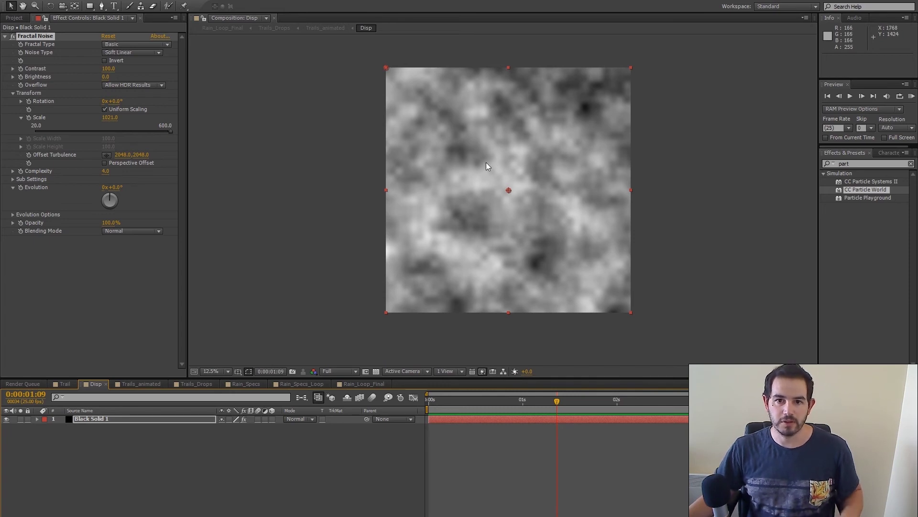
pyautogui.click(58, 470)
pyautogui.click(98, 421)
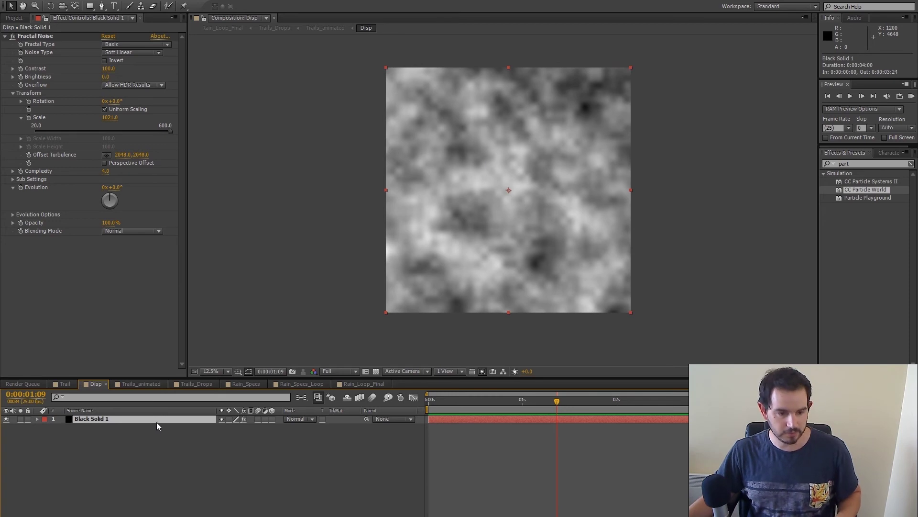
pyautogui.hotkey('ctrl', 'd')
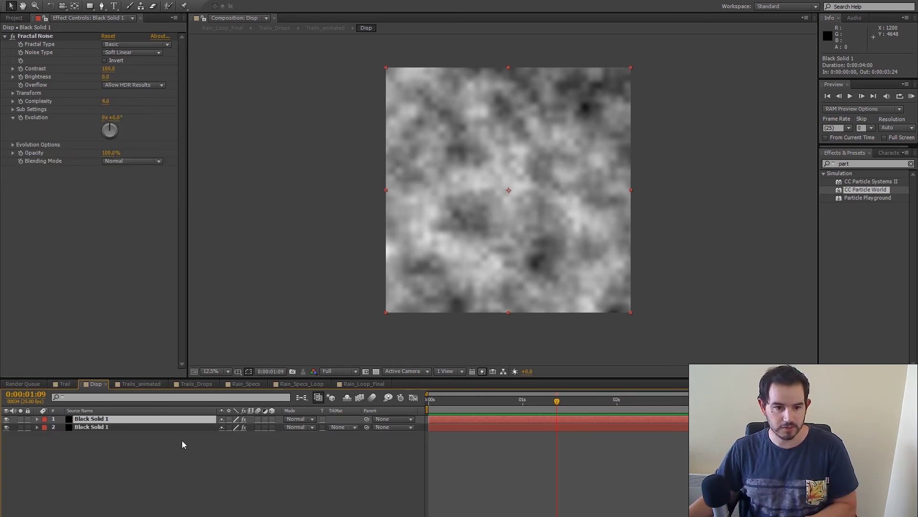
pyautogui.click(37, 419)
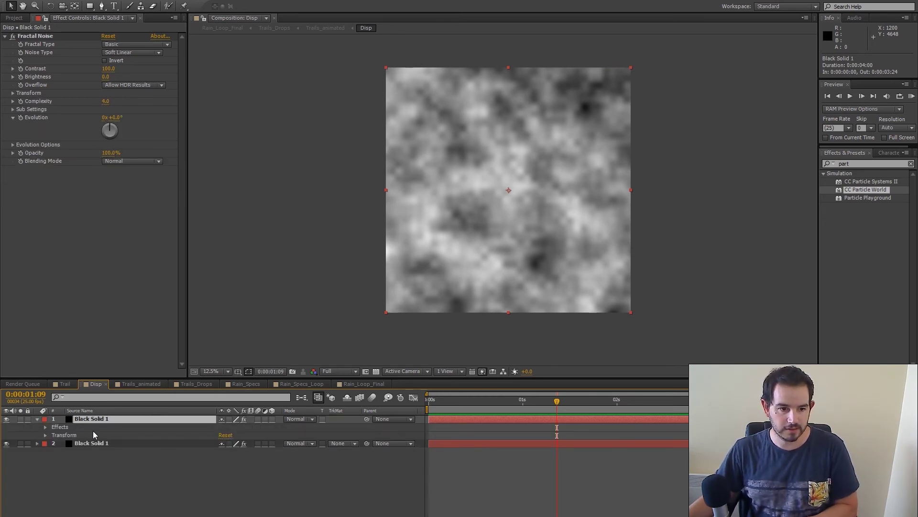
pyautogui.click(46, 434)
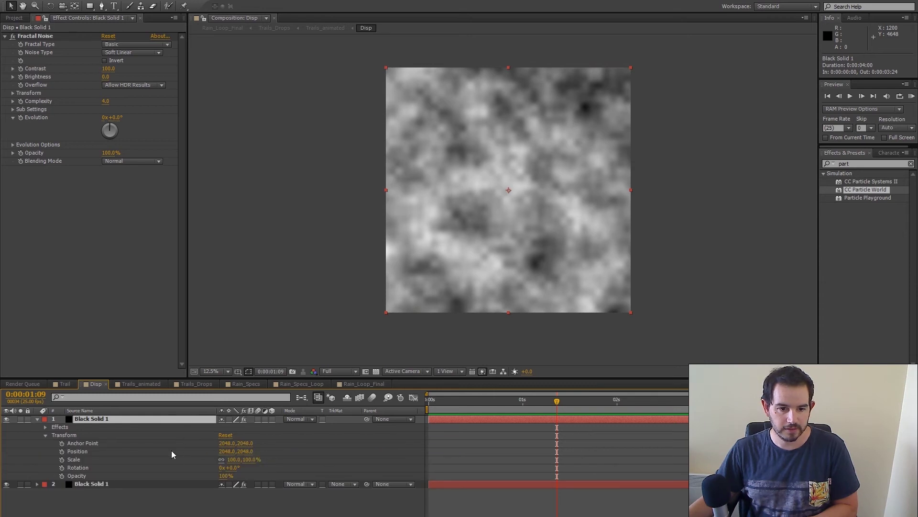
pyautogui.click(248, 452)
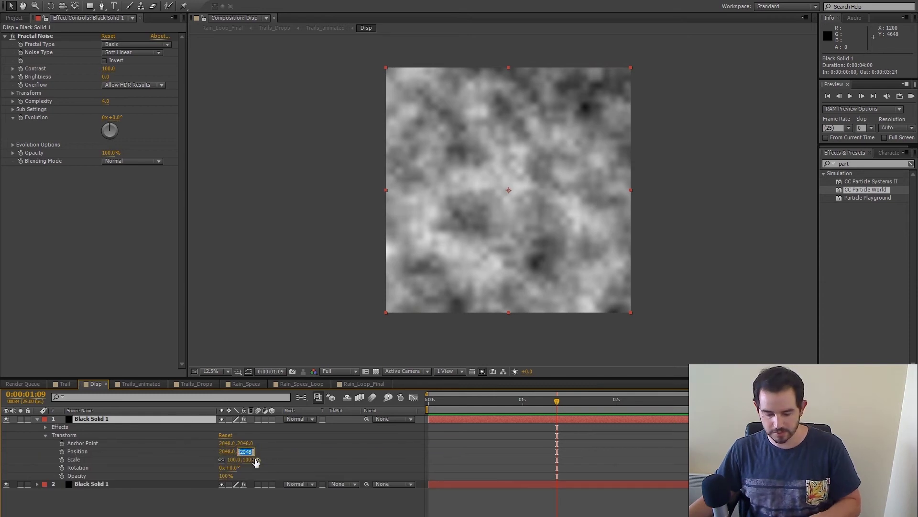
pyautogui.write('0')
pyautogui.press('Return')
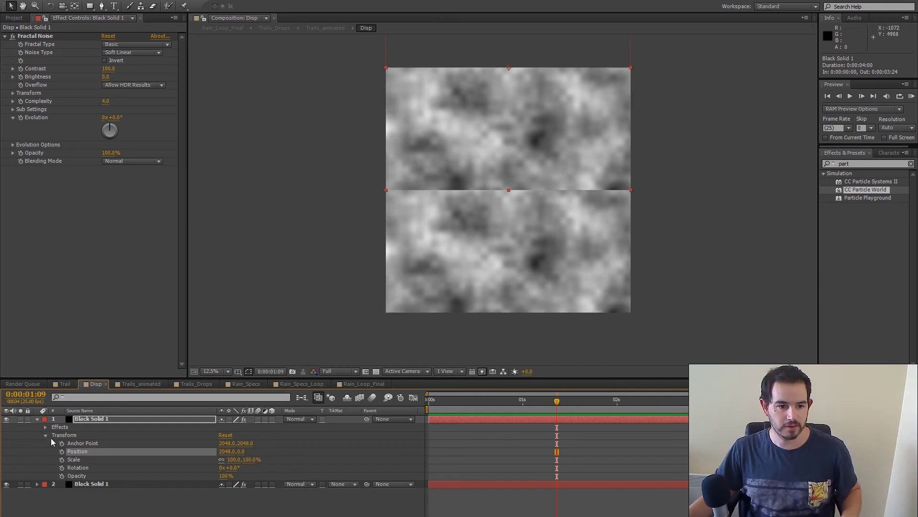
# Duplicate the original Black Solid 1 noise layer again and set the new copy's Y position to 4096.
pyautogui.click(37, 420)
pyautogui.click(85, 426)
pyautogui.hotkey('ctrl', 'd')
pyautogui.click(38, 427)
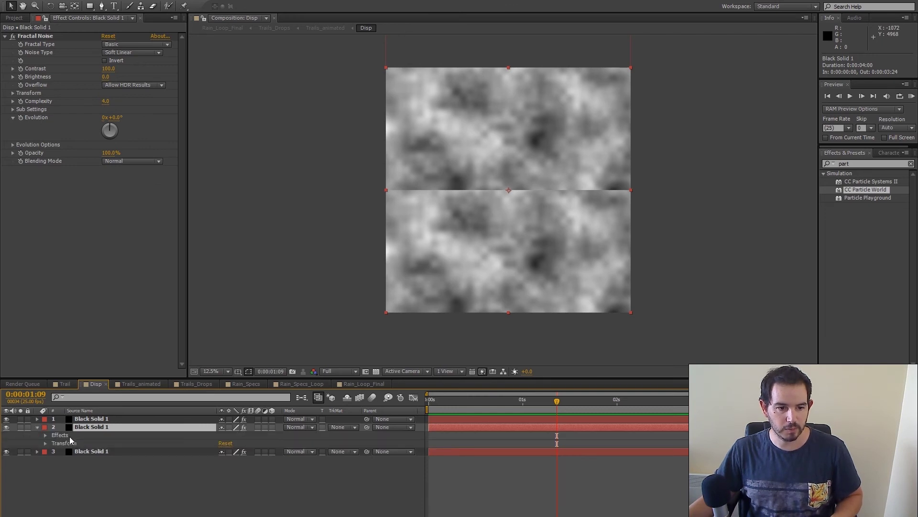
pyautogui.click(45, 443)
pyautogui.click(246, 459)
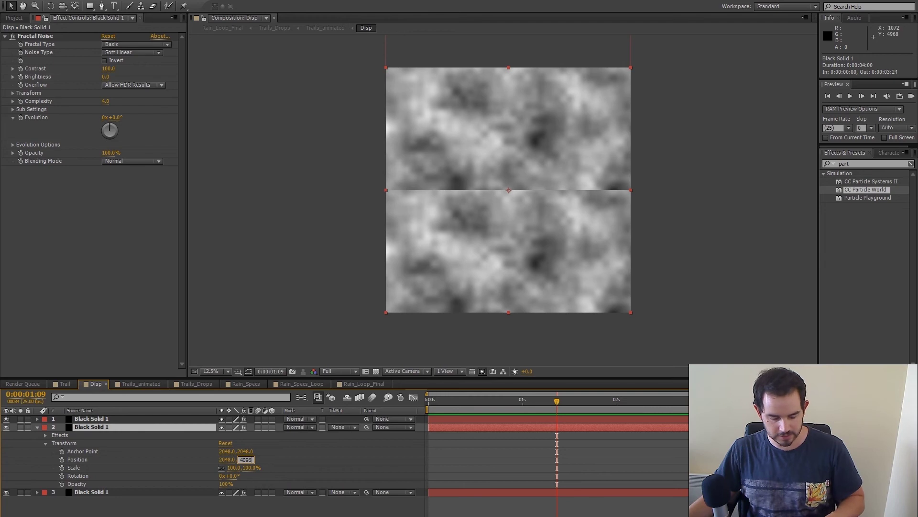
pyautogui.press('Return')
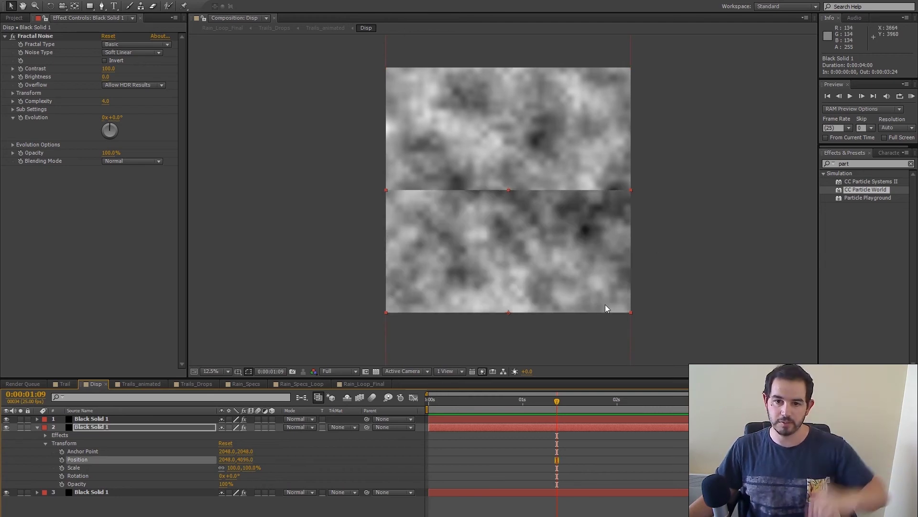
# Compare the noise with the two offset copies hidden and shown, leaving both visible and nothing selected.
pyautogui.press(',')
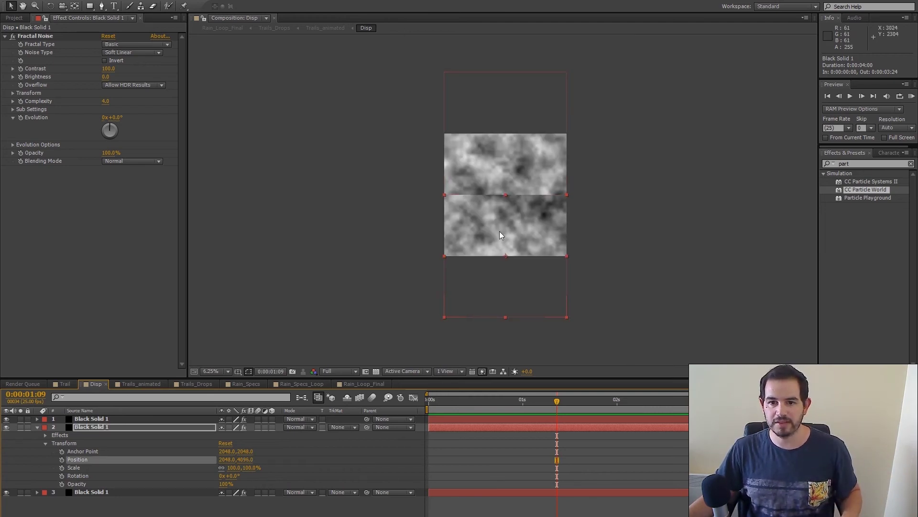
pyautogui.click(6, 426)
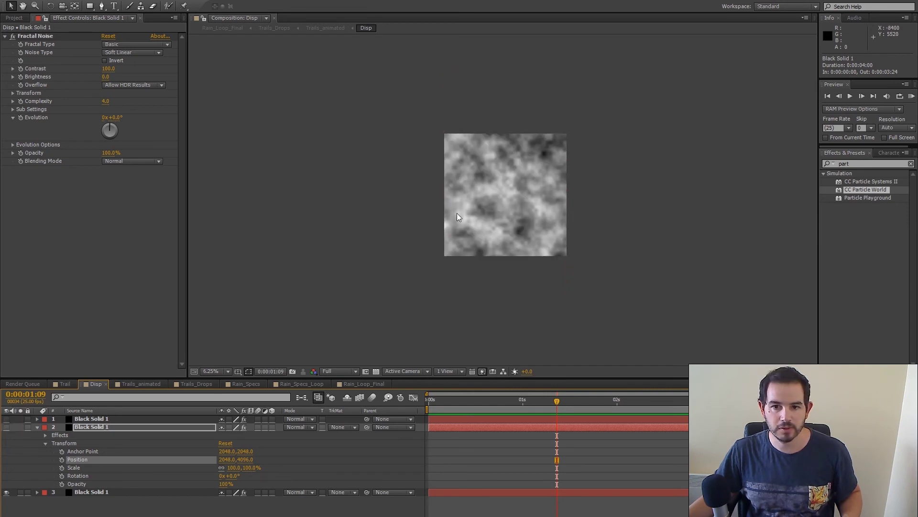
pyautogui.click(7, 419)
pyautogui.click(6, 427)
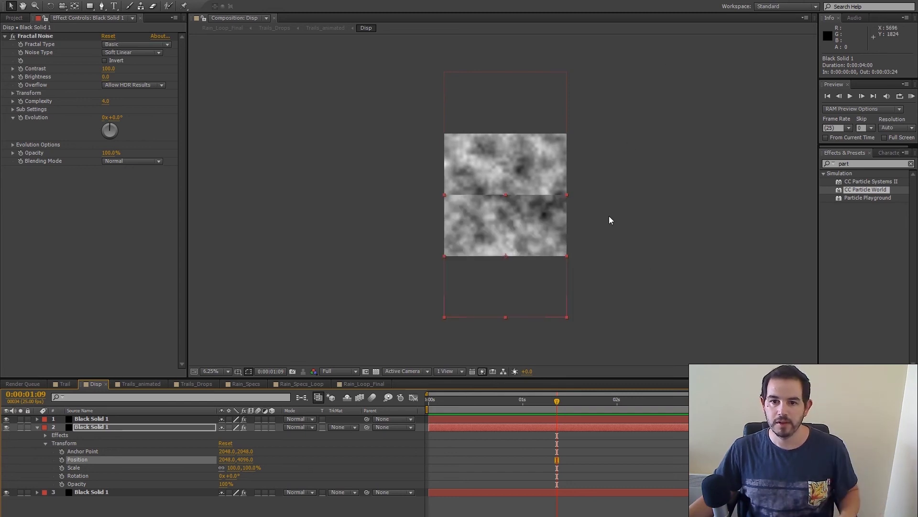
pyautogui.scroll(2, 609, 221)
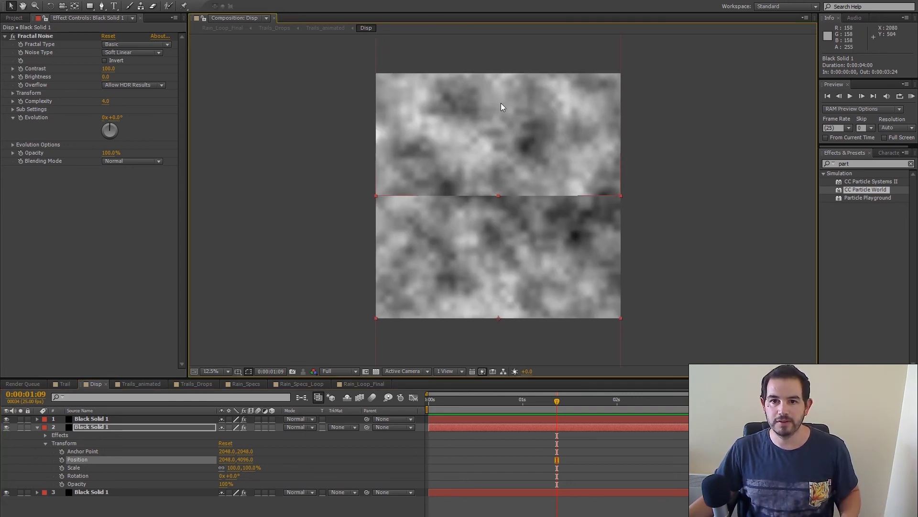
pyautogui.click(36, 427)
pyautogui.click(173, 452)
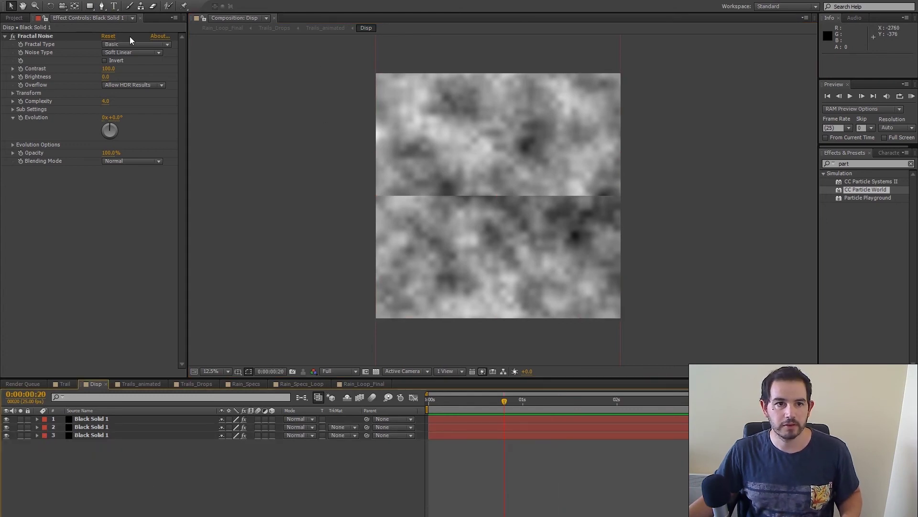
# Draw a rectangle shape slightly larger than the frame, change its fill to a linear gradient and open the gradient for editing.
pyautogui.click(89, 10)
pyautogui.moveTo(363, 60); pyautogui.dragTo(634, 333)
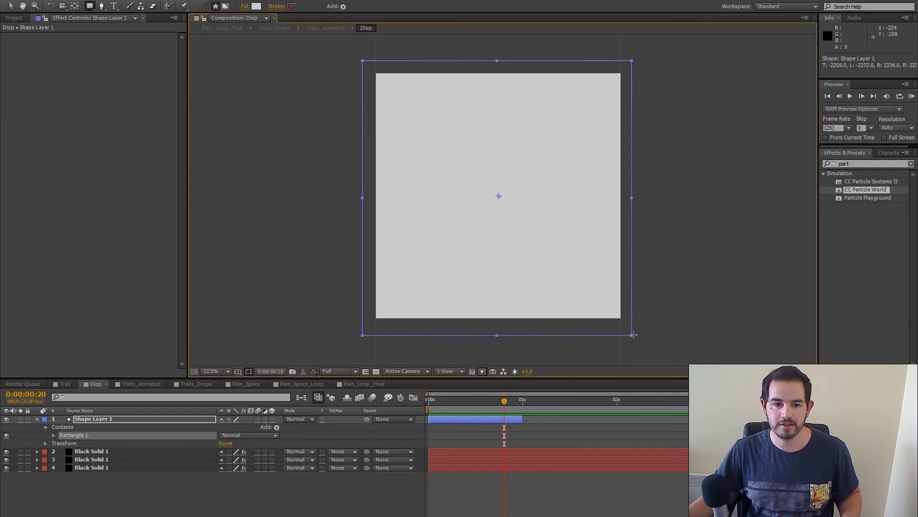
pyautogui.click(245, 6)
pyautogui.click(434, 235)
pyautogui.click(442, 289)
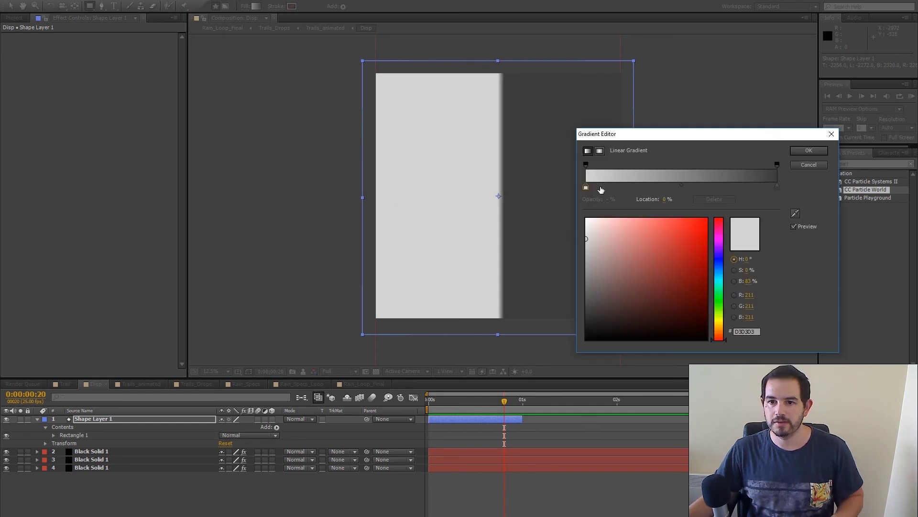
# Make both end colour stops of the gradient black and add a black colour stop at the 50% location.
pyautogui.moveTo(599, 277); pyautogui.dragTo(587, 338)
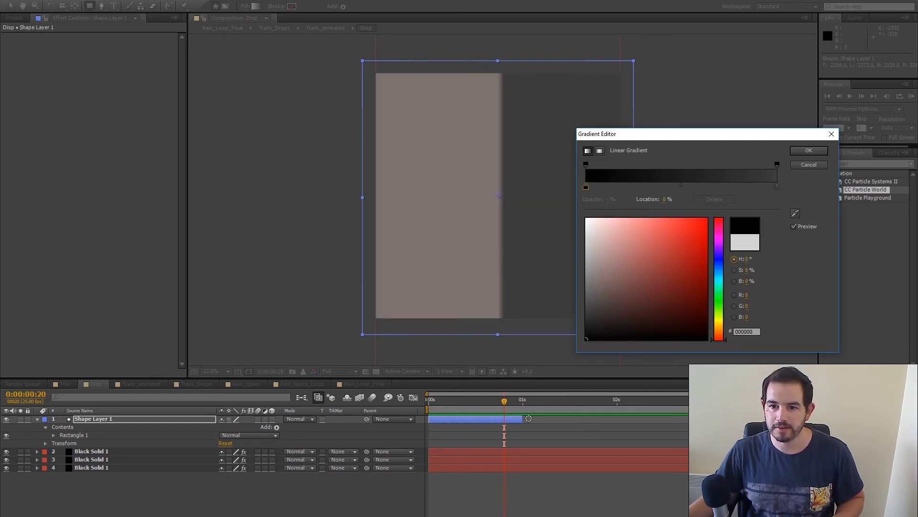
pyautogui.click(777, 187)
pyautogui.moveTo(614, 272); pyautogui.dragTo(586, 339)
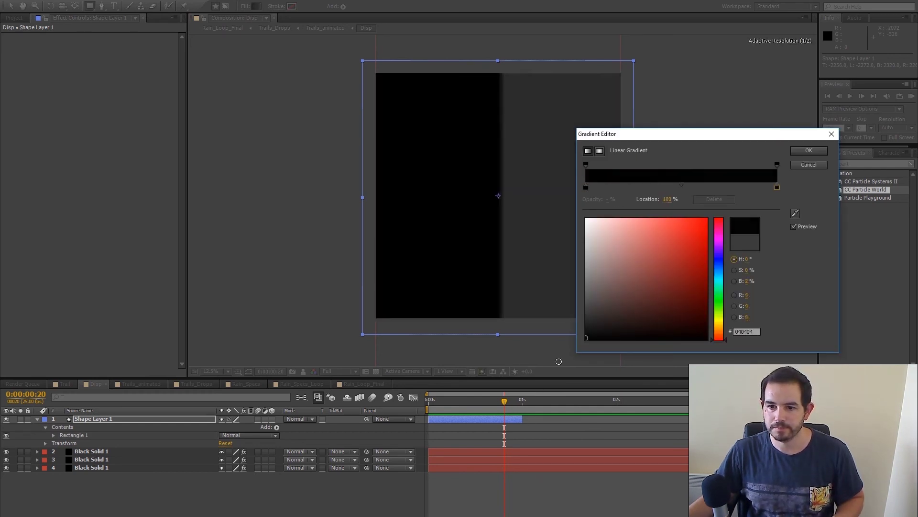
pyautogui.click(689, 188)
pyautogui.click(671, 199)
pyautogui.write('50')
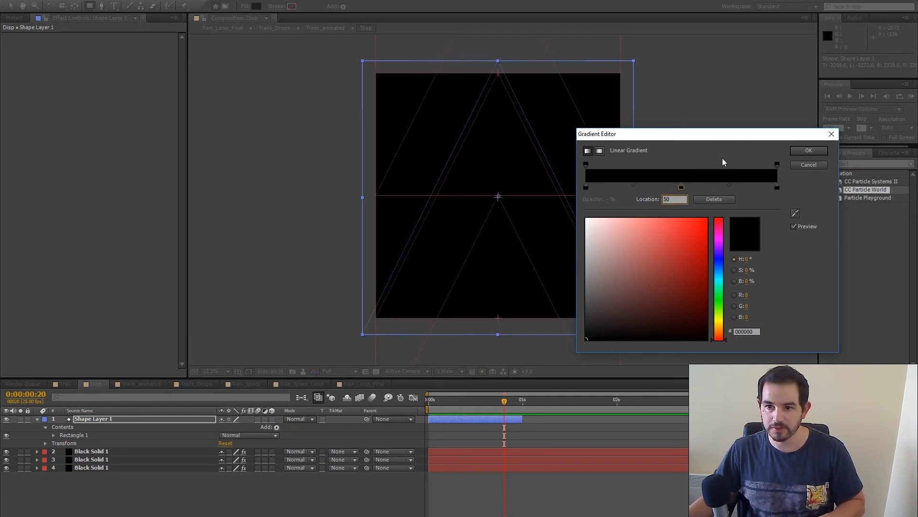
# Add a fully opaque opacity stop at the 50% location of the gradient.
pyautogui.click(687, 167)
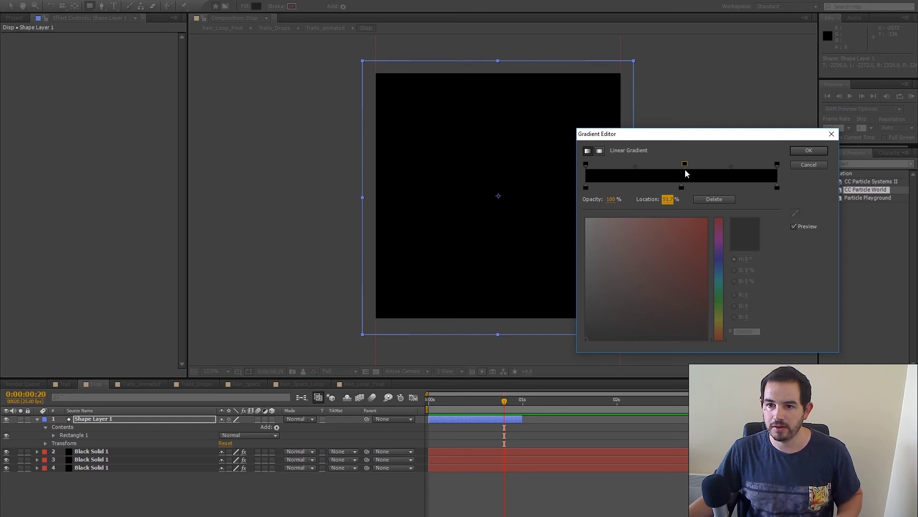
pyautogui.click(668, 199)
pyautogui.write('5')
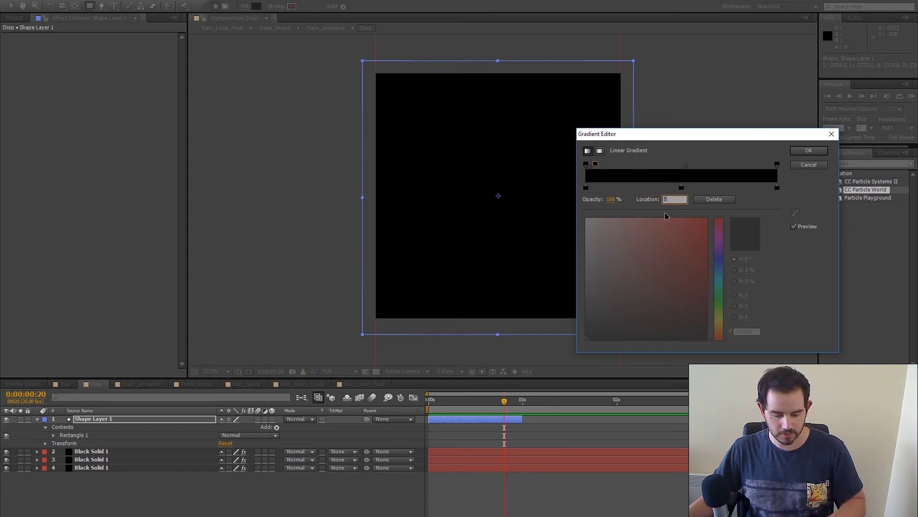
pyautogui.write('0')
# Set the opacity of the gradient's first and last opacity stops to 0%.
pyautogui.click(587, 164)
pyautogui.click(611, 199)
pyautogui.write('0')
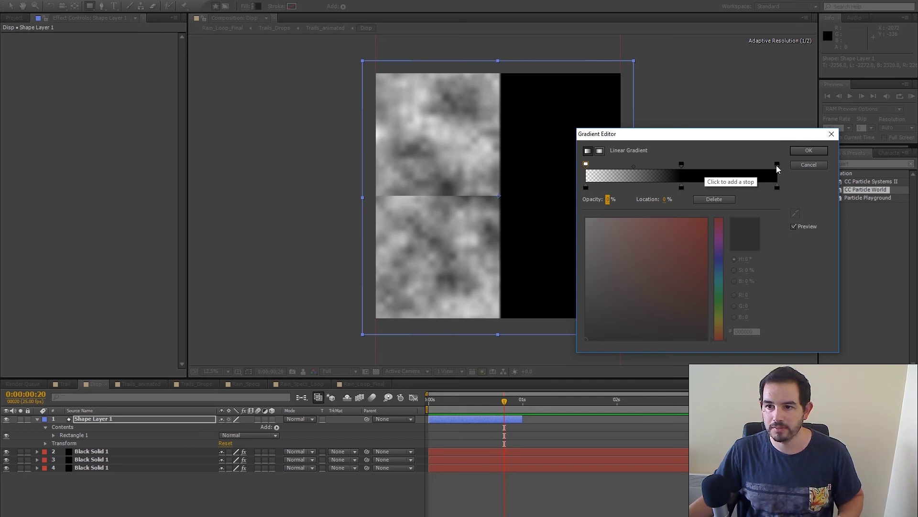
pyautogui.click(776, 165)
pyautogui.moveTo(608, 200); pyautogui.dragTo(472, 206)
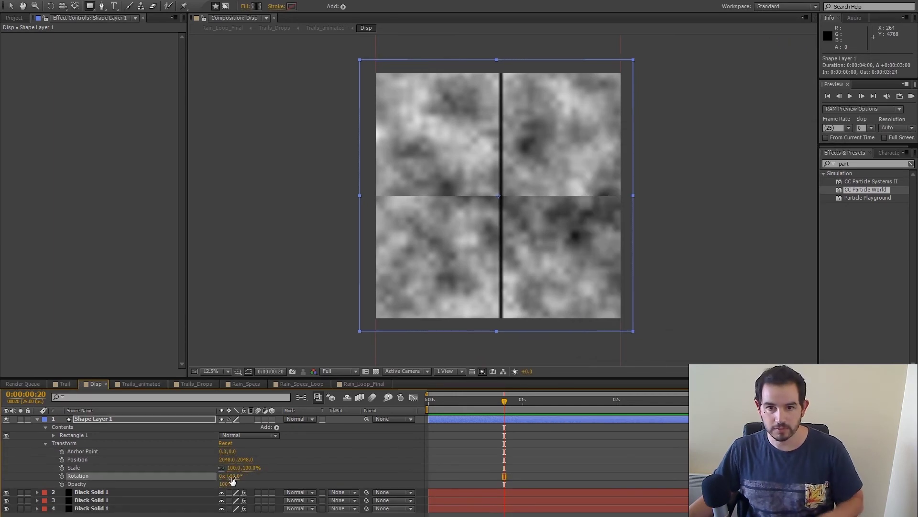
# Rotate the gradient shape layer to 90° at Y position 2040 and stretch its gradient from the seam towards the frame's edges.
pyautogui.moveTo(232, 476); pyautogui.dragTo(505, 225)
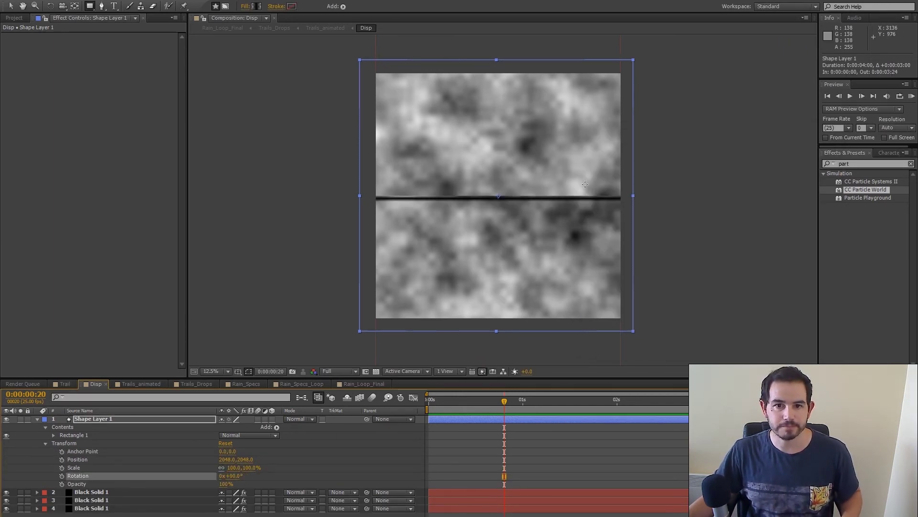
pyautogui.press('Up')
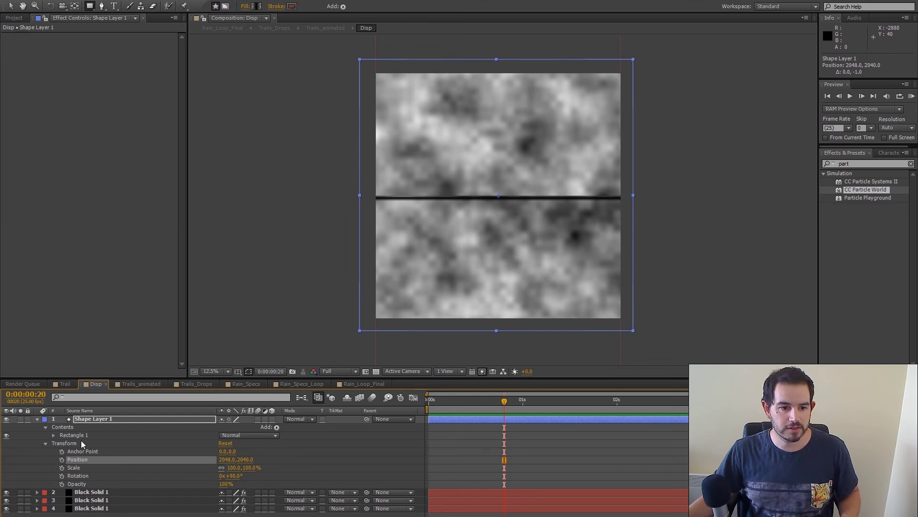
pyautogui.click(53, 435)
pyautogui.moveTo(498, 195); pyautogui.dragTo(496, 77)
# Duplicate the gradient shape layer, move the copy directly above the second Black Solid 1 layer and use it as that solid's alpha matte.
pyautogui.hotkey('ctrl', 'd')
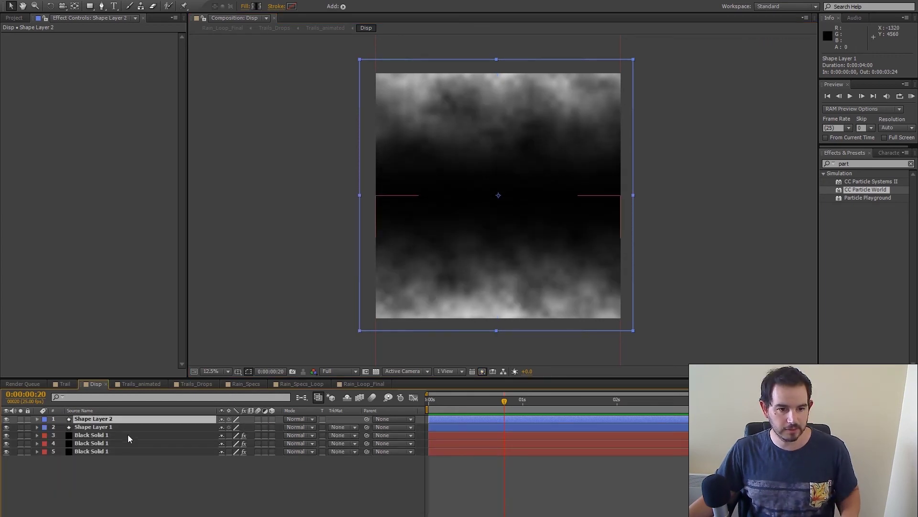
pyautogui.moveTo(90, 419); pyautogui.dragTo(88, 440)
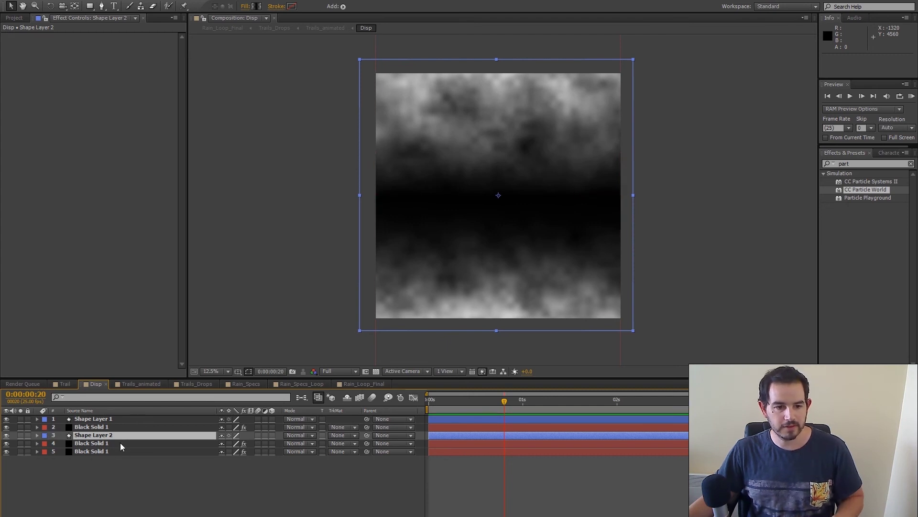
pyautogui.click(355, 451)
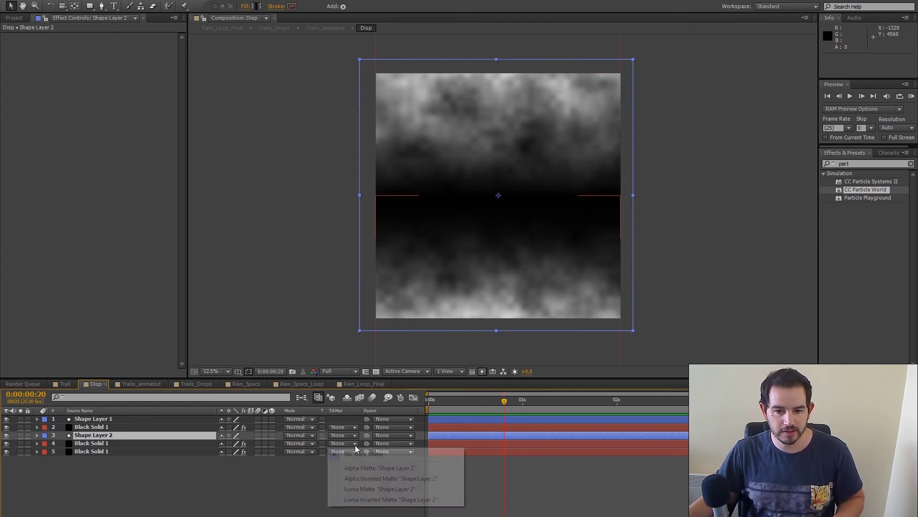
pyautogui.click(371, 469)
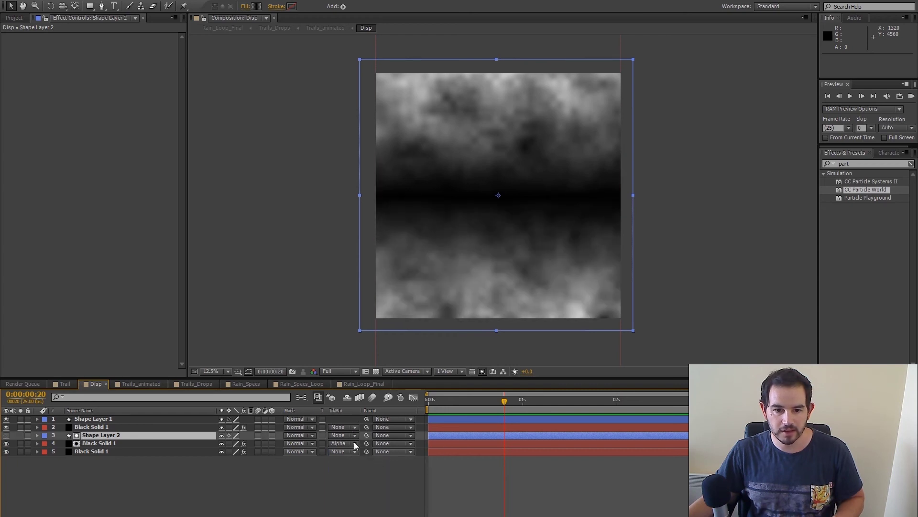
# Set the track mattes of the two matted Black Solid 1 layers to Alpha Inverted, using Shape Layer 2 and Shape Layer 1.
pyautogui.click(355, 444)
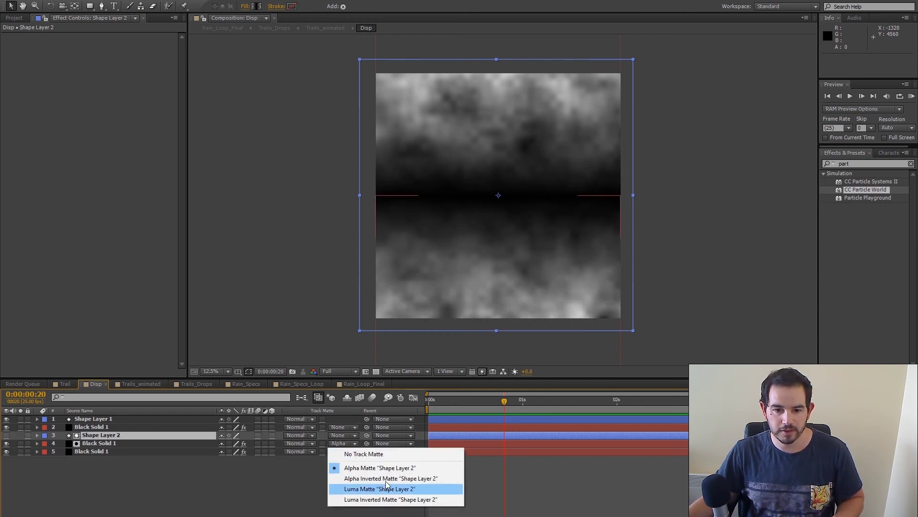
pyautogui.click(378, 477)
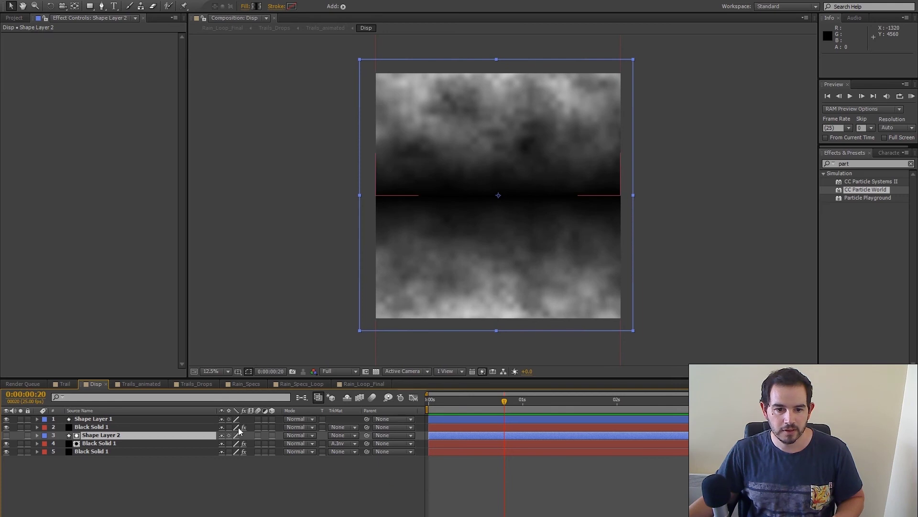
pyautogui.click(354, 427)
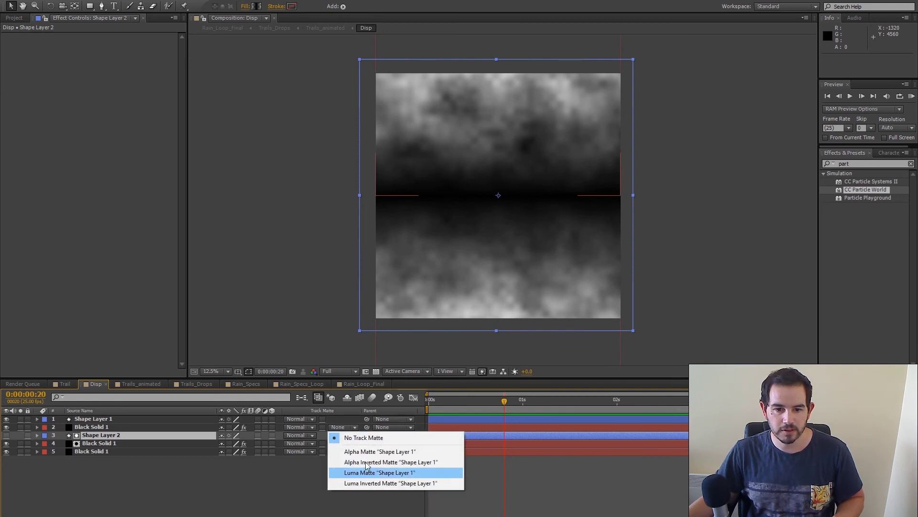
pyautogui.click(366, 464)
pyautogui.click(332, 476)
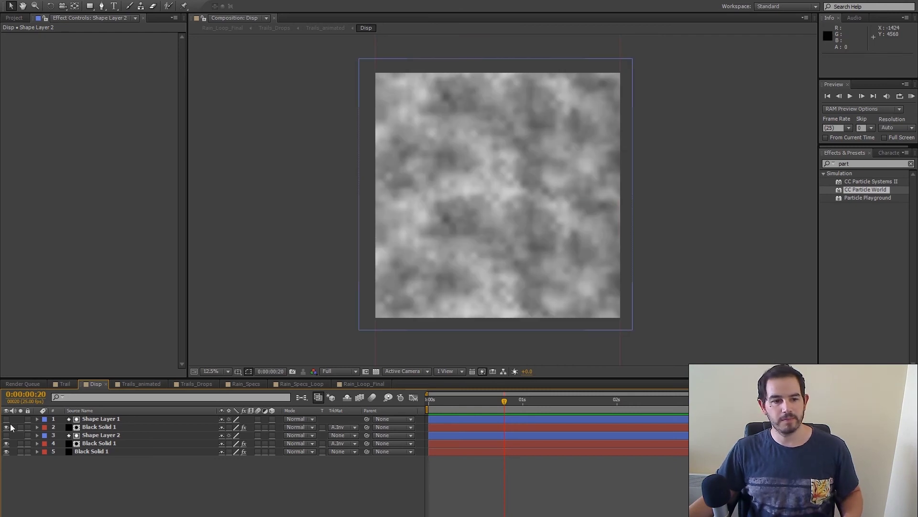
# Toggle the visibility of the upper Black Solid 1 layer to compare the noise with and without it.
pyautogui.click(7, 429)
pyautogui.click(6, 428)
pyautogui.click(7, 428)
pyautogui.click(7, 428)
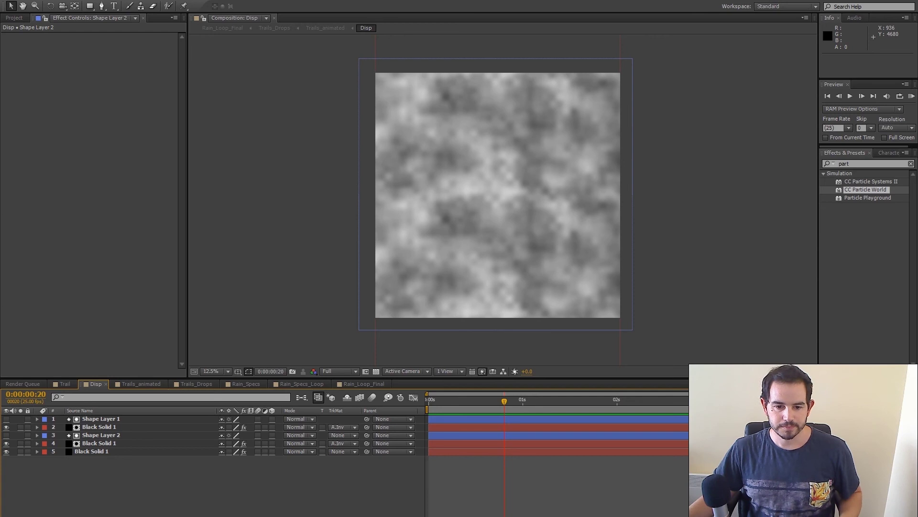
# Examine the trail in the Trails_Drops composition where it crosses the frame's lower and upper edges, comparing its position at both.
pyautogui.click(196, 383)
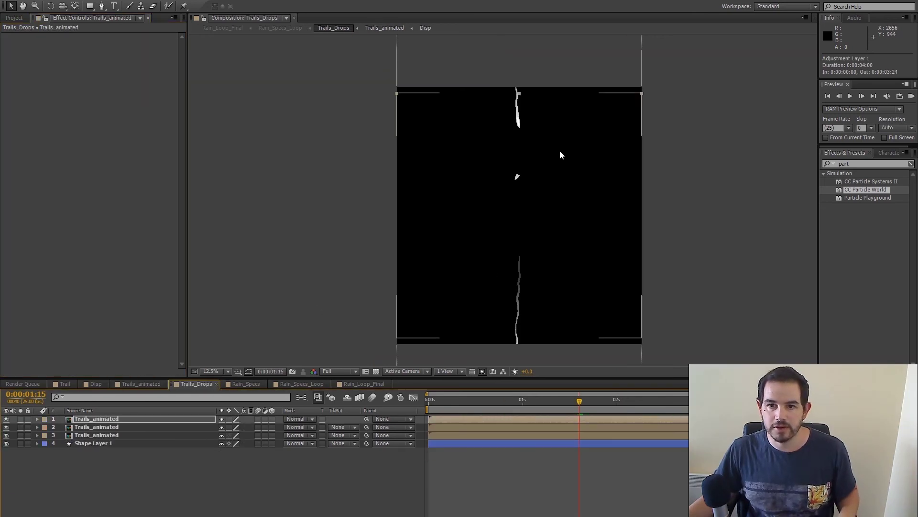
pyautogui.scroll(1, 504, 257)
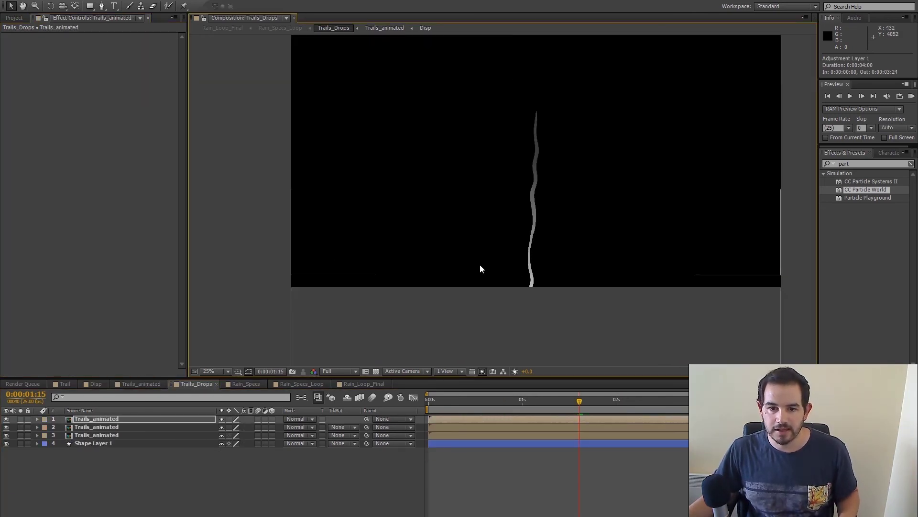
pyautogui.scroll(1, 530, 275)
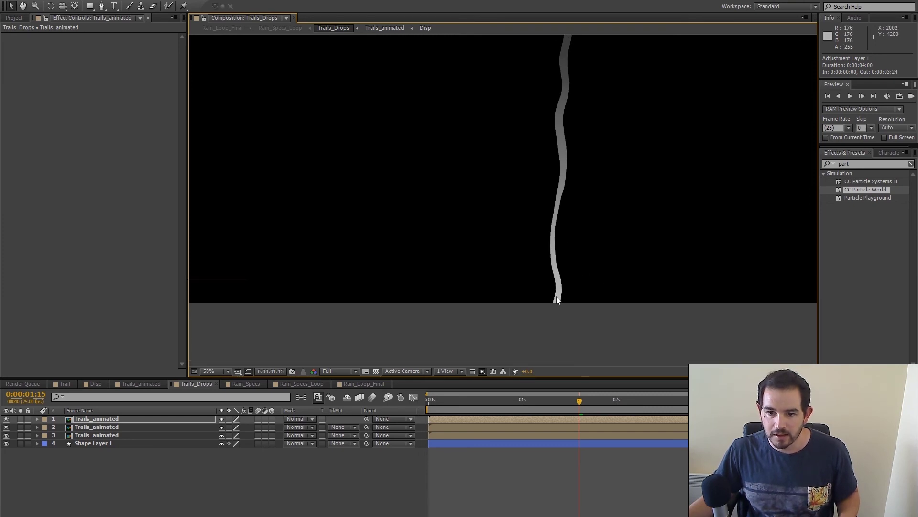
pyautogui.scroll(-1, 567, 253)
pyautogui.press('h')
pyautogui.scroll(6, 582, 191)
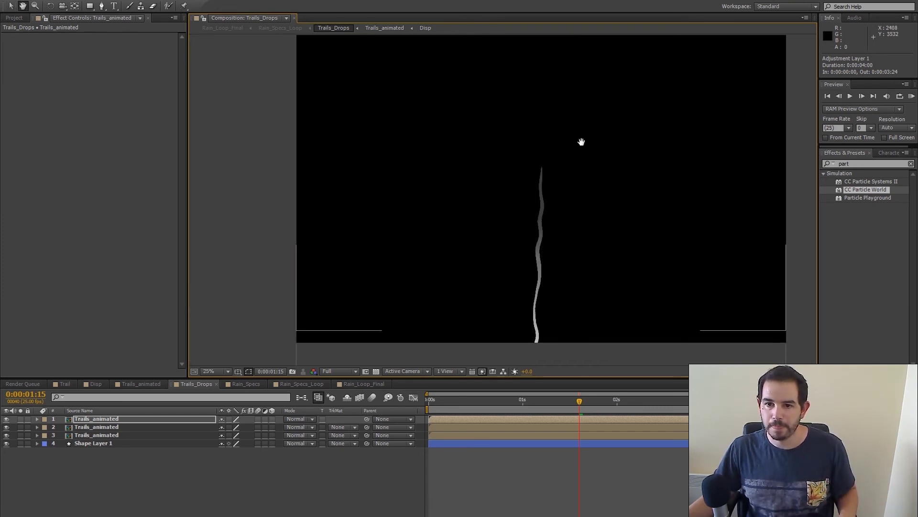
pyautogui.scroll(5, 575, 206)
pyautogui.scroll(1, 575, 245)
pyautogui.press('v')
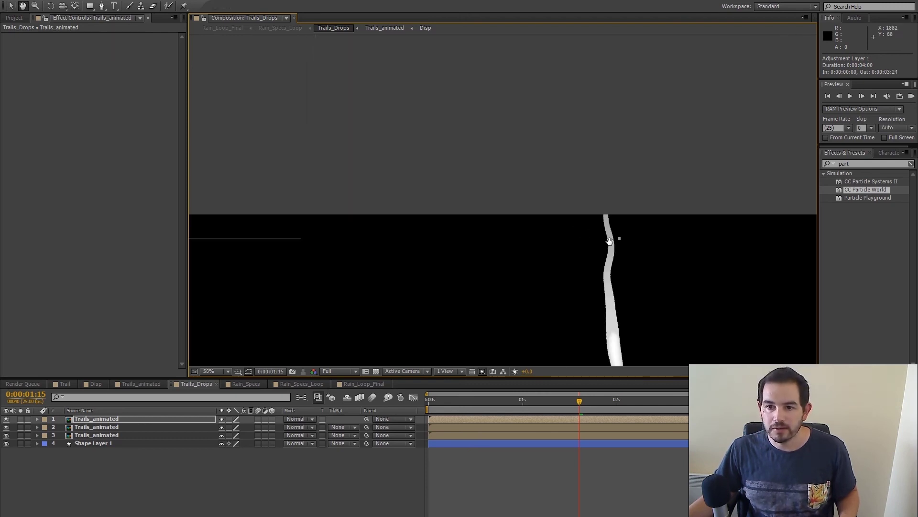
pyautogui.scroll(-1, 593, 225)
pyautogui.scroll(-2, 593, 265)
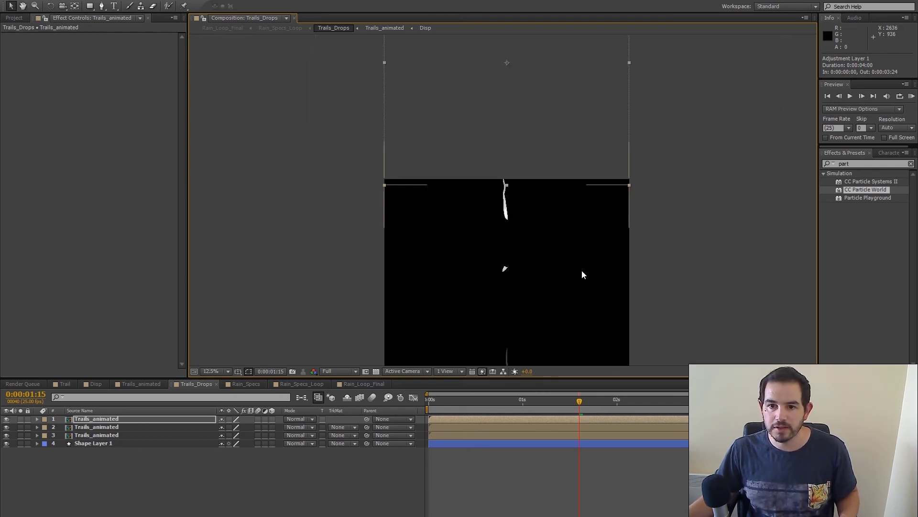
pyautogui.scroll(-2, 582, 270)
# Check the tiled Rain_Loop_Final 2 composition for seams in the trail and specs, moving the playhead to 0:00:02:03.
pyautogui.click(360, 385)
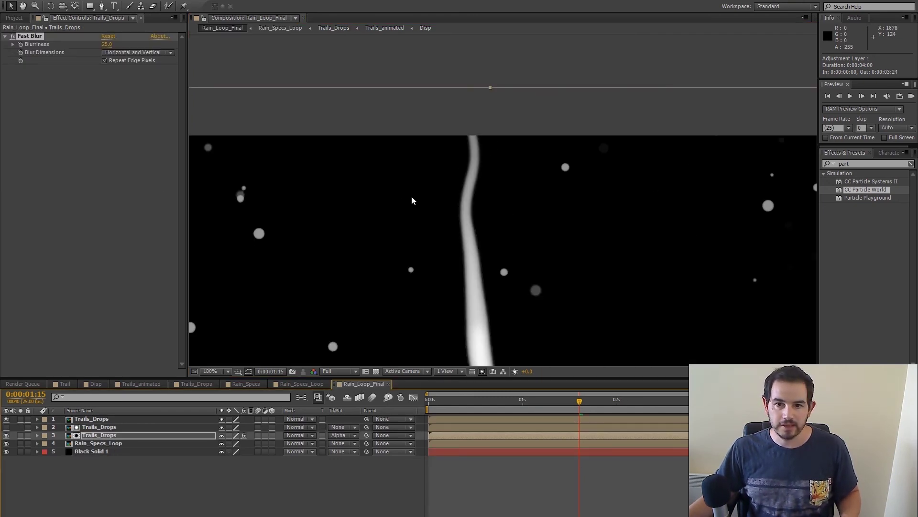
pyautogui.scroll(2, 450, 135)
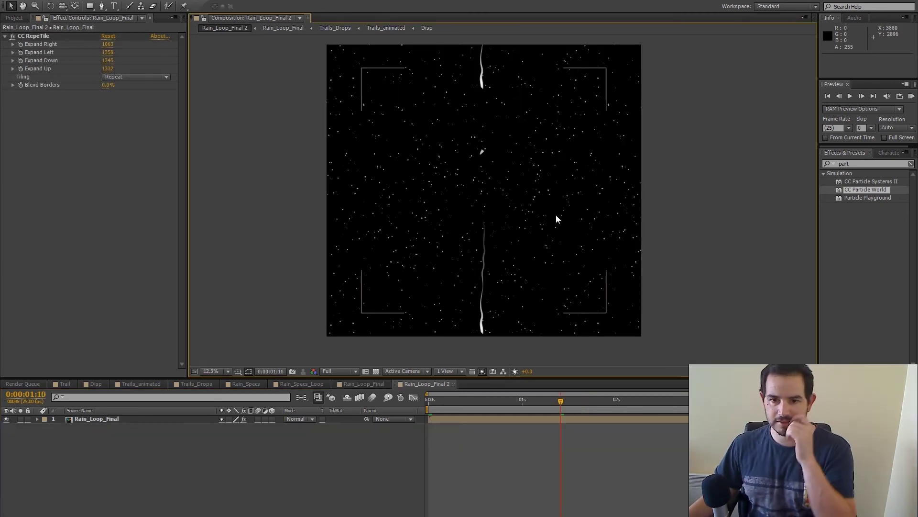
pyautogui.scroll(1, 511, 225)
pyautogui.moveTo(562, 213); pyautogui.dragTo(576, 199)
pyautogui.scroll(-1, 555, 230)
pyautogui.moveTo(560, 402); pyautogui.dragTo(635, 405)
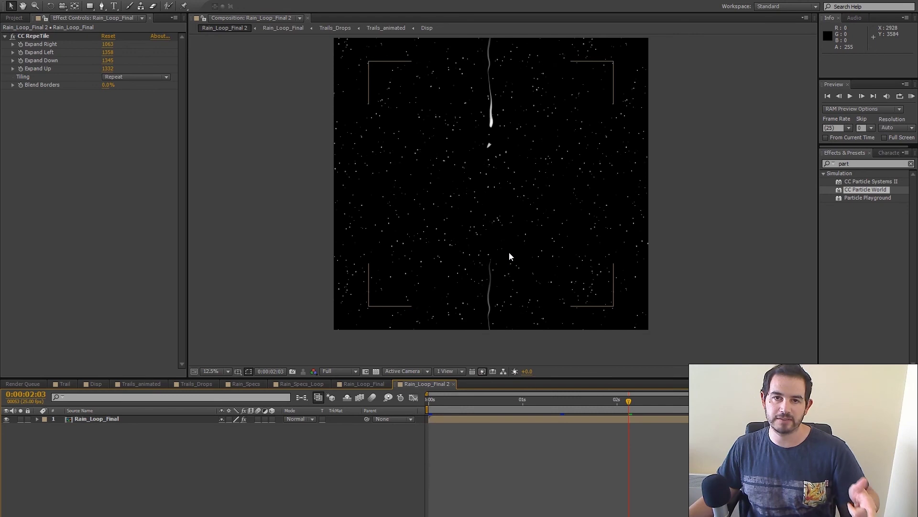
pyautogui.scroll(2, 478, 294)
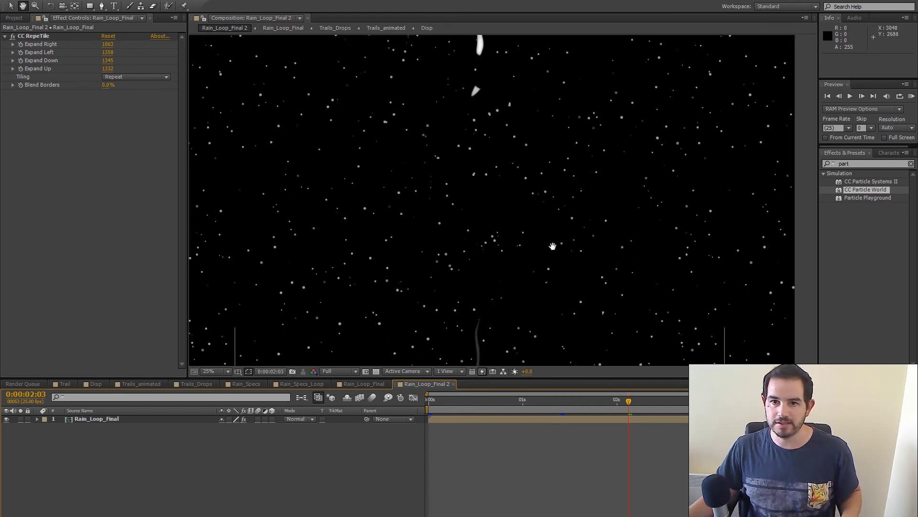
# View the trail alone in Rain_Loop_Final by hiding the Rain_Specs_Loop layer, and open that layer's composition.
pyautogui.click(364, 384)
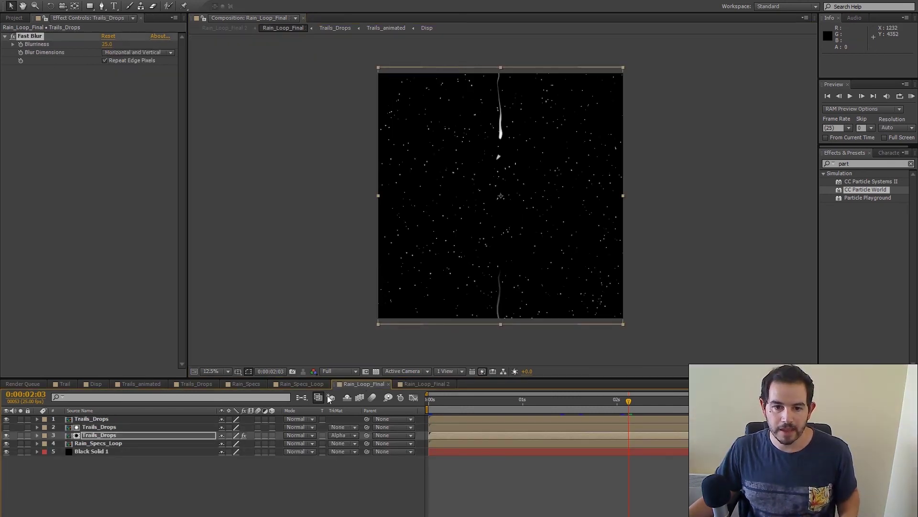
pyautogui.click(6, 443)
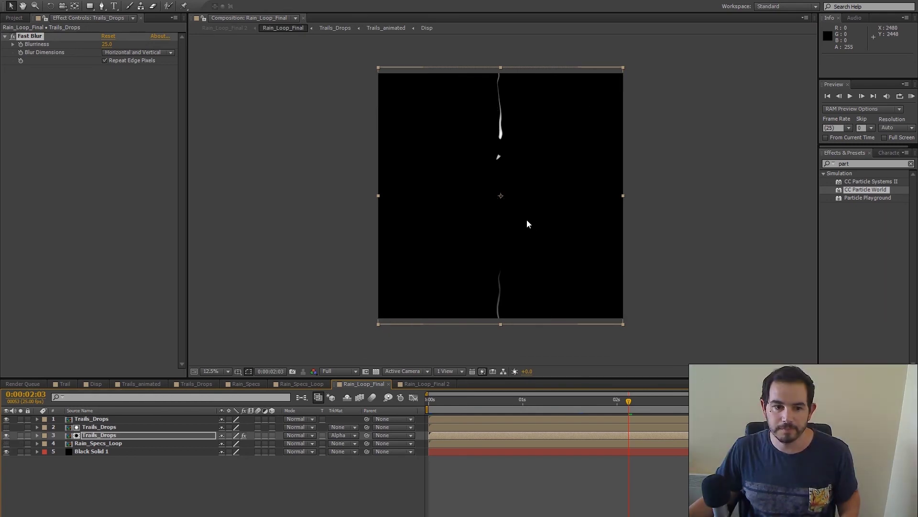
pyautogui.doubleClick(194, 442)
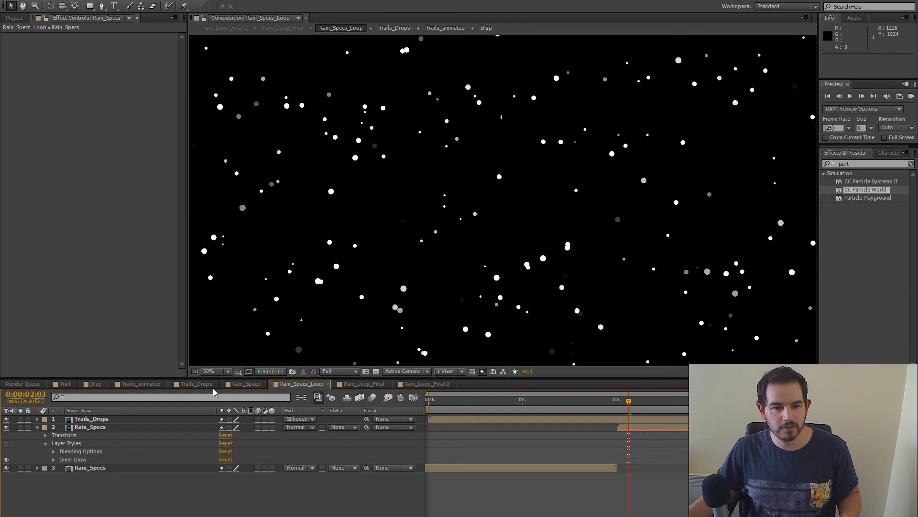
# Replace the linear gradient fill of Shape Layer 1 in the Trail composition with a solid white fill.
pyautogui.click(66, 384)
pyautogui.press(',')
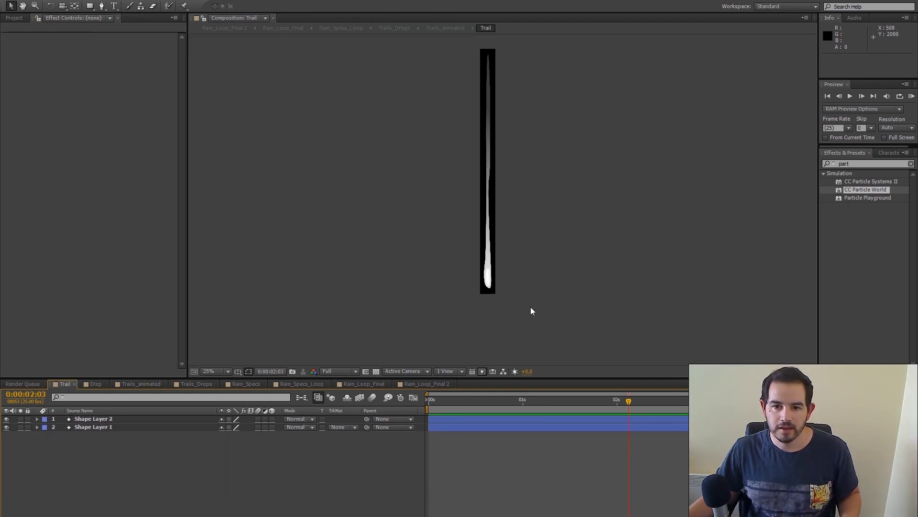
pyautogui.press('.')
pyautogui.click(245, 6)
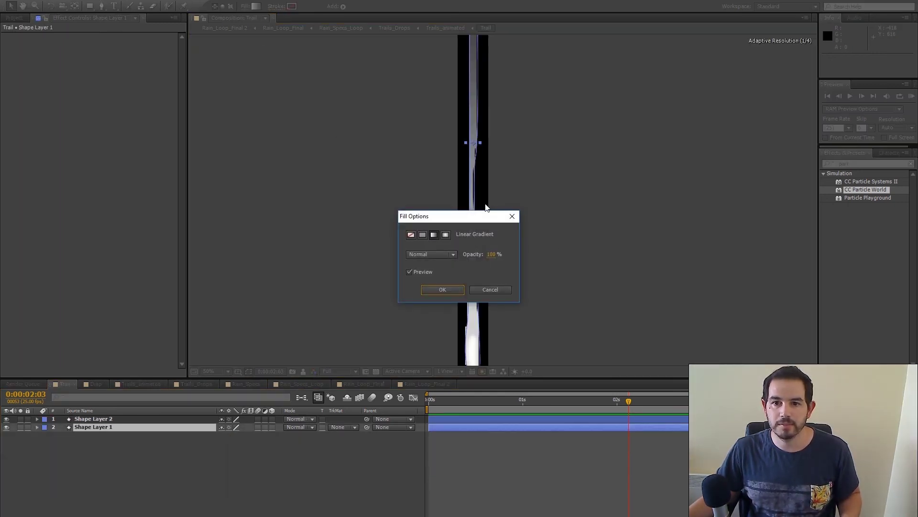
pyautogui.click(458, 290)
pyautogui.click(256, 6)
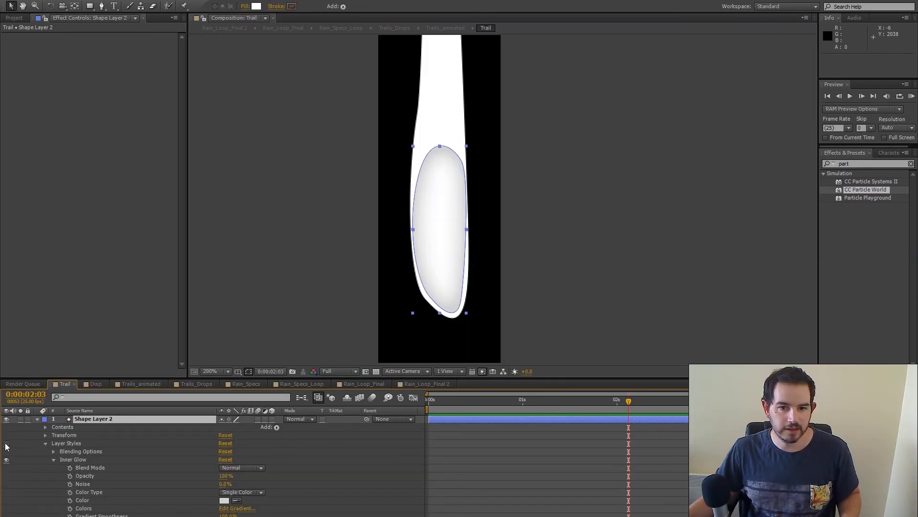
pyautogui.hotkey('ctrl', 'z')
pyautogui.scroll(-4, 565, 244)
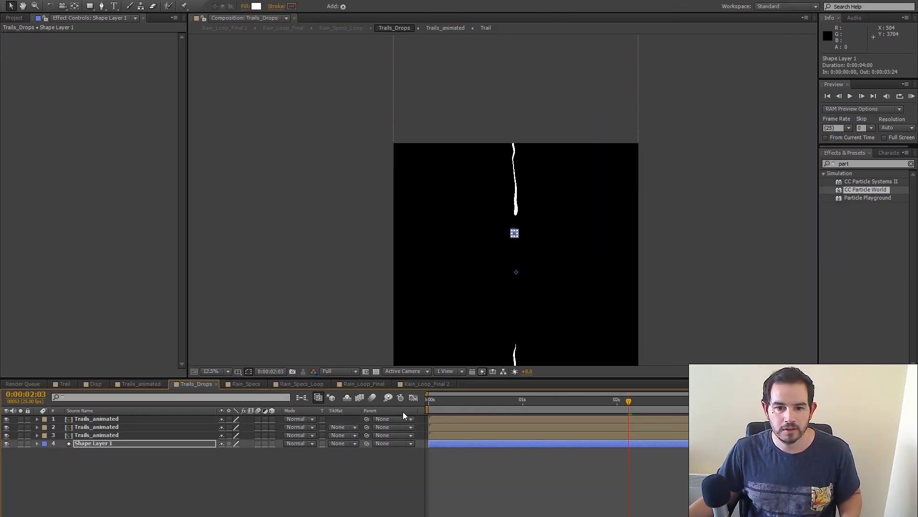
# Check the solid white trail together with the specs in the Rain_Loop_Final composition.
pyautogui.click(363, 384)
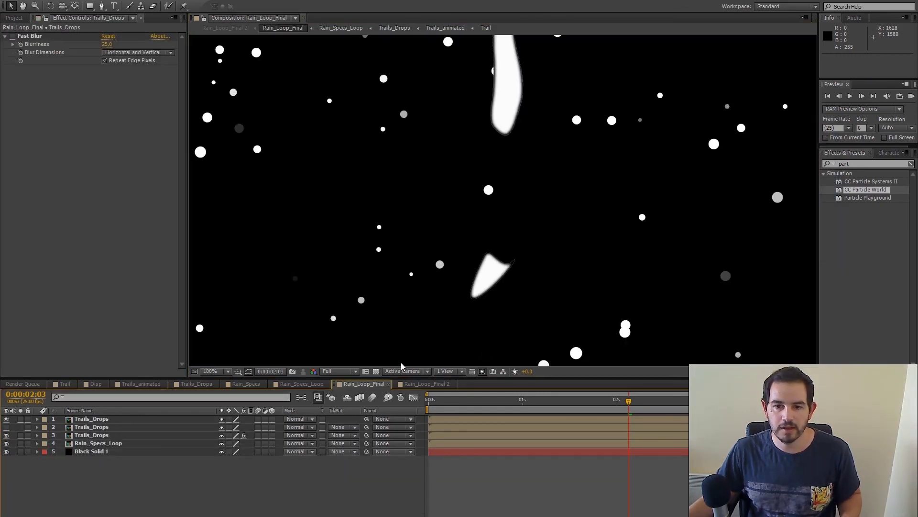
pyautogui.scroll(-2, 543, 216)
pyautogui.scroll(-2, 541, 187)
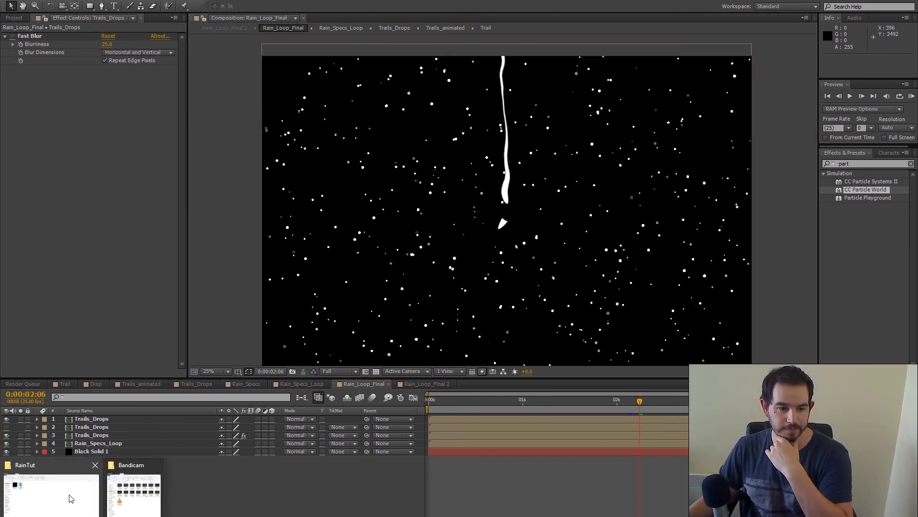
# Open the RainTut folder, play the finished rain texture video from it and close the player.
pyautogui.click(67, 496)
pyautogui.doubleClick(109, 91)
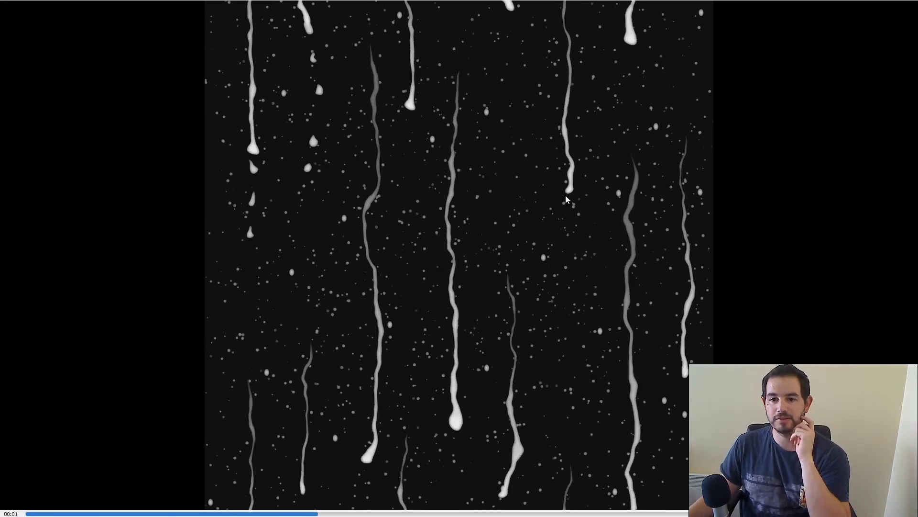
pyautogui.press('Escape')
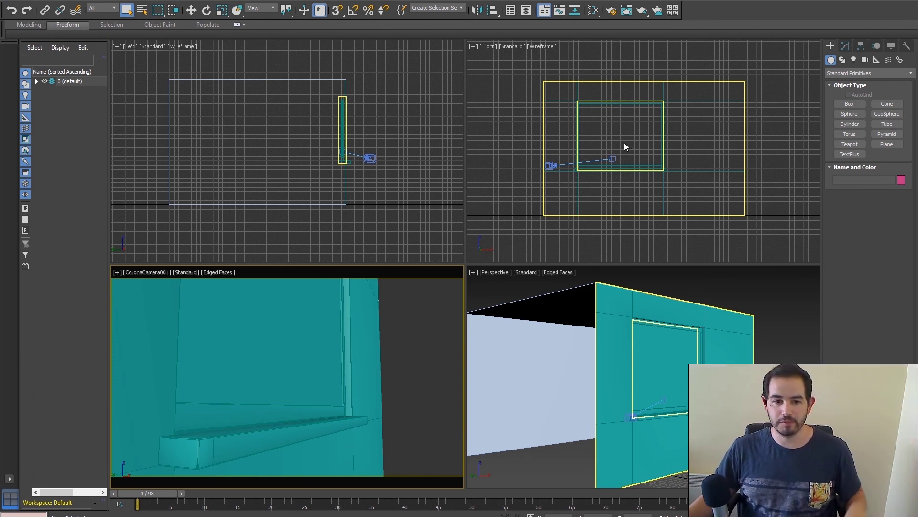
# In 3ds Max, examine the window in the perspective view and render the CoronaCamera001 view.
pyautogui.click(680, 410)
pyautogui.scroll(3, 682, 415)
pyautogui.scroll(4, 738, 329)
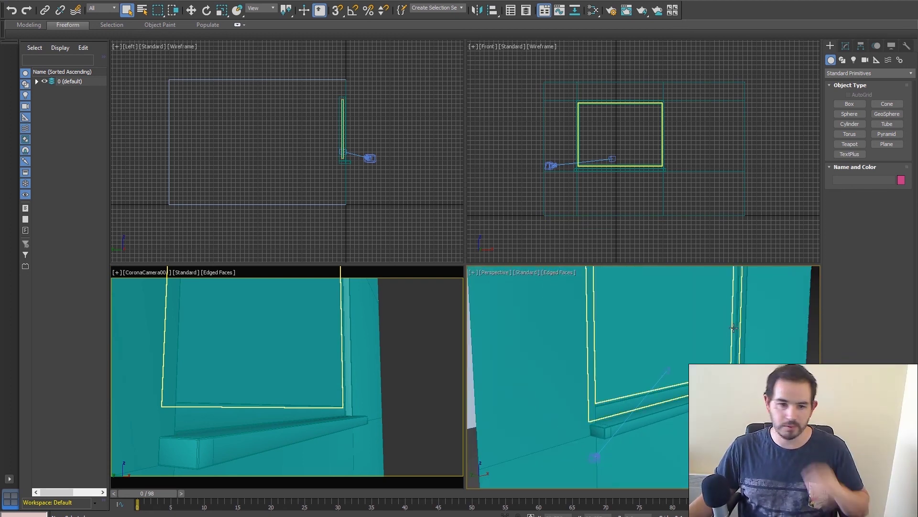
pyautogui.click(426, 354)
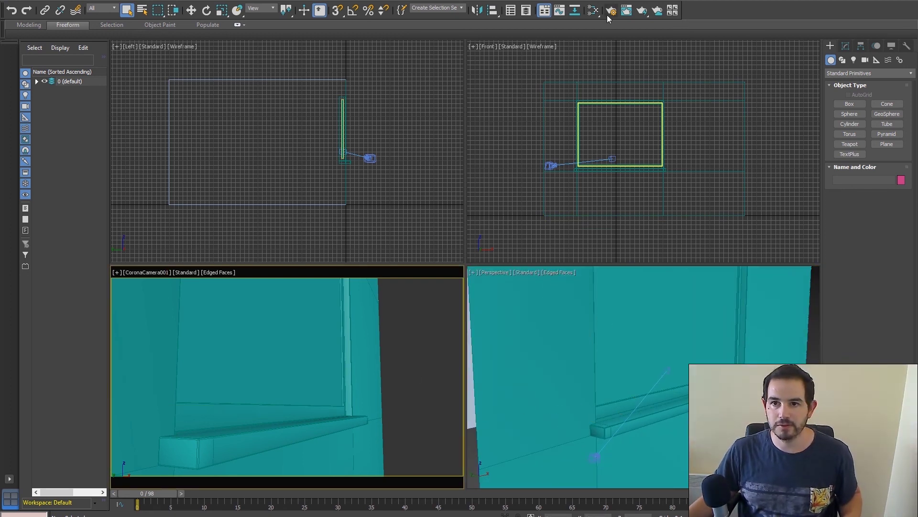
pyautogui.click(641, 12)
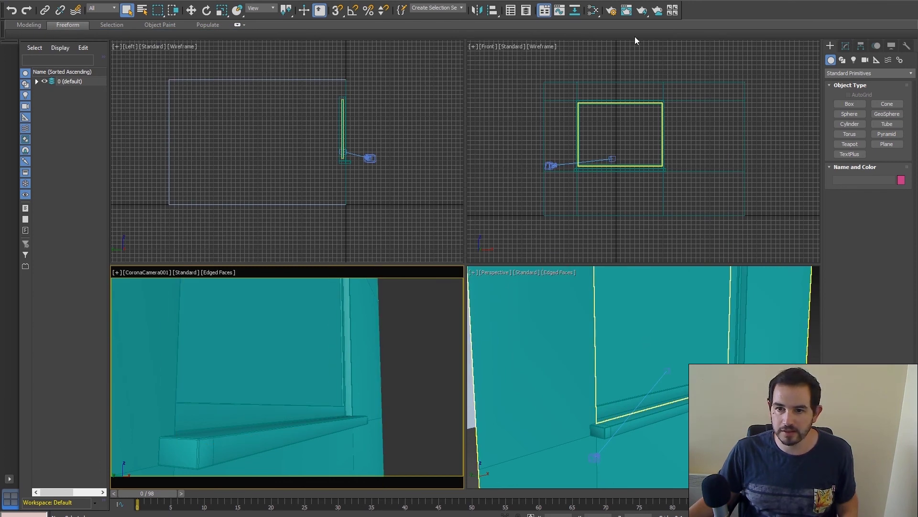
# Create a plane covering the window opening in the front view and convert it to an editable poly.
pyautogui.moveTo(600, 167); pyautogui.dragTo(636, 204)
pyautogui.scroll(2, 615, 203)
pyautogui.scroll(2, 636, 204)
pyautogui.click(886, 144)
pyautogui.moveTo(564, 73); pyautogui.dragTo(731, 195)
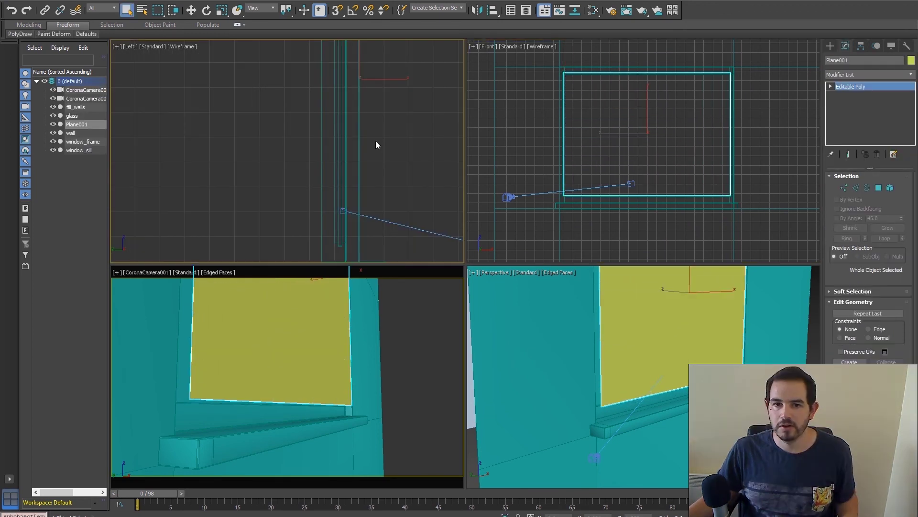
# Move the plane inward along the depth axis in the left view so it sits against the window glass.
pyautogui.scroll(1, 377, 172)
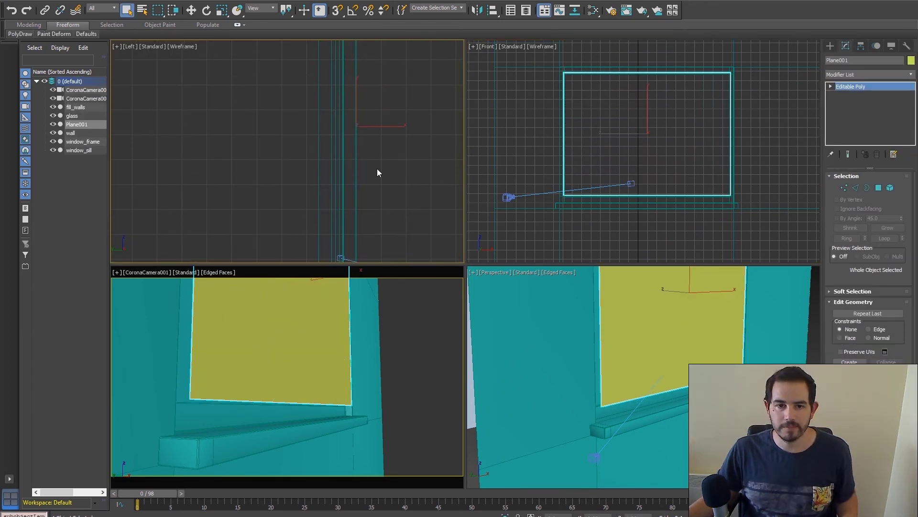
pyautogui.press('w')
pyautogui.scroll(-1, 369, 173)
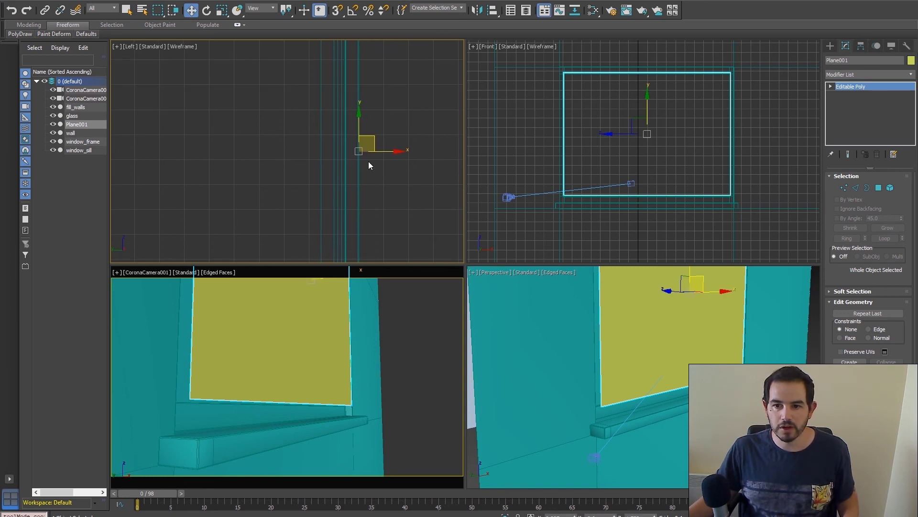
pyautogui.scroll(3, 368, 199)
pyautogui.moveTo(362, 123); pyautogui.dragTo(380, 181)
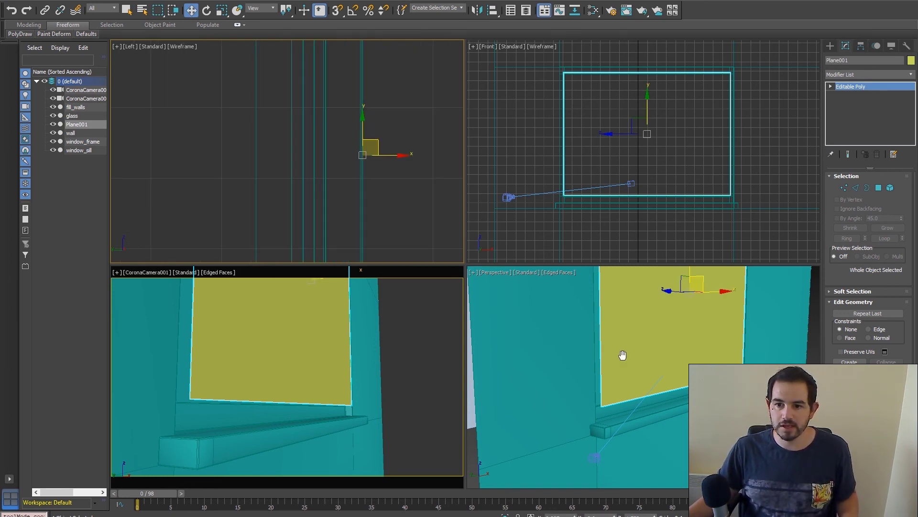
pyautogui.moveTo(622, 356); pyautogui.dragTo(632, 379)
pyautogui.moveTo(387, 187)
pyautogui.mouseDown()
pyautogui.moveTo(327, 188)
pyautogui.moveTo(347, 190)
pyautogui.moveTo(341, 195)
pyautogui.moveTo(352, 186)
pyautogui.moveTo(325, 176)
pyautogui.moveTo(371, 202)
pyautogui.moveTo(279, 188)
pyautogui.moveTo(291, 187)
pyautogui.moveTo(273, 195)
pyautogui.moveTo(289, 193)
pyautogui.mouseUp()
pyautogui.scroll(5, 320, 194)
pyautogui.scroll(4, 321, 194)
pyautogui.scroll(2, 368, 193)
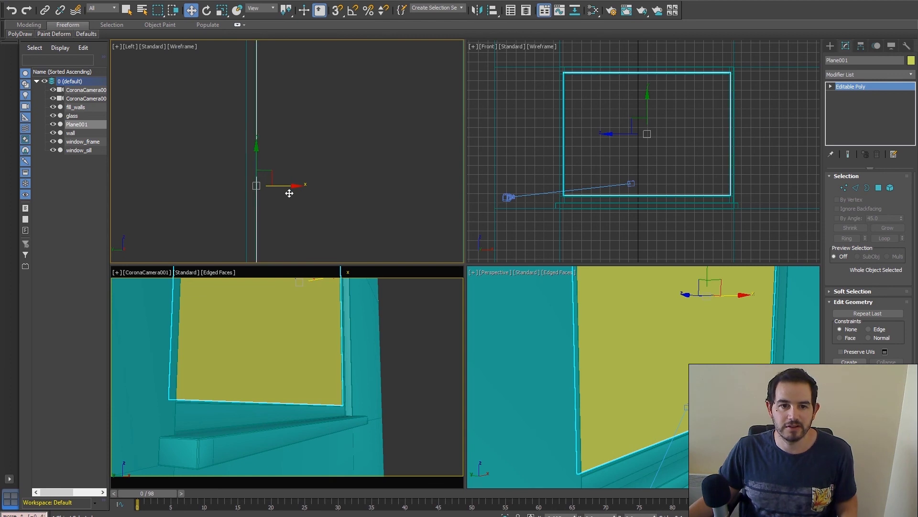
pyautogui.scroll(-5, 311, 154)
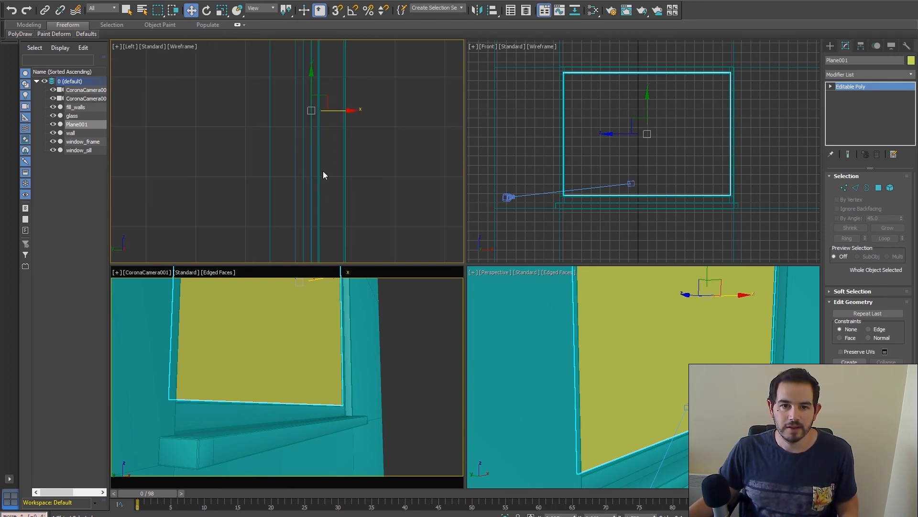
# Select the plane's bottom edge and extrude it in the left view along the profile of the window frame's lower ledge.
pyautogui.scroll(4, 671, 177)
pyautogui.middleClick(705, 182)
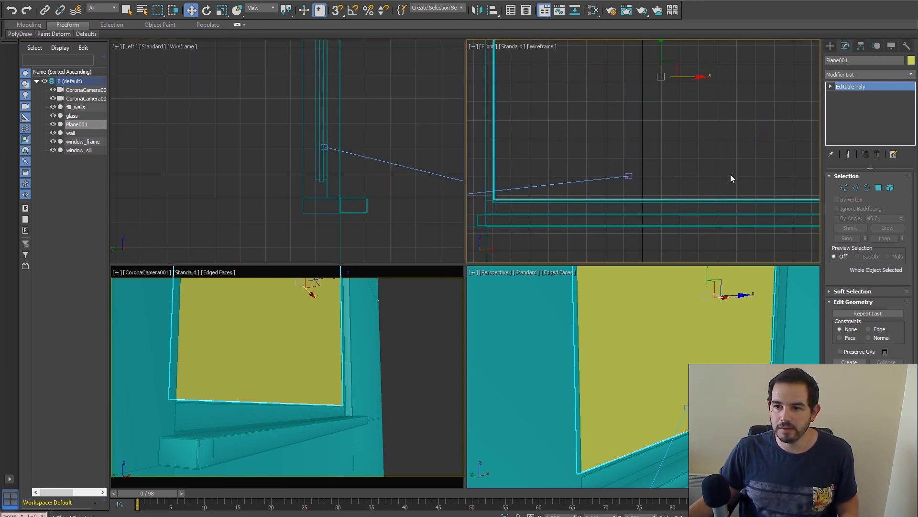
pyautogui.scroll(-2, 732, 177)
pyautogui.click(856, 188)
pyautogui.click(694, 192)
pyautogui.scroll(4, 353, 168)
pyautogui.scroll(5, 287, 191)
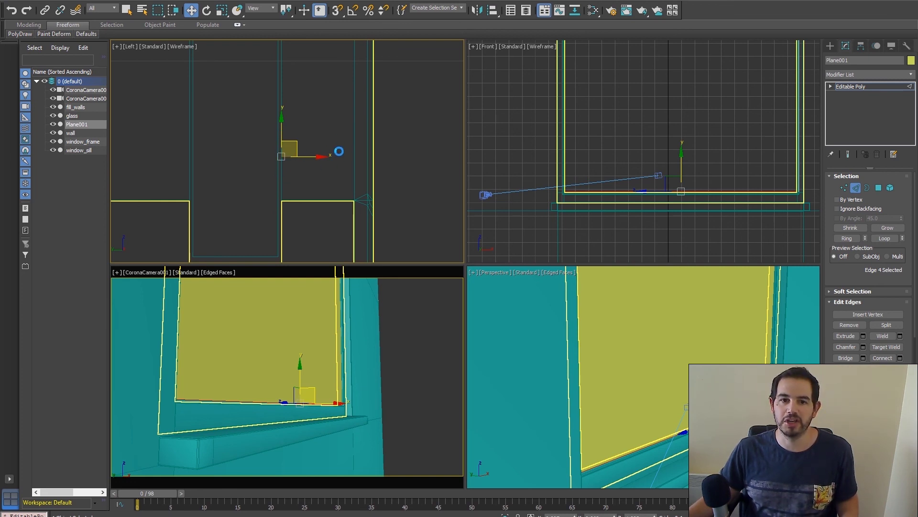
pyautogui.scroll(3, 306, 184)
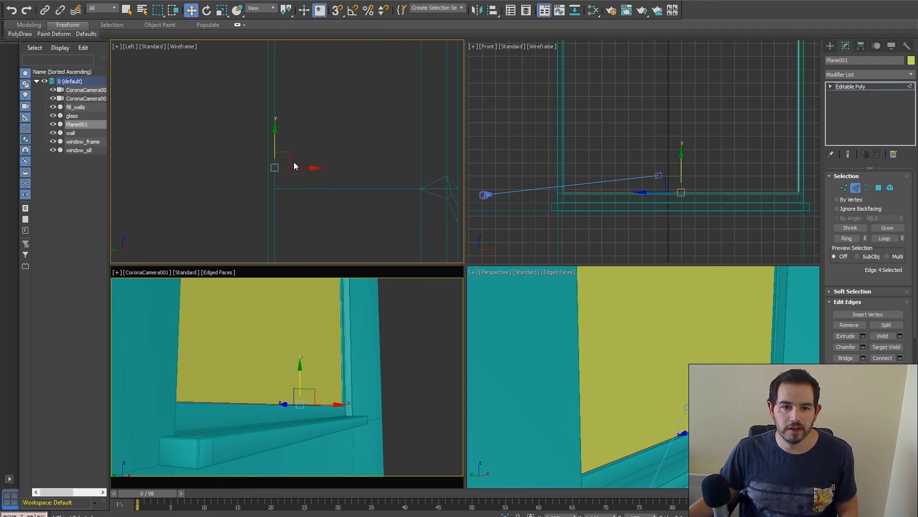
pyautogui.moveTo(291, 153); pyautogui.dragTo(246, 185)
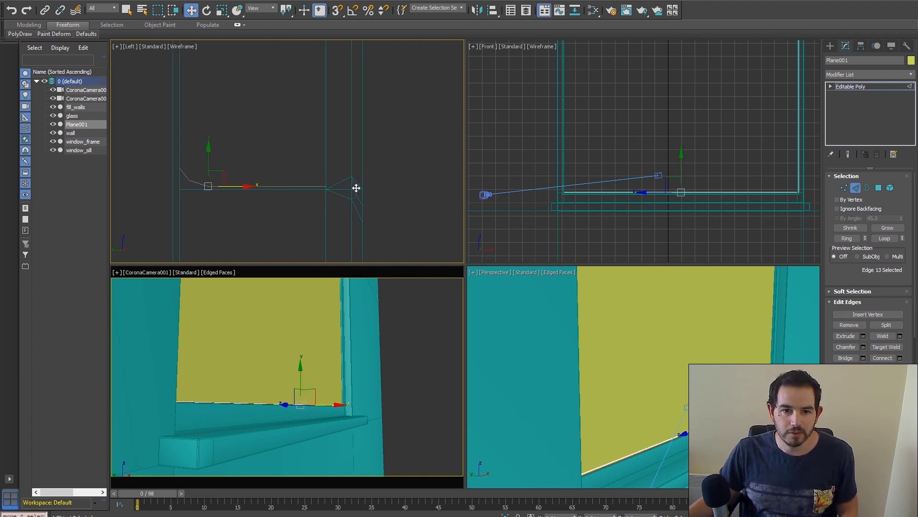
pyautogui.scroll(3, 356, 188)
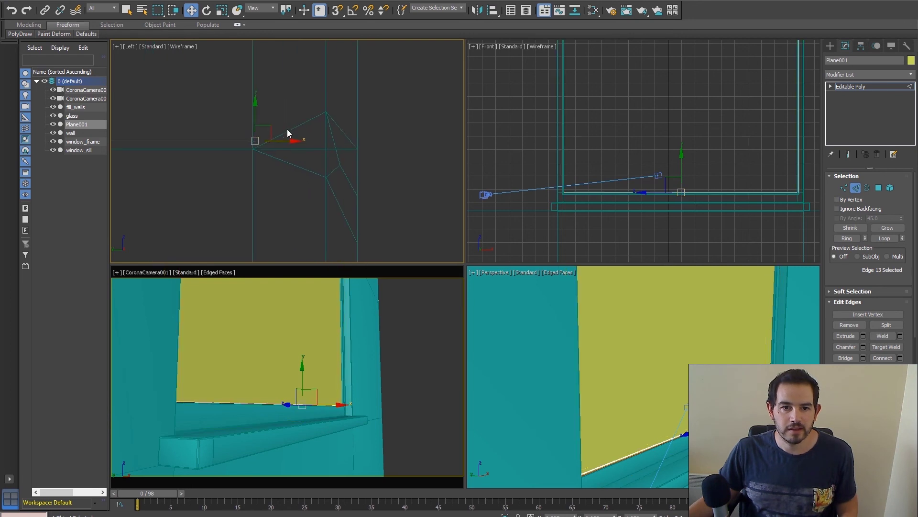
pyautogui.moveTo(344, 153); pyautogui.dragTo(346, 152)
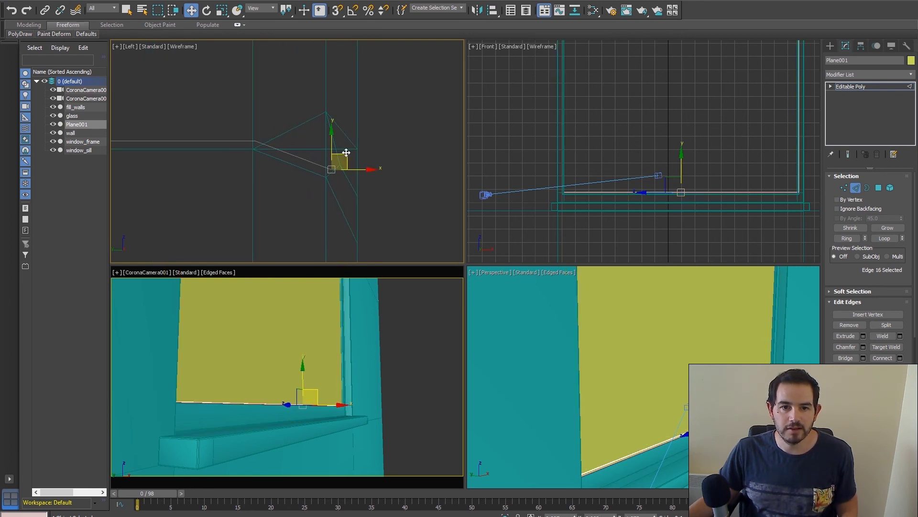
# Continue extruding the plane's bottom edge down to the window sill and around its front edge to the underside.
pyautogui.keyDown('ctrl'); pyautogui.click(380, 228); pyautogui.keyUp('ctrl')
pyautogui.scroll(-2, 389, 232)
pyautogui.scroll(-3, 336, 127)
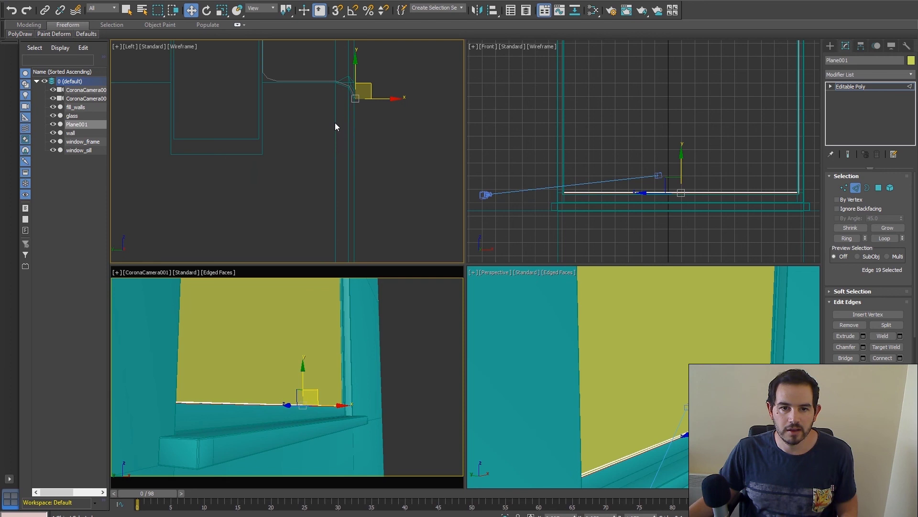
pyautogui.scroll(-2, 373, 177)
pyautogui.keyDown('ctrl'); pyautogui.click(362, 211); pyautogui.keyUp('ctrl')
pyautogui.scroll(-2, 376, 93)
pyautogui.moveTo(375, 93); pyautogui.dragTo(394, 93)
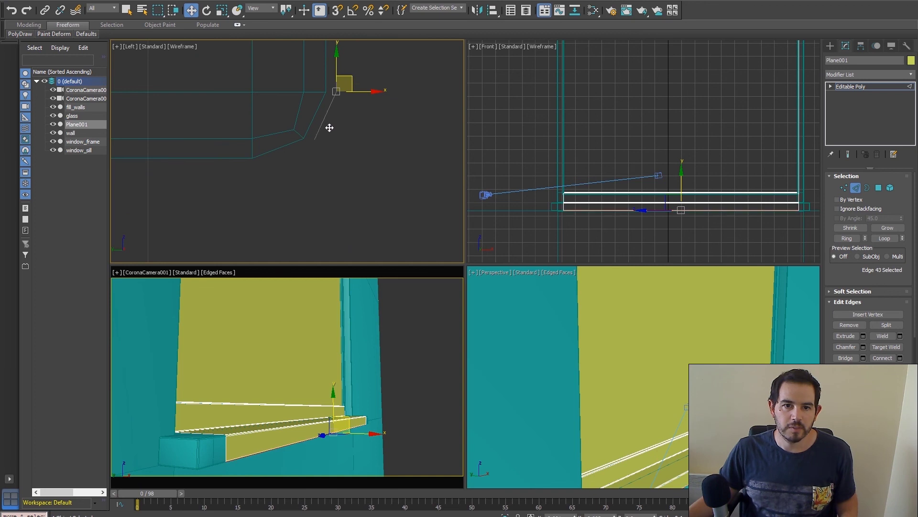
pyautogui.moveTo(328, 129); pyautogui.dragTo(327, 128)
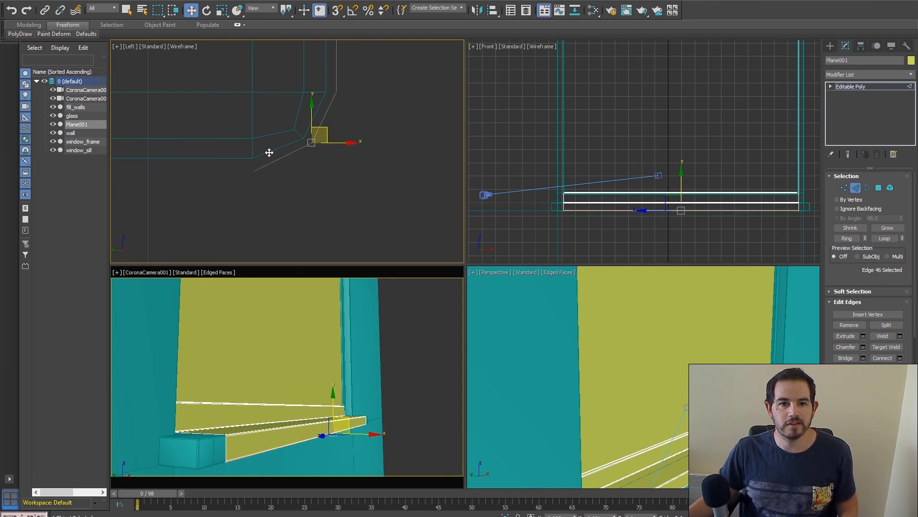
pyautogui.moveTo(269, 153); pyautogui.dragTo(269, 152)
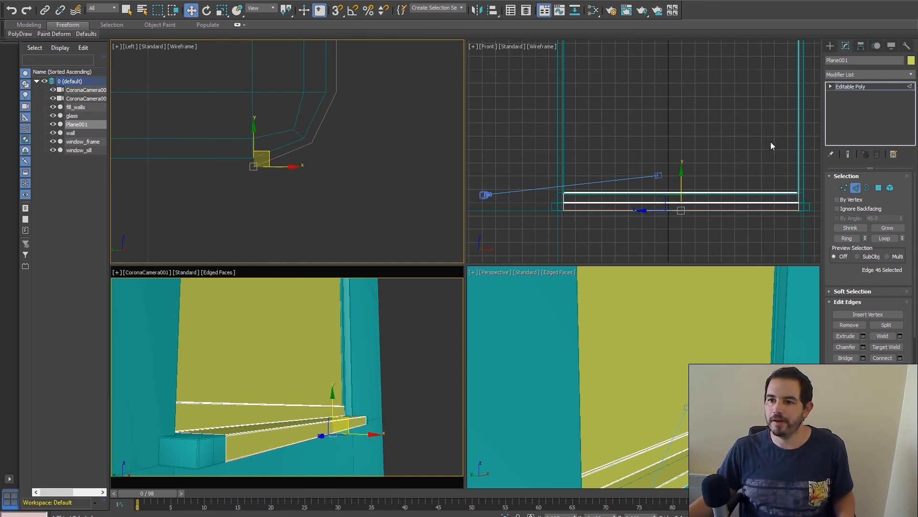
pyautogui.click(856, 188)
# Add an Unwrap UVW modifier to the plane and open its UVs for editing.
pyautogui.scroll(-3, 665, 373)
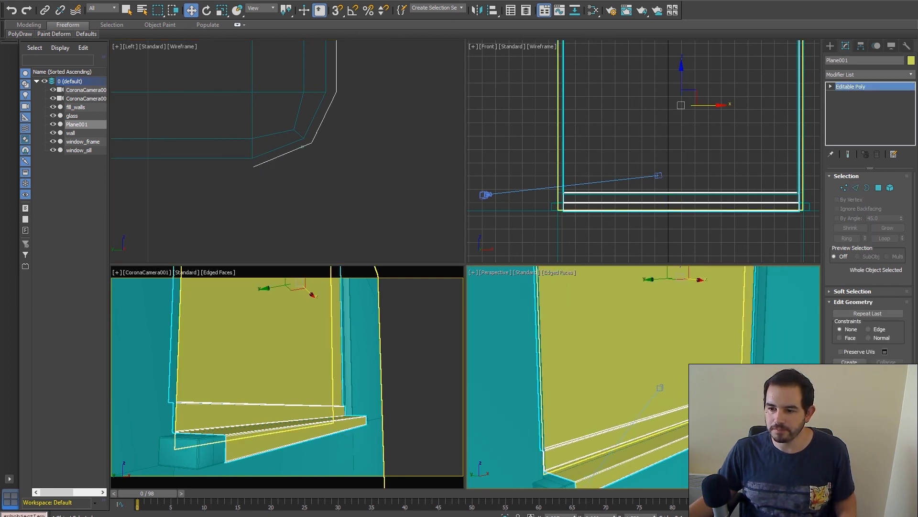
pyautogui.hotkey('alt', 'w')
pyautogui.scroll(-3, 461, 303)
pyautogui.scroll(3, 473, 316)
pyautogui.scroll(-2, 479, 332)
pyautogui.scroll(3, 490, 338)
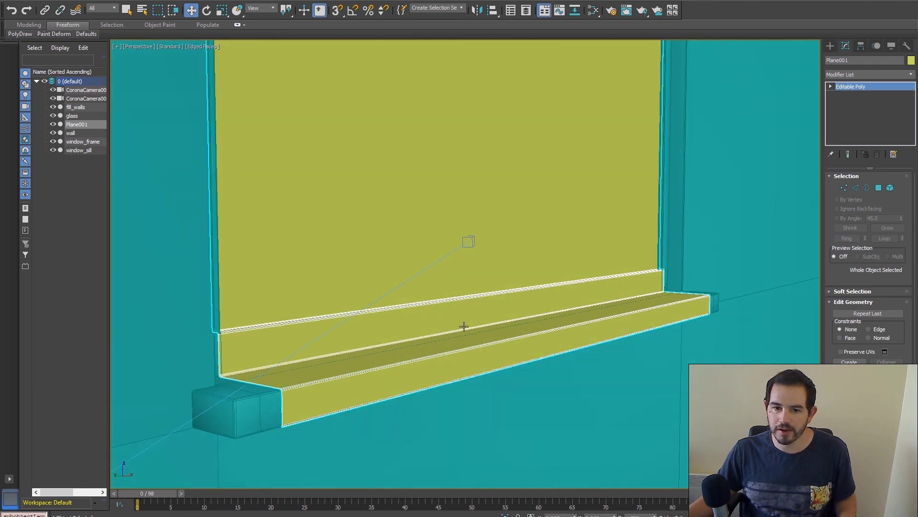
pyautogui.moveTo(487, 329); pyautogui.dragTo(492, 328)
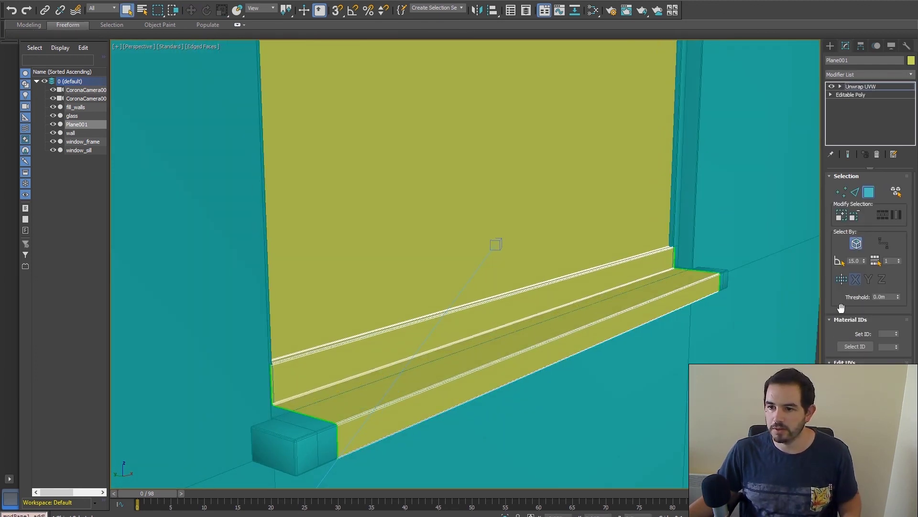
pyautogui.click(872, 375)
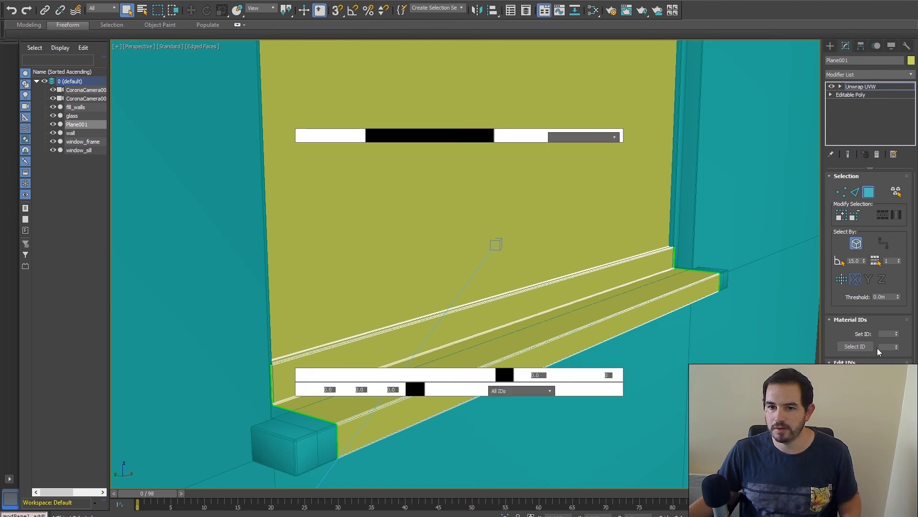
pyautogui.moveTo(543, 277); pyautogui.dragTo(716, 293)
pyautogui.scroll(-3, 718, 287)
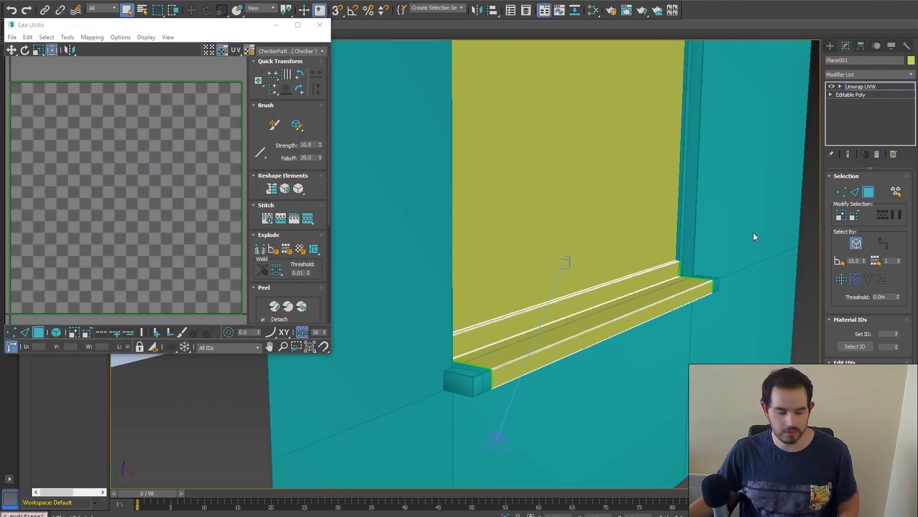
# Select all the plane's polygons and apply a quick planar mapping to them.
pyautogui.click(696, 267)
pyautogui.scroll(-4, 865, 332)
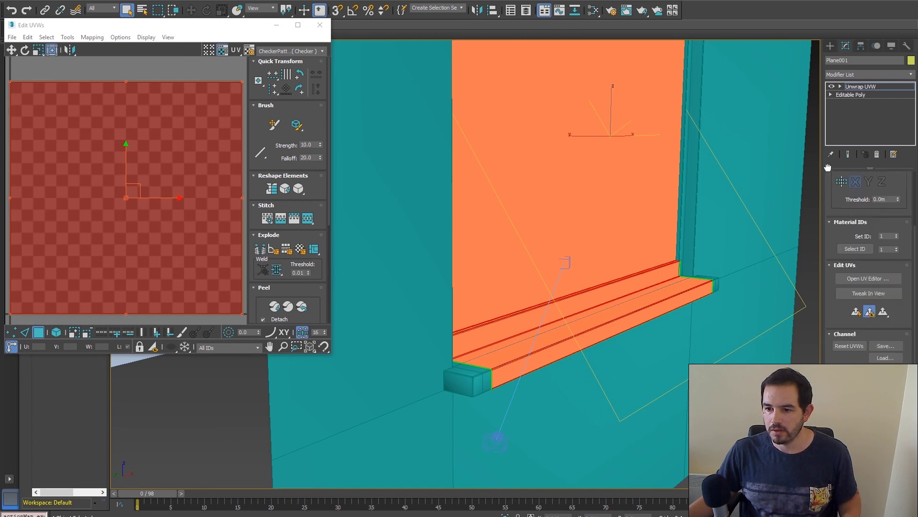
pyautogui.click(863, 349)
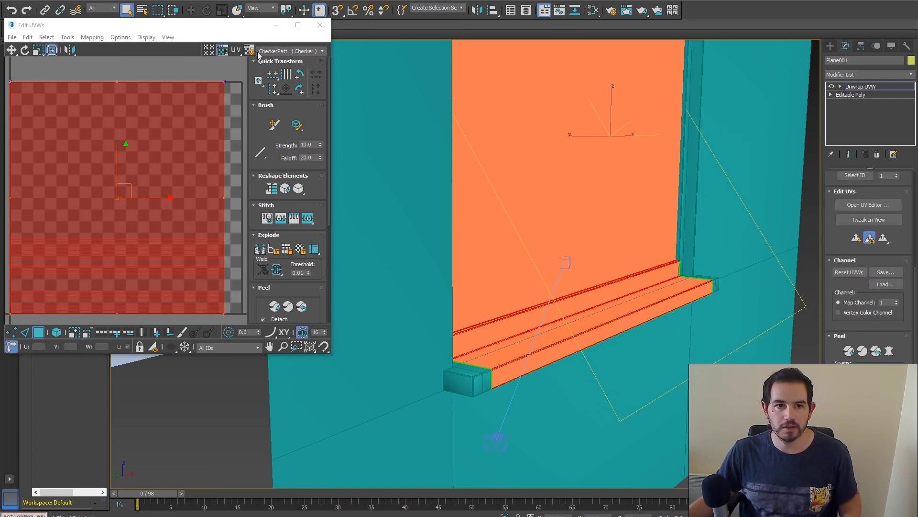
# Relax the selected UVs by polygon angles with 100 iterations and an amount of 0.1.
pyautogui.moveTo(231, 36); pyautogui.dragTo(358, 52)
pyautogui.click(195, 53)
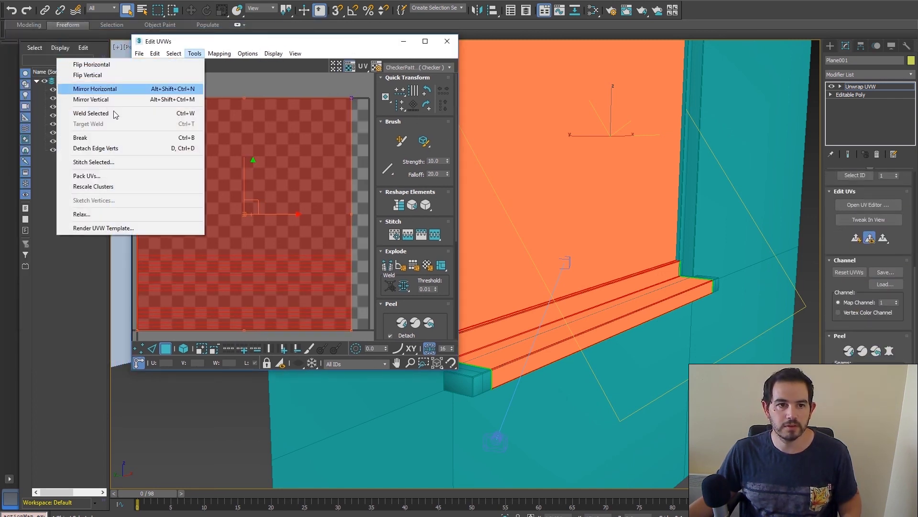
pyautogui.click(88, 214)
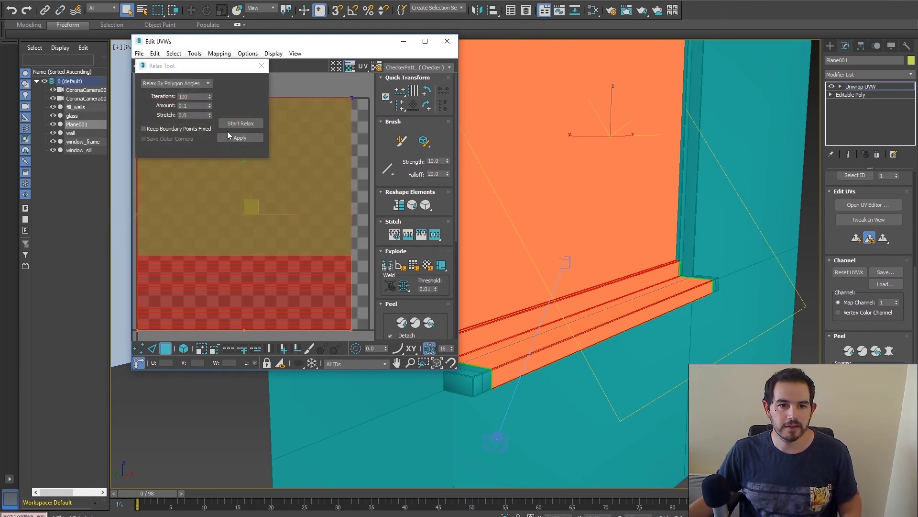
pyautogui.click(240, 124)
pyautogui.click(240, 123)
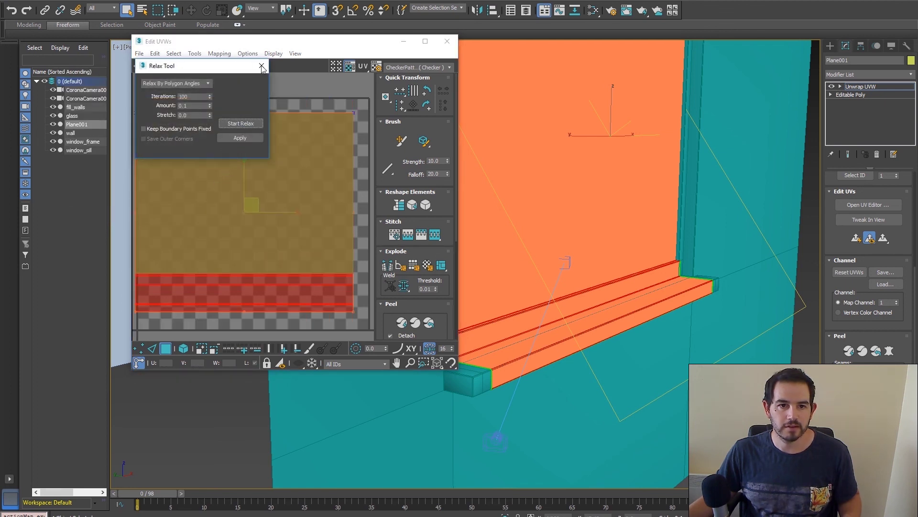
pyautogui.click(262, 66)
# Fit the relaxed UVs to the full width of the UV square, aligned to its upper edge, and finish the unwrap.
pyautogui.moveTo(275, 46); pyautogui.dragTo(235, 40)
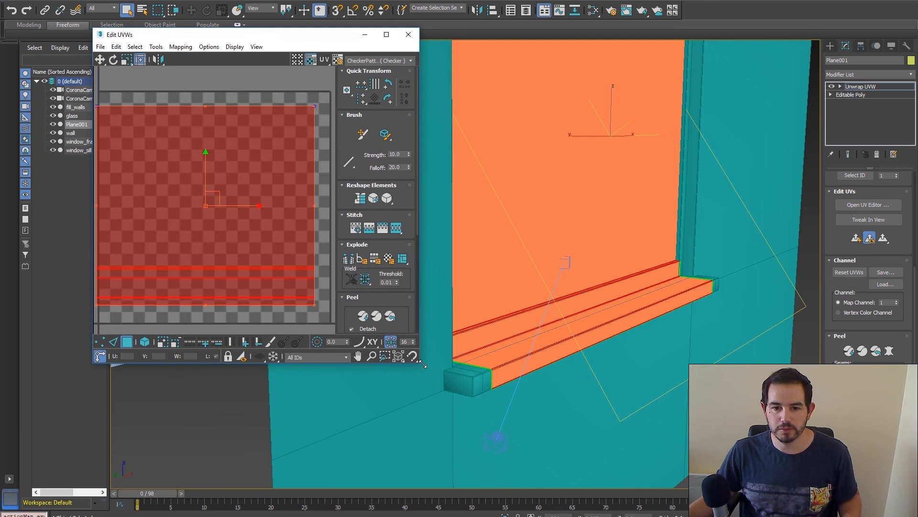
pyautogui.moveTo(422, 366); pyautogui.dragTo(654, 458)
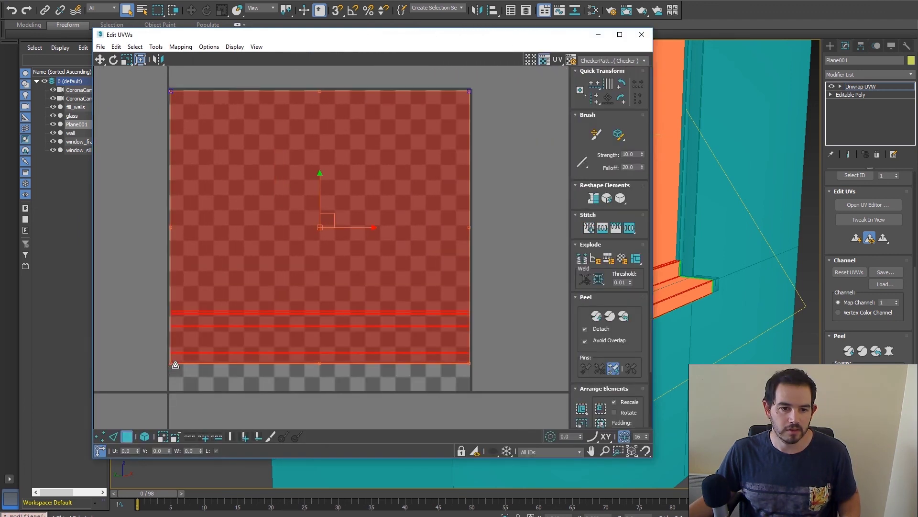
pyautogui.click(642, 35)
pyautogui.press('z')
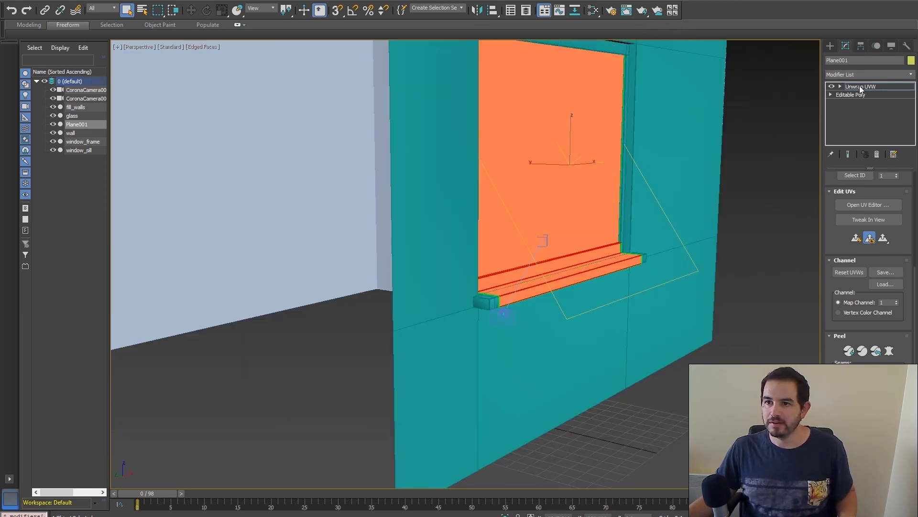
pyautogui.click(861, 88)
pyautogui.scroll(3, 528, 253)
pyautogui.scroll(-2, 525, 256)
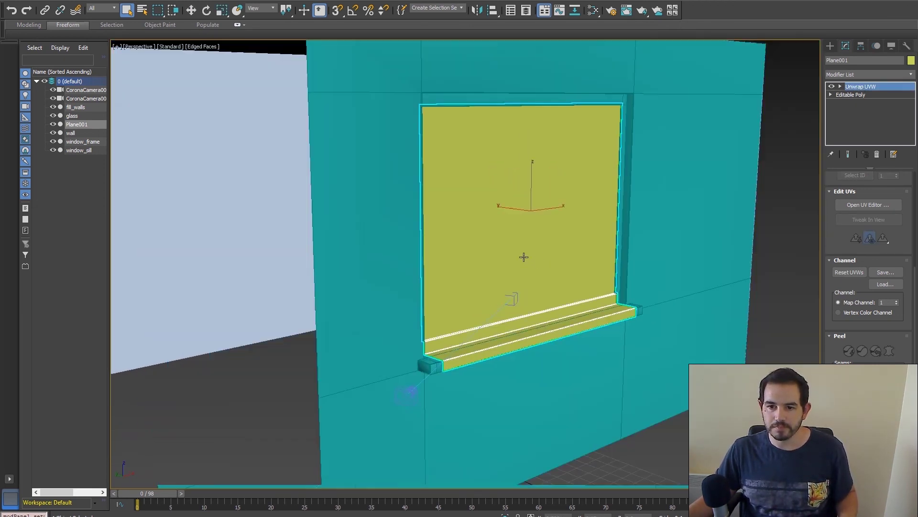
pyautogui.moveTo(523, 257); pyautogui.dragTo(610, 271)
pyautogui.scroll(3, 611, 271)
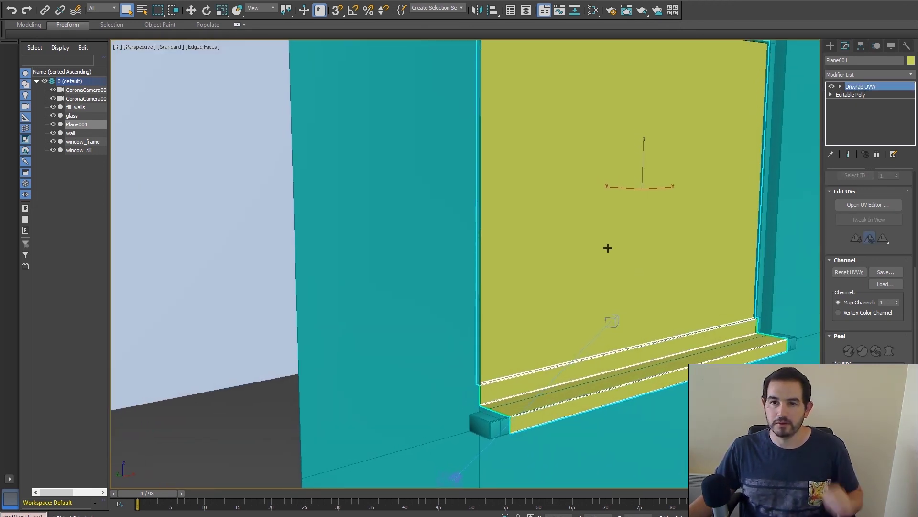
# Create a CoronaMtl material and connect a bitmap of the rain displacement texture to its Diffuse color.
pyautogui.press('m')
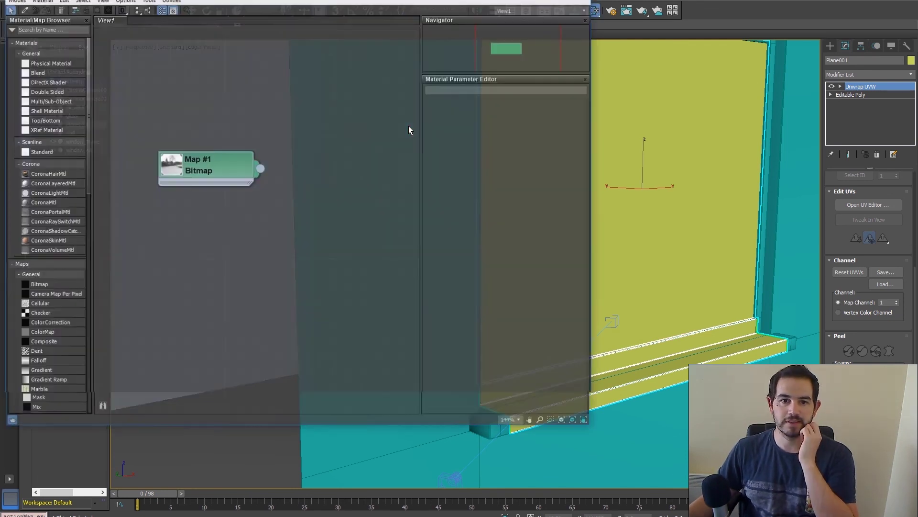
pyautogui.moveTo(352, 1); pyautogui.dragTo(360, 13)
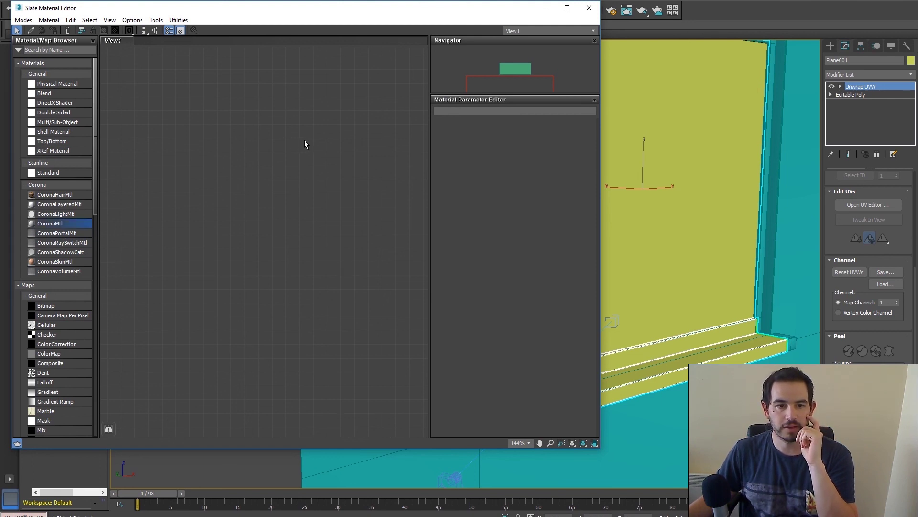
pyautogui.moveTo(49, 223); pyautogui.dragTo(304, 145)
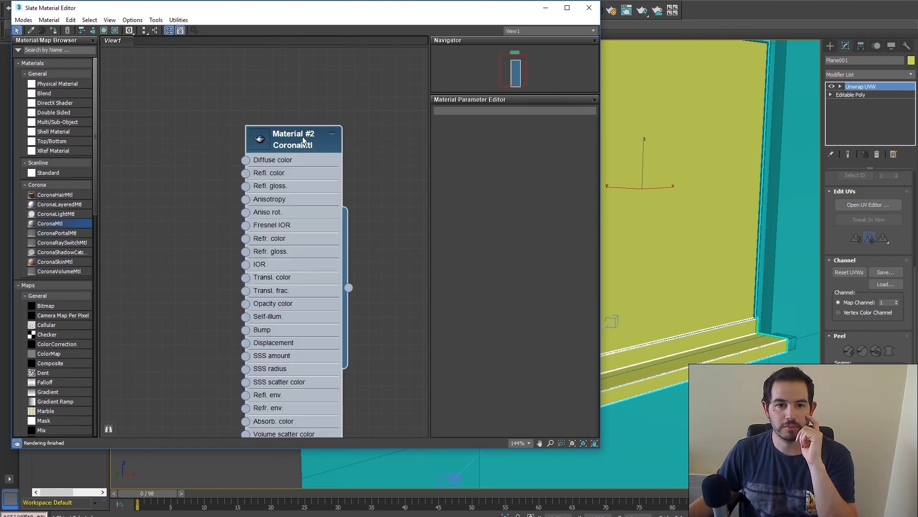
pyautogui.rightClick(180, 196)
pyautogui.moveTo(211, 208)
pyautogui.moveTo(129, 207)
pyautogui.click(71, 210)
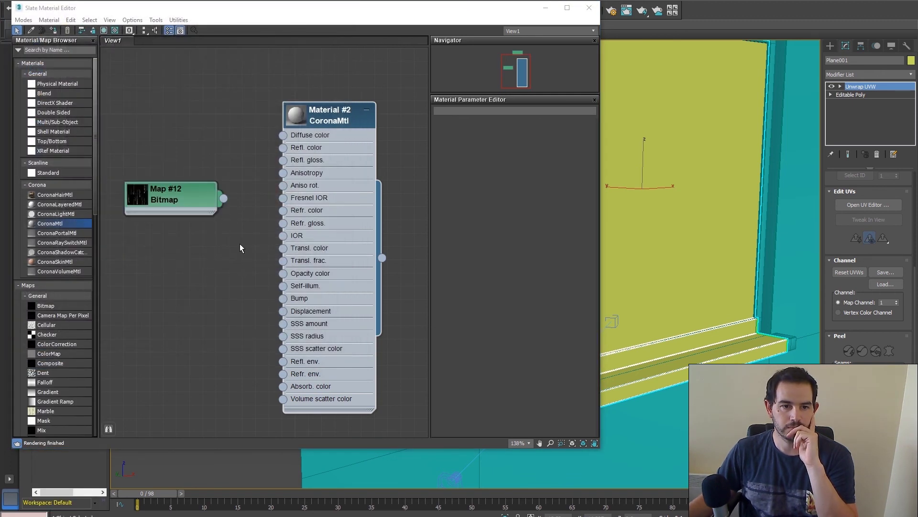
pyautogui.moveTo(224, 198); pyautogui.dragTo(285, 136)
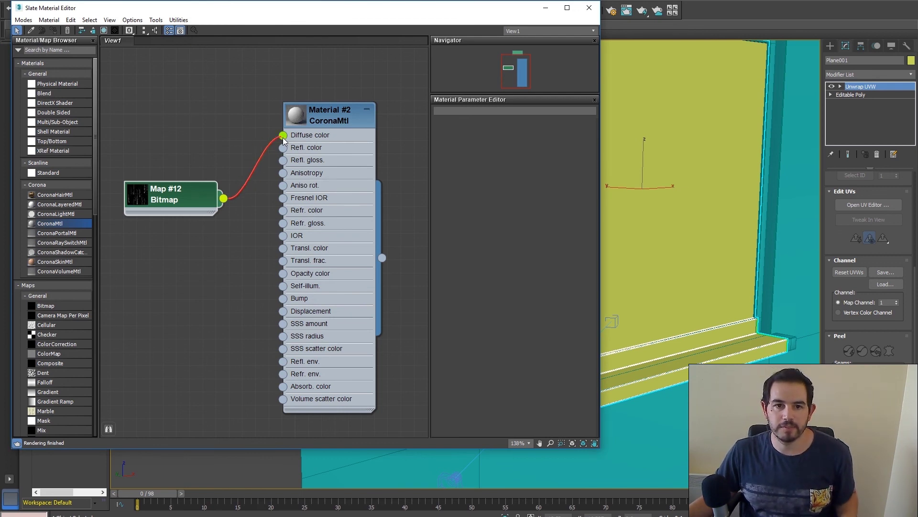
pyautogui.moveTo(329, 117); pyautogui.dragTo(335, 133)
# Assign the rain material to the plane, show it shaded in the viewport and examine the texture on the window.
pyautogui.rightClick(336, 134)
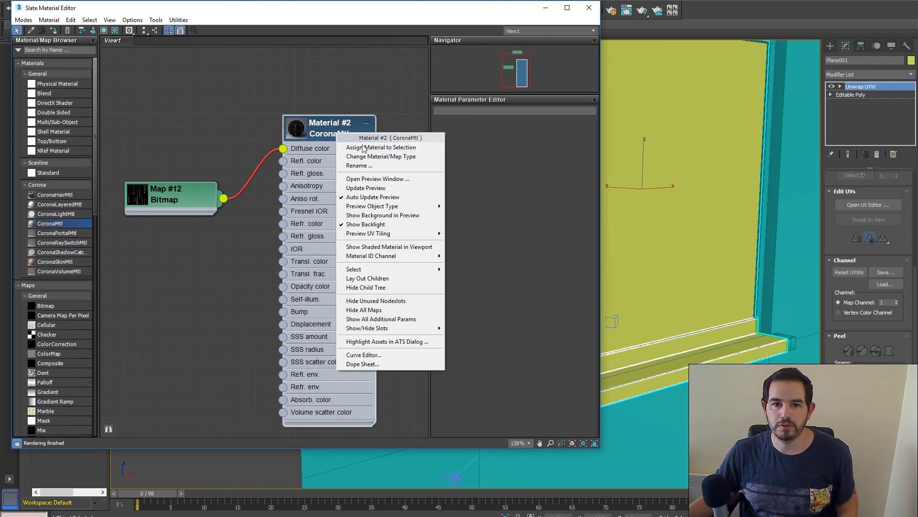
pyautogui.click(392, 148)
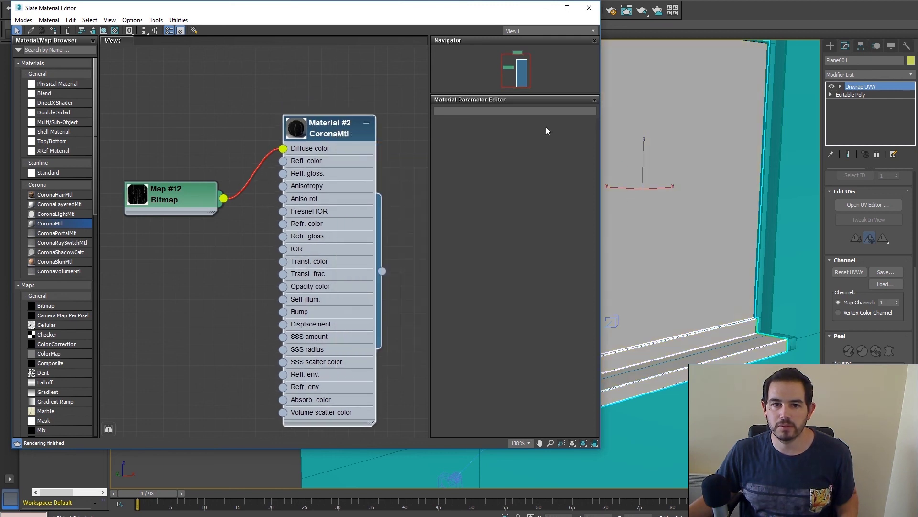
pyautogui.doubleClick(328, 132)
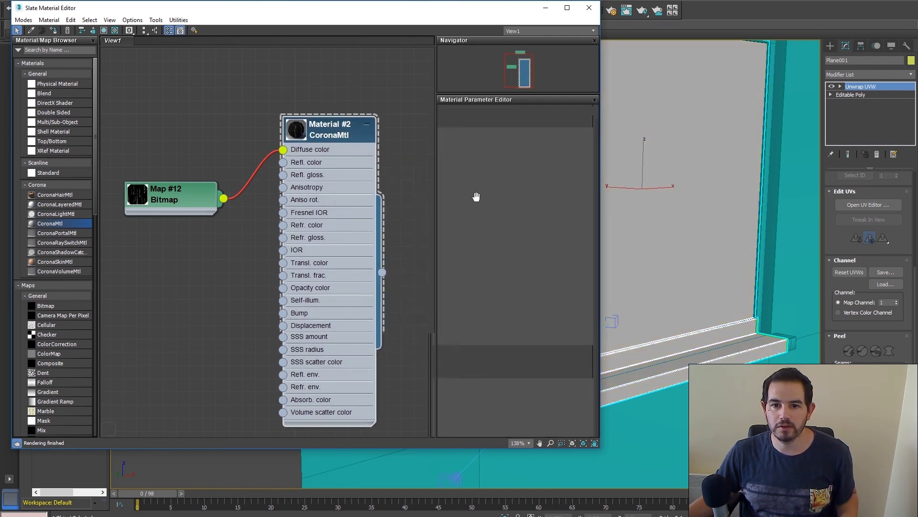
pyautogui.click(103, 30)
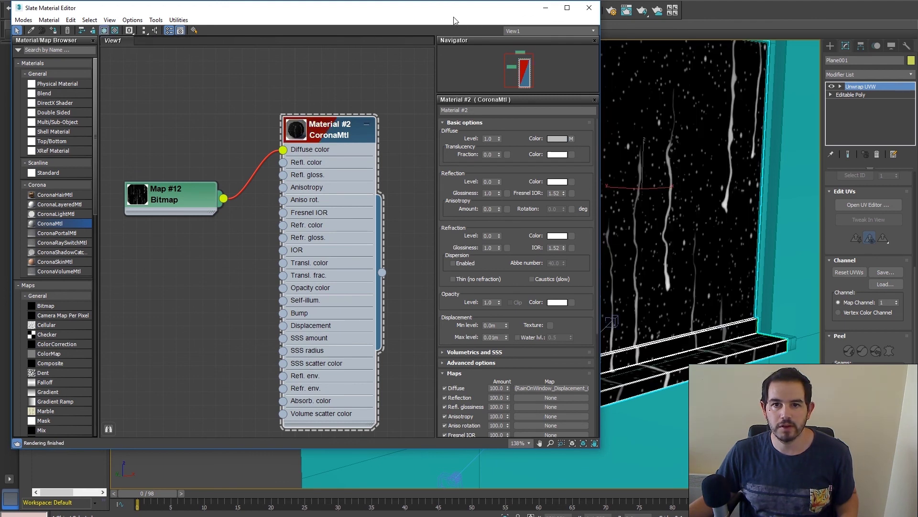
pyautogui.moveTo(454, 11); pyautogui.dragTo(400, 25)
pyautogui.scroll(-4, 707, 342)
pyautogui.scroll(4, 667, 351)
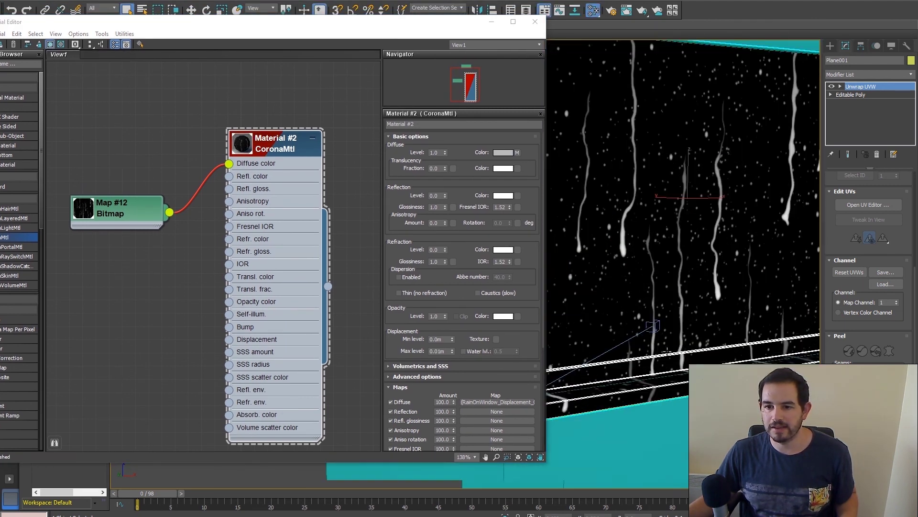
# Play the animation to preview the rain running down the window and over the sill.
pyautogui.moveTo(667, 352); pyautogui.dragTo(694, 357)
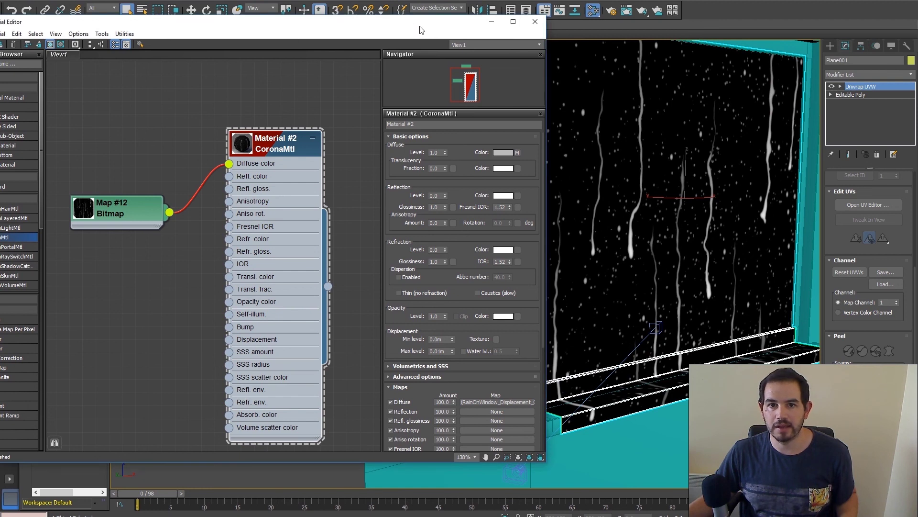
pyautogui.moveTo(420, 30); pyautogui.dragTo(256, 38)
pyautogui.moveTo(612, 305); pyautogui.dragTo(580, 265)
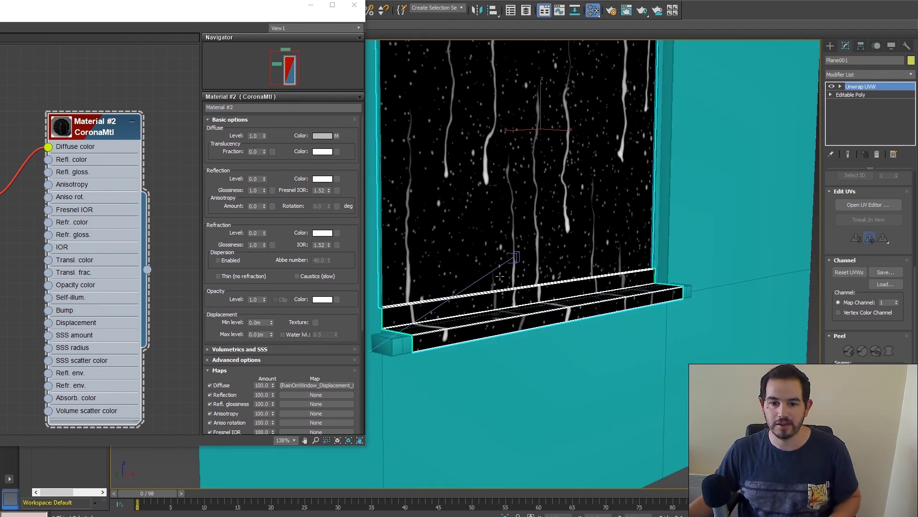
pyautogui.press('/')
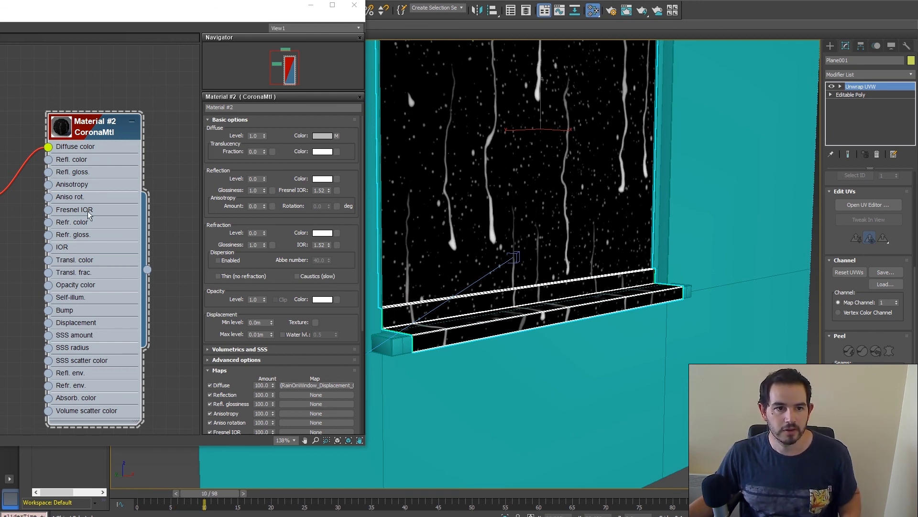
# Set the displacement bitmap's U and V tiling to 2.0.
pyautogui.scroll(-1, 92, 206)
pyautogui.doubleClick(42, 181)
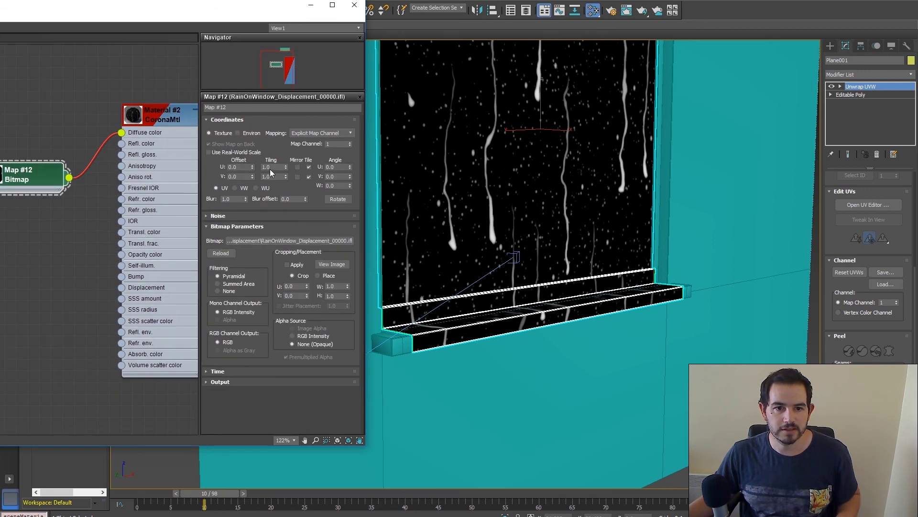
pyautogui.write('2')
pyautogui.click(262, 178)
pyautogui.write('2')
pyautogui.press('Return')
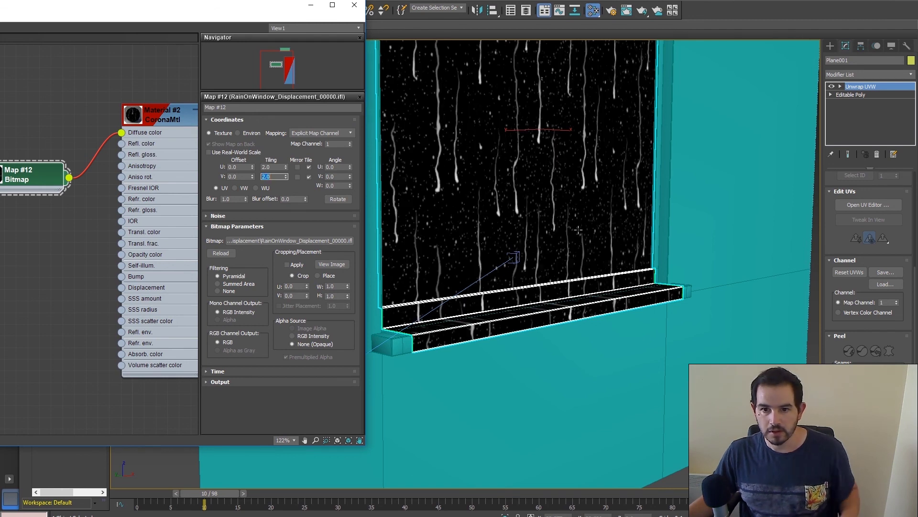
# Check other frames of the animation and inspect up close how the tiled drips flow from the glass onto the sill.
pyautogui.moveTo(572, 266); pyautogui.dragTo(591, 297)
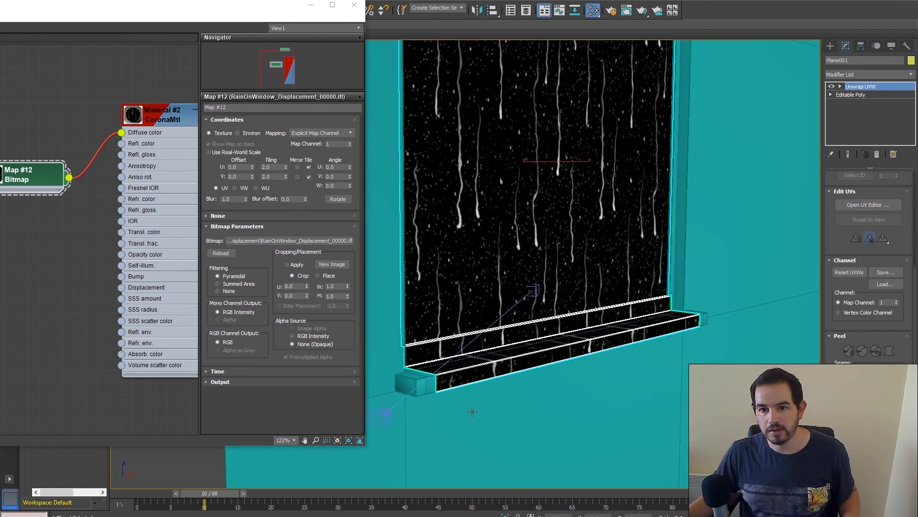
pyautogui.click(271, 500)
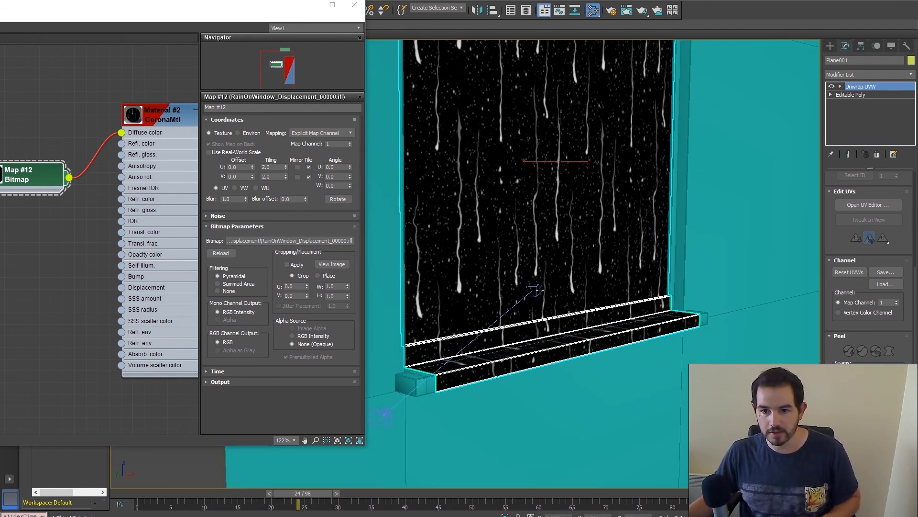
pyautogui.moveTo(562, 372); pyautogui.dragTo(632, 319)
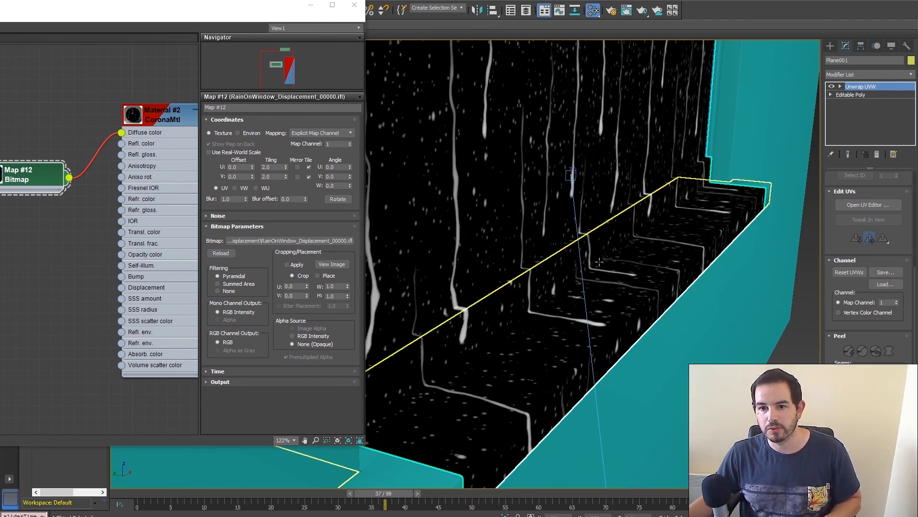
pyautogui.scroll(-4, 600, 262)
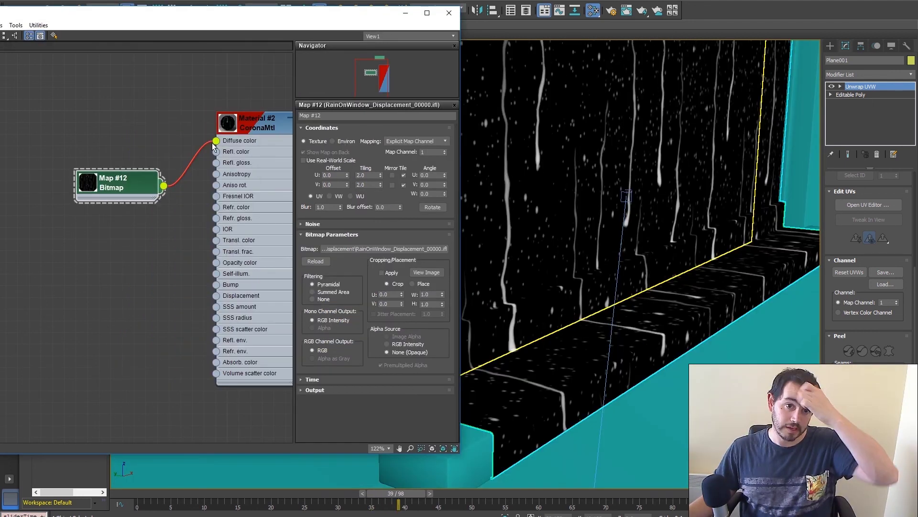
# Reconnect the rain displacement bitmap from the material's Diffuse color to its Displacement input.
pyautogui.moveTo(218, 143); pyautogui.dragTo(216, 295)
pyautogui.moveTo(141, 177); pyautogui.dragTo(153, 293)
# Set the rain material's diffuse color to a blue of RGB 37, 40, 99 and test-render the view.
pyautogui.doubleClick(255, 124)
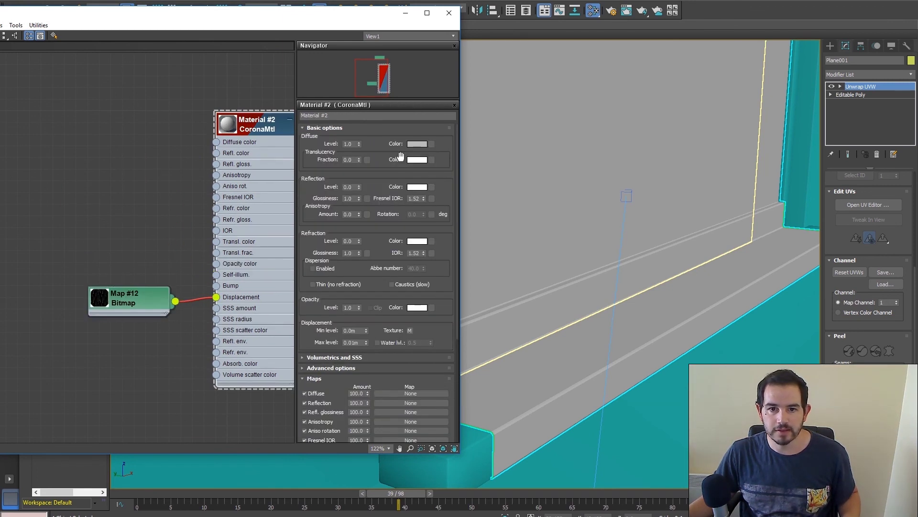
pyautogui.click(417, 145)
pyautogui.click(244, 94)
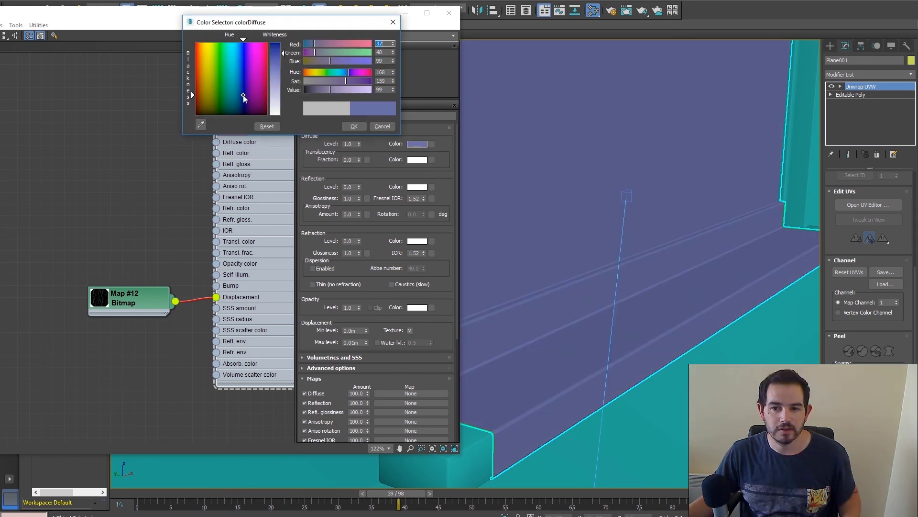
pyautogui.click(353, 127)
pyautogui.moveTo(334, 27); pyautogui.dragTo(326, 30)
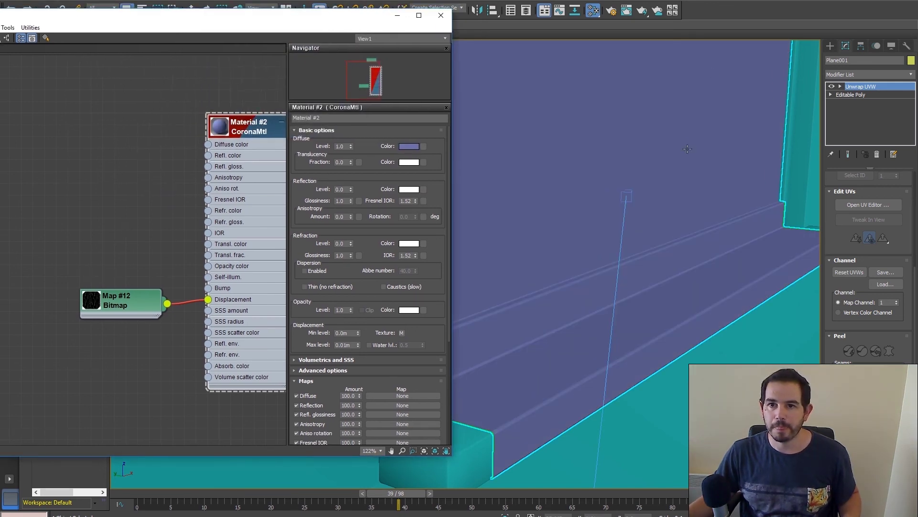
pyautogui.click(643, 11)
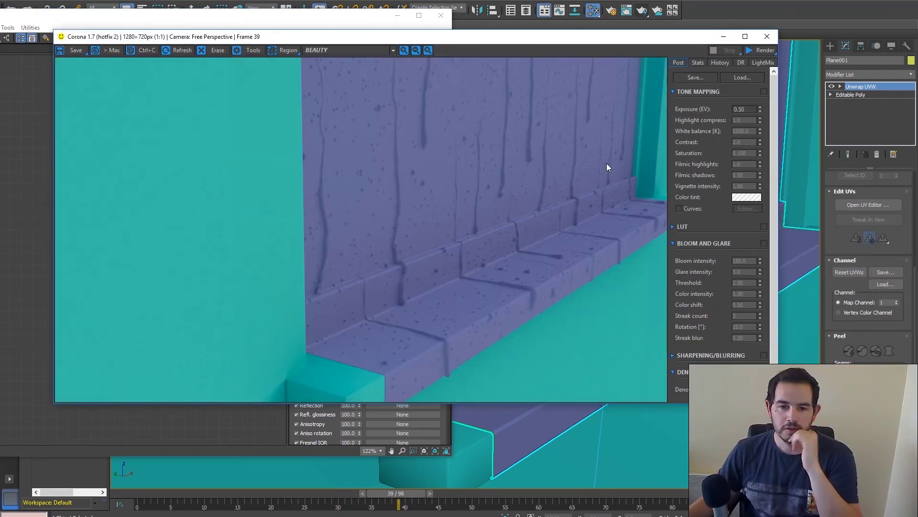
pyautogui.click(767, 37)
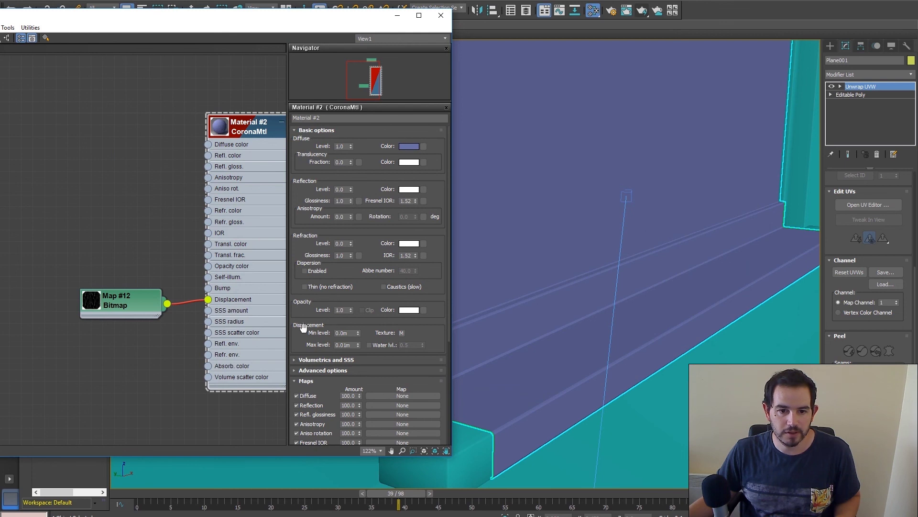
# Set the material's displacement Max level to 0.005 m and render the view again.
pyautogui.click(346, 345)
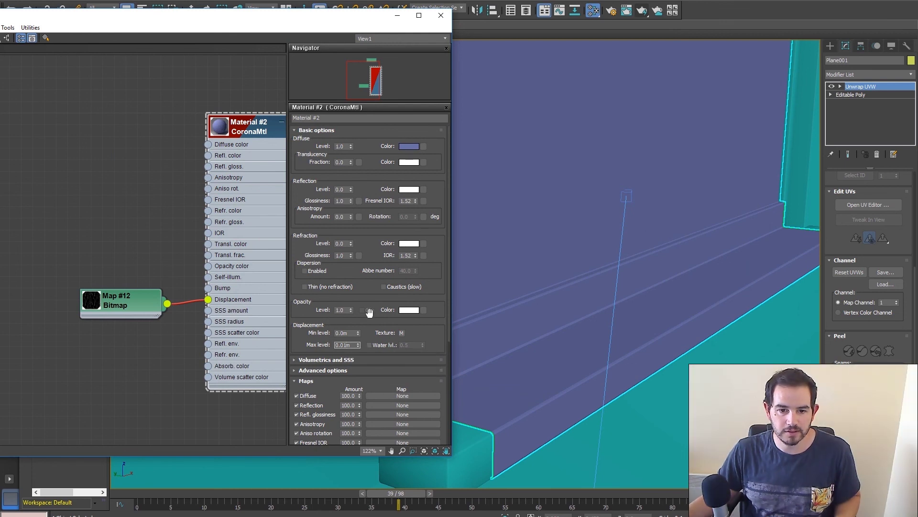
pyautogui.write('0.005')
pyautogui.press('Return')
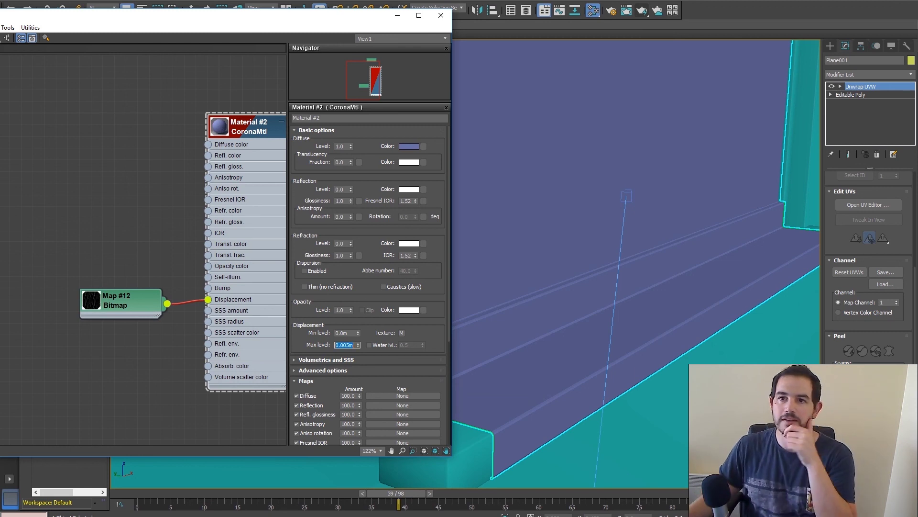
pyautogui.click(642, 11)
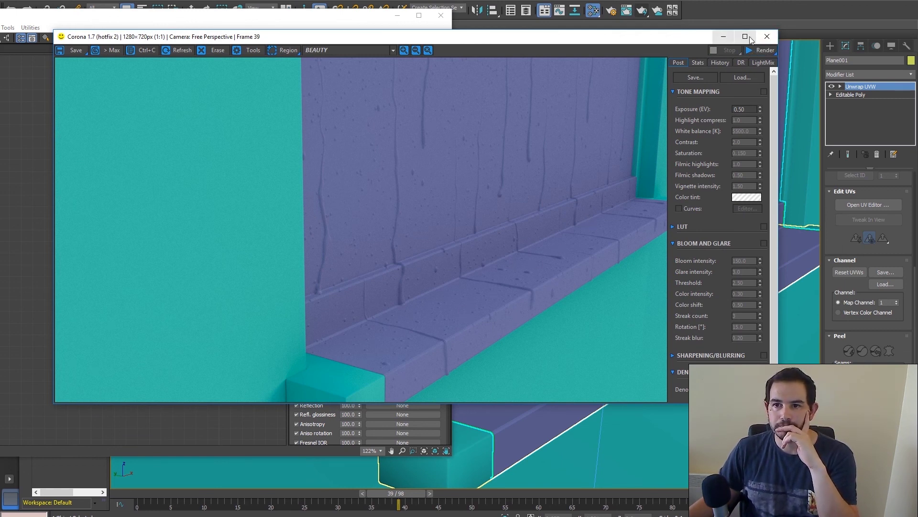
pyautogui.click(767, 37)
# Load the RainOnWindow_Opacity sequence, frames 0 to 98, as a bitmap, connect it to the material's Opacity color and test-render it.
pyautogui.scroll(-2, 134, 229)
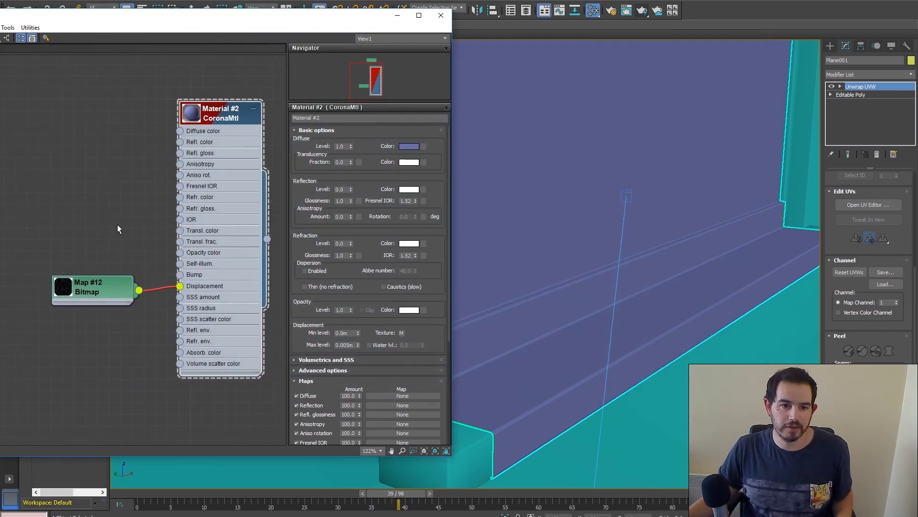
pyautogui.moveTo(225, 139); pyautogui.dragTo(236, 150)
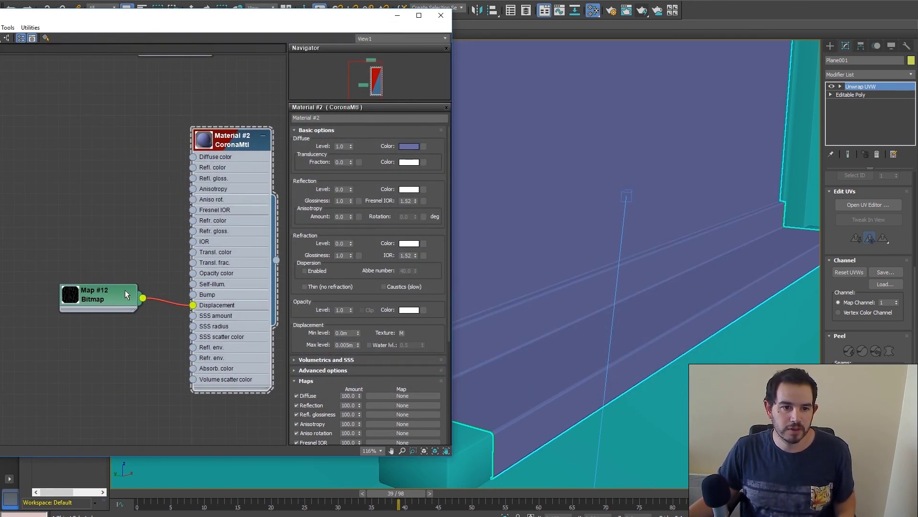
pyautogui.moveTo(126, 293); pyautogui.dragTo(125, 303)
pyautogui.rightClick(93, 241)
pyautogui.moveTo(110, 238)
pyautogui.moveTo(48, 242)
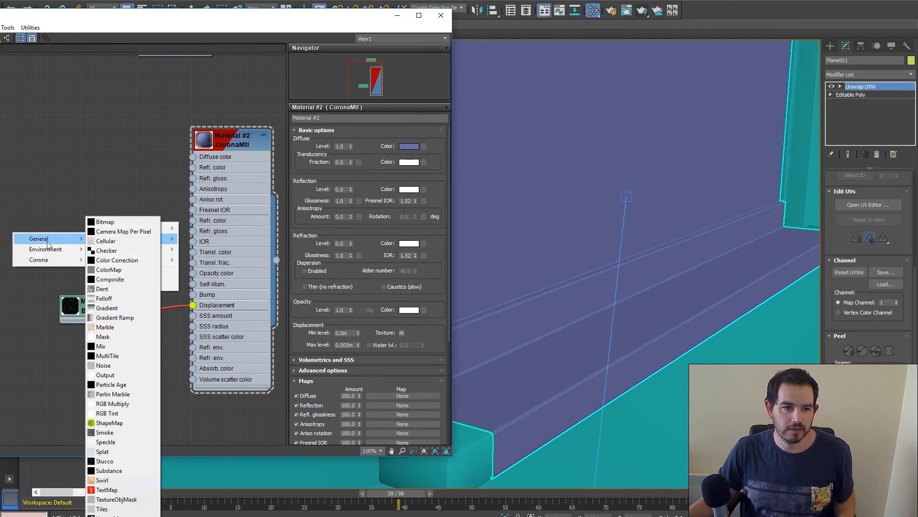
pyautogui.click(105, 221)
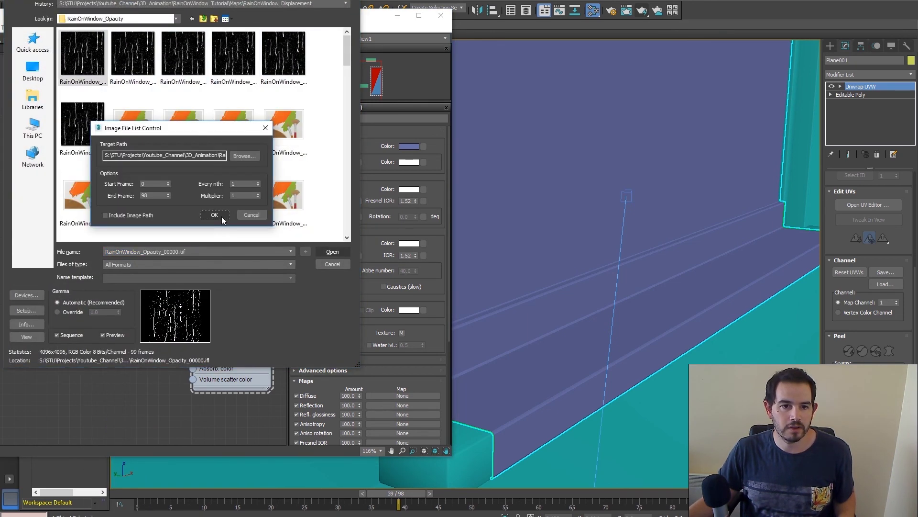
pyautogui.click(219, 215)
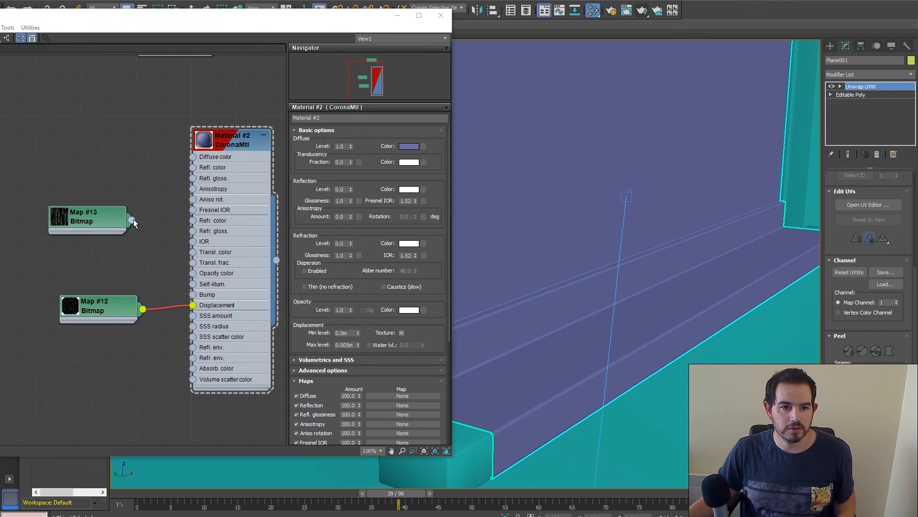
pyautogui.moveTo(191, 276); pyautogui.dragTo(192, 273)
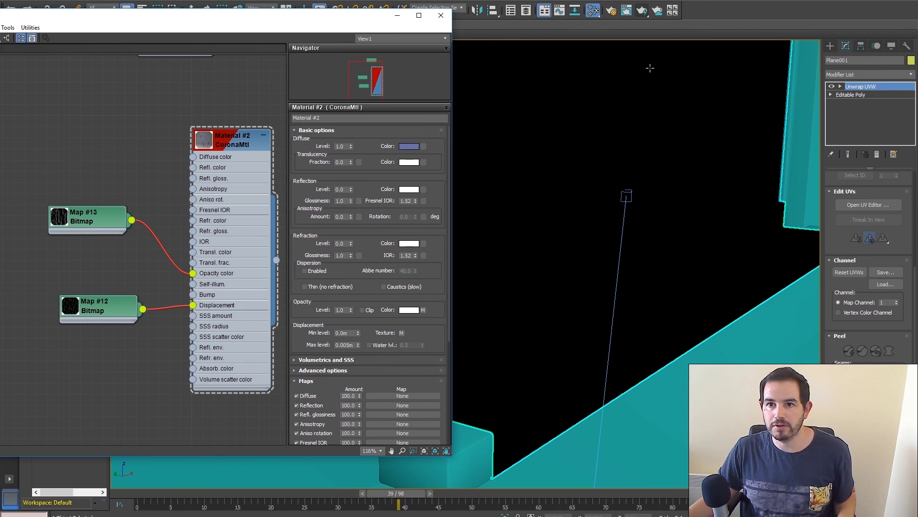
pyautogui.click(642, 10)
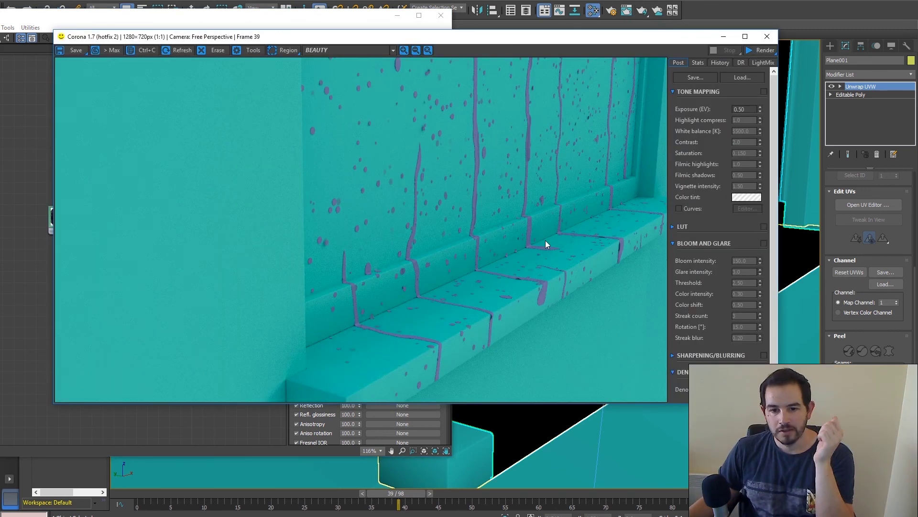
pyautogui.click(767, 37)
# Set the opacity bitmap's U and V tiling to 2 and start another test render.
pyautogui.doubleClick(91, 223)
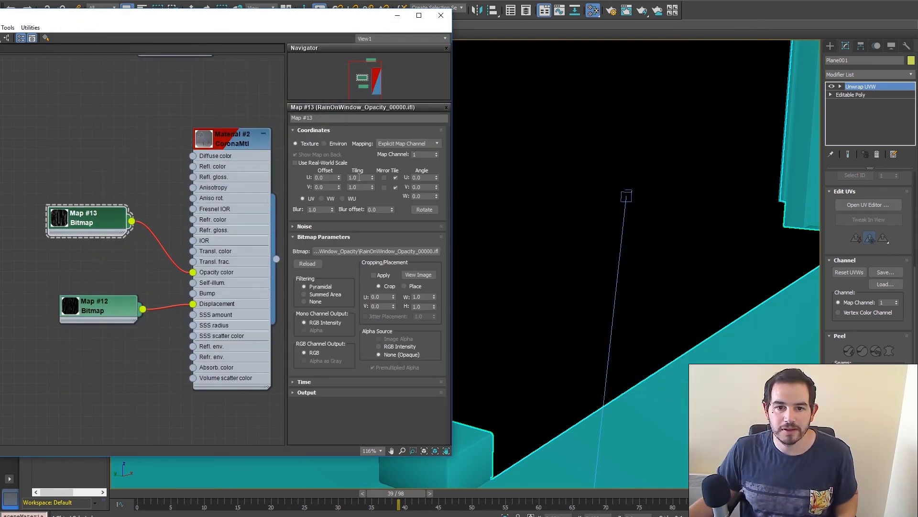
pyautogui.write('2')
pyautogui.press('Tab')
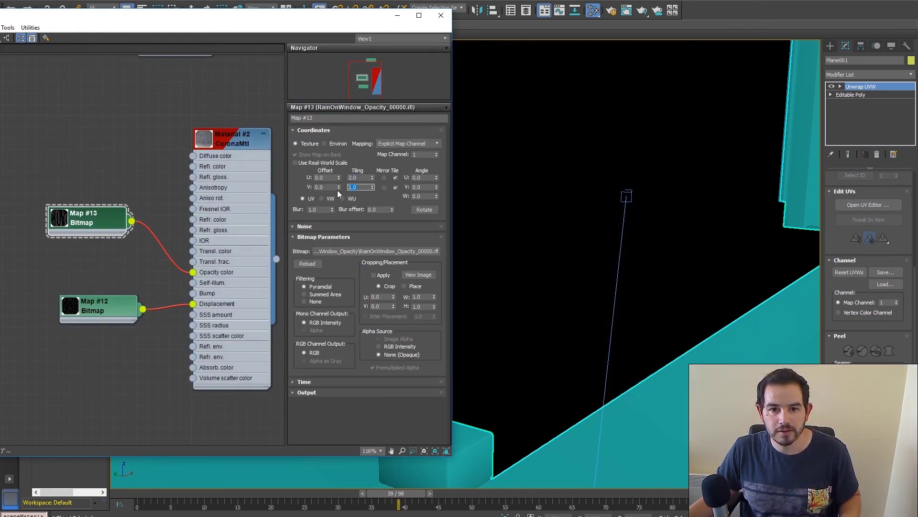
pyautogui.write('2')
pyautogui.click(640, 14)
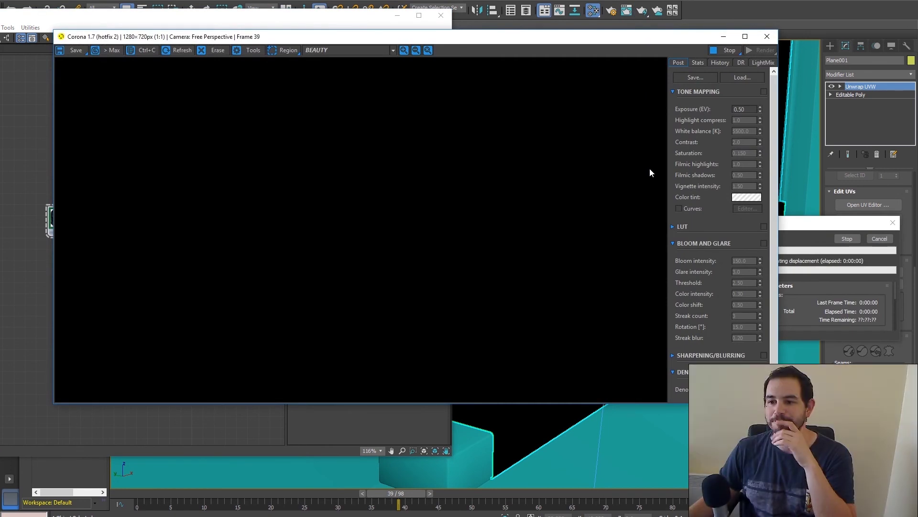